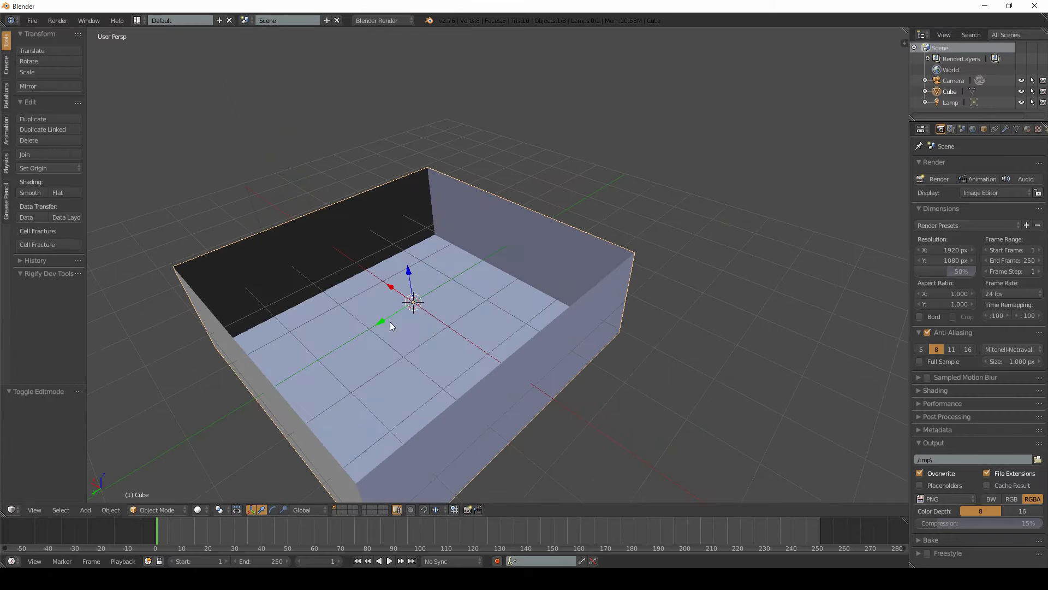
- Add a cube inside the open box and scale it about 2.731 times along X and Y only
middle_click_drag(345, 312, 406, 307, "shift")
key("shift+a")
mouse_move(378, 281)
left_click(414, 299)
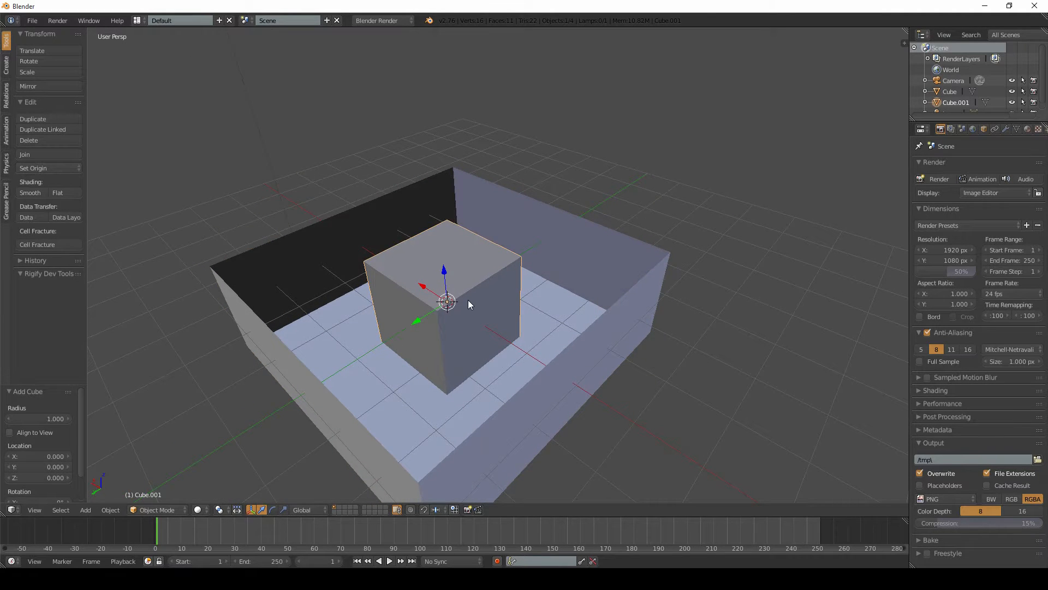
key("s")
key("shift+z")
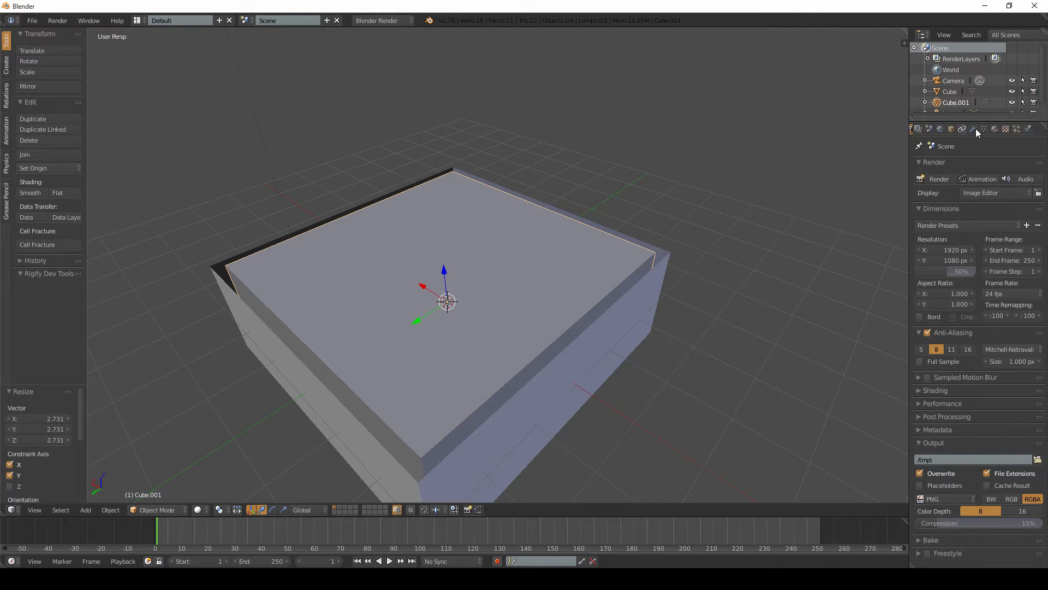
- Add a particle system to the new cube and emit its particles from the volume
left_click(1000, 129)
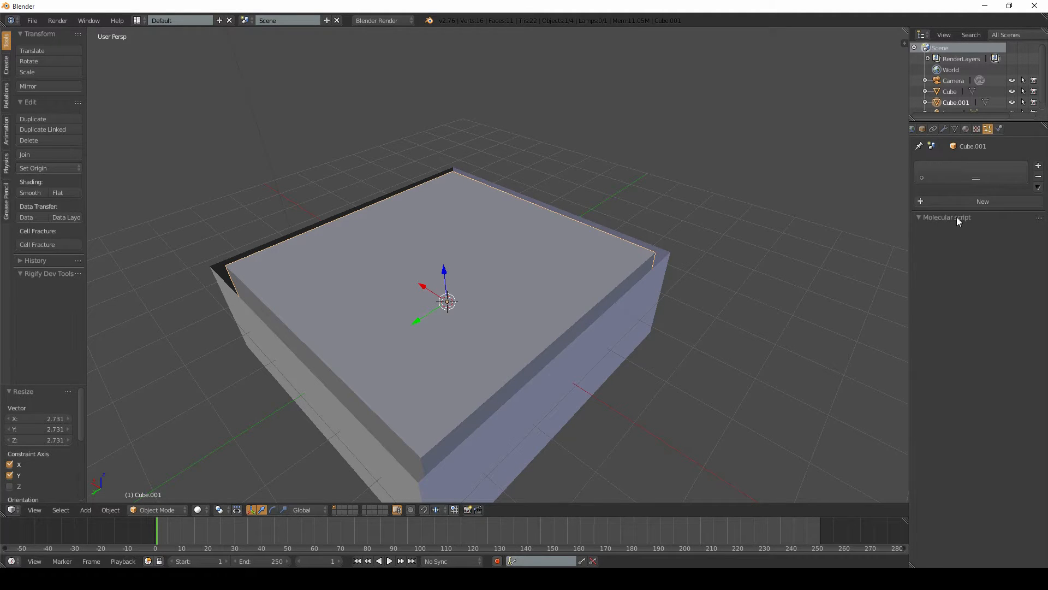
left_click(951, 199)
middle_click_drag(678, 292, 638, 300)
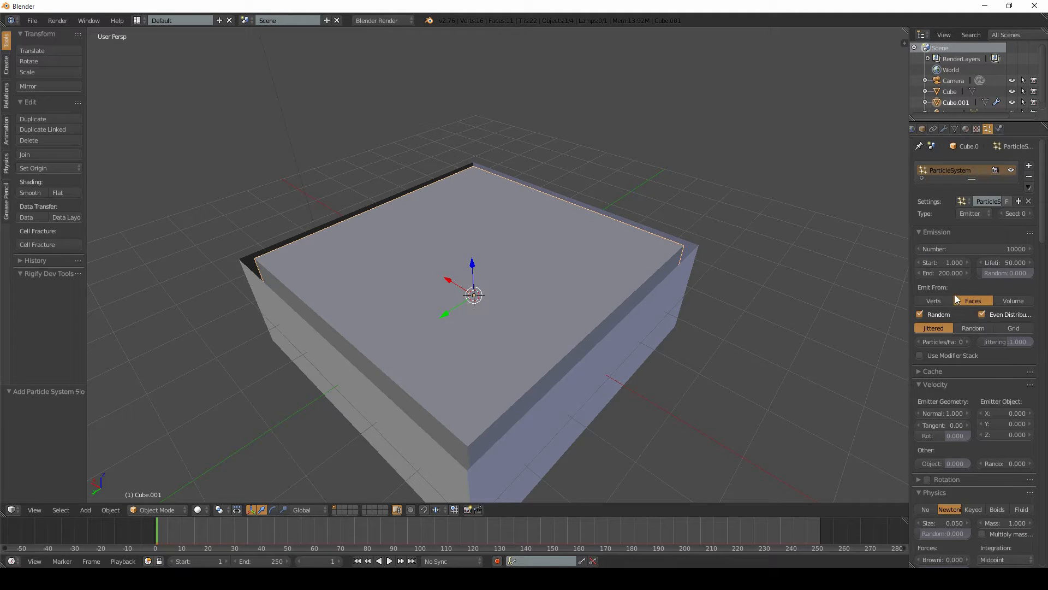
left_click(1014, 302)
- Switch the viewport to wireframe display and play the particle animation
middle_click_drag(384, 231, 409, 213, "shift")
key("z")
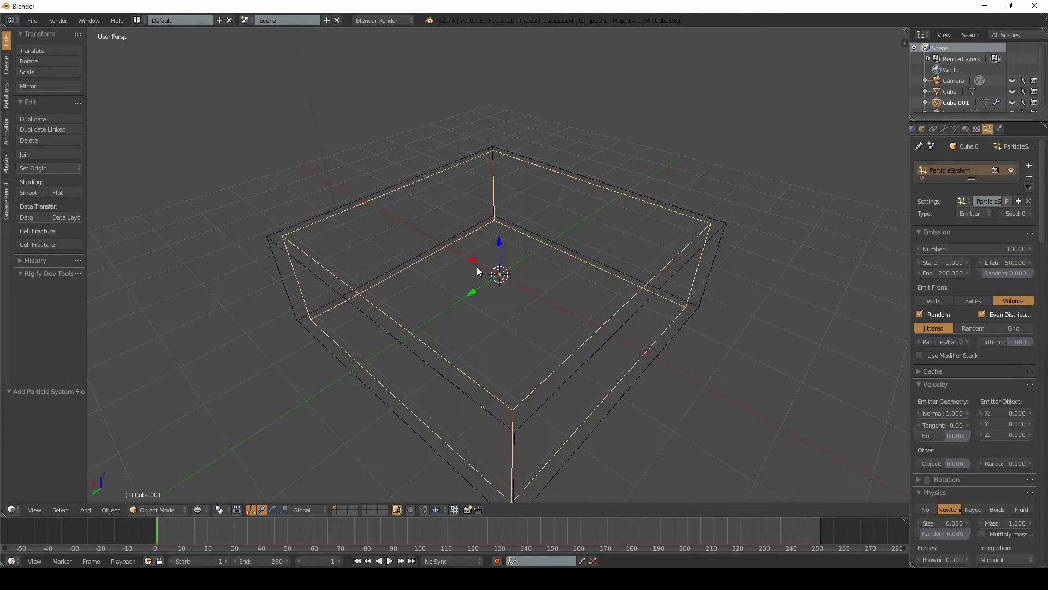
scroll(476, 266, "up", 2)
middle_click_drag(475, 266, 501, 296, "shift")
key("alt+a")
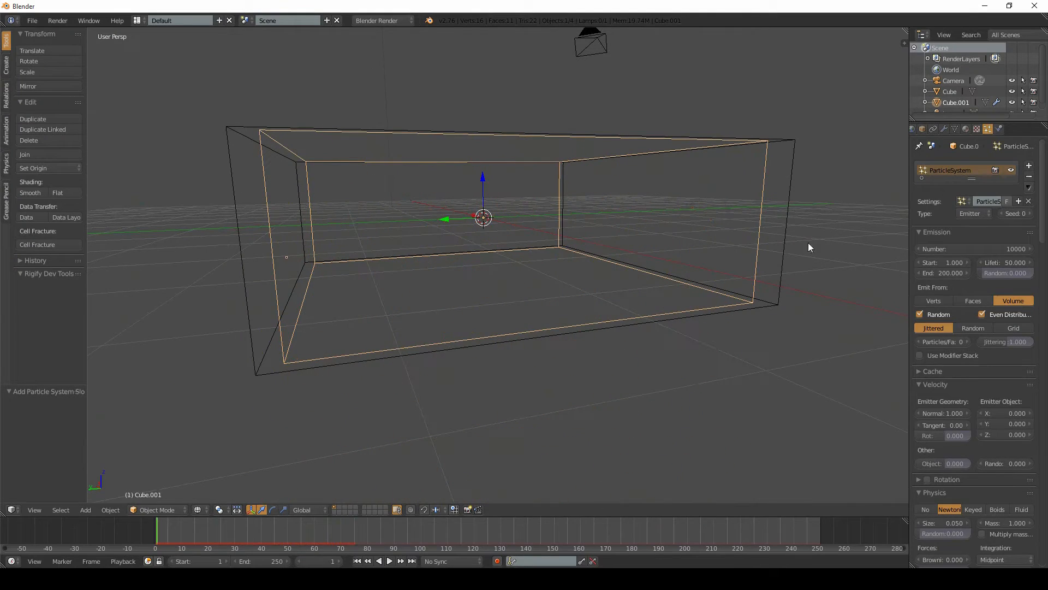
- Enable Collision physics on the outer box and set its particle damping factor to about 0.905
right_click(798, 172)
left_click(1001, 129)
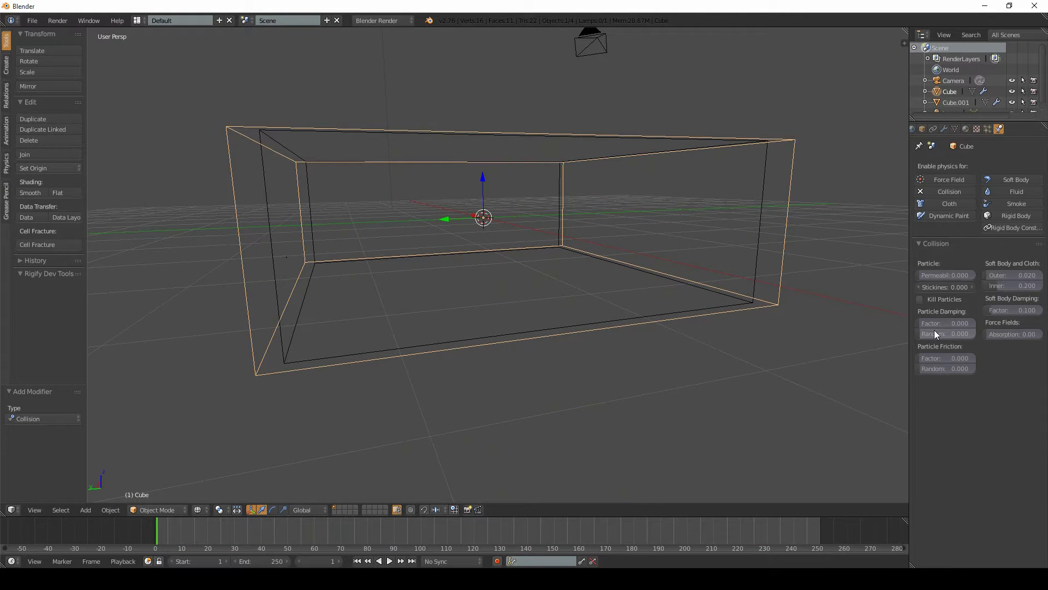
middle_click_drag(415, 206, 479, 211)
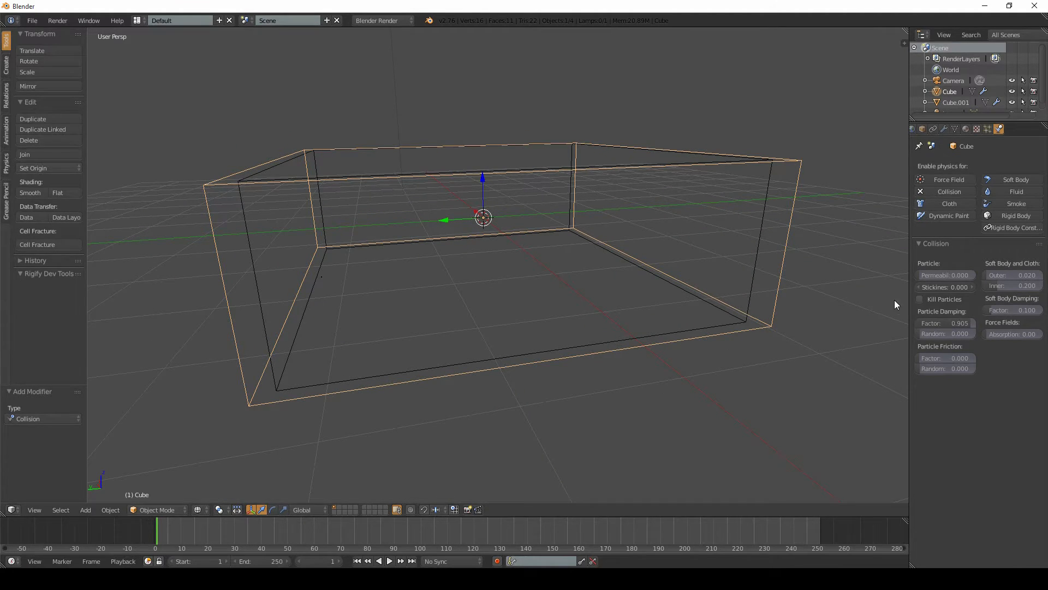
middle_click_drag(479, 140, 491, 326)
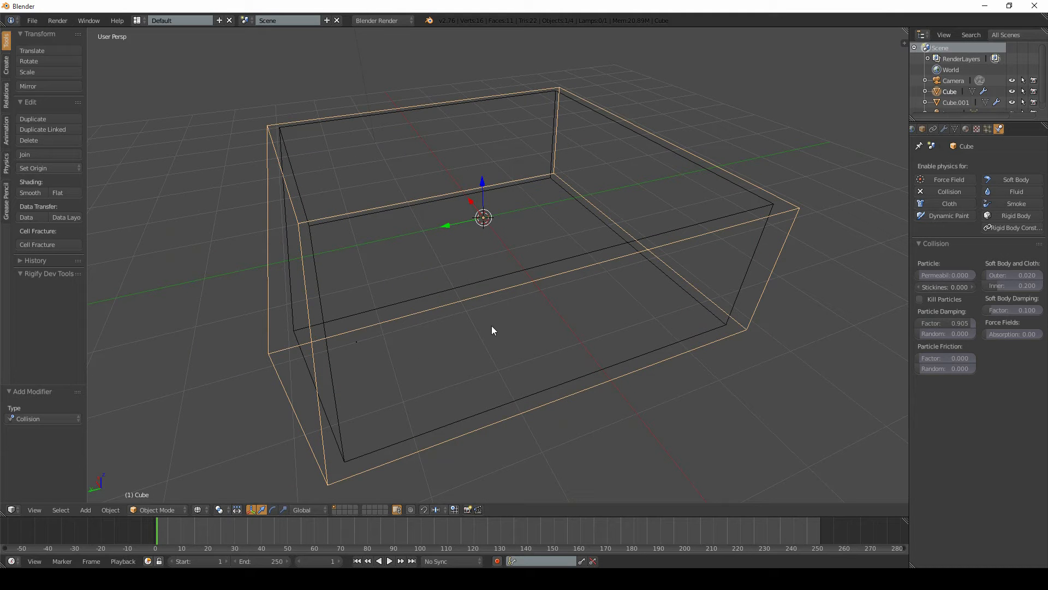
middle_click_drag(388, 356, 432, 330)
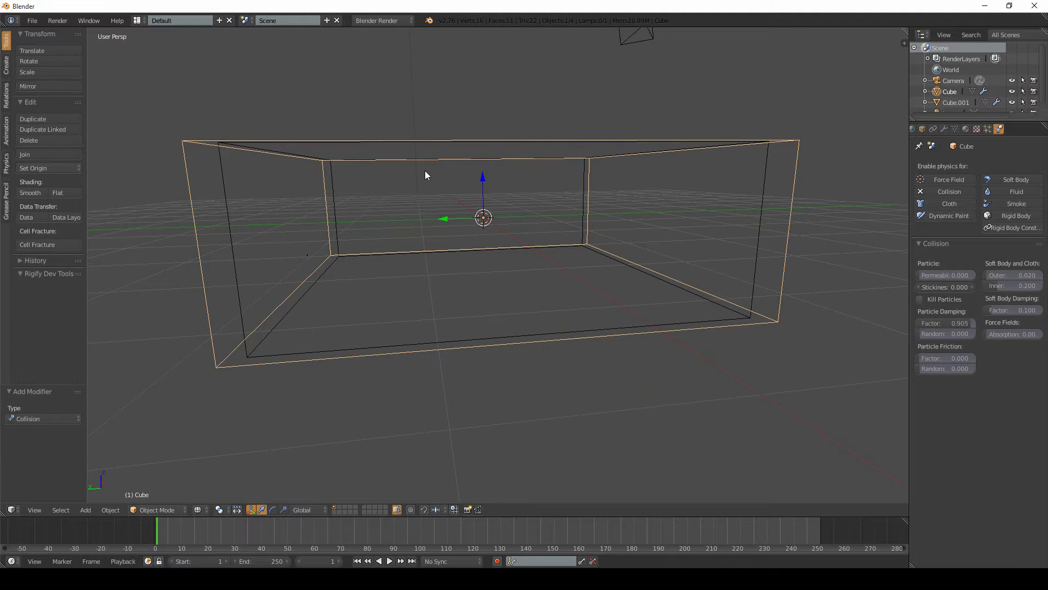
- Select the inner emitter cube and bring up its particle physics settings
middle_click_drag(426, 171, 423, 177)
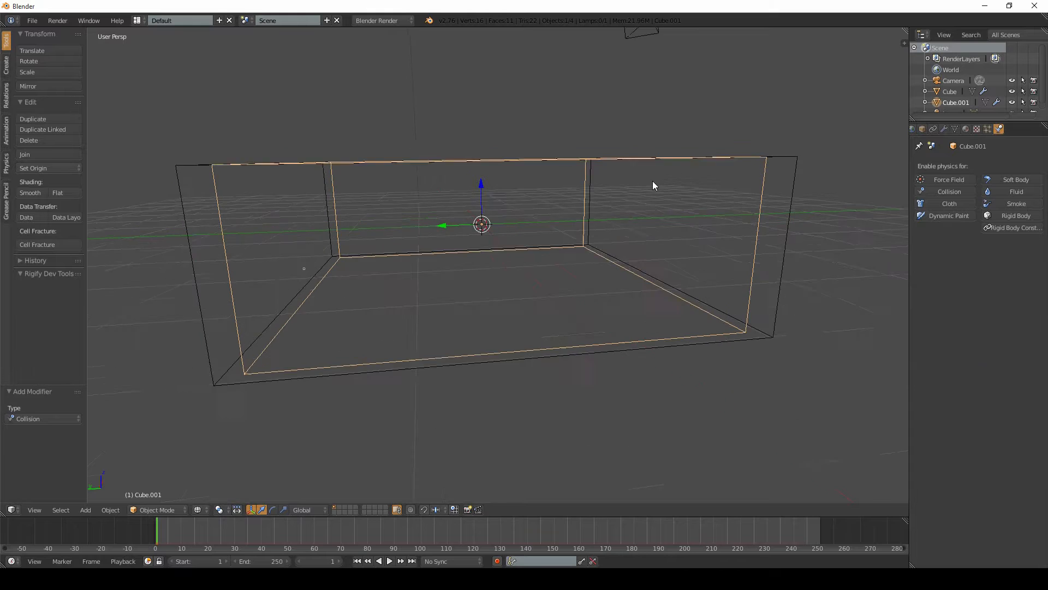
middle_click_drag(654, 185, 658, 203)
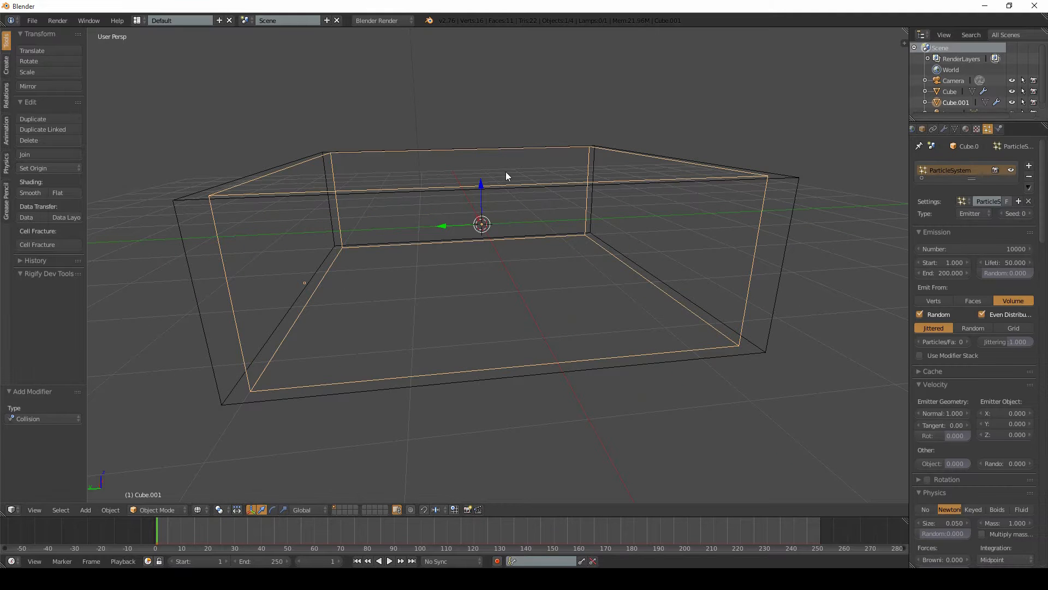
middle_click_drag(237, 190, 463, 246)
scroll(969, 266, "down", 15)
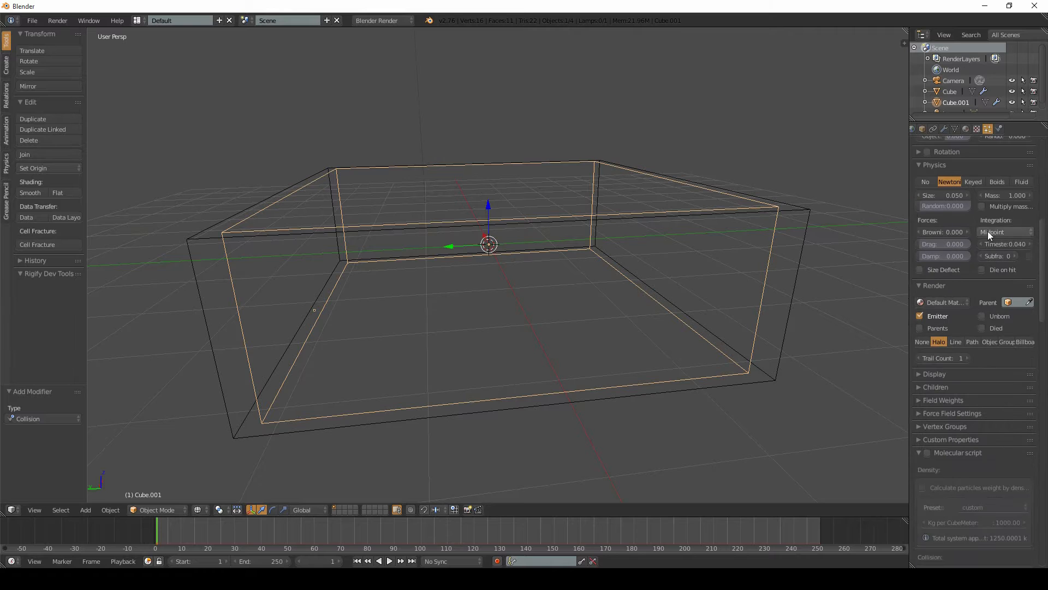
- Try the Boids physics type for the inner cube's particles and look through its settings
left_click(997, 182)
scroll(987, 209, "up", 3)
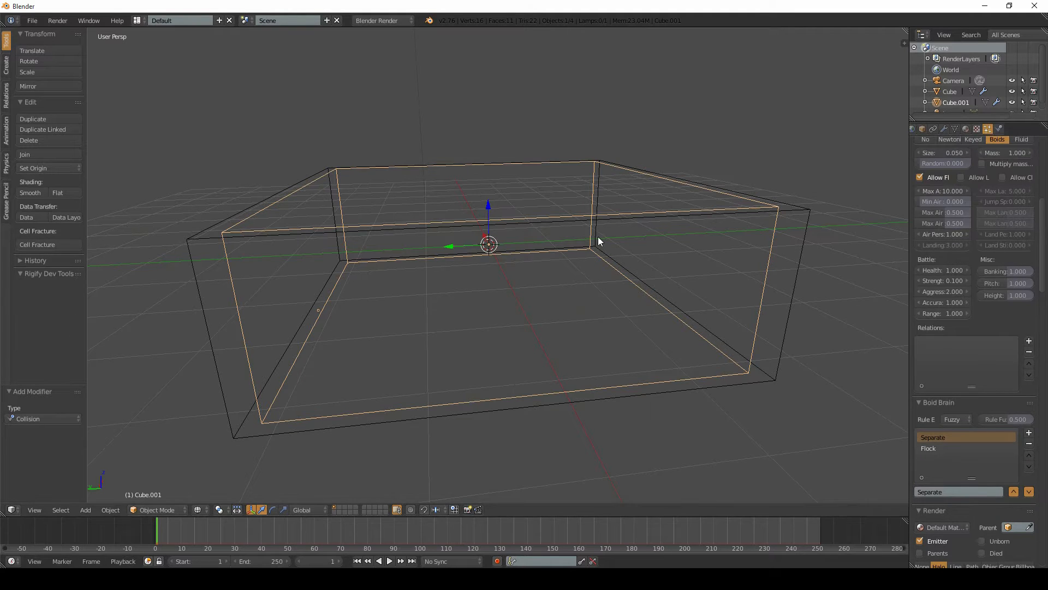
scroll(1005, 225, "up", 4)
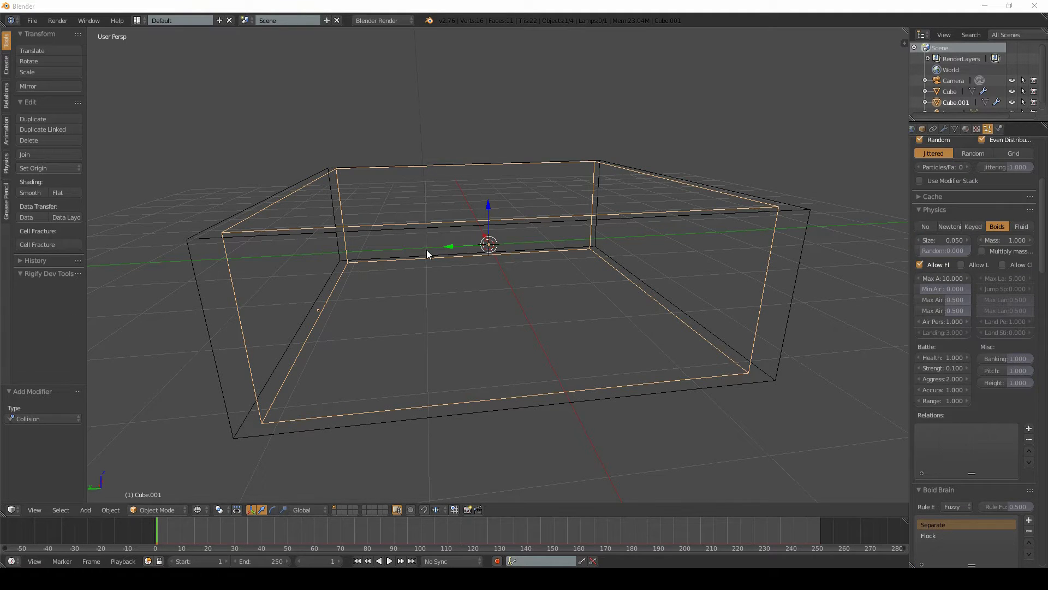
scroll(630, 263, "up", 2)
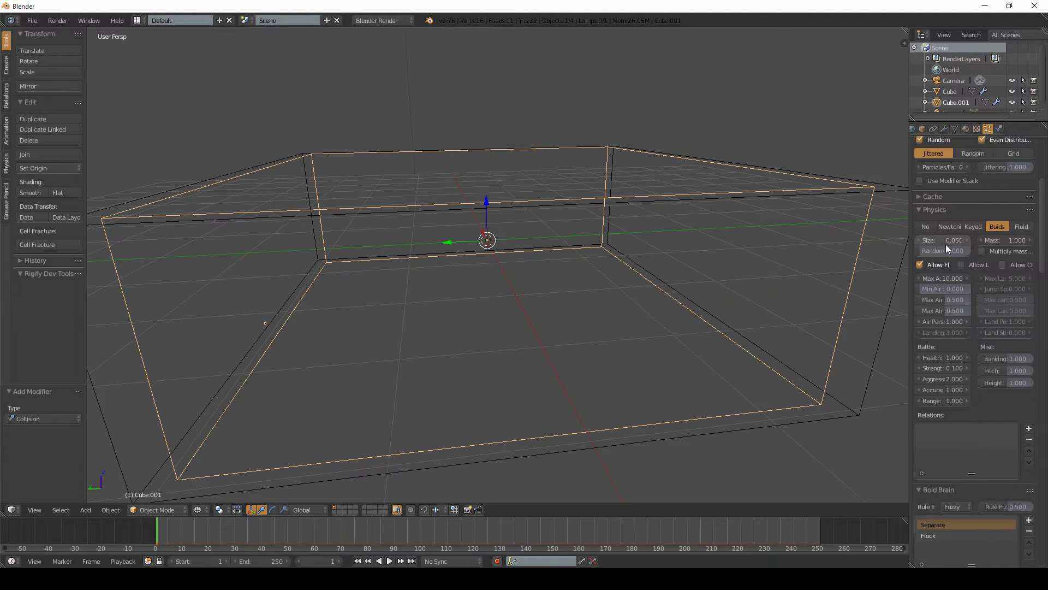
scroll(975, 224, "down", 4)
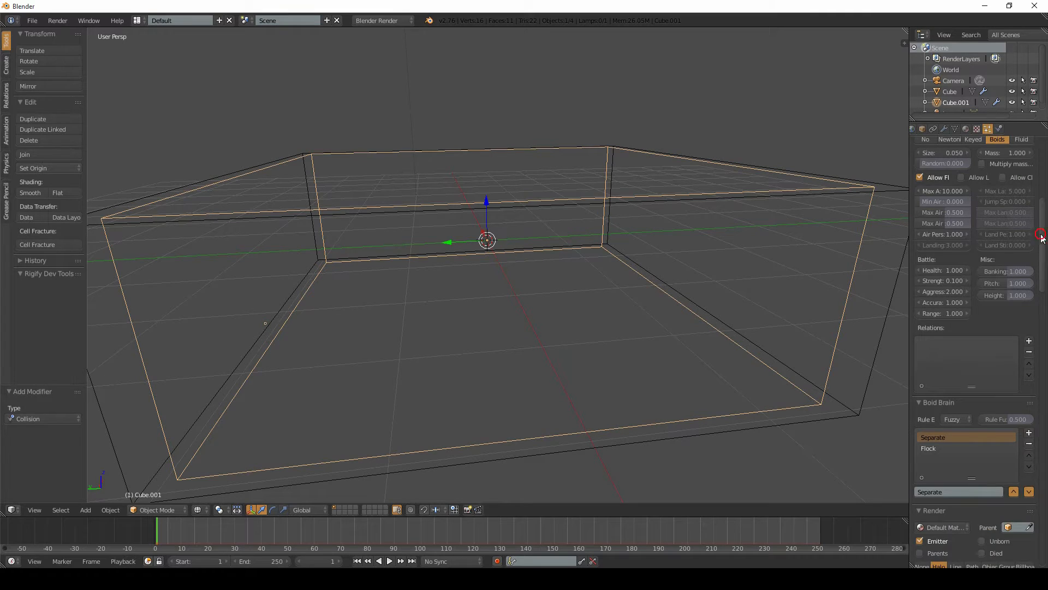
left_click_drag(1041, 235, 1038, 210)
scroll(963, 268, "down", 6)
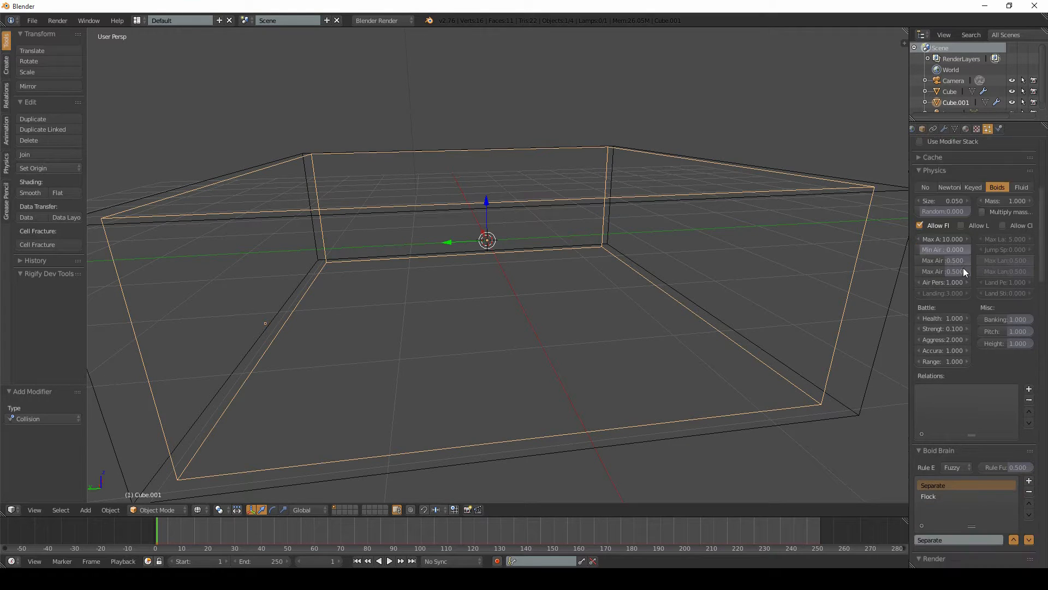
scroll(949, 219, "up", 2)
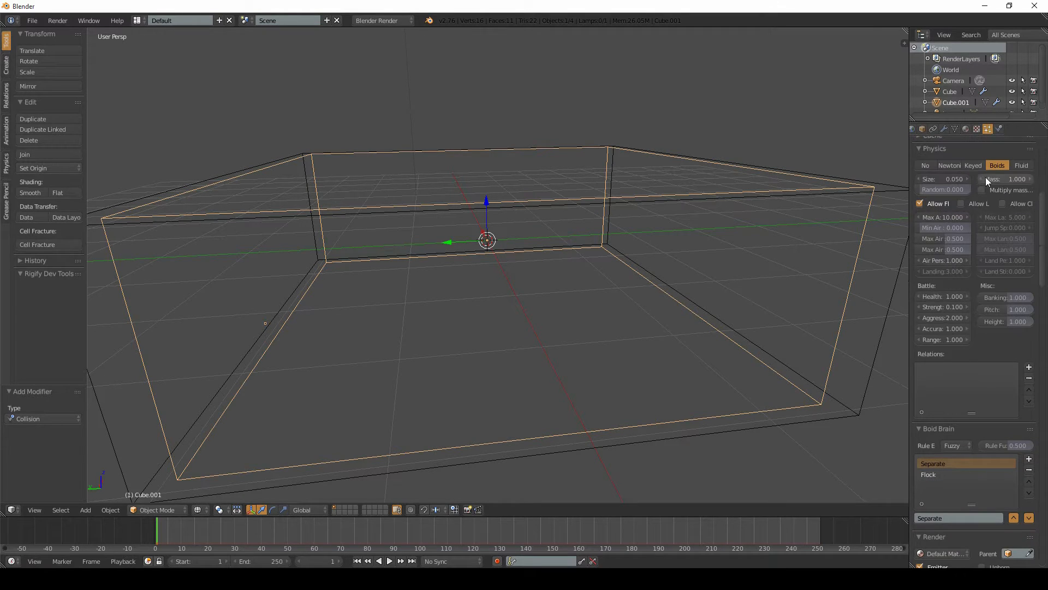
- Change the particle physics type to Fluid and play the simulation
left_click(1030, 166)
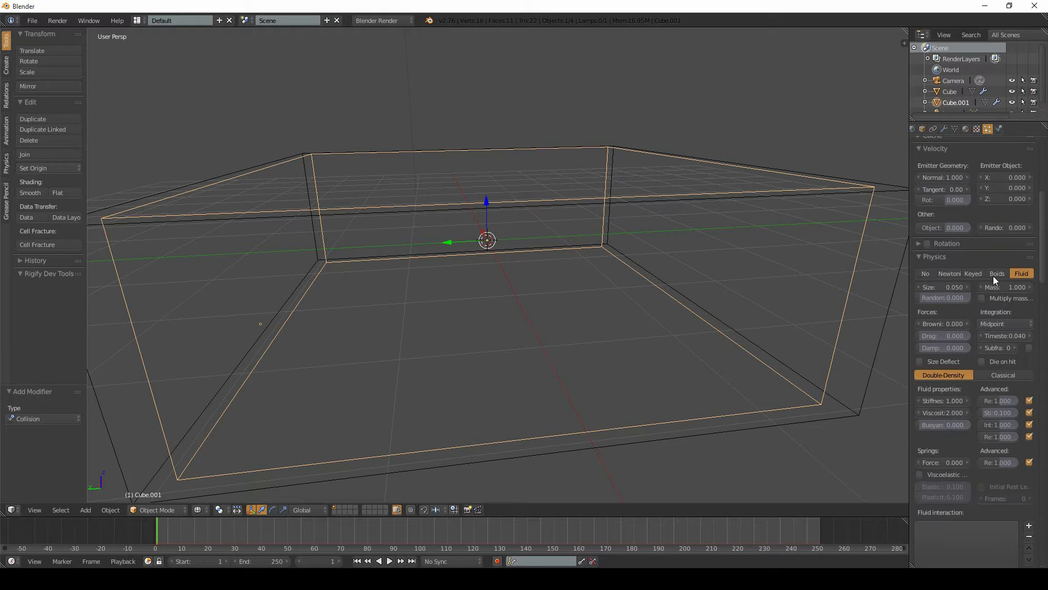
scroll(971, 258, "down", 4)
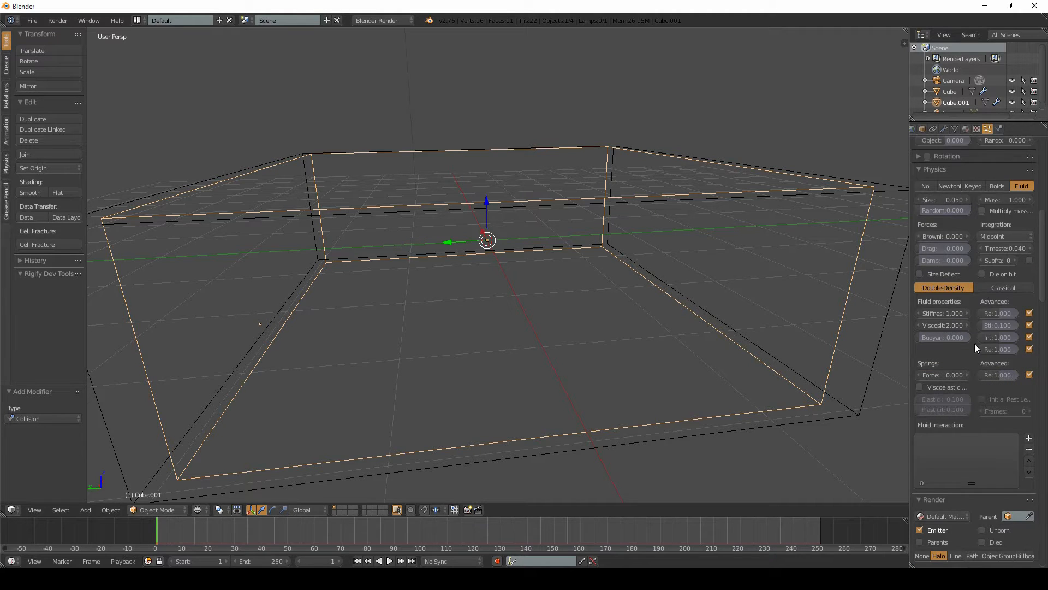
key("alt+a")
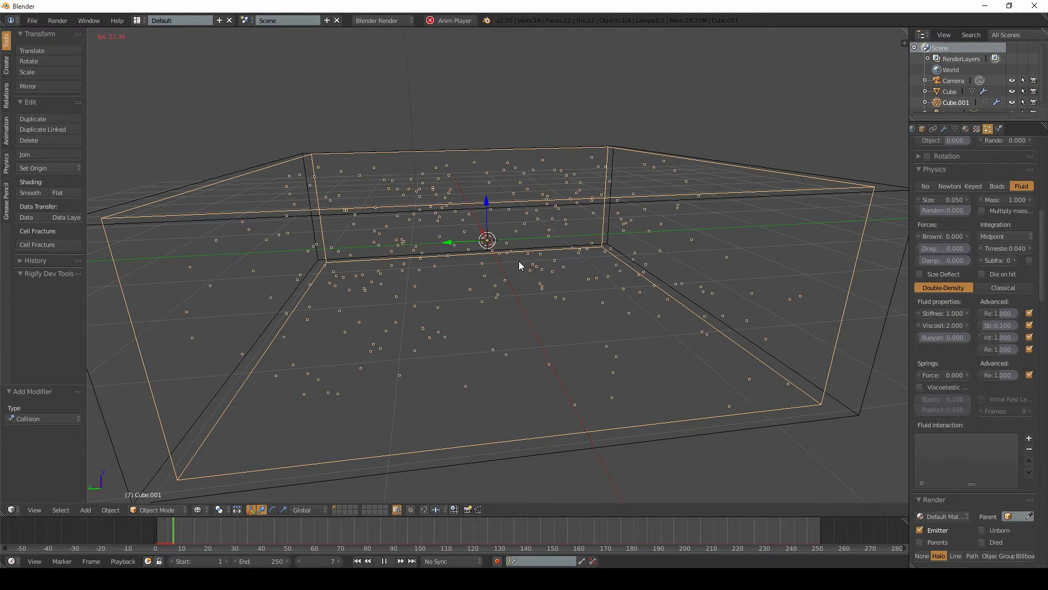
middle_click_drag(529, 281, 543, 330)
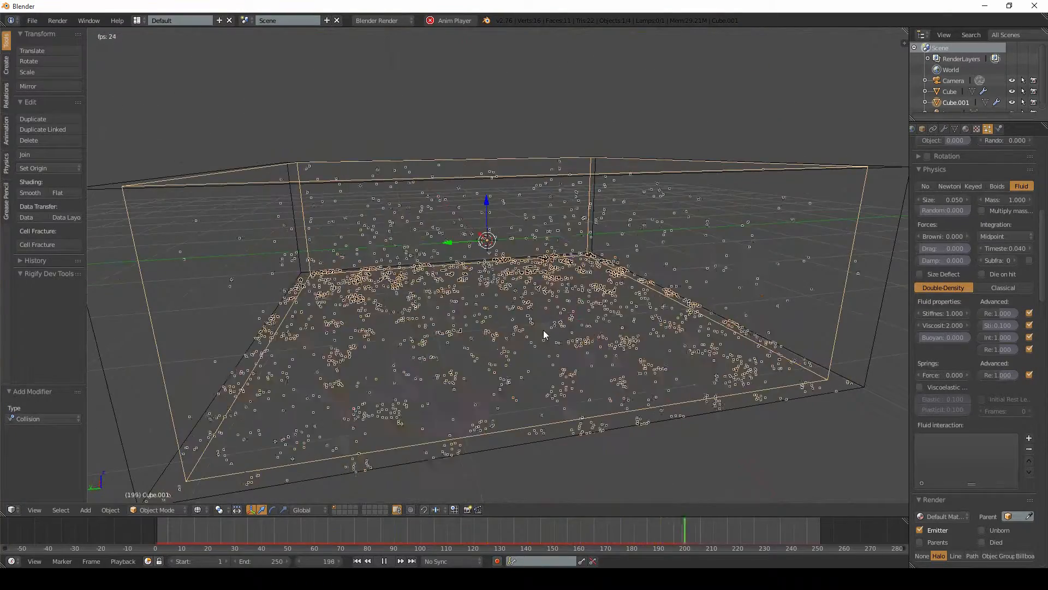
- Set the particle lifetime to 250 frames and inspect how the fluid particles spread over the box floor
middle_click_drag(905, 274, 950, 261)
scroll(972, 262, "up", 15)
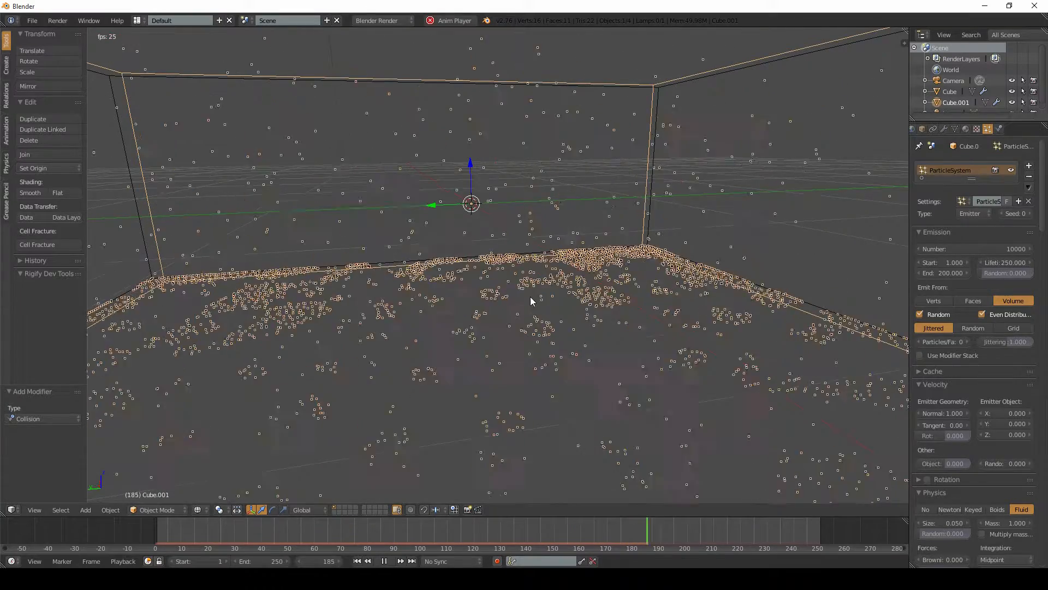
scroll(531, 301, "down", 10)
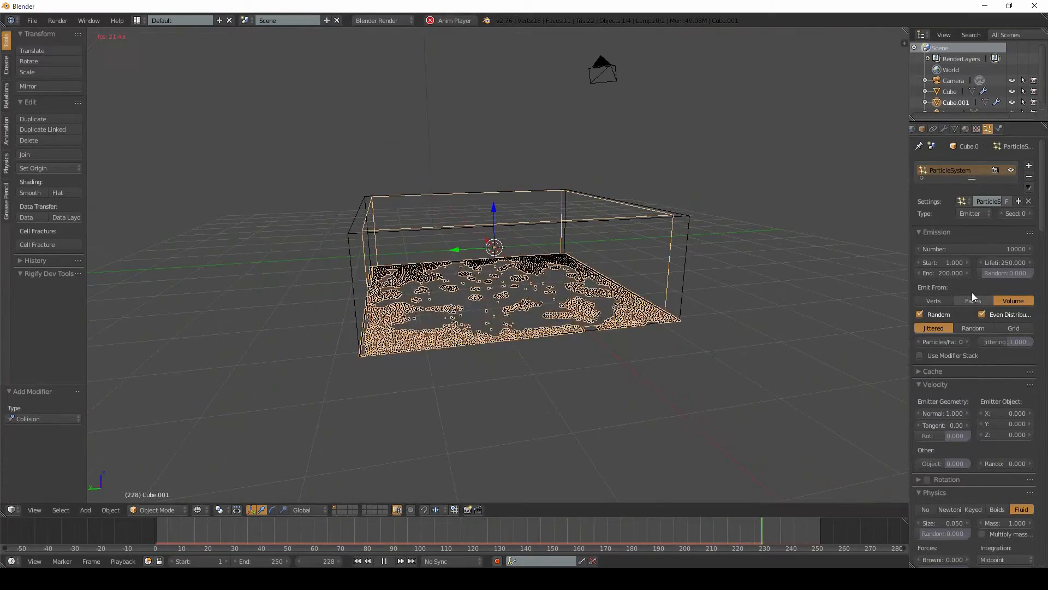
scroll(973, 296, "down", 2)
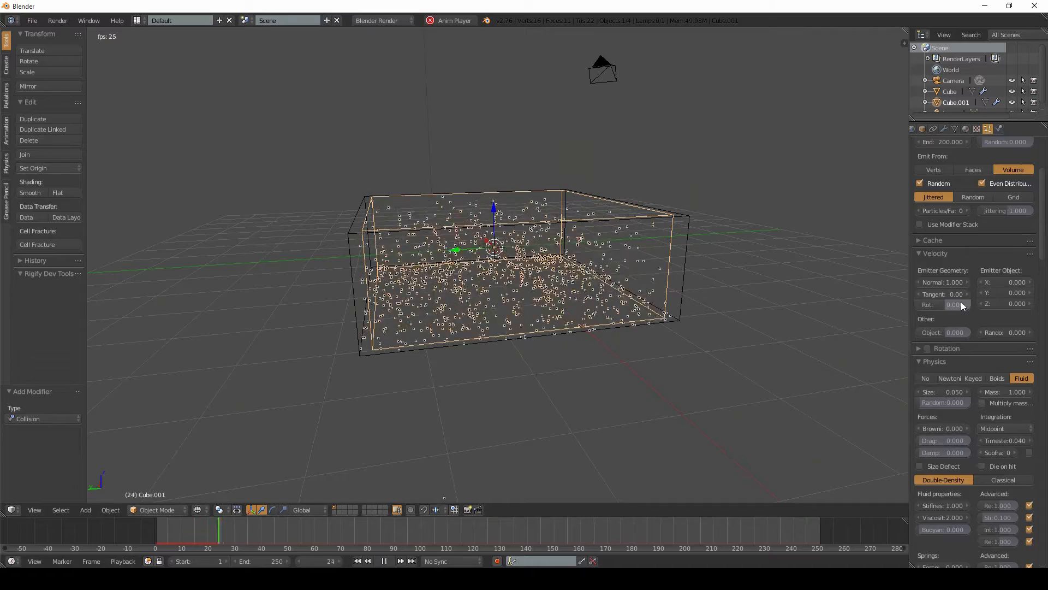
scroll(961, 301, "down", 8)
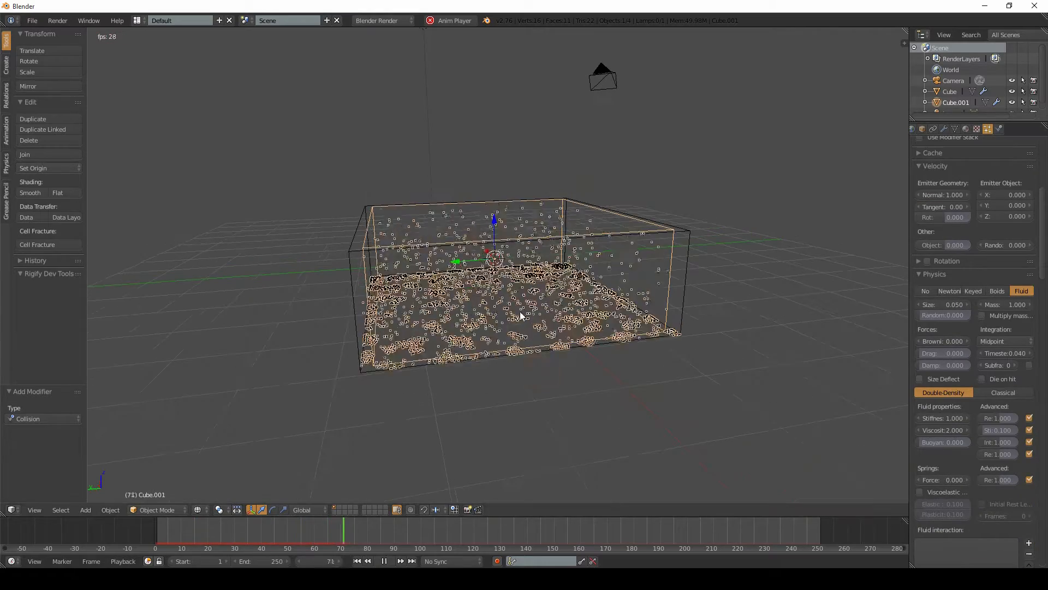
scroll(540, 307, "up", 6)
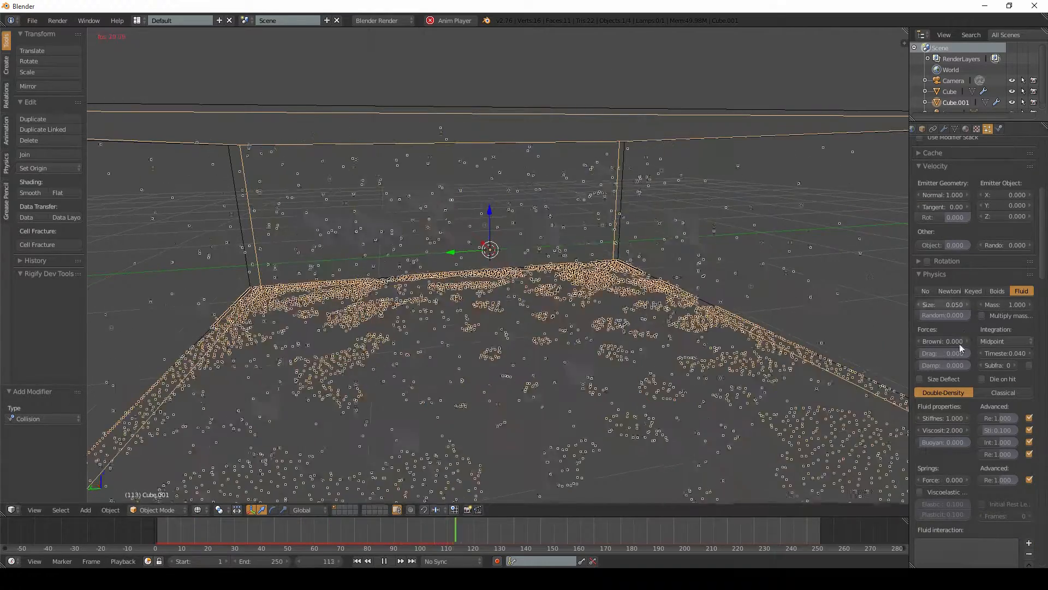
middle_click_drag(564, 205, 556, 298)
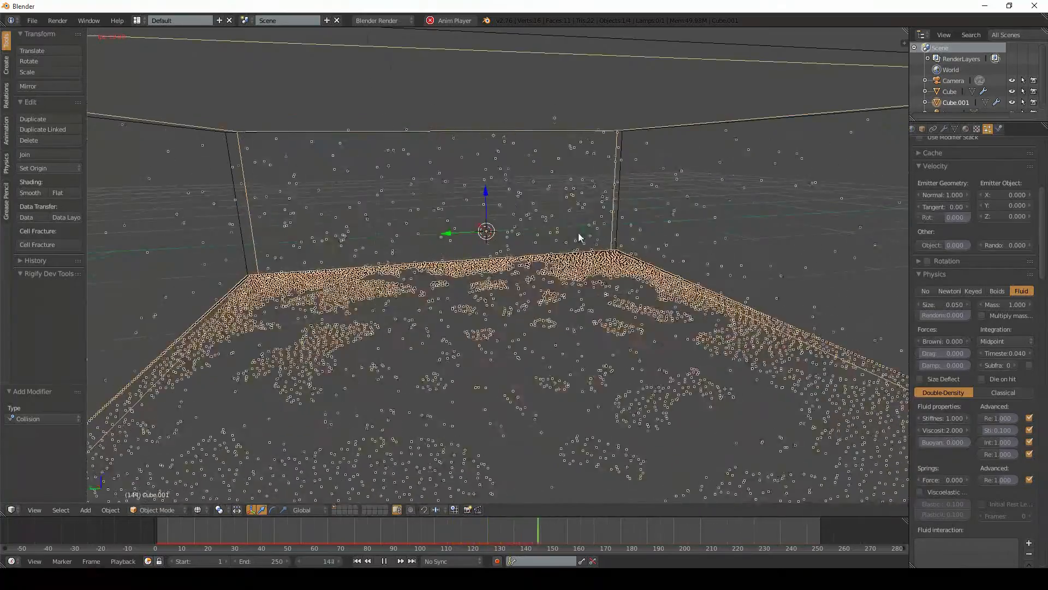
- Set the fluid particle size to 0.1 and check the playing simulation
left_click(945, 304)
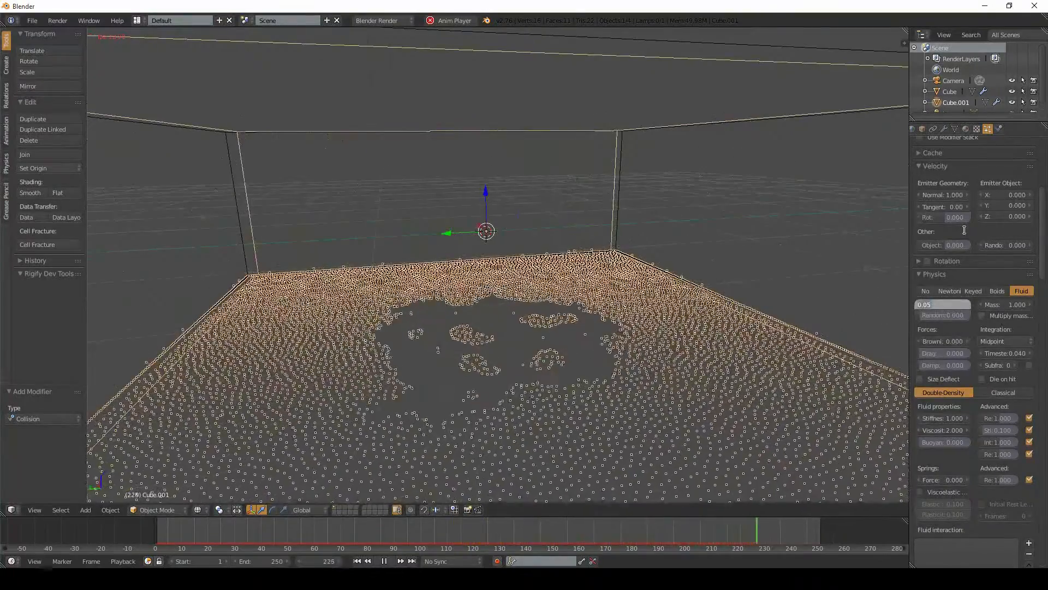
type("0.1")
key("Return")
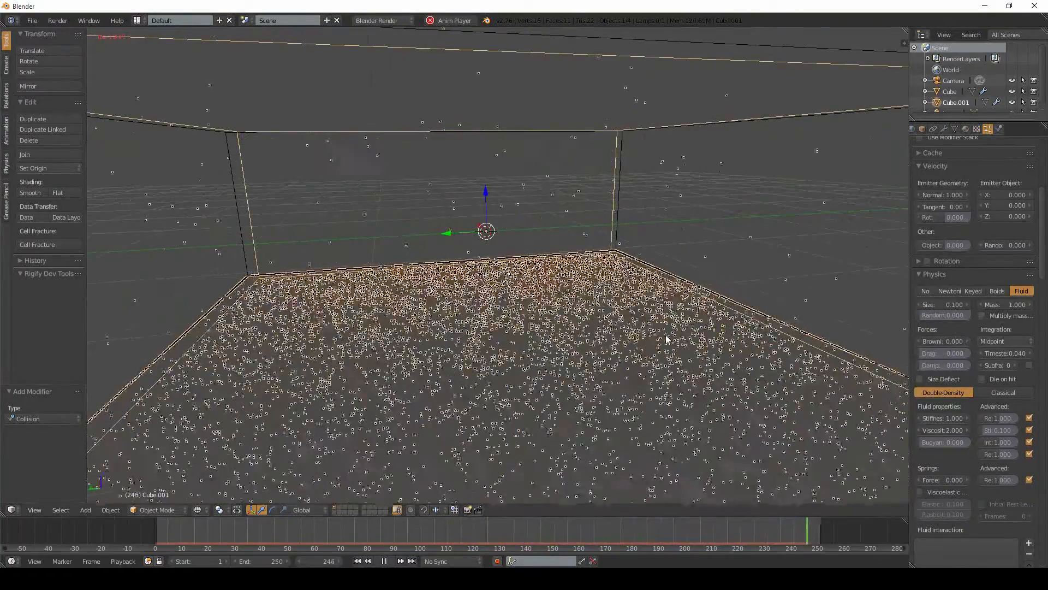
scroll(565, 299, "down", 6)
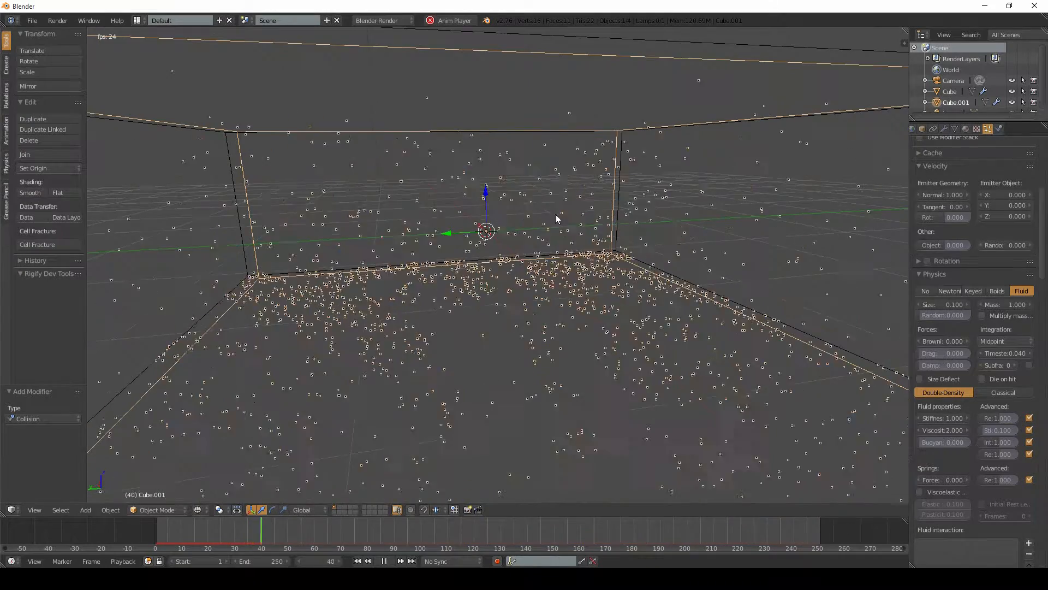
middle_click_drag(507, 283, 484, 253)
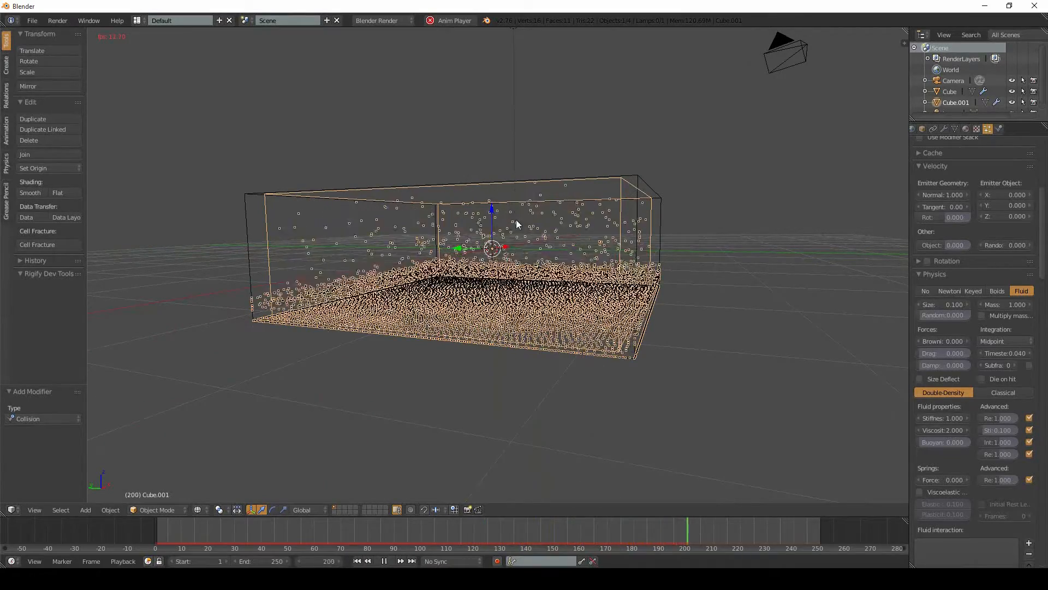
- Increase the fluid particle size to 0.2 while the simulation plays
middle_click_drag(484, 246, 436, 244)
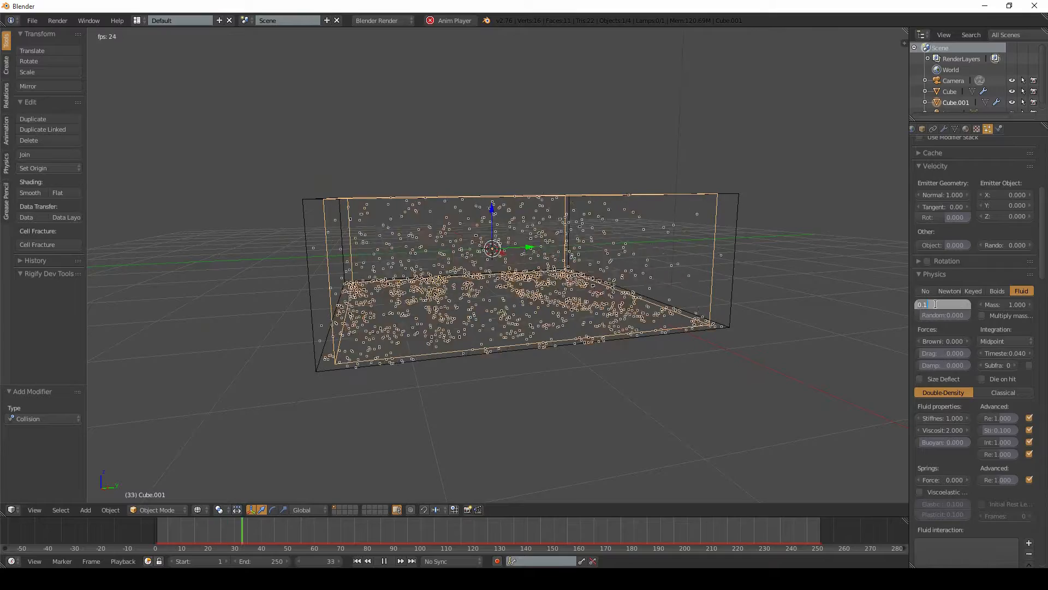
type("0.2")
key("Return")
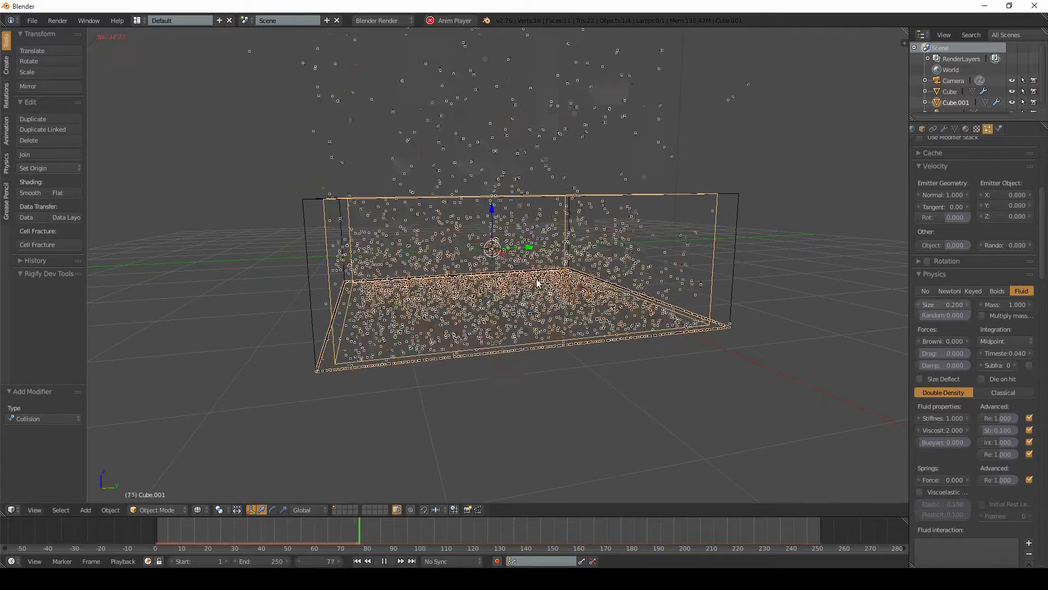
- Set the fluid particle size to 0.15 and replay the simulation from the start
key("shift+Left")
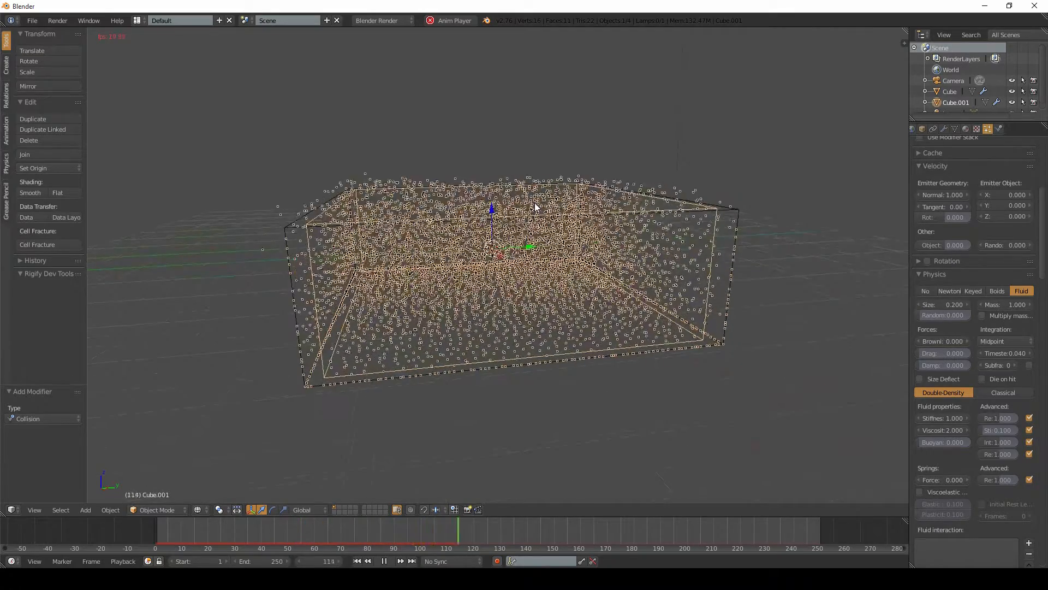
left_click(940, 304)
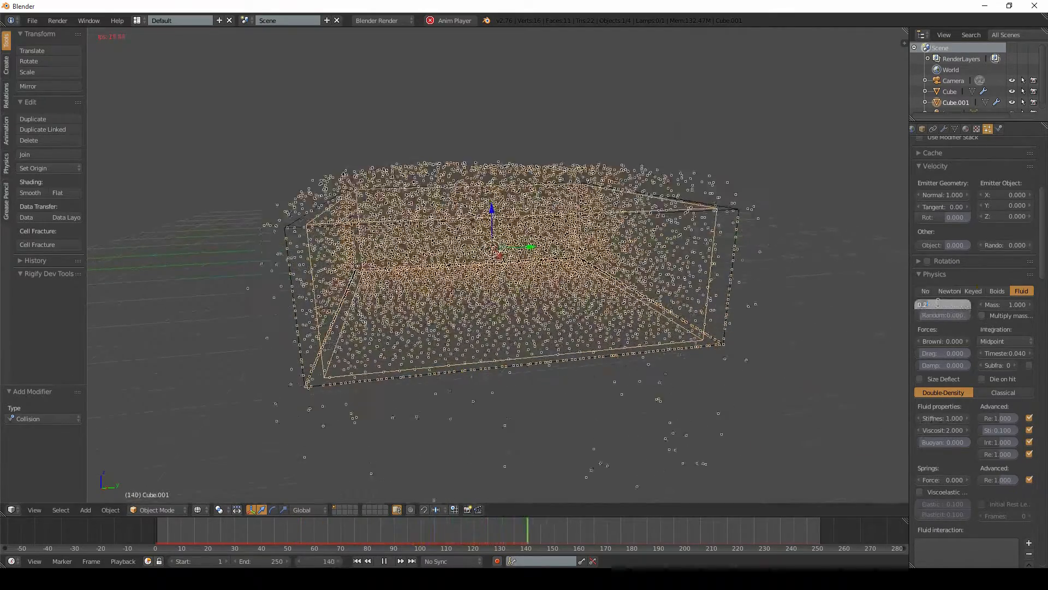
type("15")
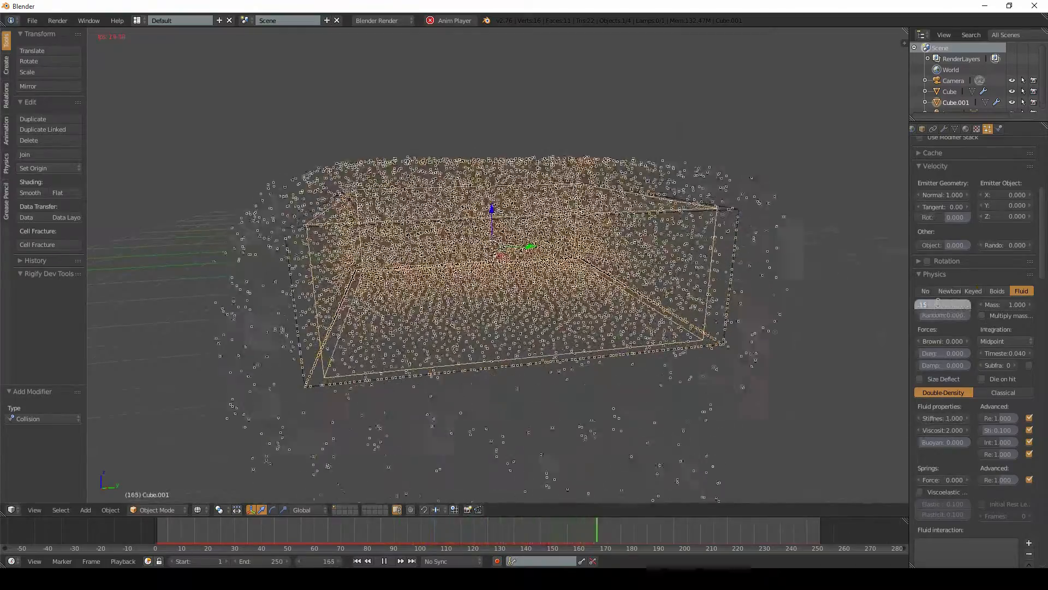
key("Return")
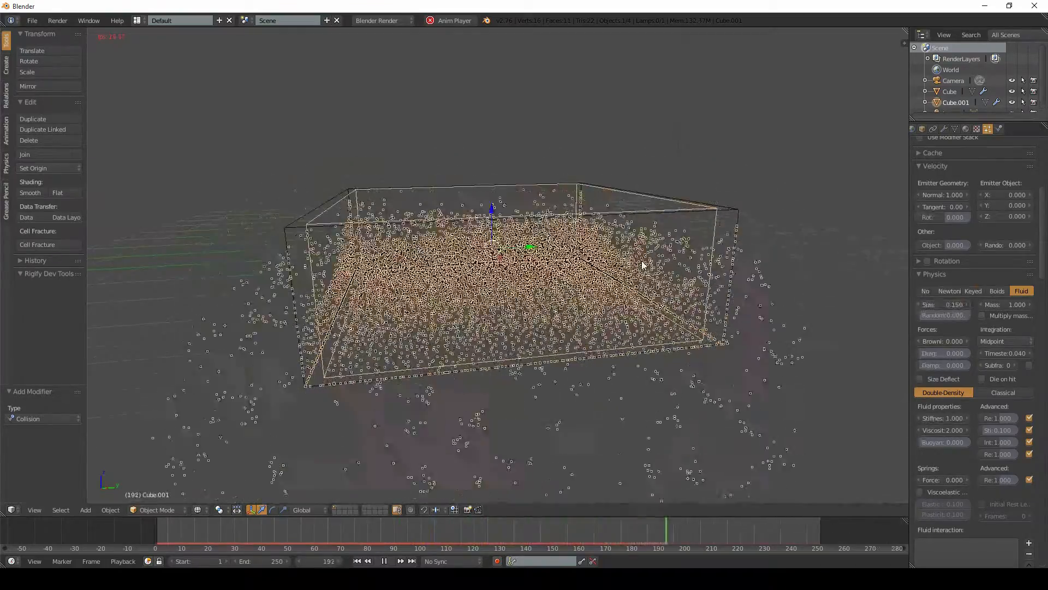
key("shift+Left")
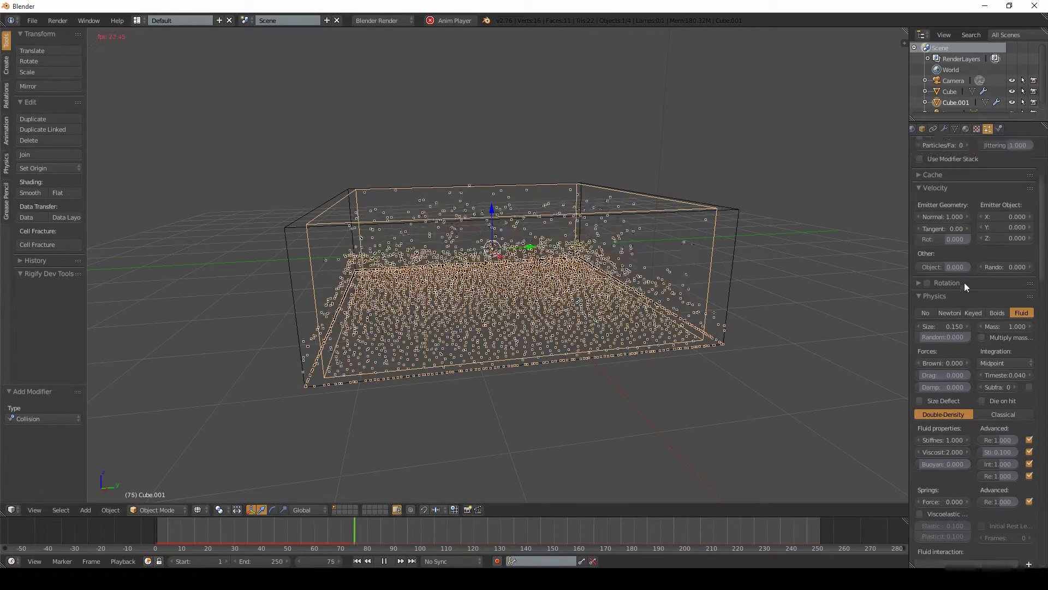
- Set the particle emission end frame to 50 and replay the simulation from the start
scroll(966, 279, "up", 8)
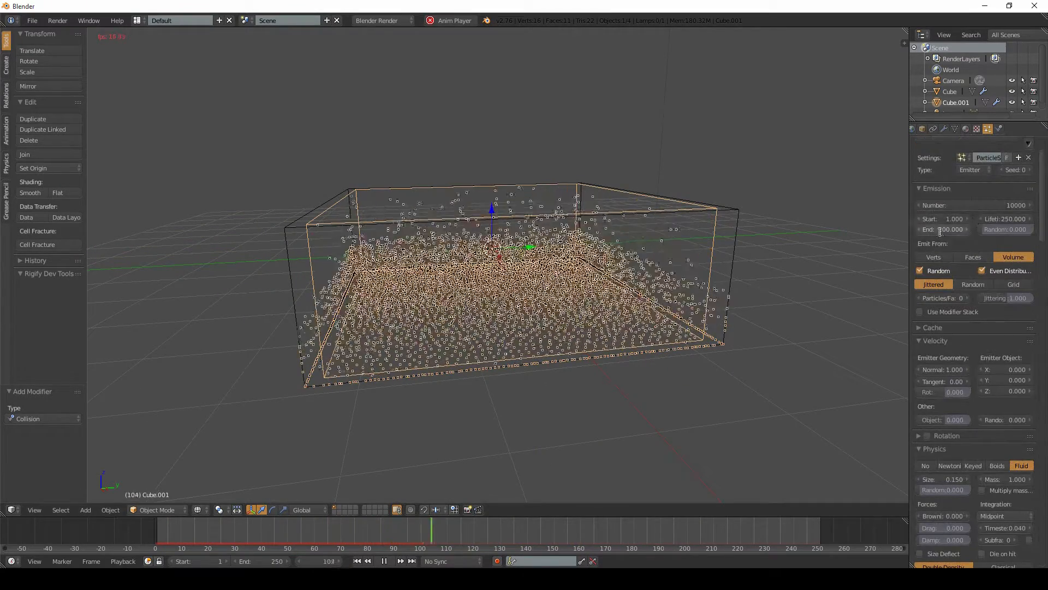
left_click(941, 230)
type("05")
key("Return")
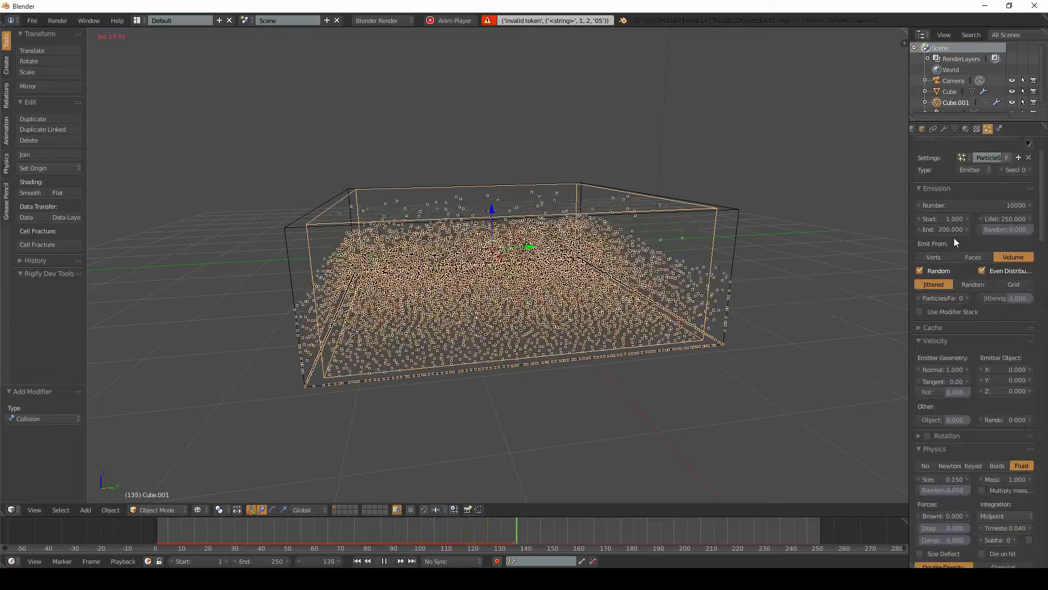
left_click(945, 231)
type("50")
key("Return")
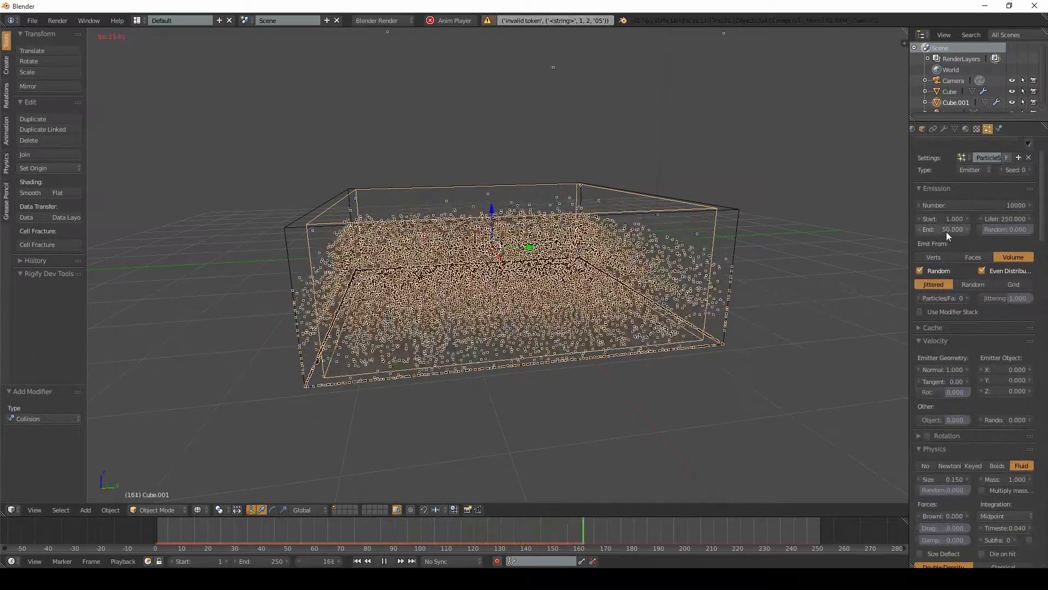
key("shift+Left")
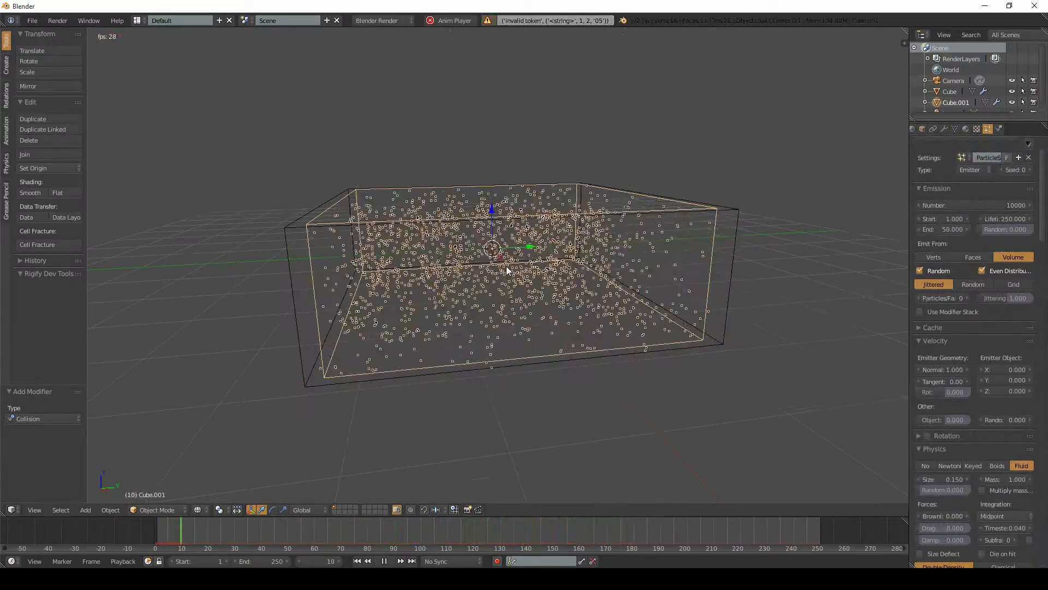
- Try an emission end frame of 1 and replay the simulation from the start
double_click(938, 230)
type("1")
key("Return")
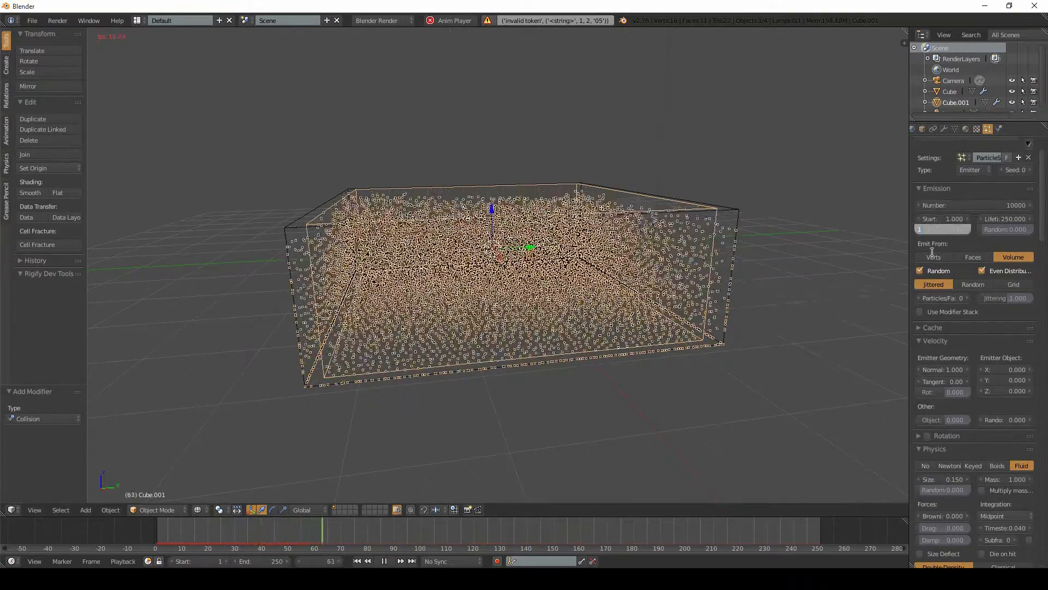
key("shift+Left")
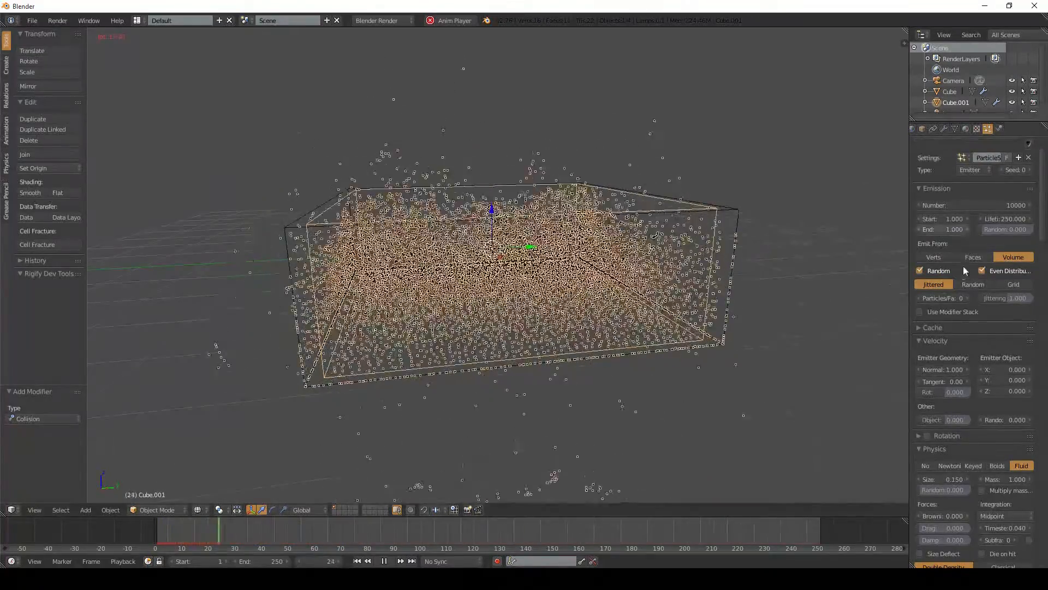
- Set the particle emission end frame back to 50
double_click(948, 230)
type("1.0")
type("50")
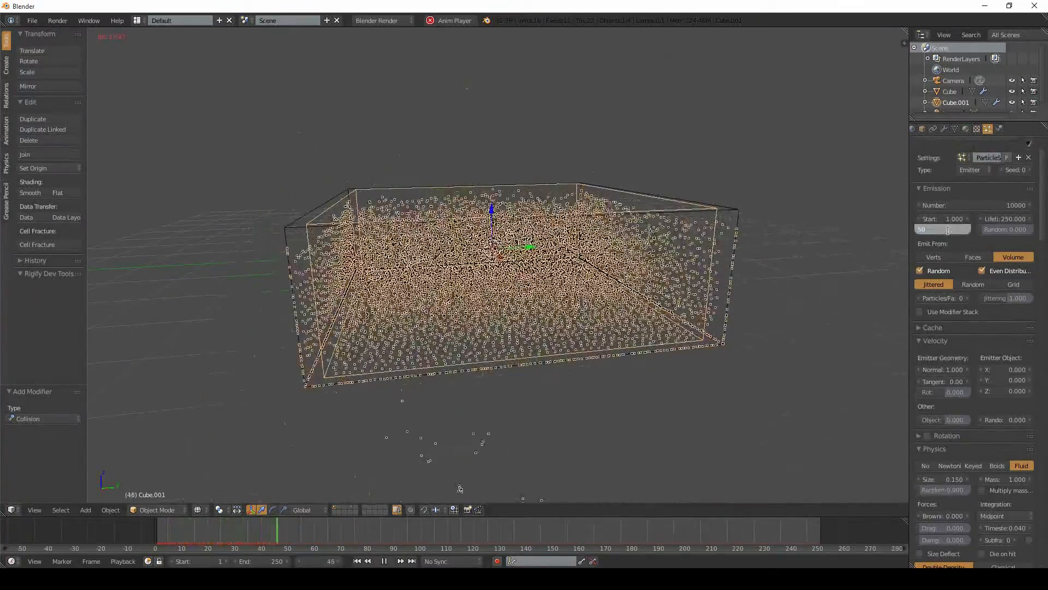
key("Return")
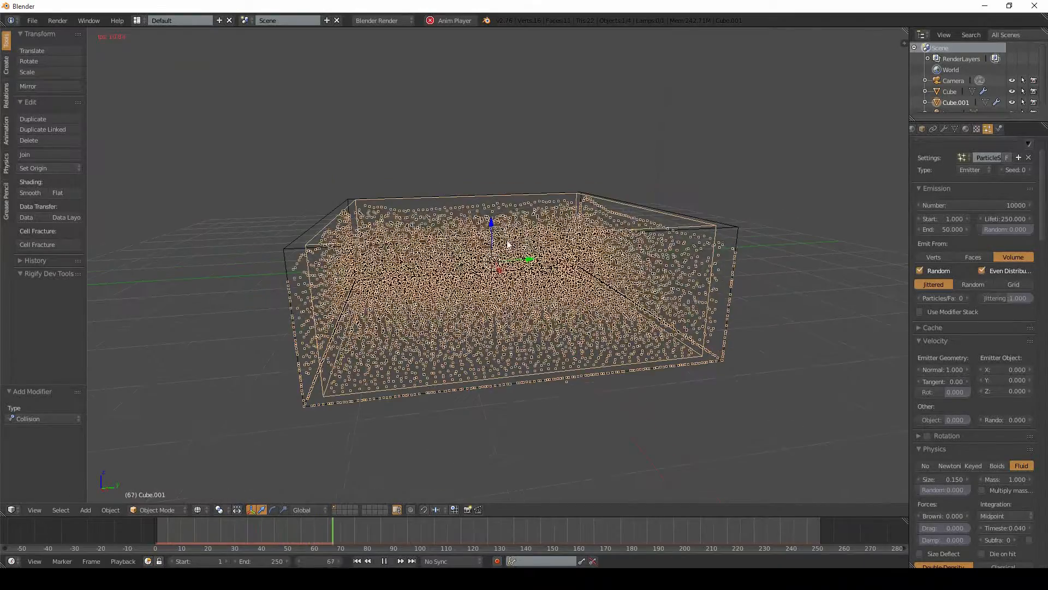
- Replay the simulation and examine from several angles how the particles fill the box
middle_click_drag(534, 287, 551, 252)
key("shift+Left")
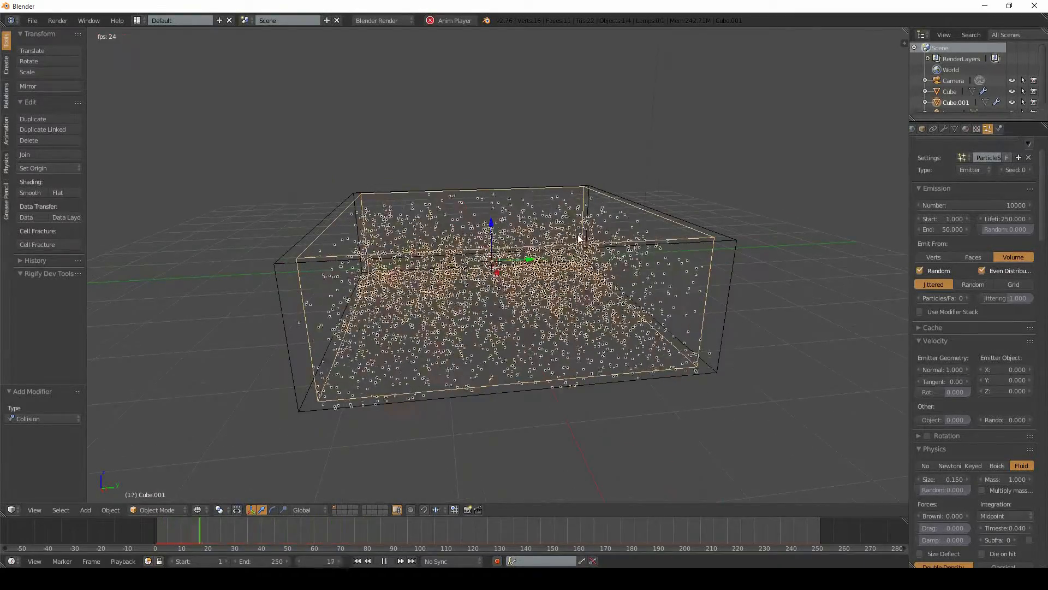
middle_click_drag(549, 243, 480, 248)
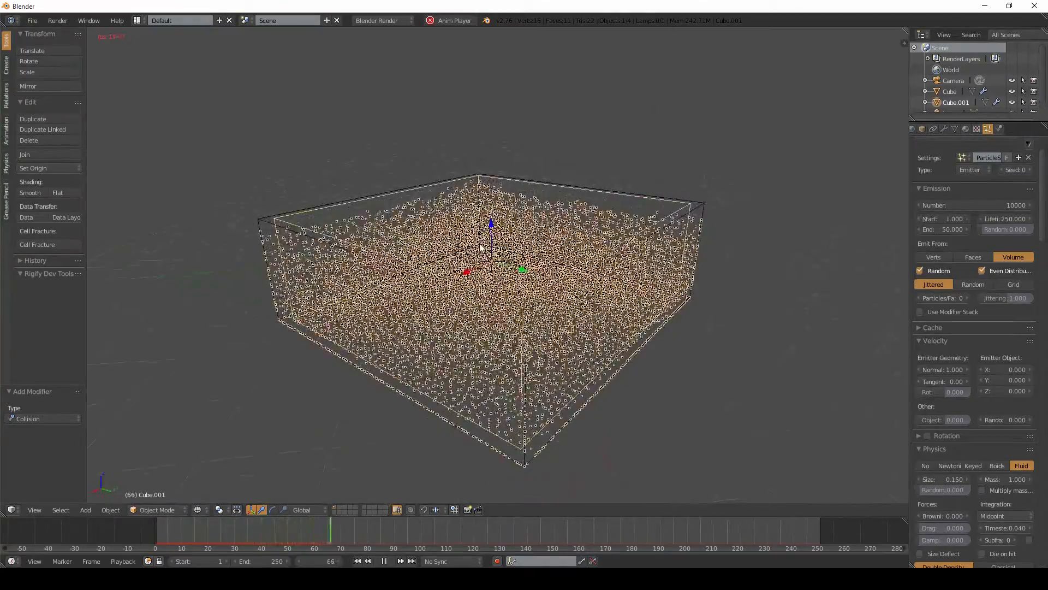
middle_click_drag(490, 241, 535, 251)
scroll(524, 246, "up", 5)
scroll(546, 253, "down", 5)
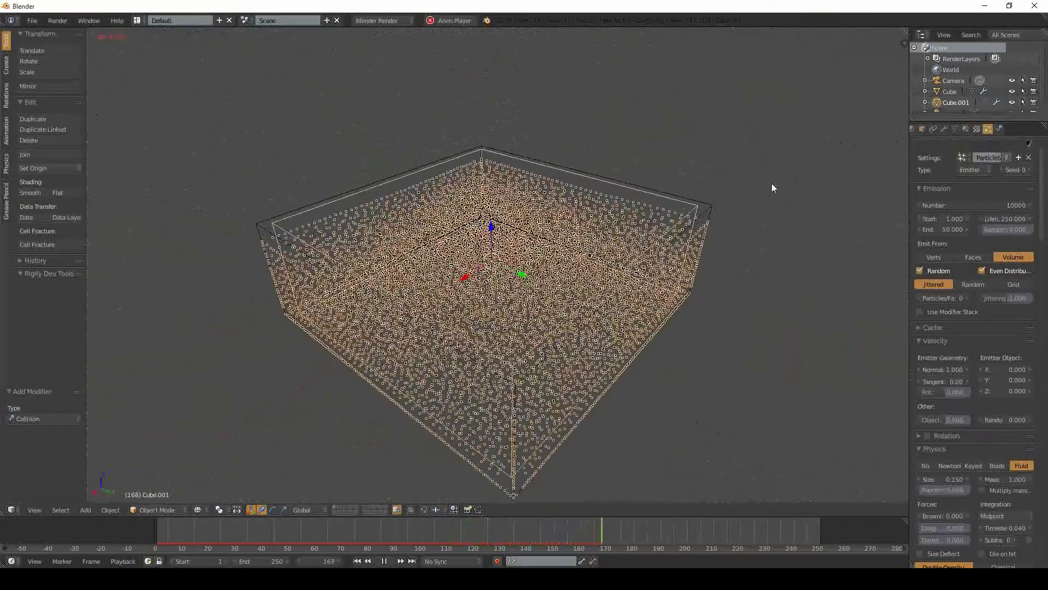
- Enable Size Deflect for the fluid particles and check their contact with the box walls and floor
scroll(999, 271, "down", 6)
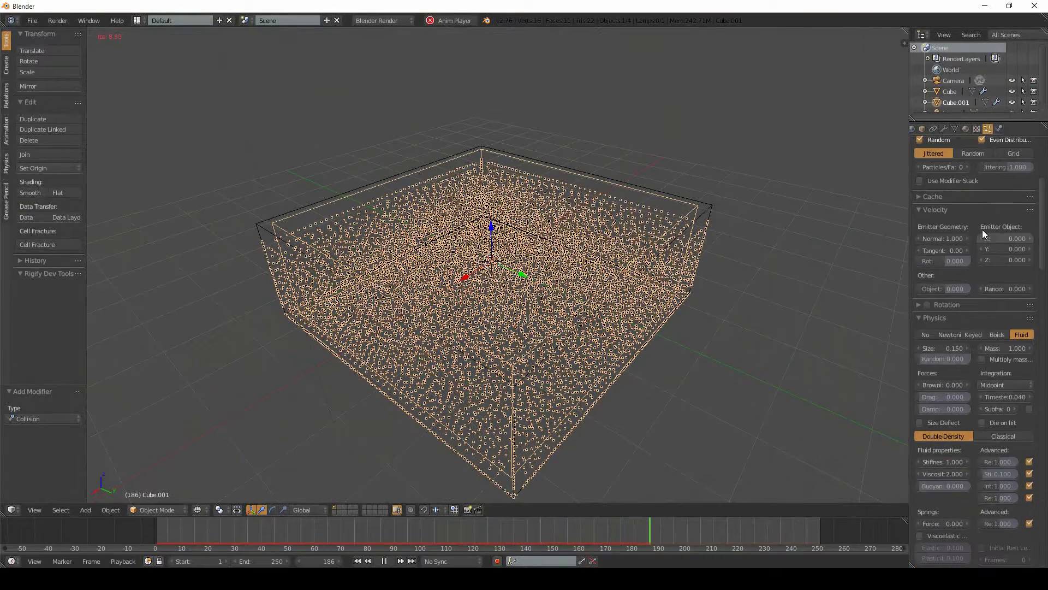
scroll(983, 226, "down", 4)
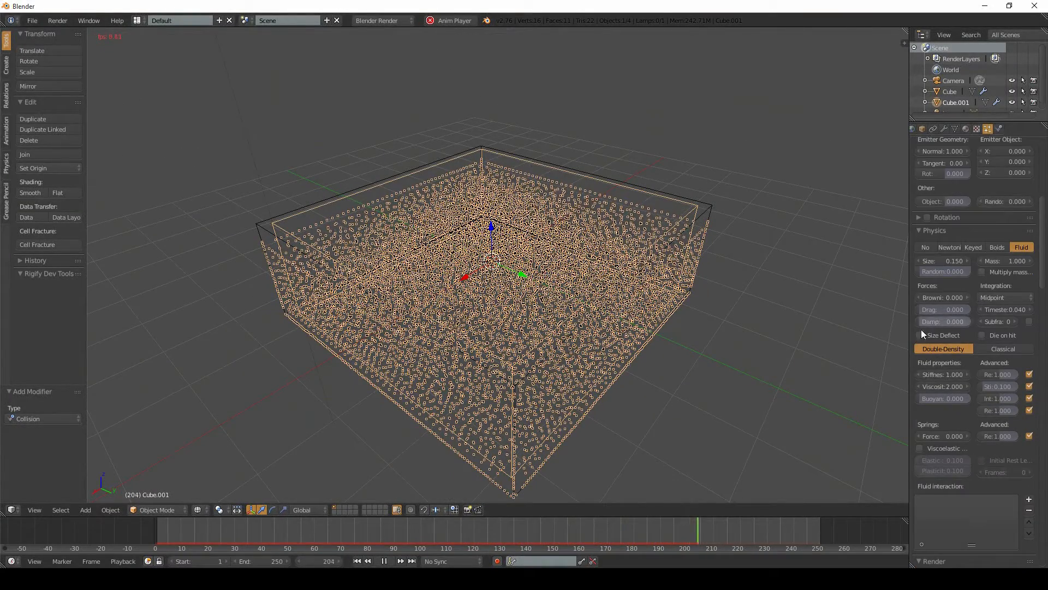
left_click(920, 334)
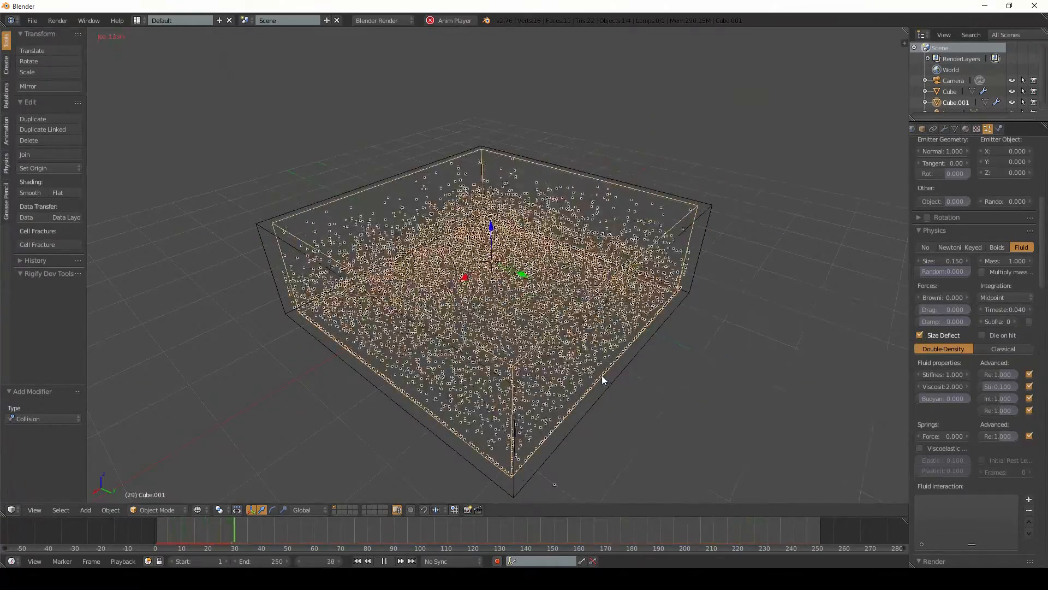
middle_click_drag(577, 407, 573, 356)
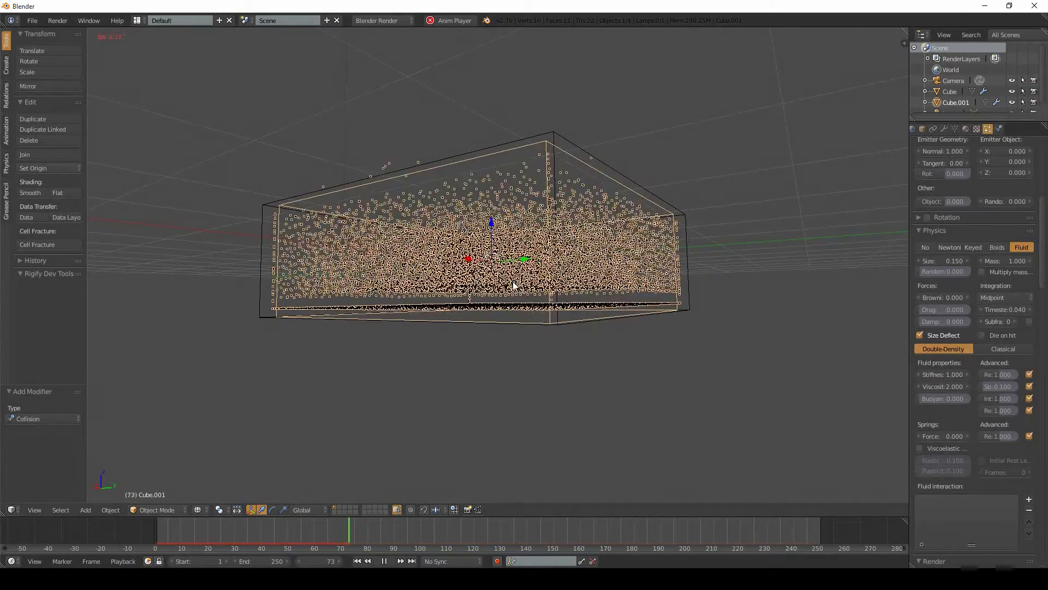
middle_click_drag(513, 283, 513, 278)
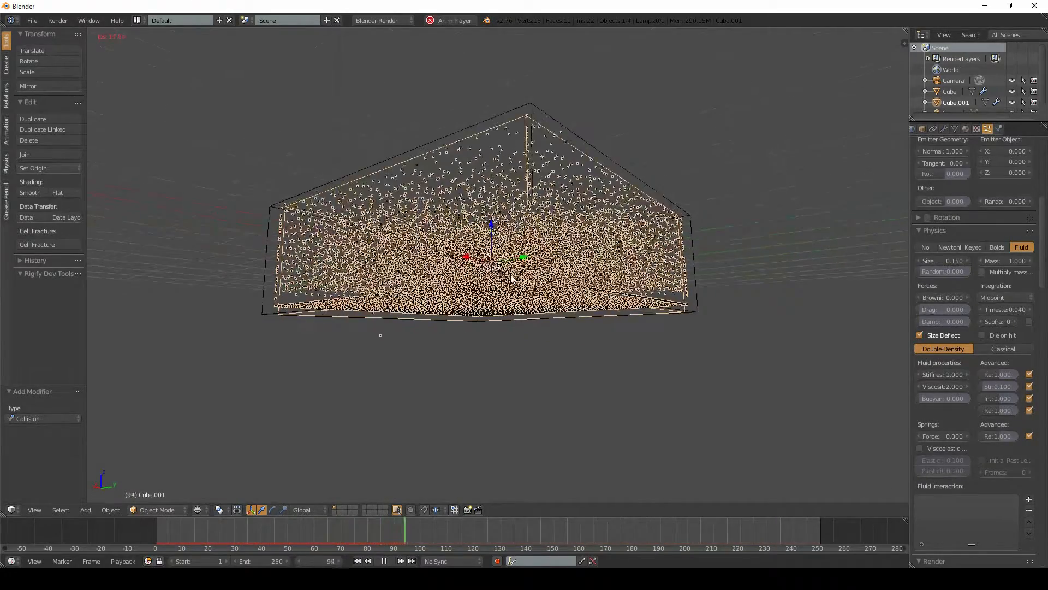
scroll(470, 356, "up", 3)
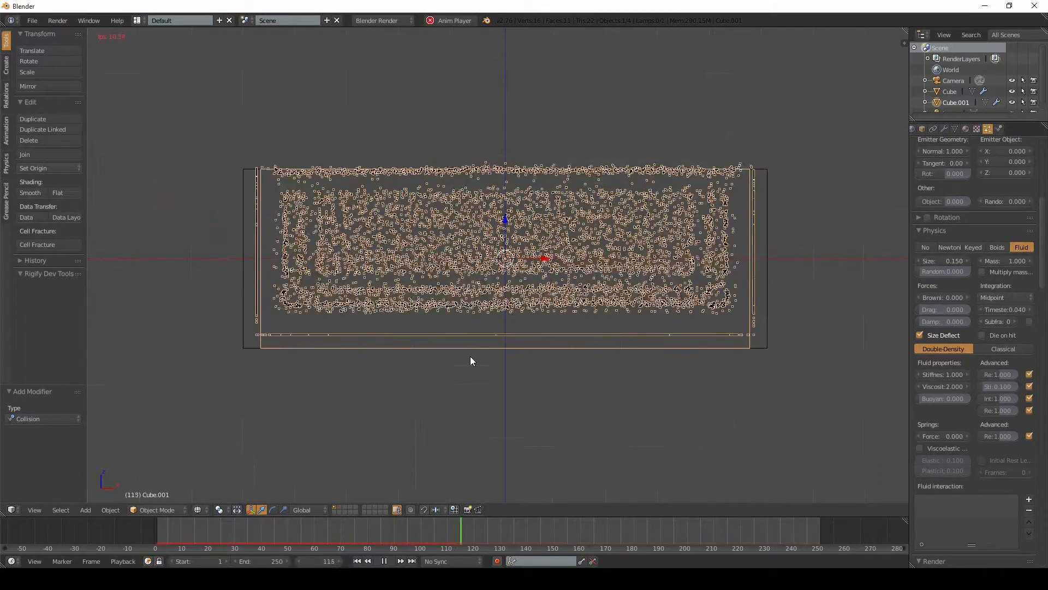
- Select the outer collision box, inspect it in perspective, and stop the simulation playback
right_click(767, 226)
key("KP_5")
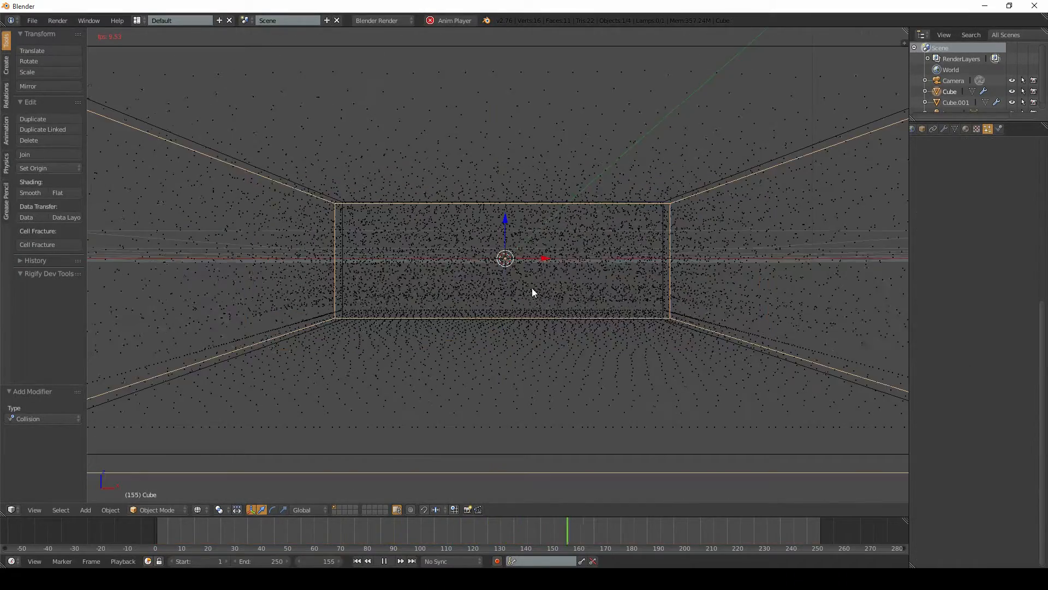
middle_click_drag(546, 288, 574, 333)
scroll(598, 290, "down", 5)
scroll(552, 317, "up", 1)
key("Escape")
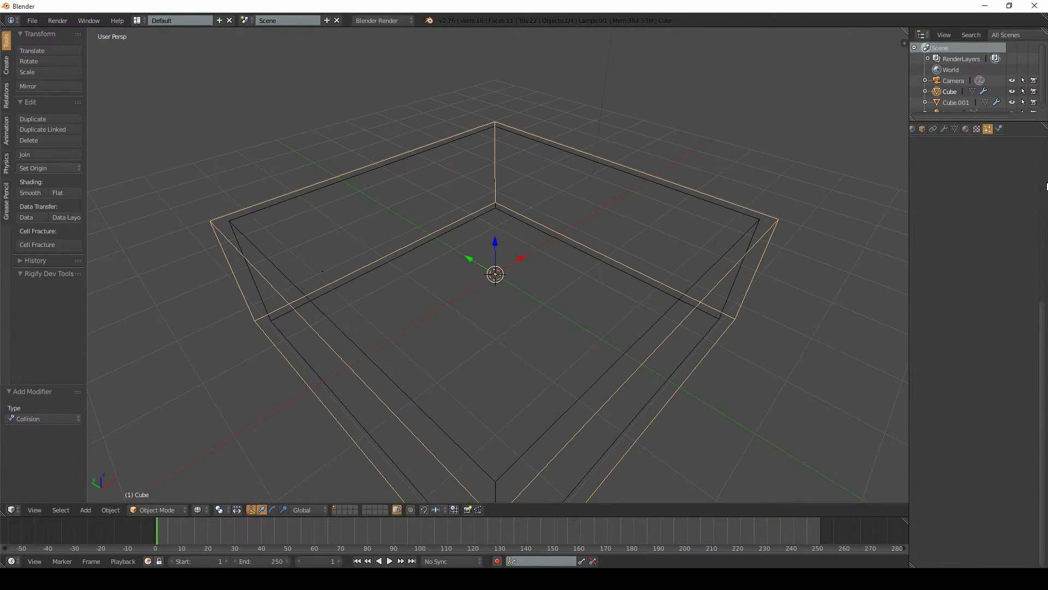
scroll(1039, 188, "up", 8)
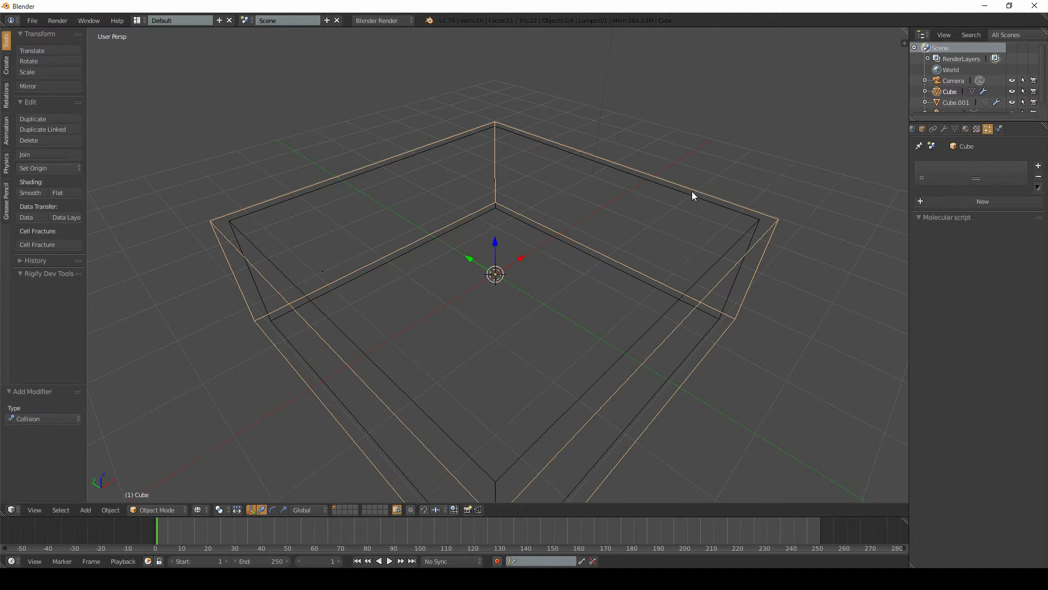
middle_click_drag(692, 195, 558, 198)
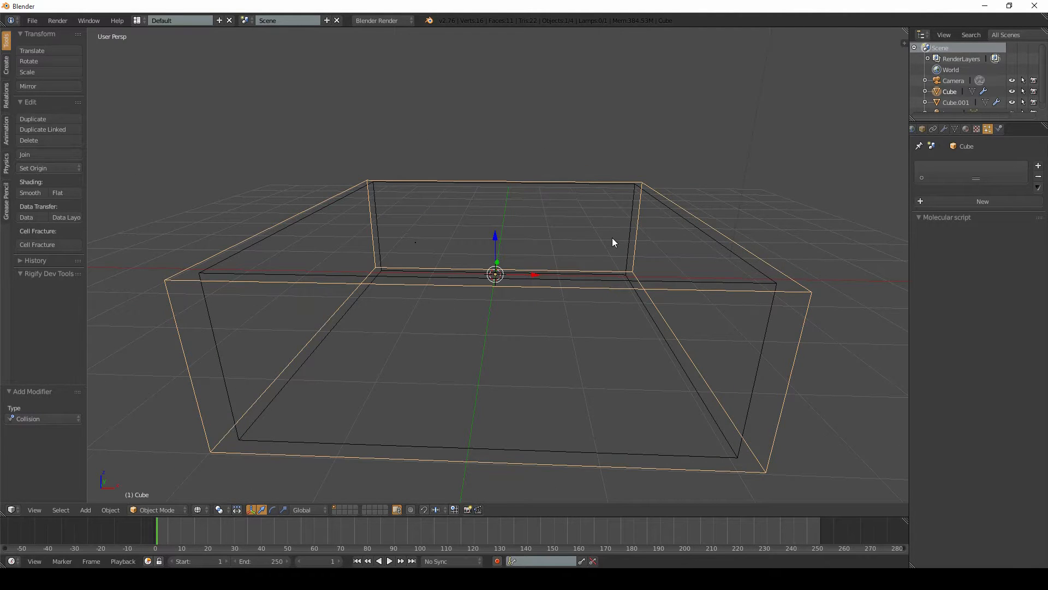
middle_click_drag(613, 242, 609, 252)
middle_click_drag(482, 213, 516, 299)
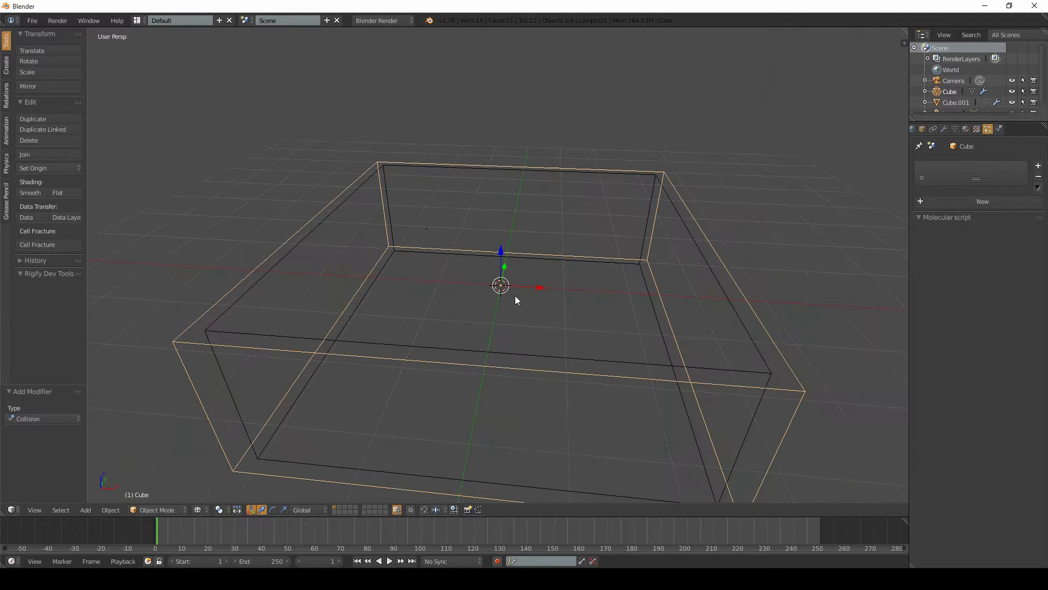
key("shift+a")
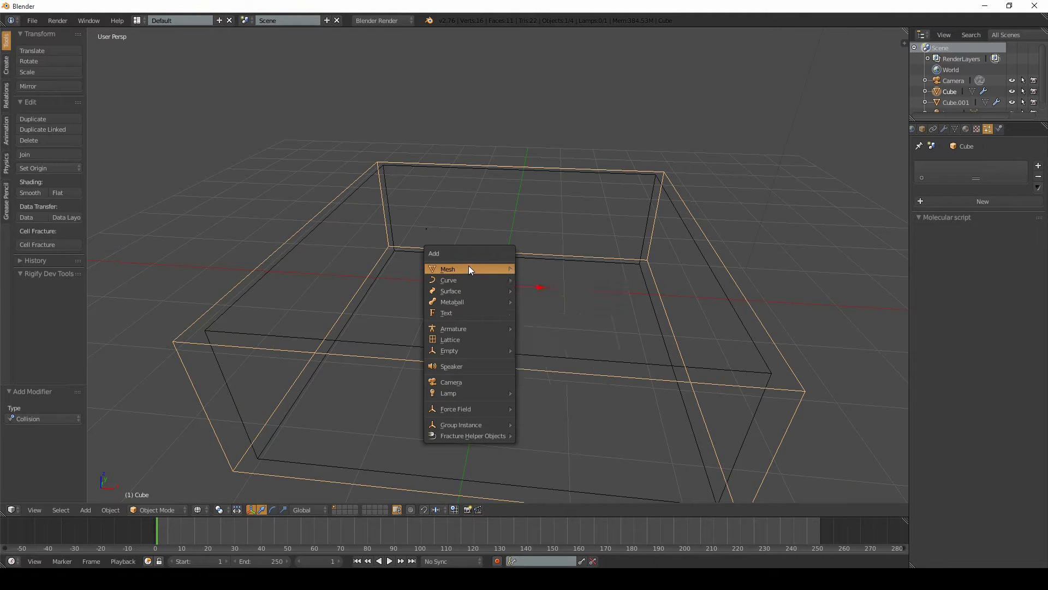
mouse_move(468, 268)
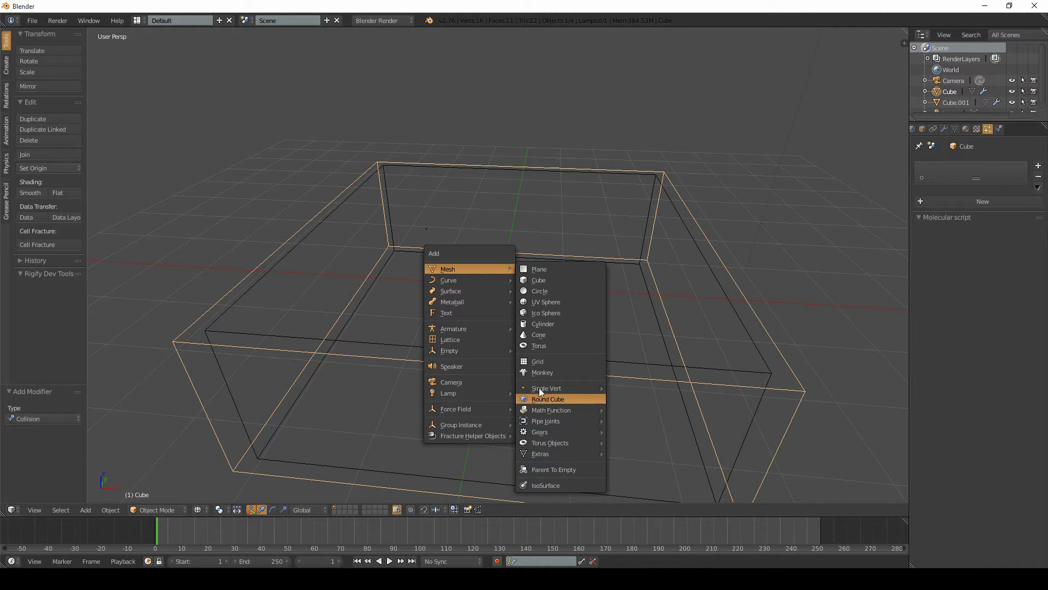
left_click(541, 373)
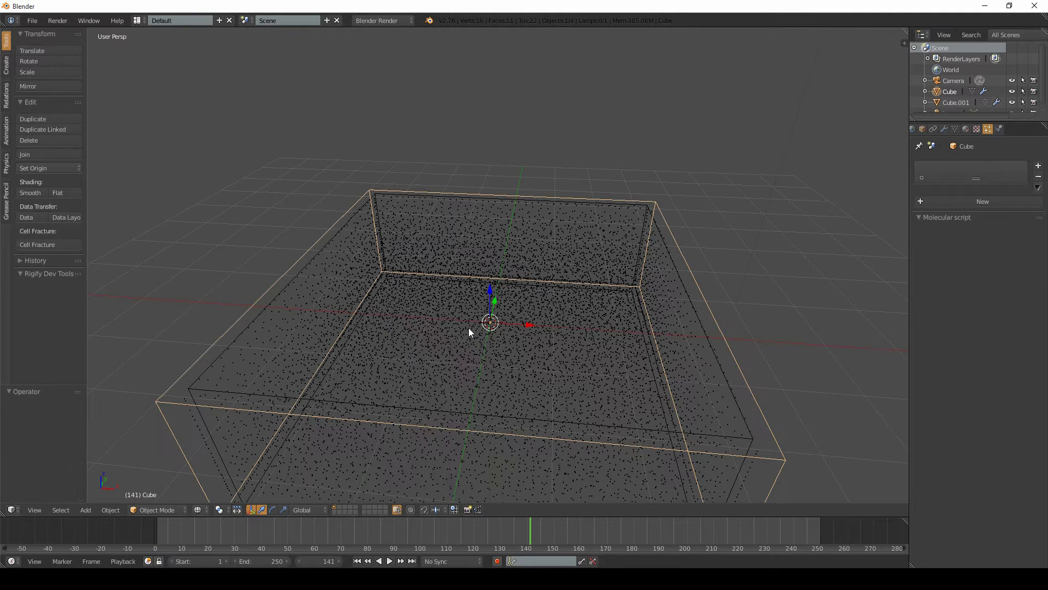
- Add a Monkey mesh at the centre of the box and scale it uniformly to 0.5
key("shift+a")
mouse_move(476, 326)
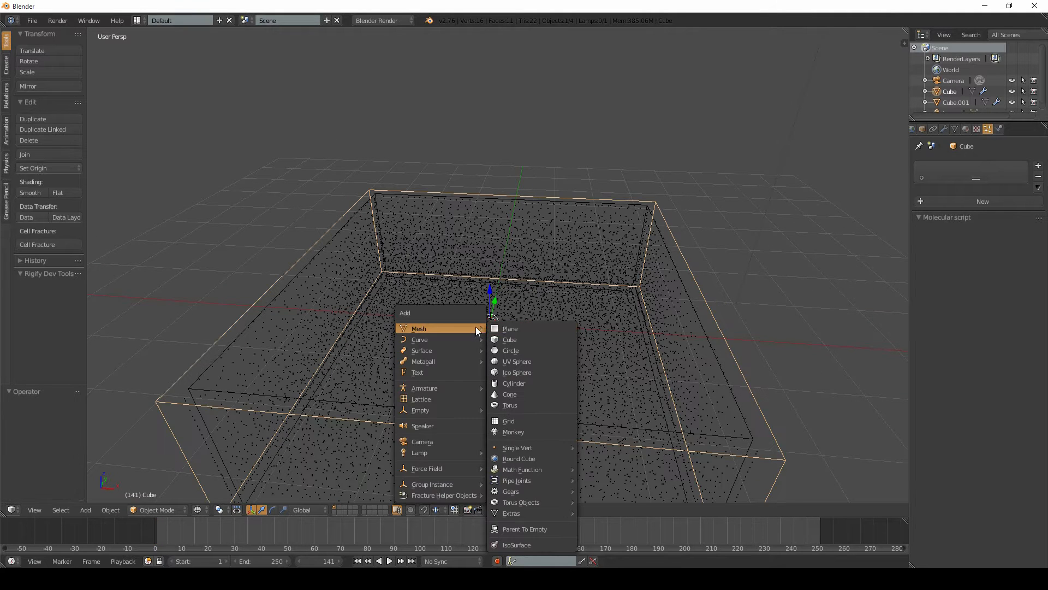
left_click(518, 432)
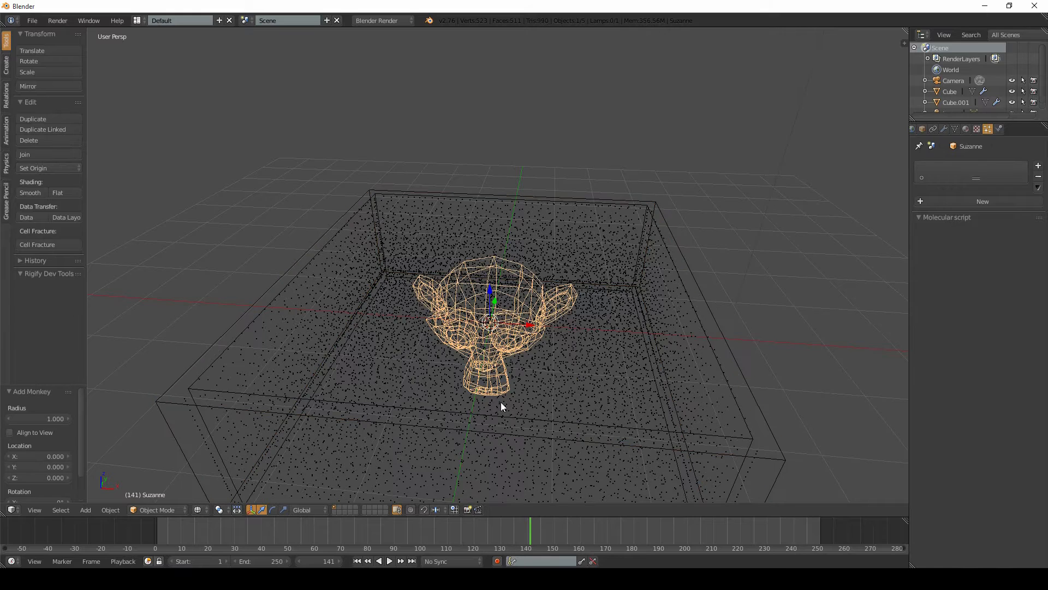
middle_click_drag(501, 405, 519, 359)
type("s")
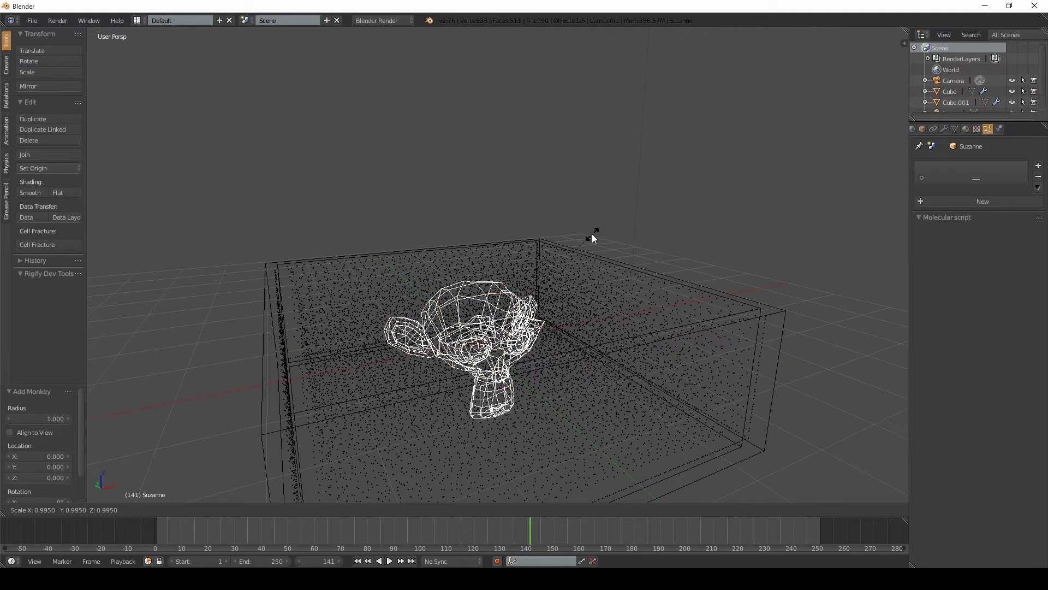
type(".5")
key("Return")
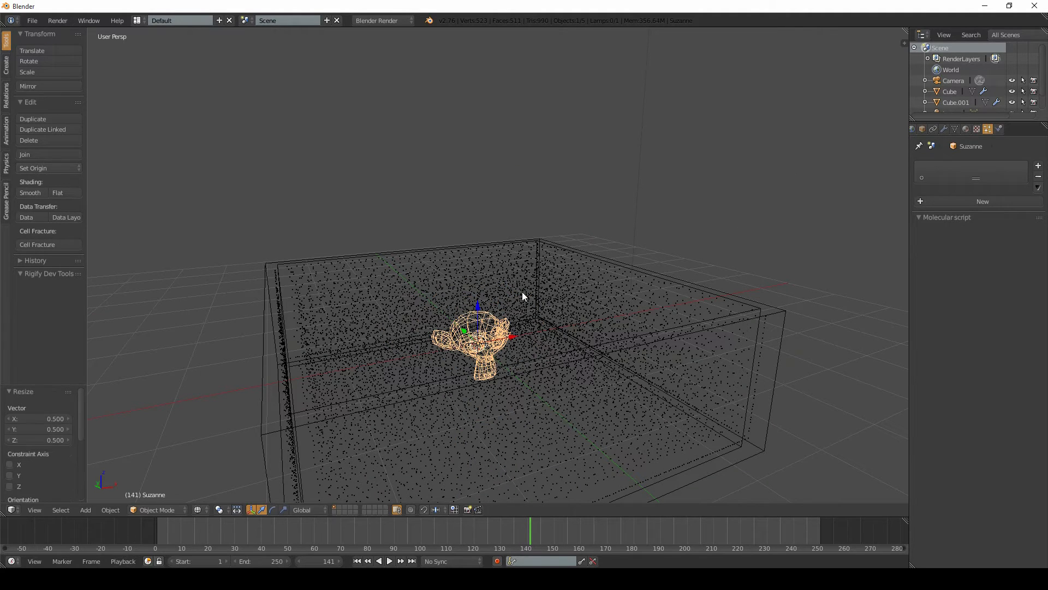
- Raise the monkey head along the Z axis to about 5 units above the centre of the box
scroll(514, 314, "down", 4)
key("g")
key("z")
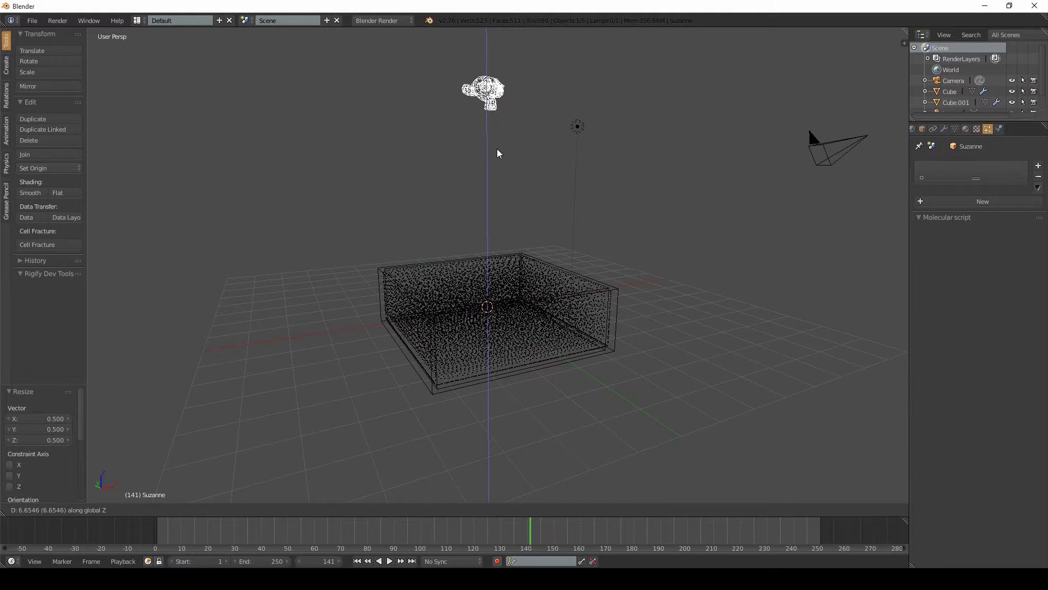
left_click(496, 153)
middle_click_drag(496, 153, 447, 165)
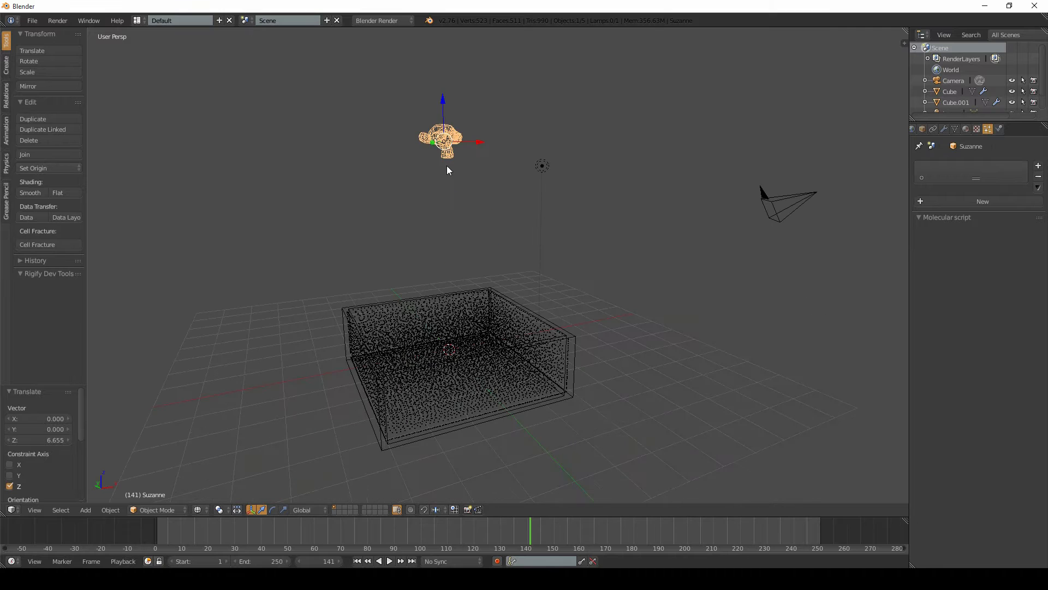
key("g")
key("z")
left_click(441, 224)
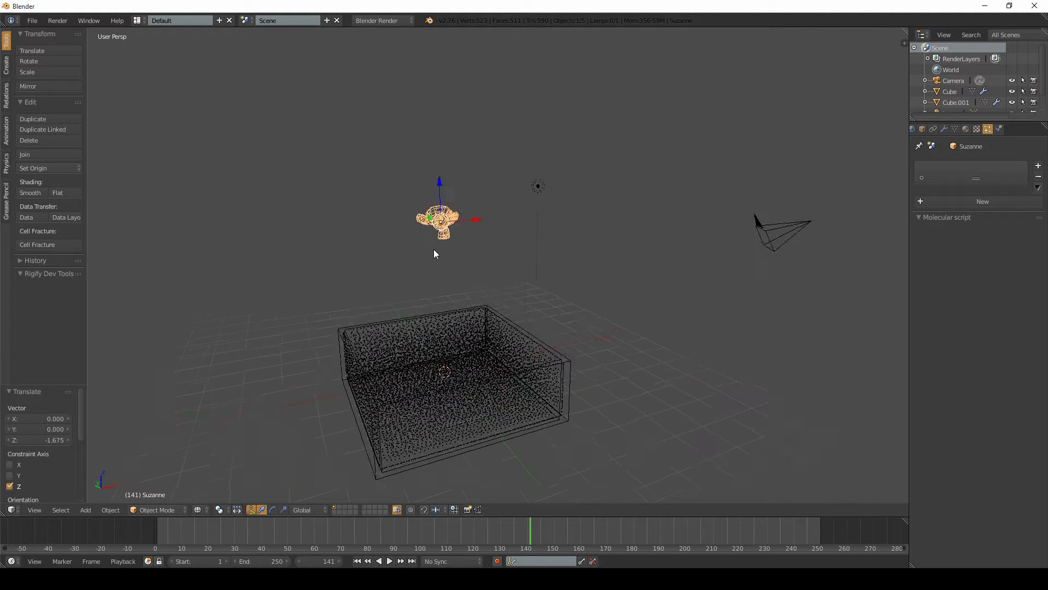
scroll(436, 262, "up", 5)
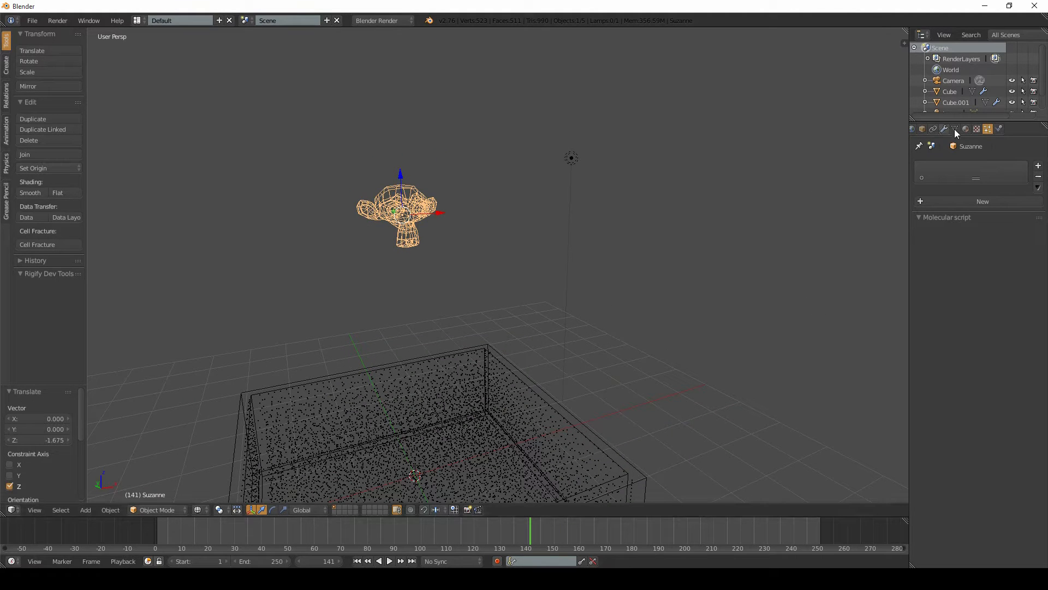
- Enable Rigid Body and Collision physics for the monkey head
left_click(987, 129)
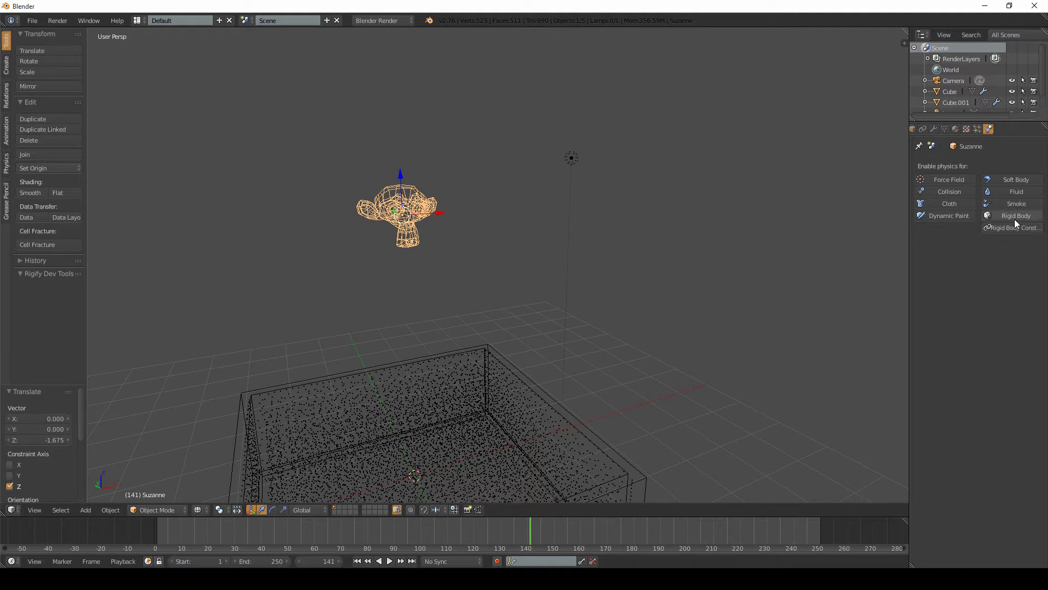
left_click(1021, 216)
middle_click_drag(340, 161, 585, 216)
left_click(942, 191)
- Play the simulation to watch how the monkey head falls, and stop the playback
key("alt+a")
middle_click_drag(540, 301, 483, 179)
scroll(476, 330, "down", 8)
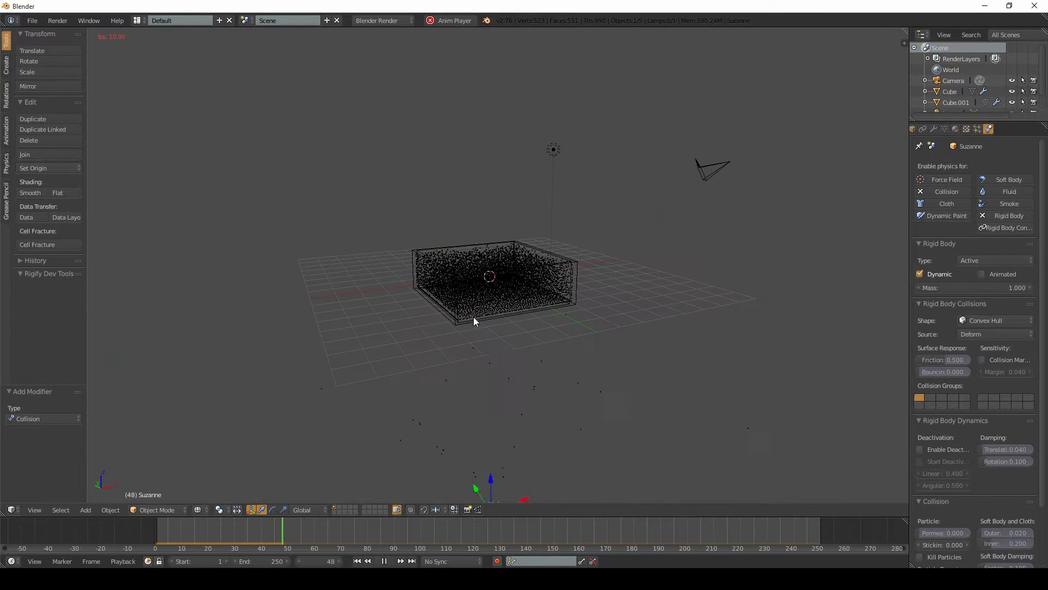
key("Escape")
- Add Rigid Body physics to the outer collision box and set its type to Passive
right_click(578, 276)
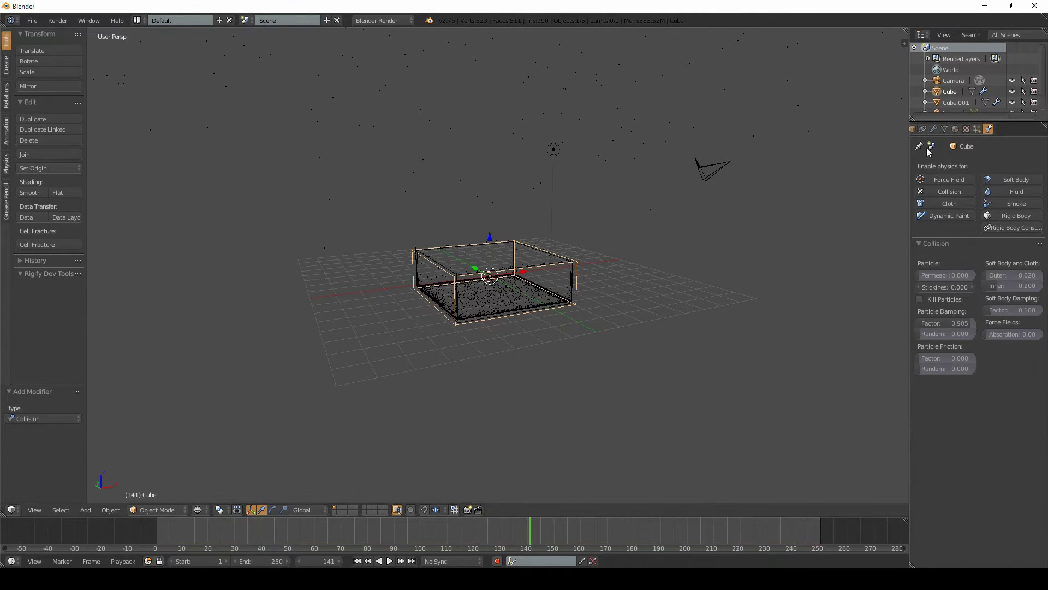
left_click(1016, 217)
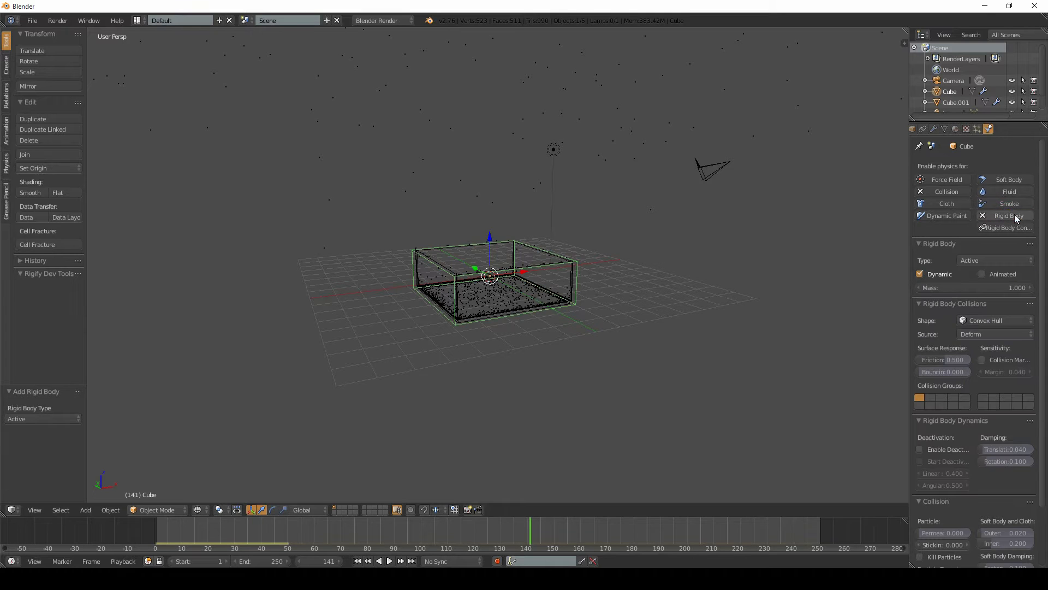
scroll(531, 288, "up", 4)
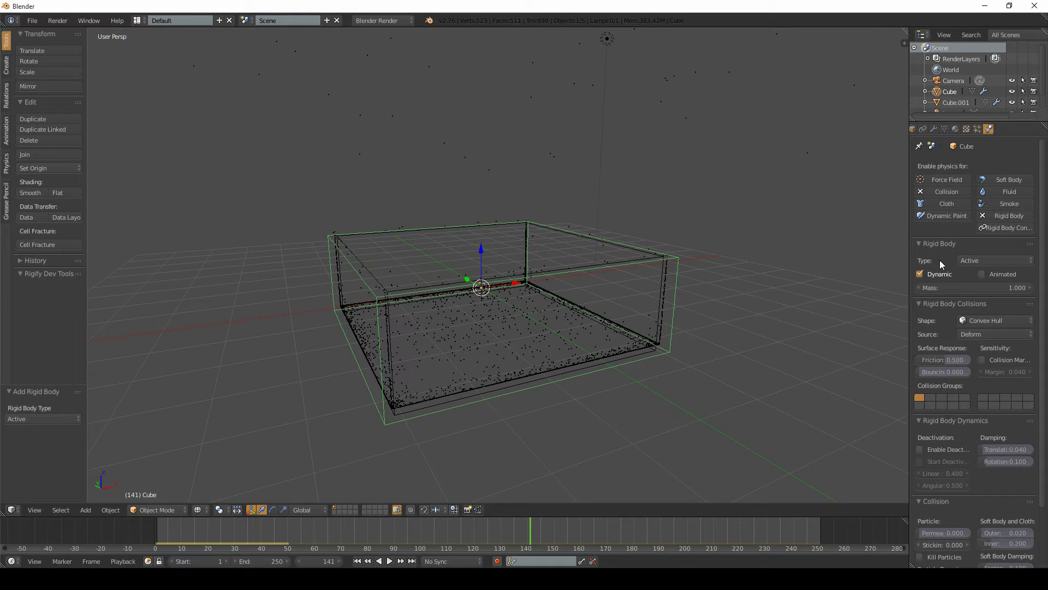
left_click(964, 260)
left_click(971, 243)
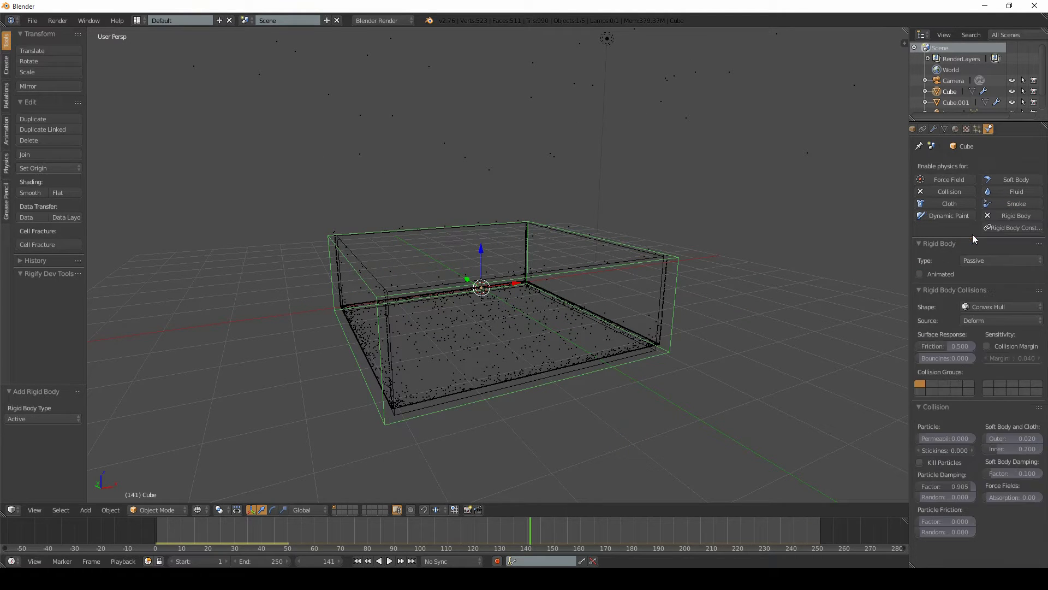
- Play the simulation from the first frame to check how the monkey head meets the passive box, and stop it
middle_click_drag(490, 292, 497, 302)
key("shift+Left")
key("alt+a")
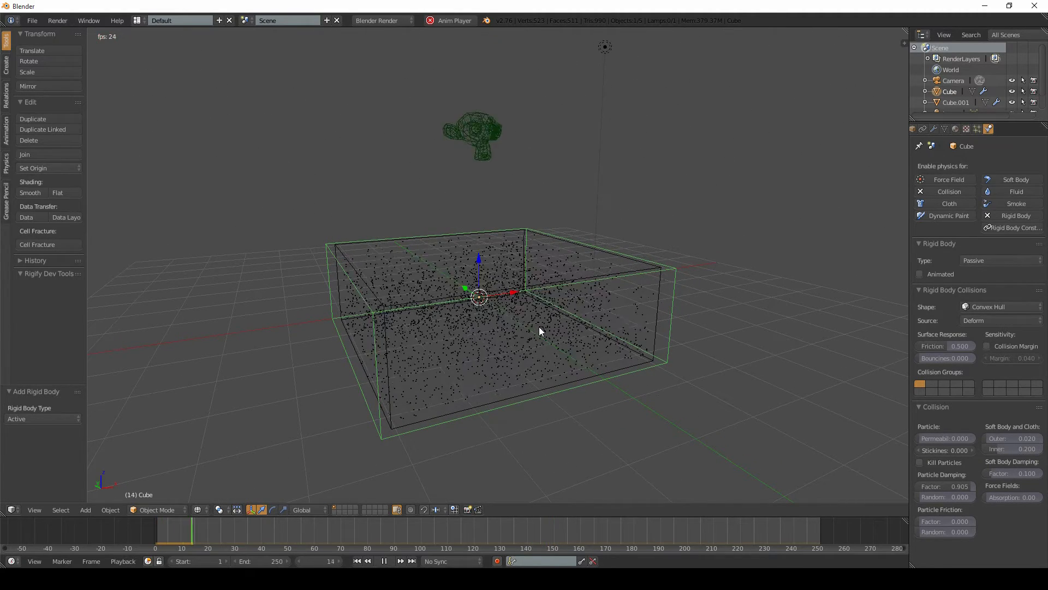
key("Escape")
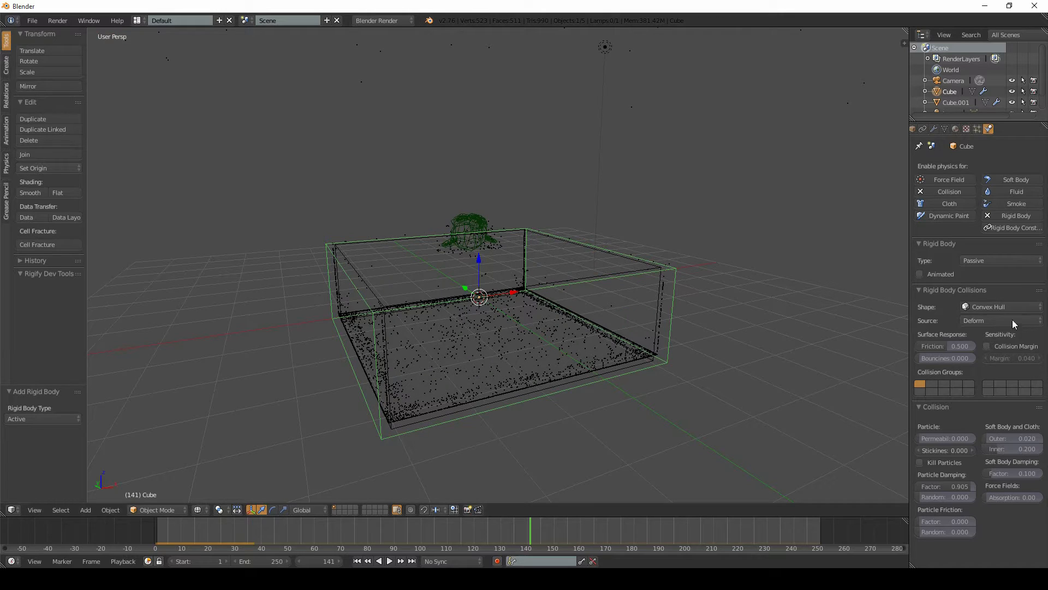
- Set the outer box's rigid body collision shape to Mesh
left_click(993, 307)
left_click(991, 307)
left_click(981, 306)
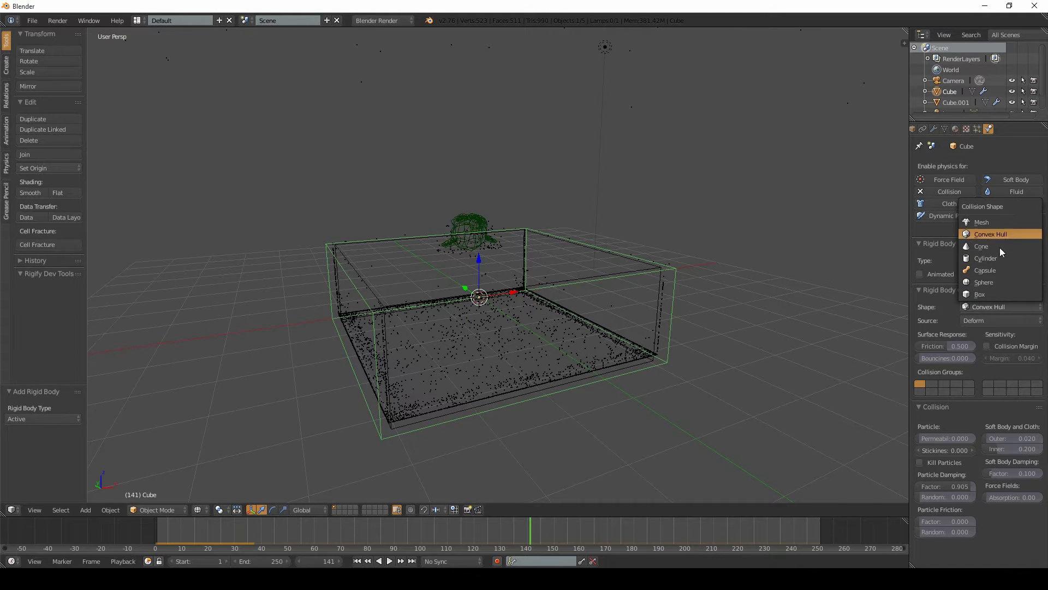
left_click(995, 223)
- Play the simulation from the start and check from another side how the monkey head drops into the box
middle_click_drag(458, 305, 475, 329)
key("alt+a")
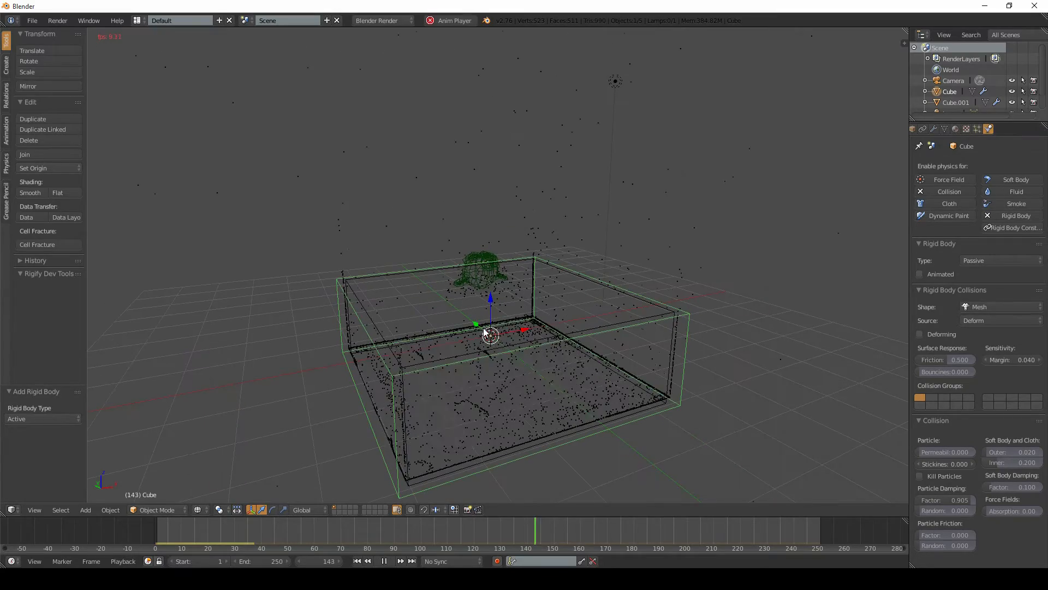
key("shift+Left")
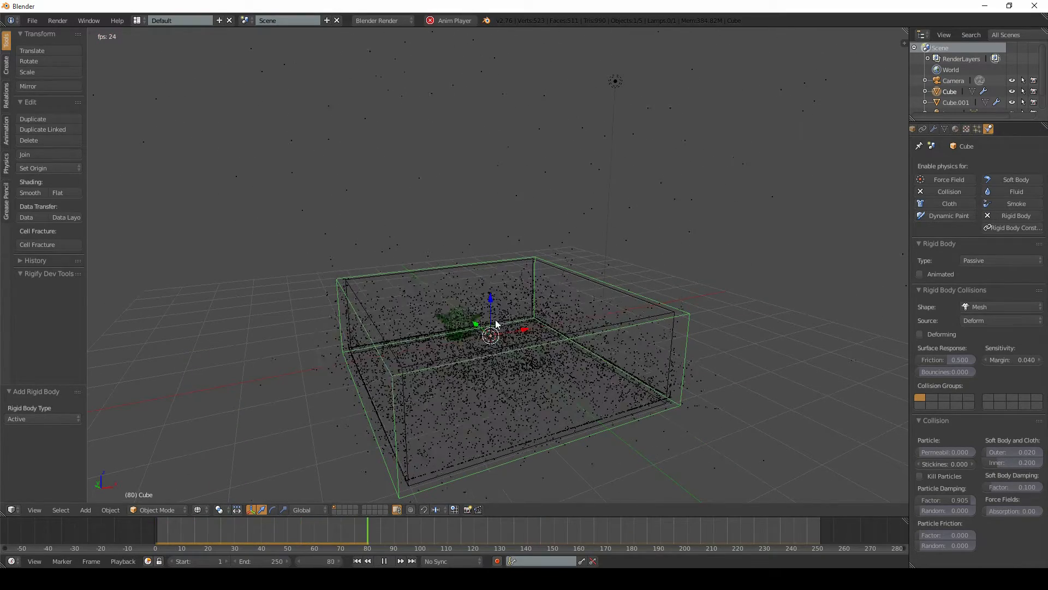
middle_click_drag(480, 350, 250, 302)
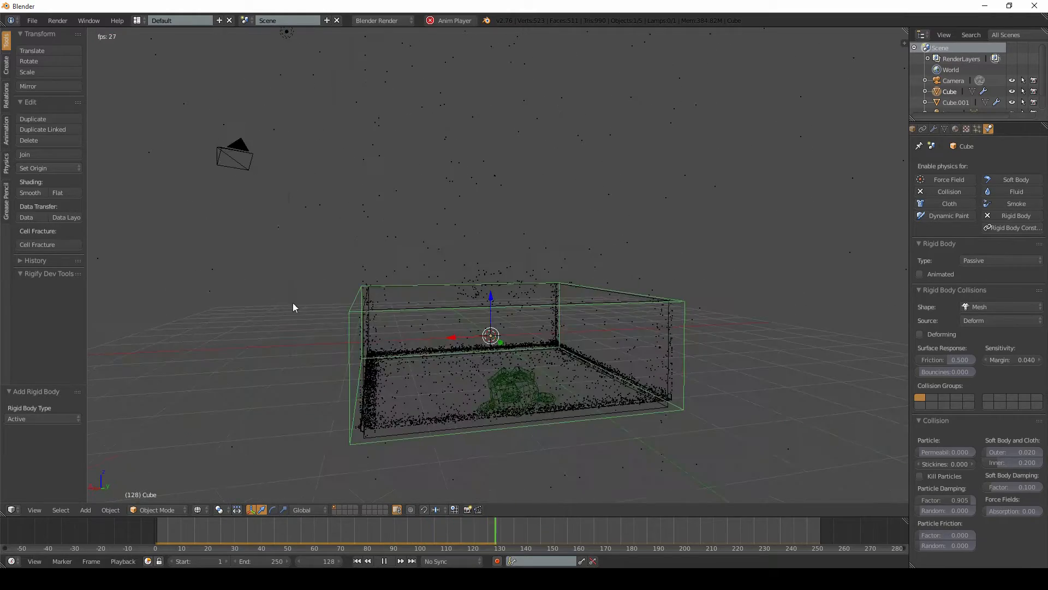
middle_click_drag(532, 305, 504, 306)
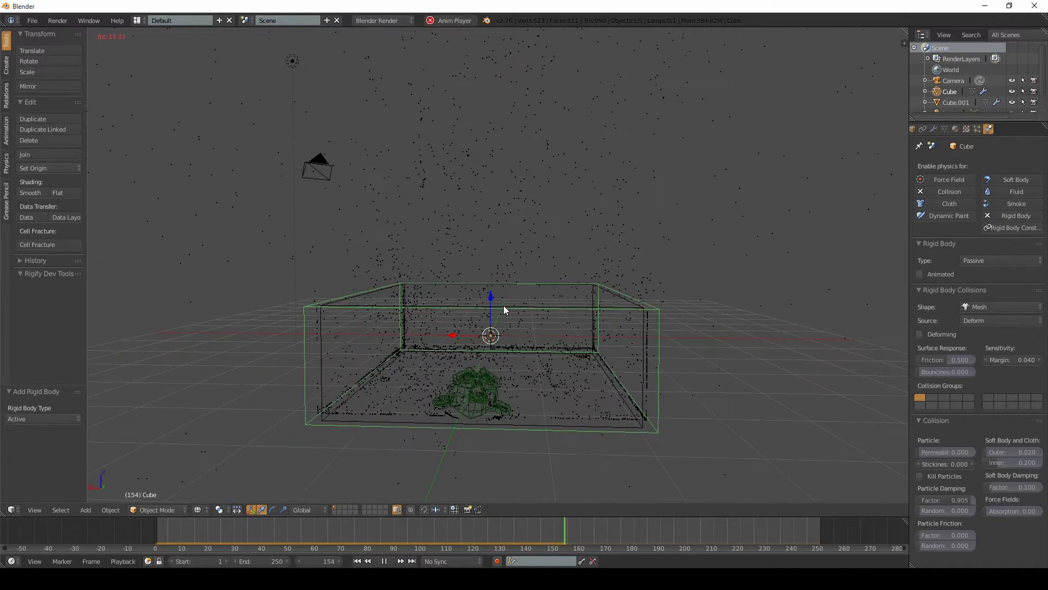
- Replay the simulation from the first frame and examine the particles around the monkey head from several angles and distances
key("alt+a")
key("Down")
key("shift+Left")
key("alt+a")
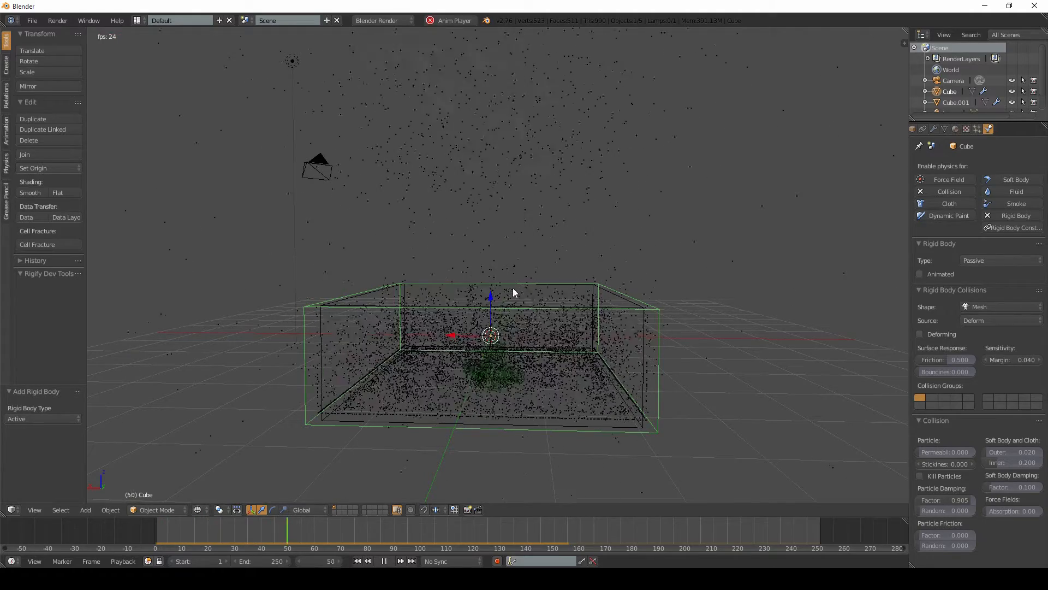
middle_click_drag(519, 293, 352, 286)
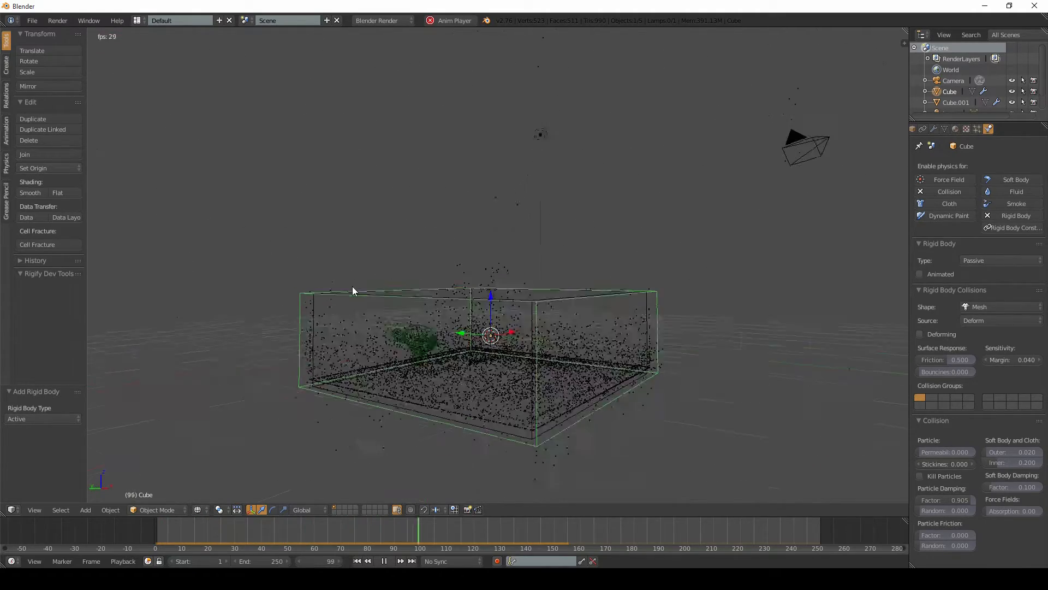
scroll(514, 296, "up", 5)
middle_click_drag(513, 296, 482, 344)
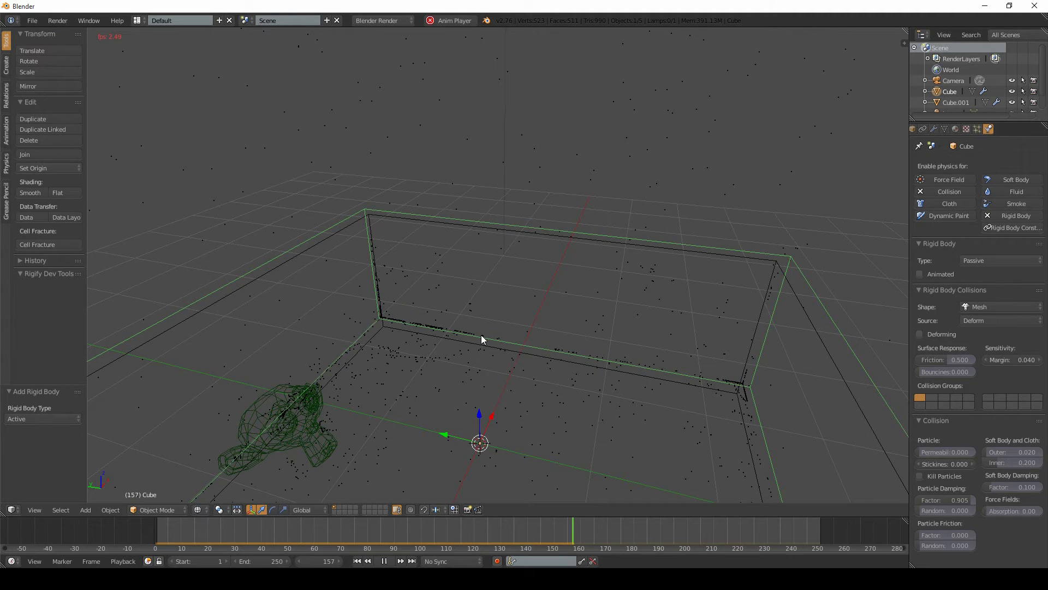
scroll(480, 336, "down", 1)
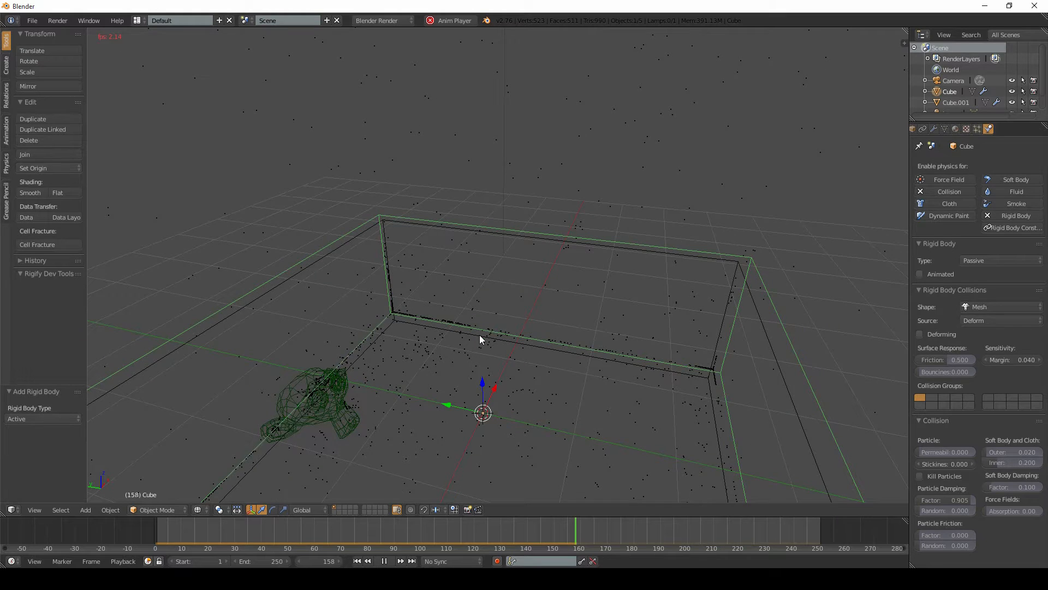
scroll(479, 336, "down", 1)
scroll(480, 335, "down", 8)
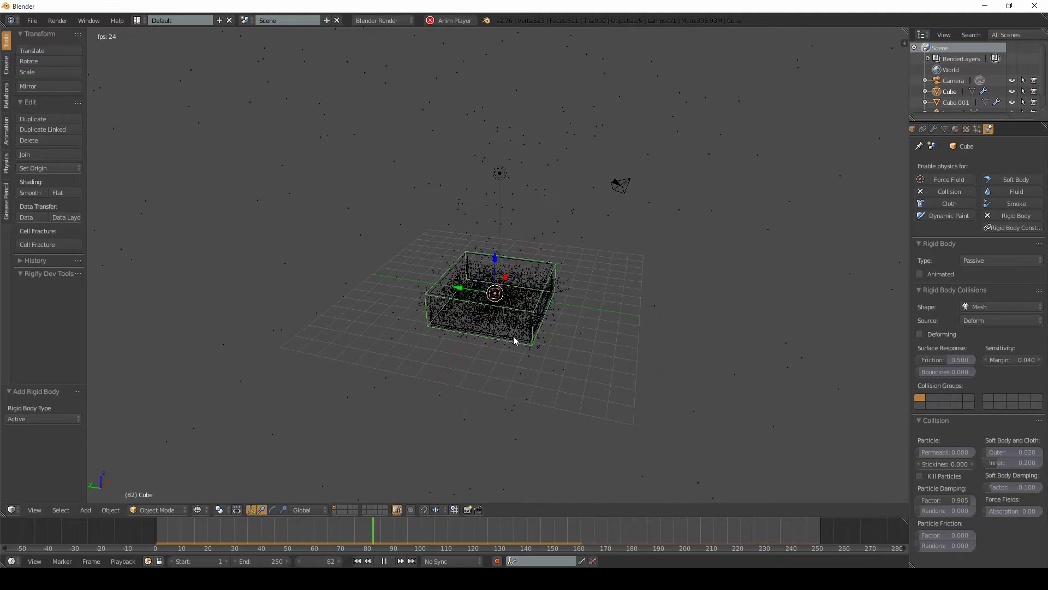
scroll(513, 337, "up", 8)
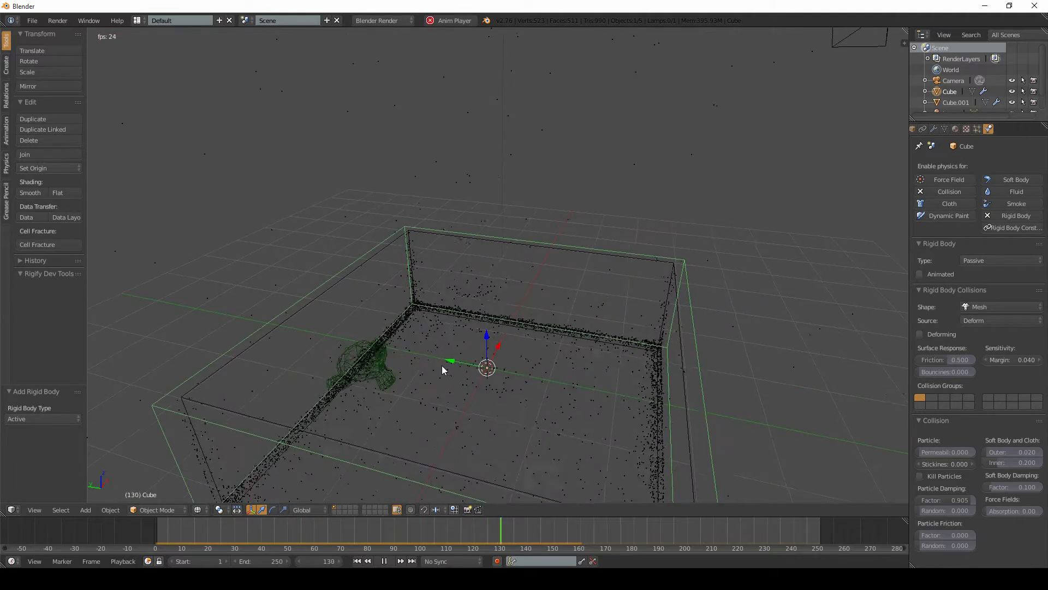
middle_click_drag(441, 365, 442, 336)
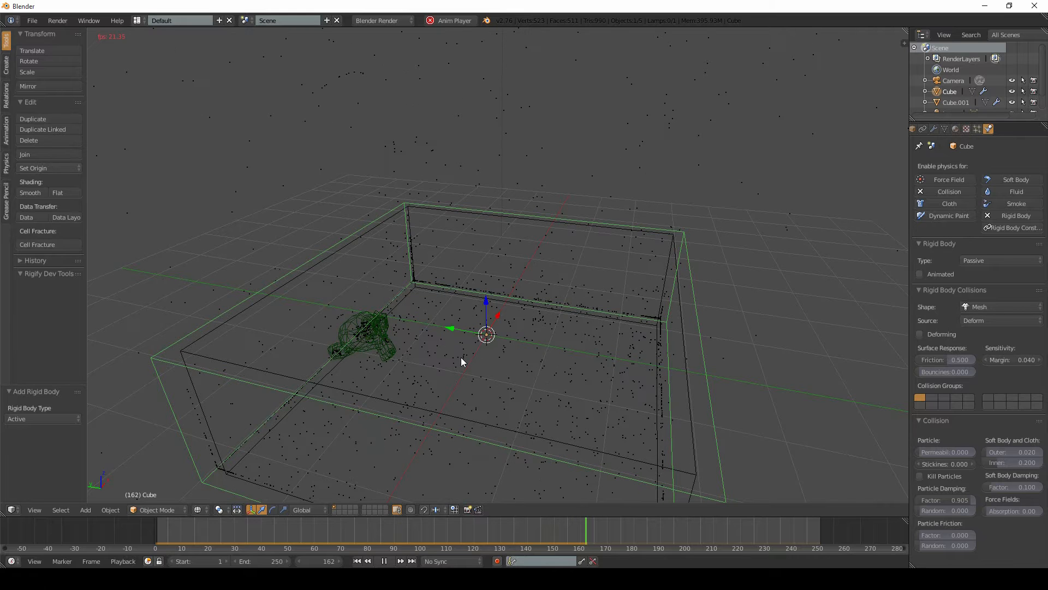
key("Escape")
- Select the monkey head and set its rigid body collision shape to Mesh
scroll(437, 344, "down", 5)
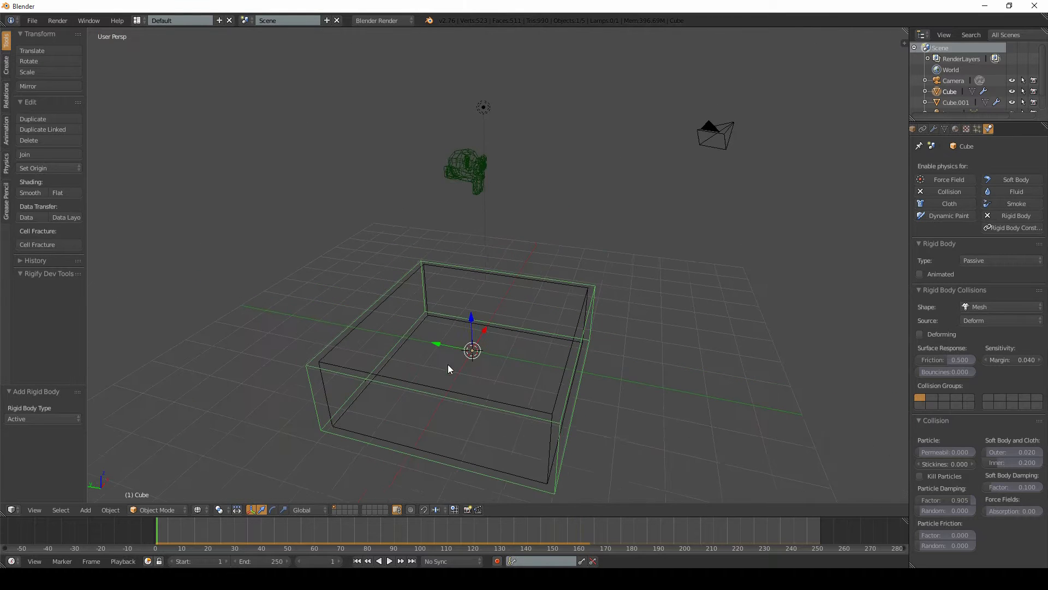
right_click(469, 173)
scroll(990, 319, "down", 3)
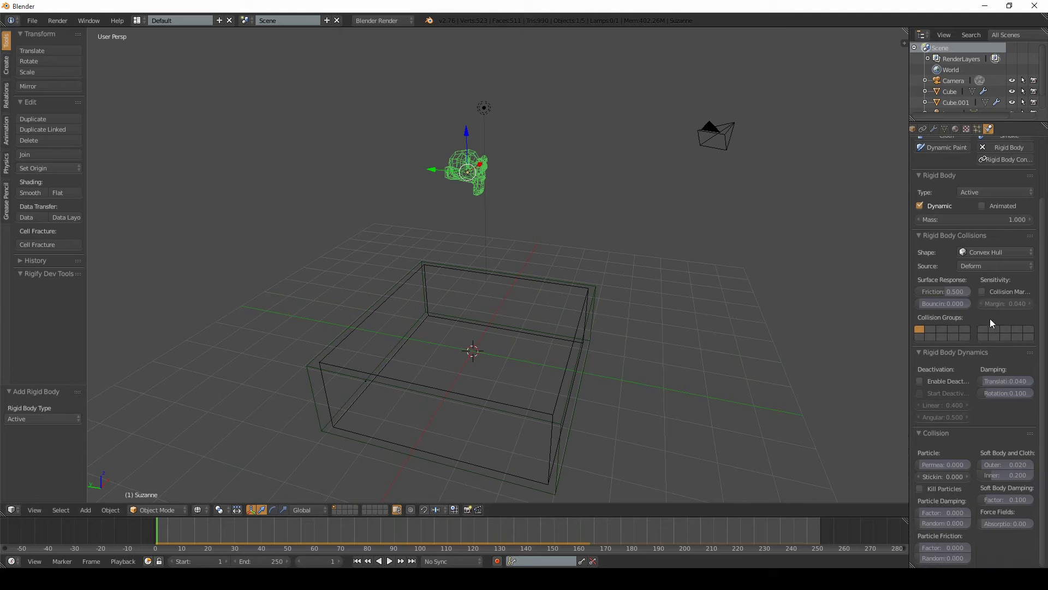
left_click(974, 252)
left_click(983, 167)
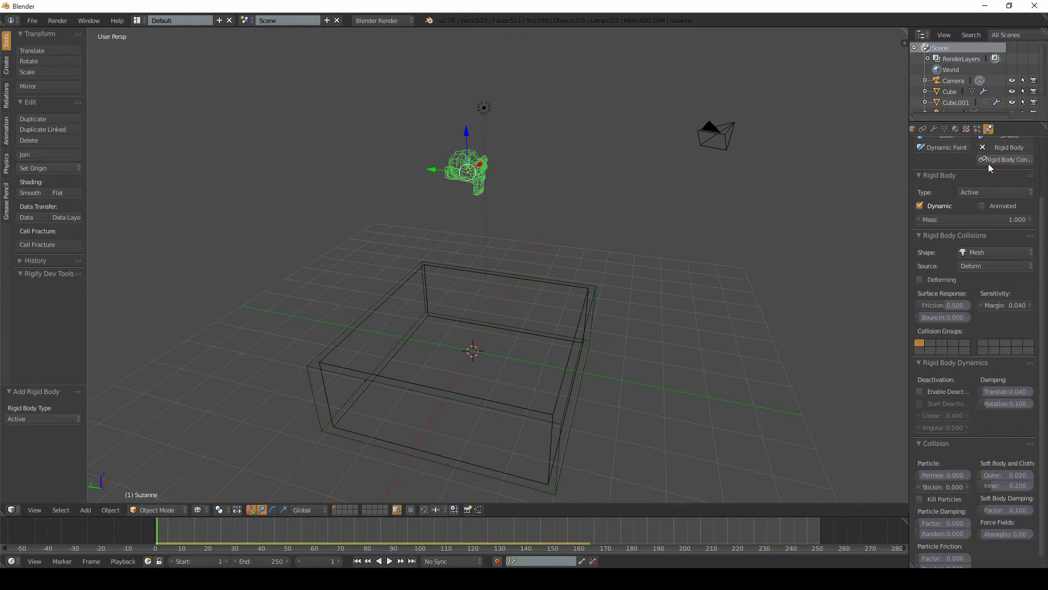
- Play the simulation to check how the mesh-shaped monkey head lands among the particles, and stop it
key("alt+a")
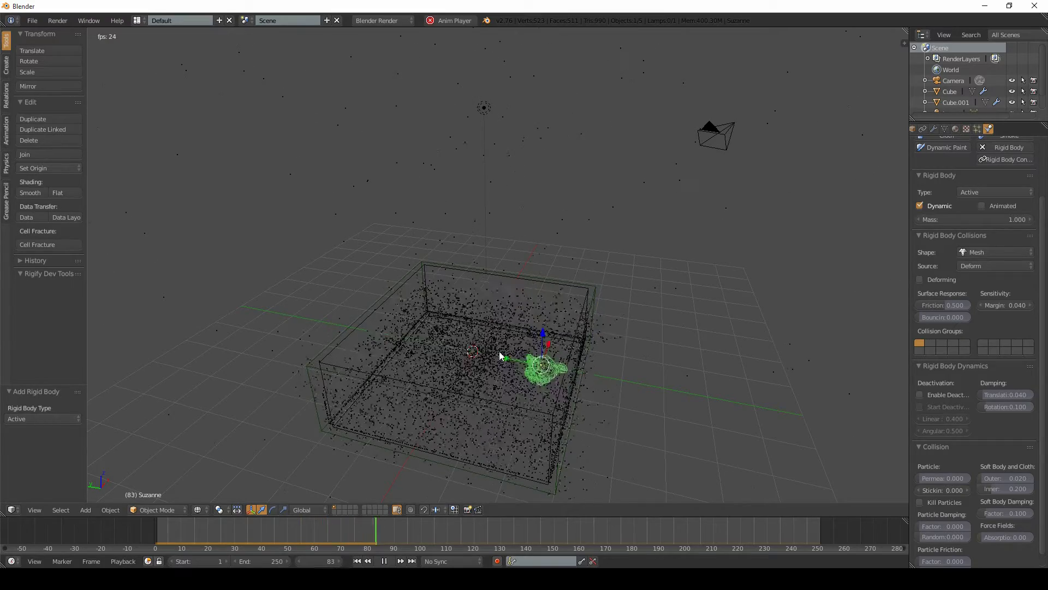
middle_click_drag(494, 352, 507, 313)
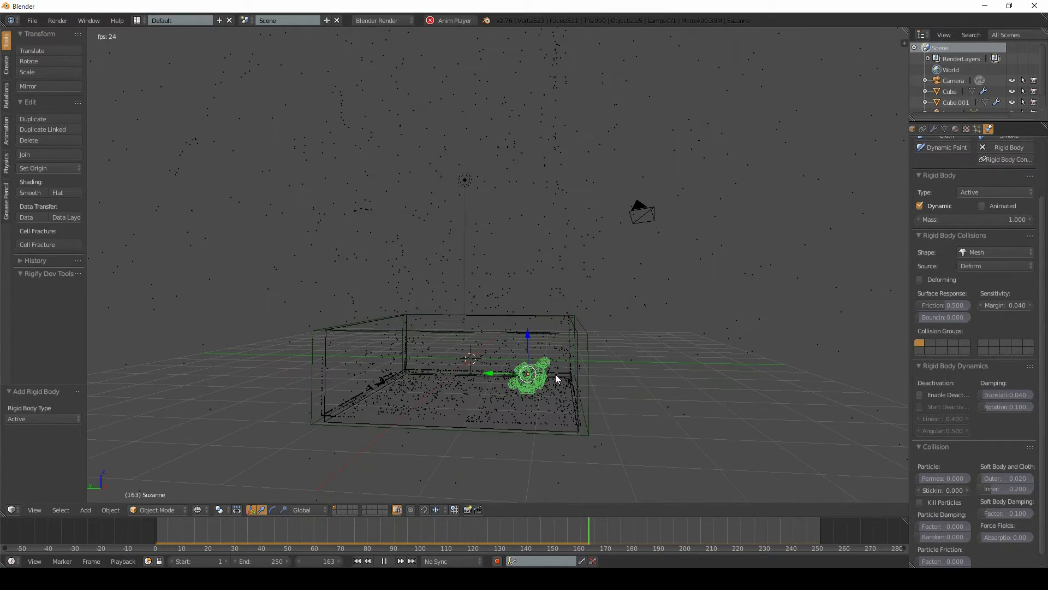
key("Escape")
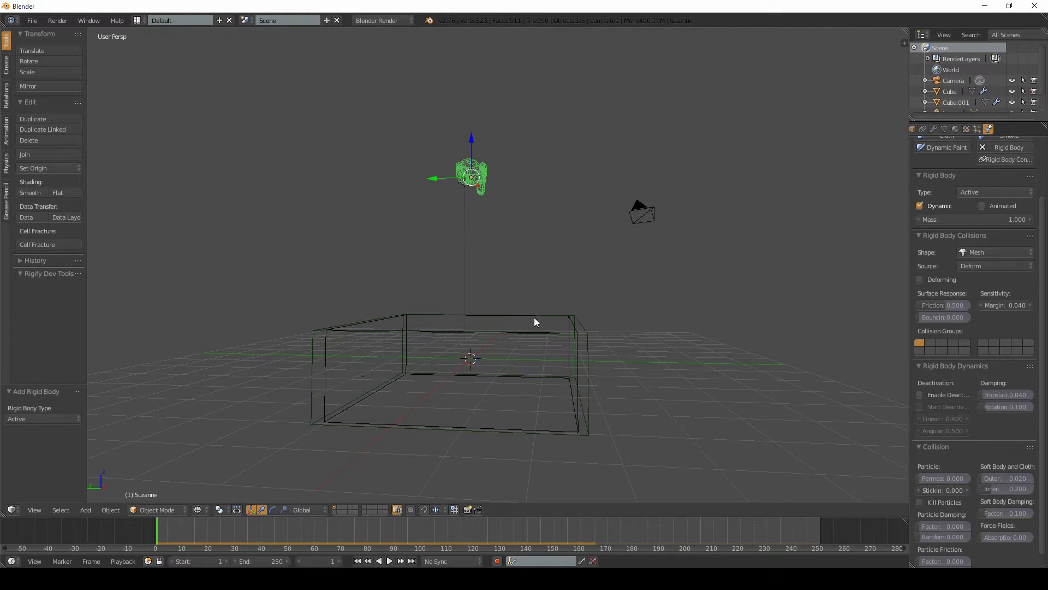
- Select the inner emitter cube and set its fluid particle size to 0.130
middle_click_drag(534, 316, 531, 427)
right_click(512, 395)
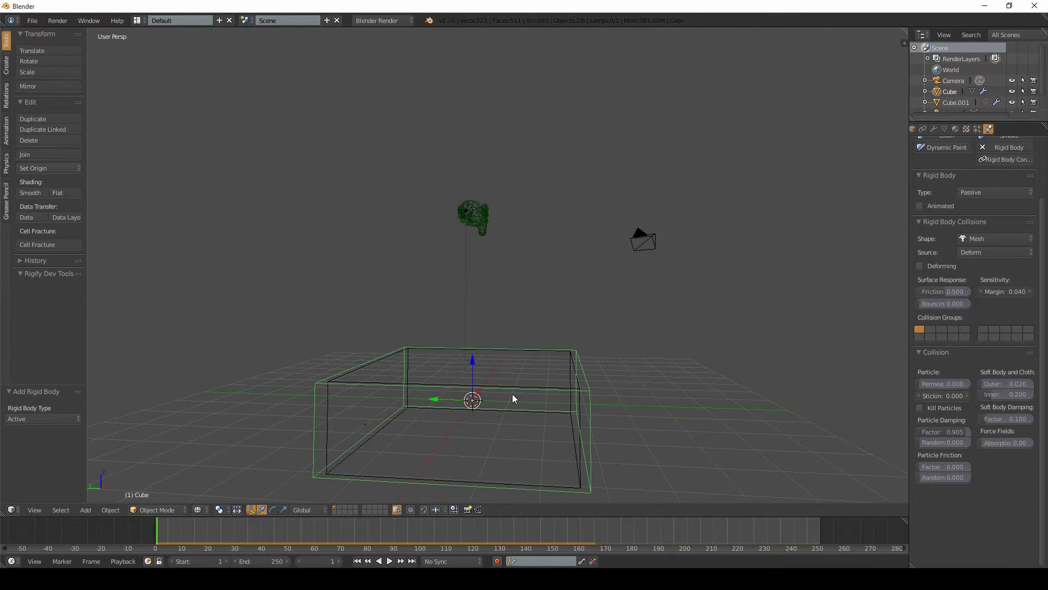
right_click(515, 388)
left_click(978, 129)
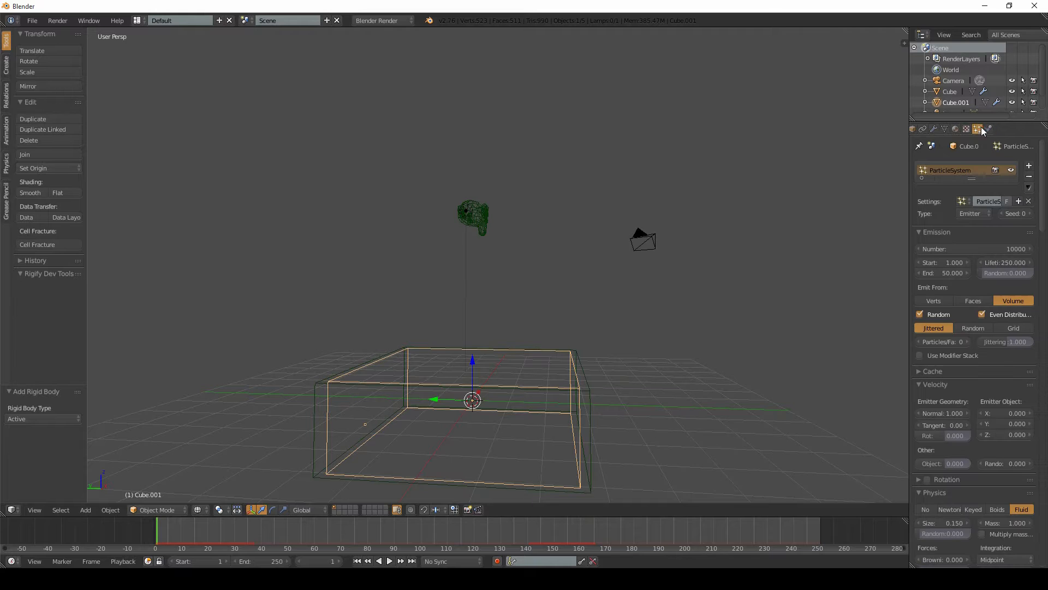
scroll(985, 348, "down", 10)
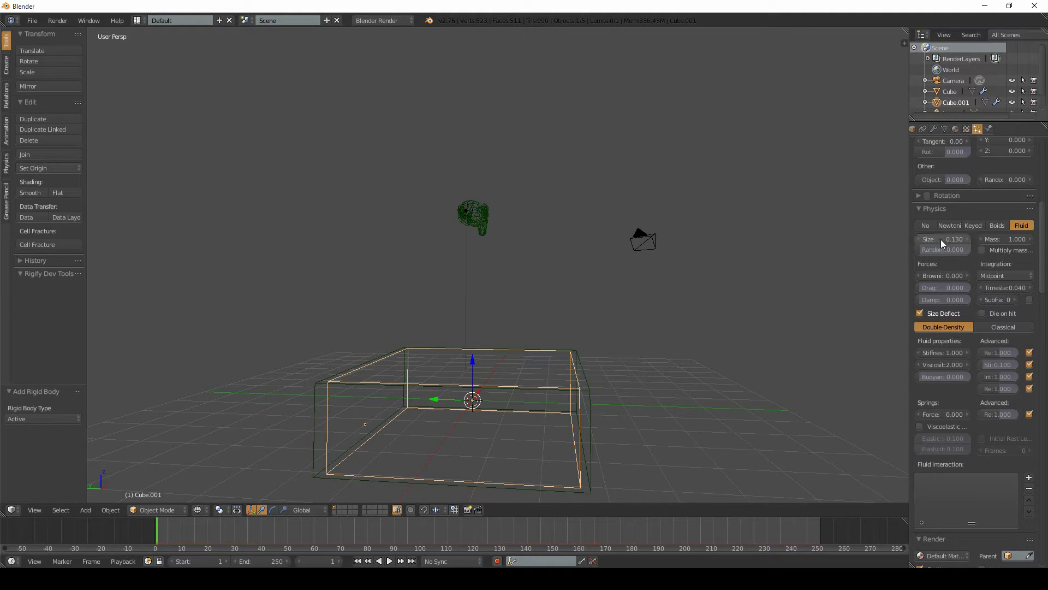
- Play the simulation to check how the resized particles settle in the box, and stop the playback
key("alt+a")
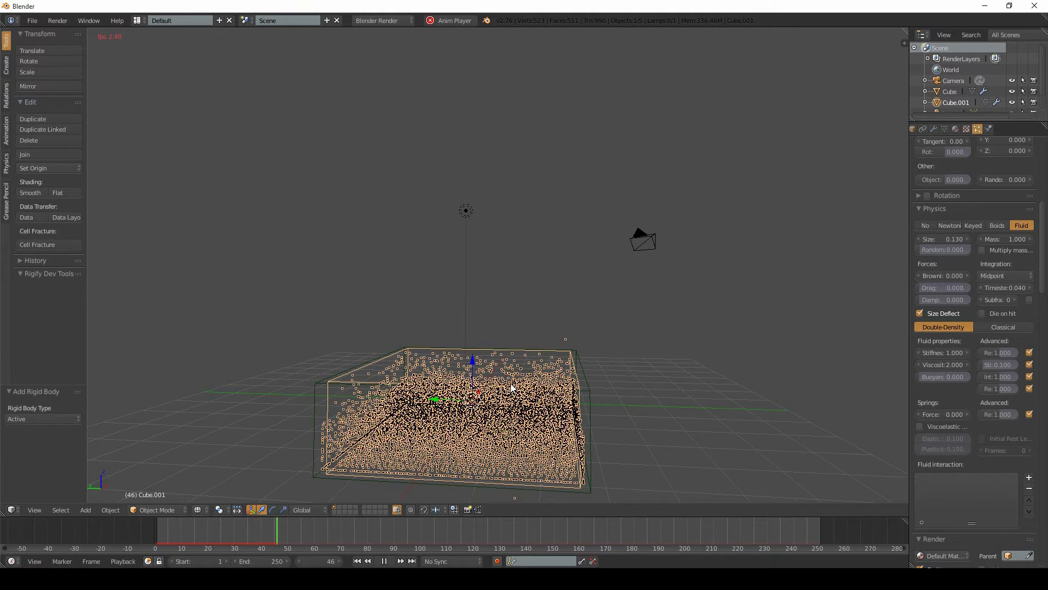
middle_click_drag(512, 387, 485, 326)
key("Escape")
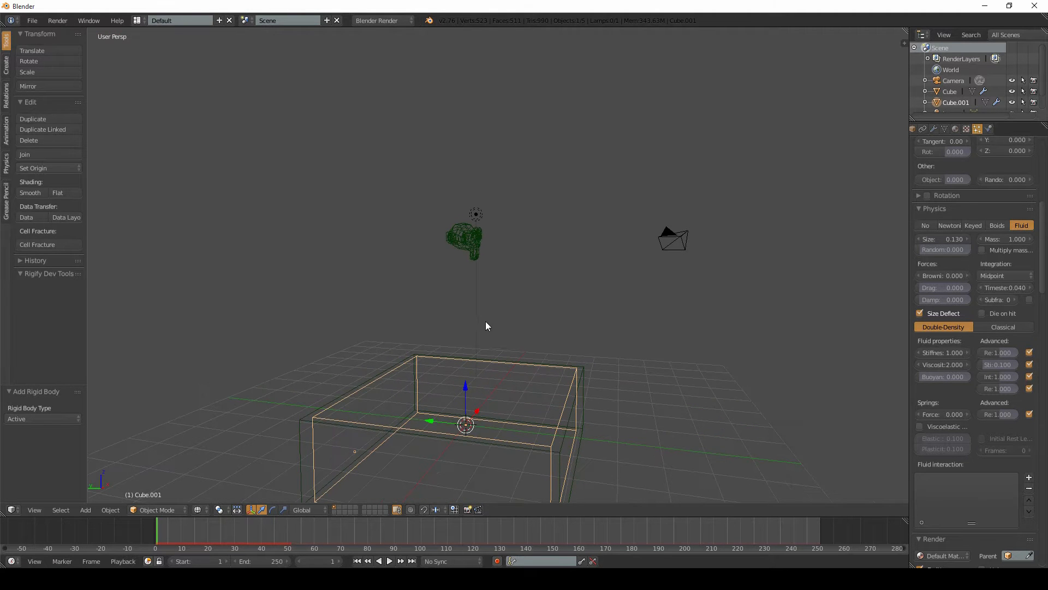
- Select the monkey head and play the simulation to check how it drops into the particles, and stop the playback
right_click(475, 245)
right_click(473, 241)
middle_click_drag(473, 241, 519, 360)
left_click(1011, 129)
key("alt+a")
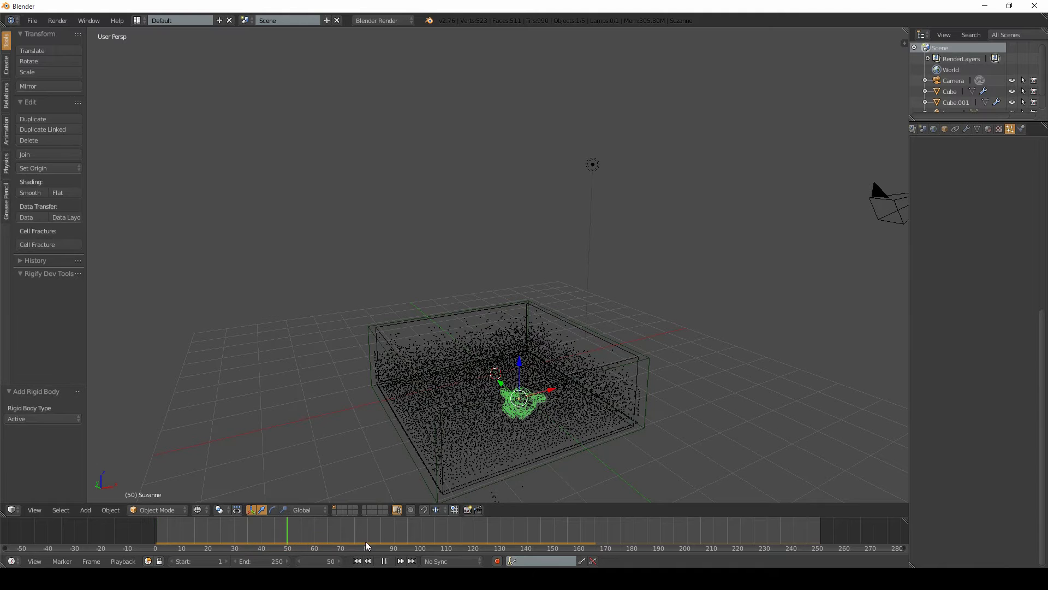
key("Escape")
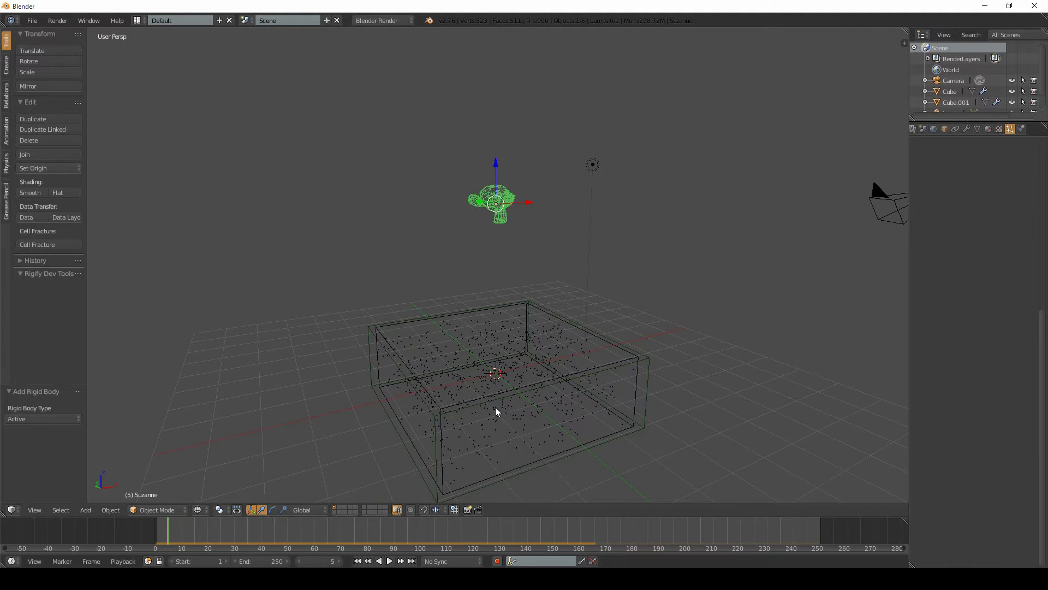
- Replay the monkey head's fall from a closer view, comparing solid and wireframe shading, and stop at frame 61
middle_click_drag(495, 380, 483, 285)
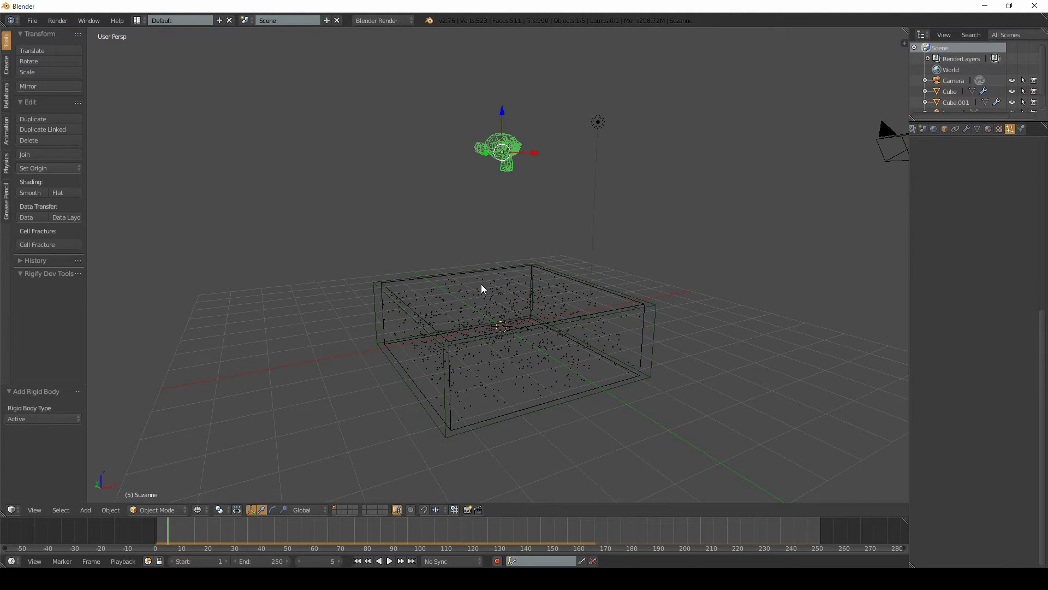
key("alt+a")
key("Escape")
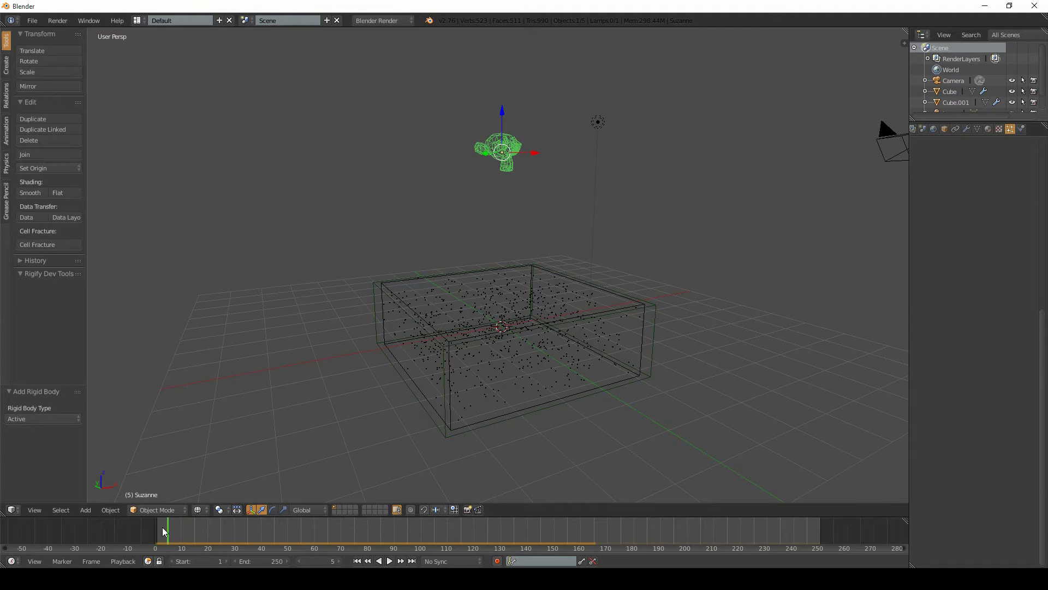
key("alt+a")
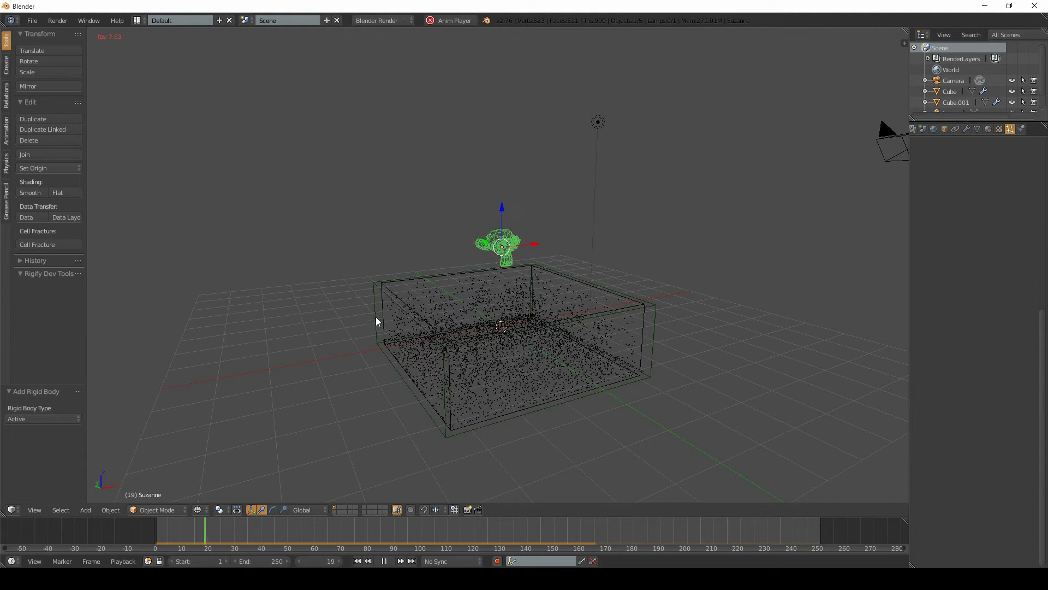
scroll(422, 340, "up", 3)
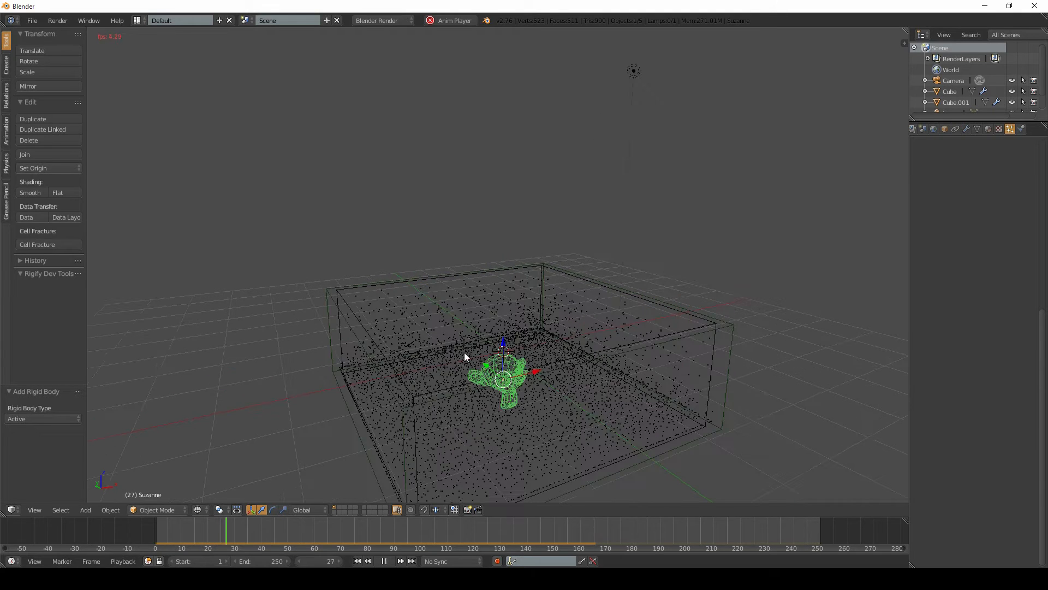
key("KP_4")
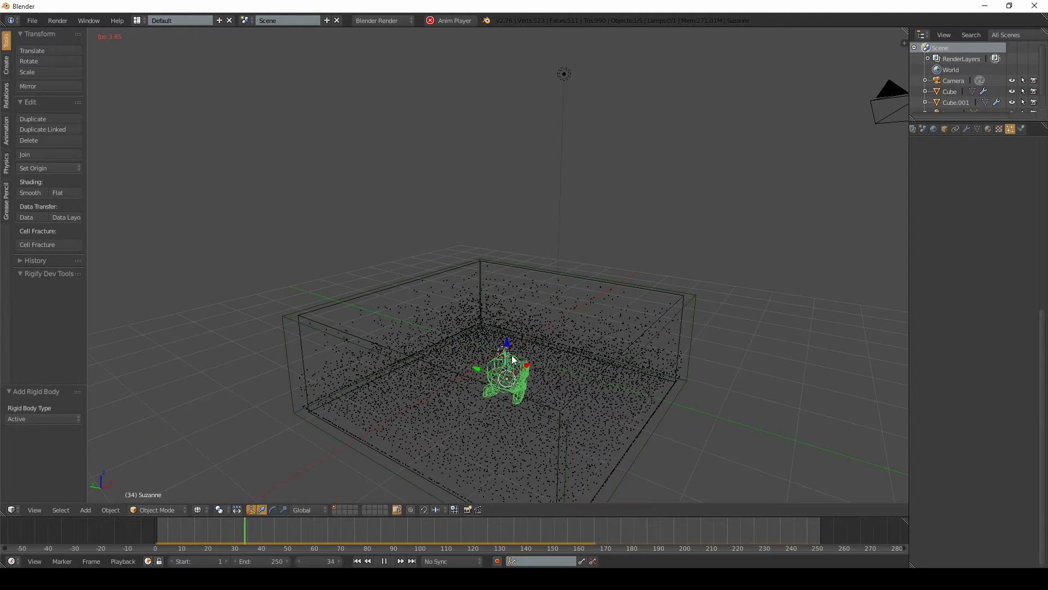
key("z")
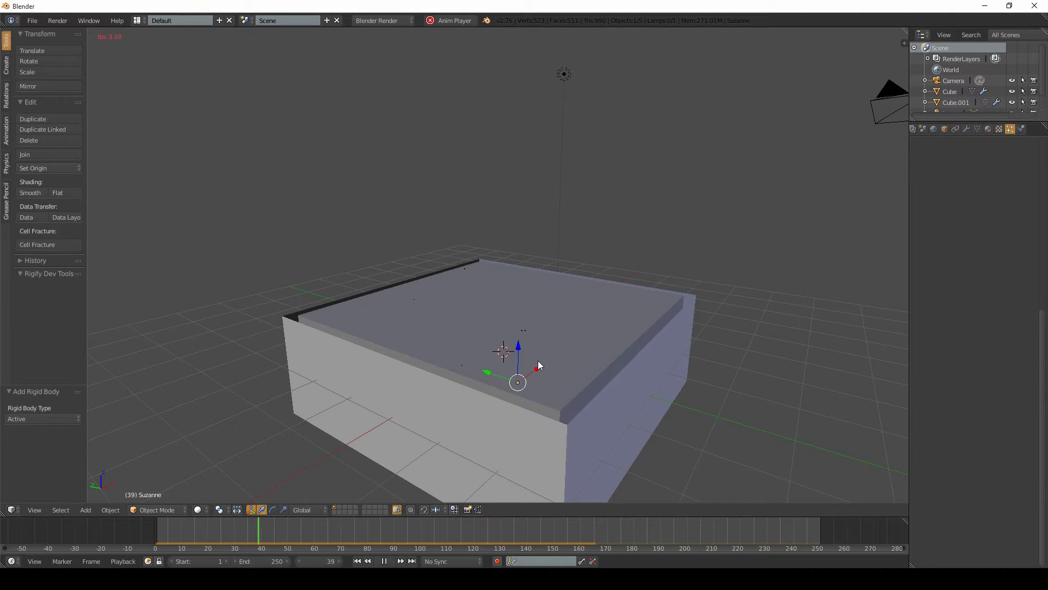
key("z")
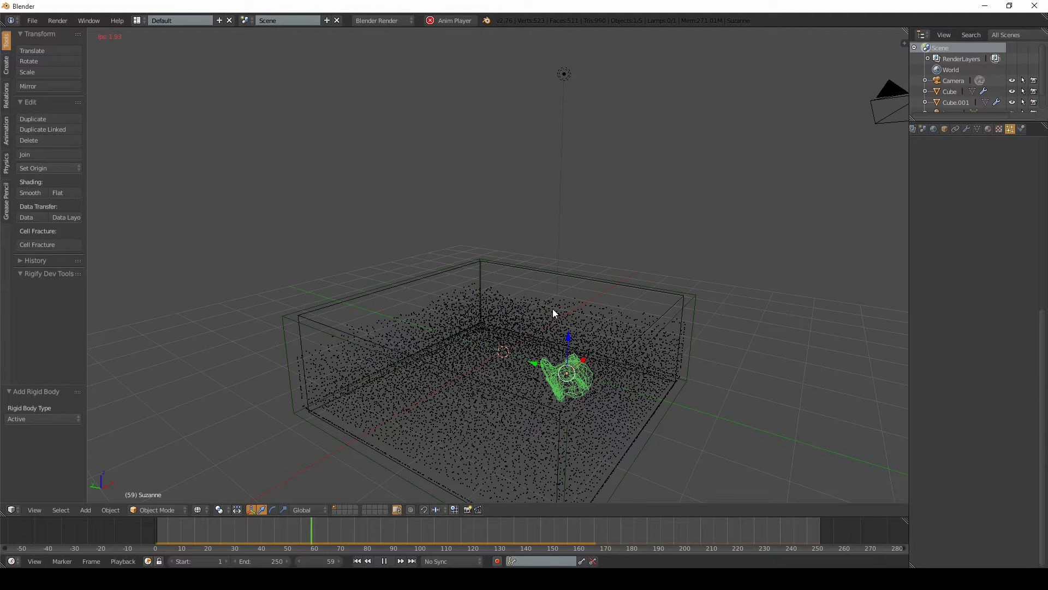
key("alt+a")
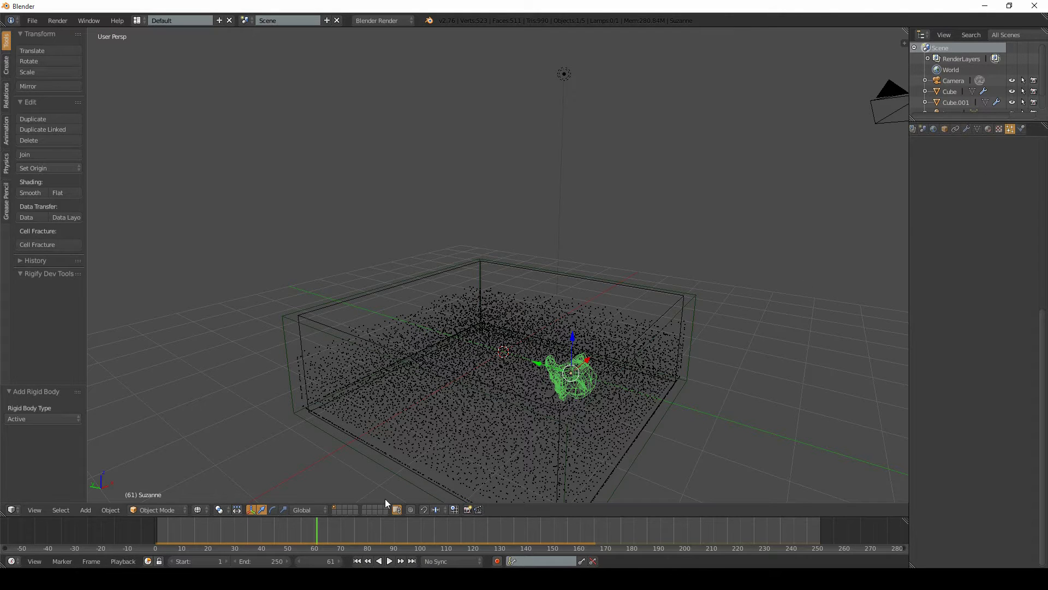
- Compare the monkey head's pose across frames 59 to 61, ending on frame 61 with the head selected
key("Left")
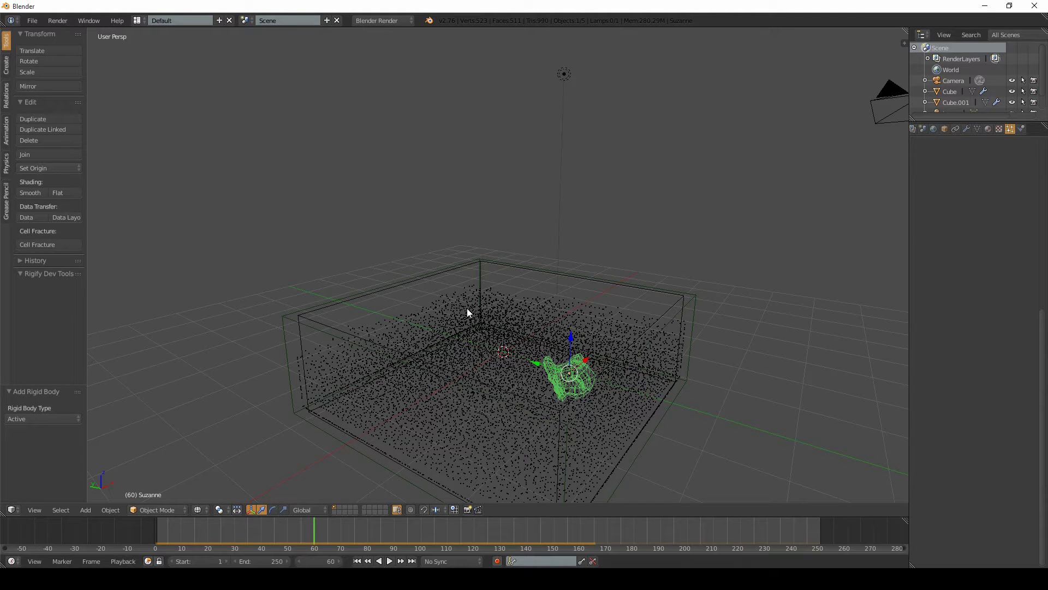
key("shift+Left")
key("alt+a")
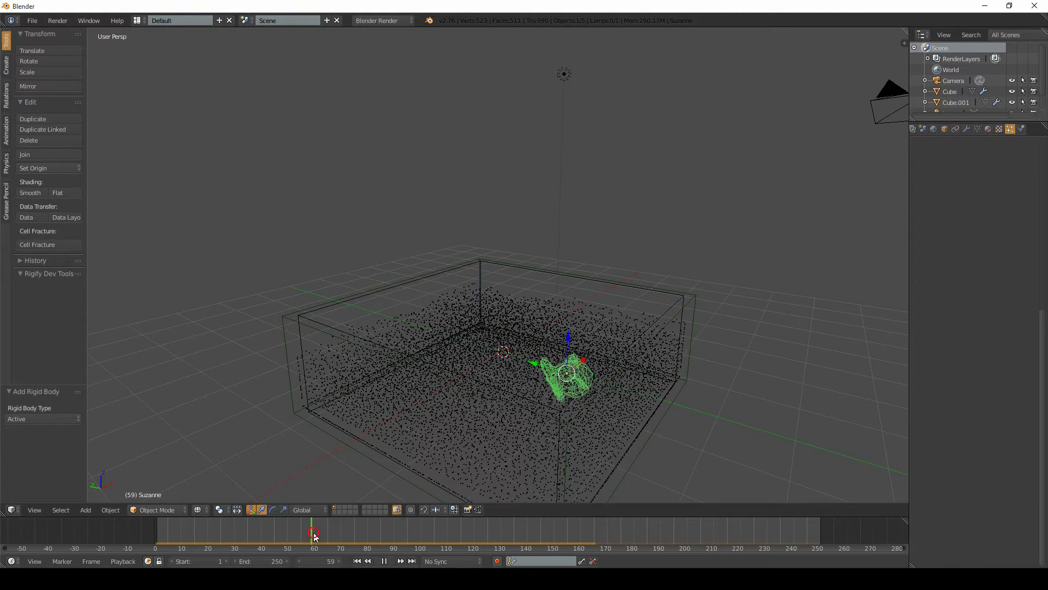
right_click(582, 428)
right_click(583, 381)
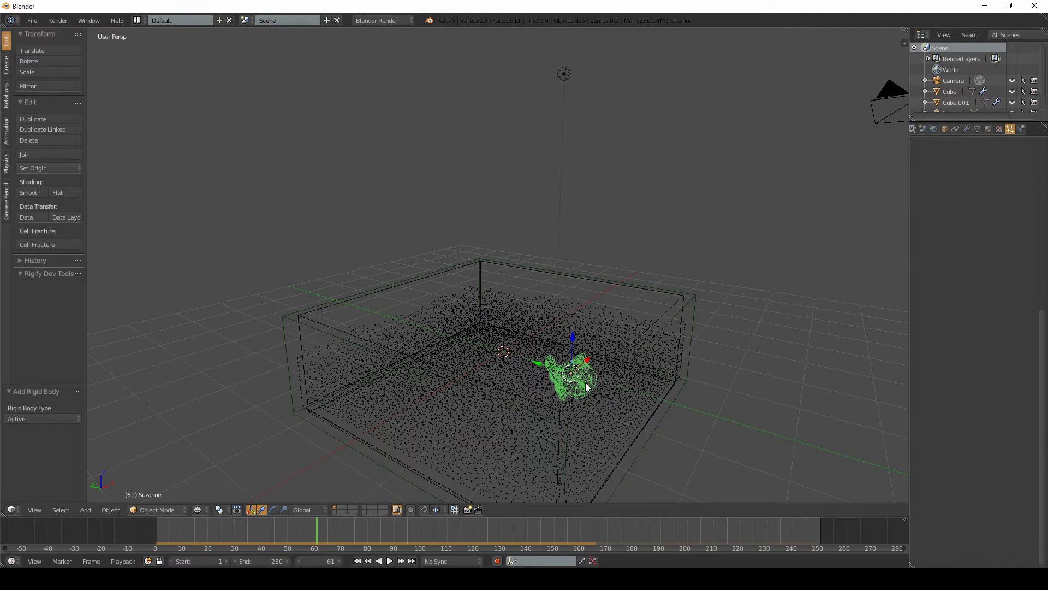
- Turn off the monkey head's Dynamic rigid body option at frame 61 and check its motion through frame 63
left_click(1023, 129)
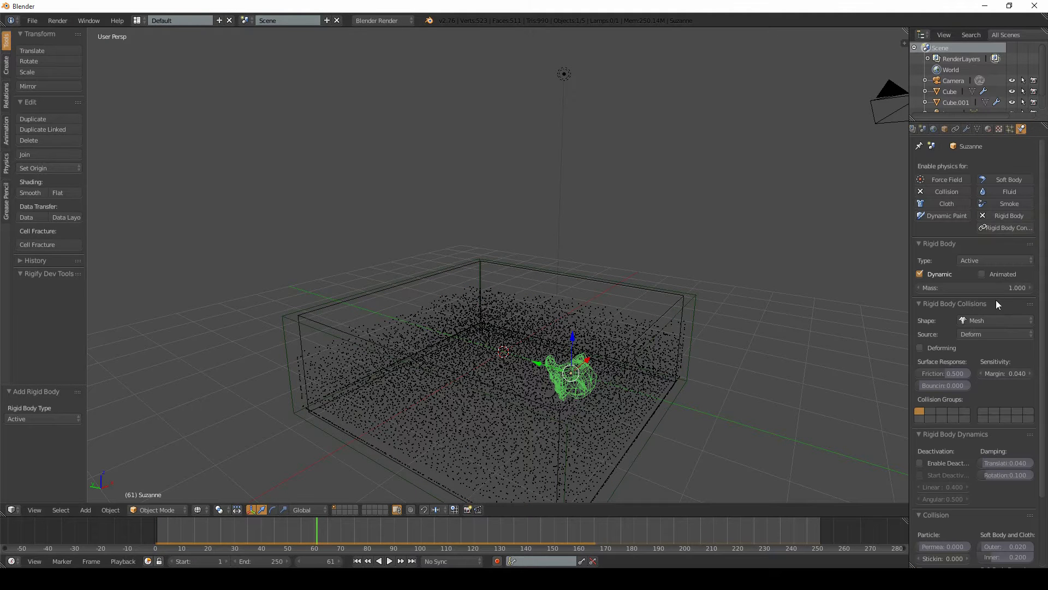
left_click(921, 274)
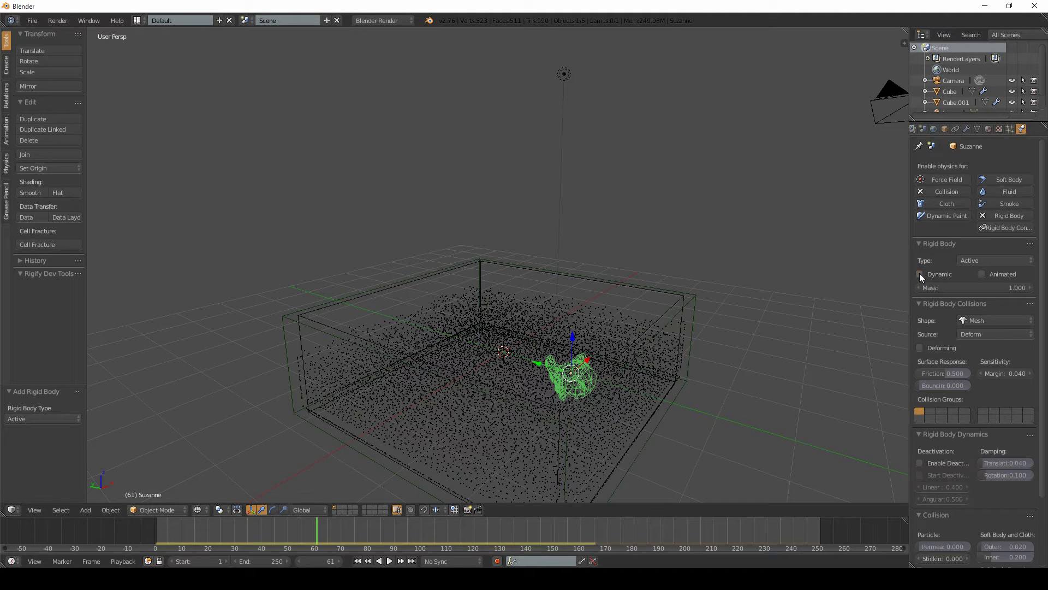
key("Left")
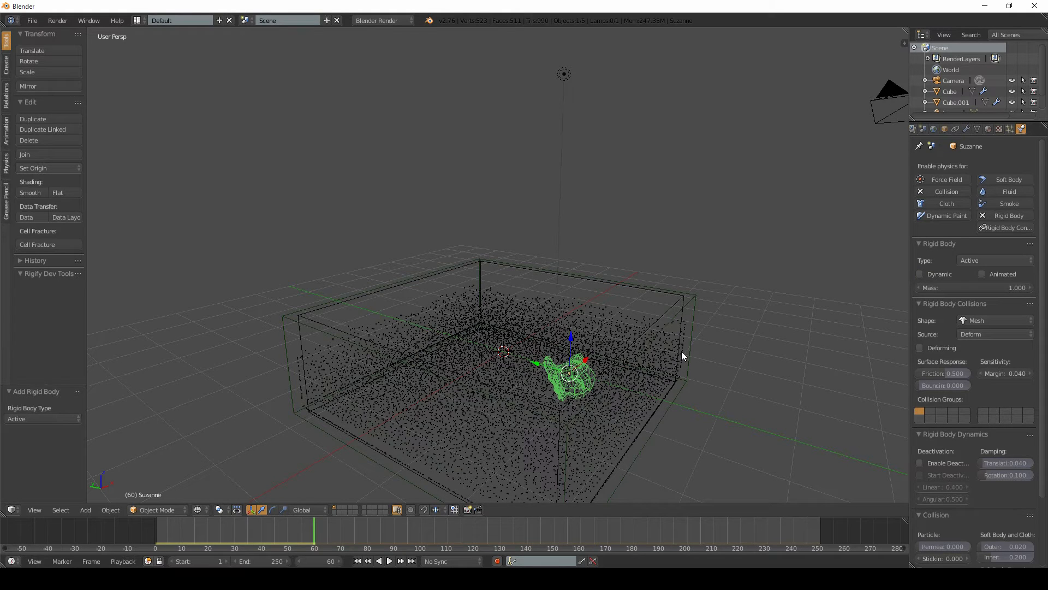
key("Right")
key("Right")
key("Right")
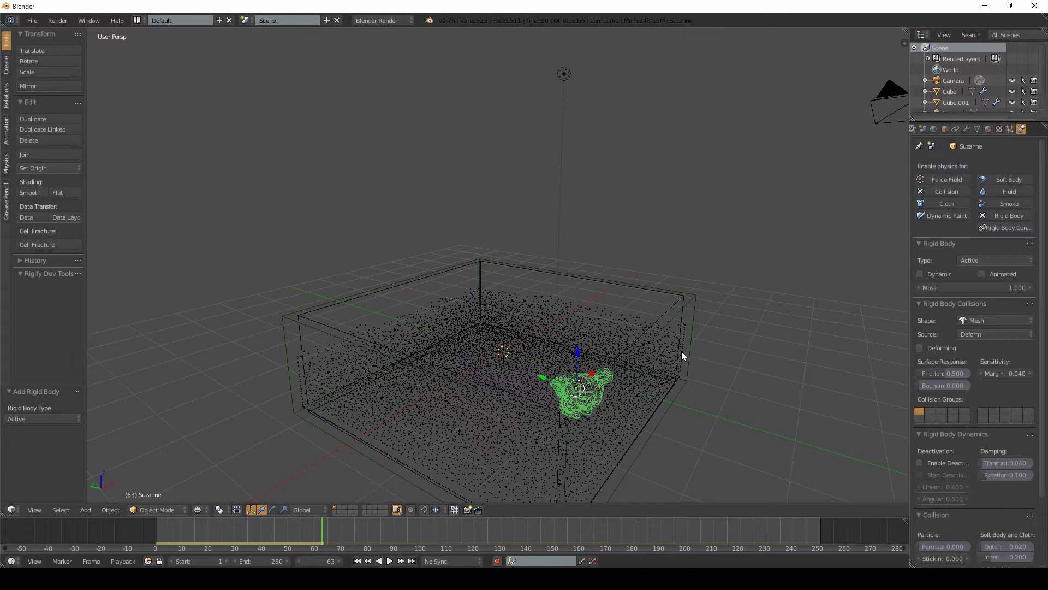
- Try to move the monkey head toward the box's edge at frame 63, and undo the move
key("g")
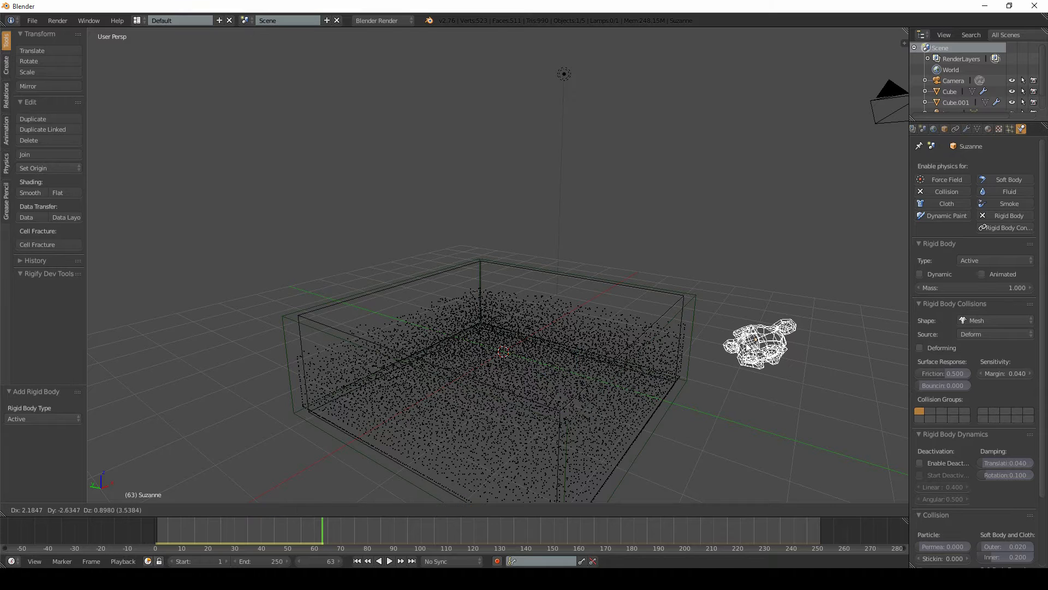
right_click(746, 347)
key("g")
left_click(696, 421)
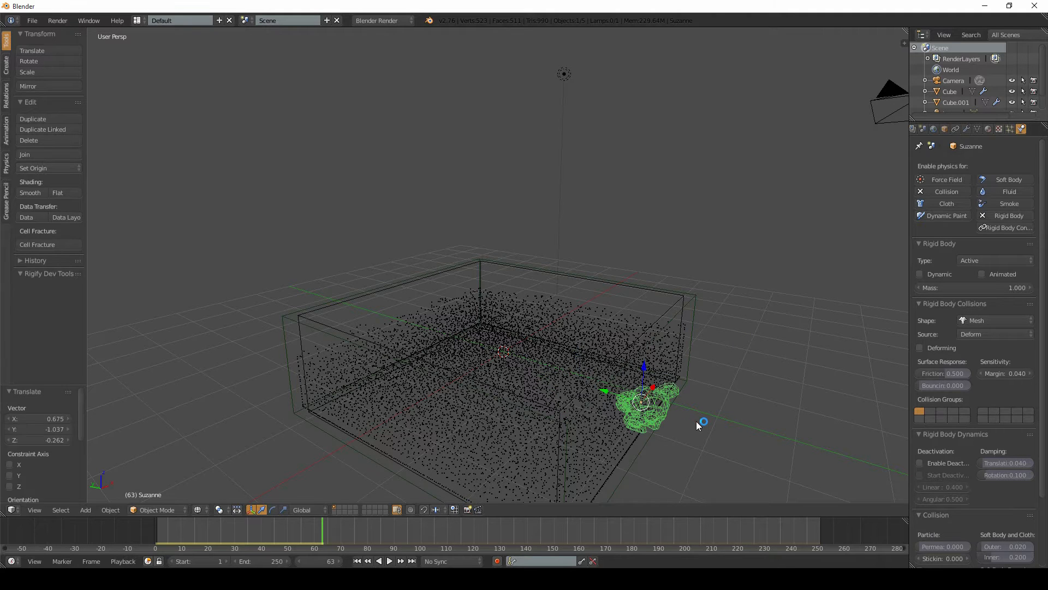
key("ctrl+z")
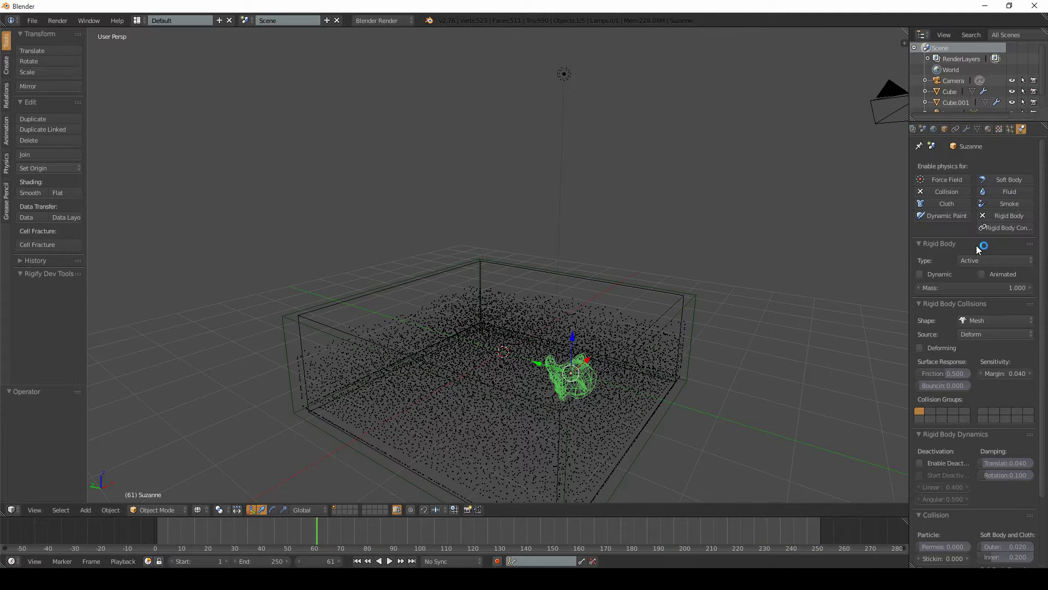
- Remove and re-add the monkey head's rigid body, and keyframe its Dynamic option off at frame 61
left_click(988, 216)
left_click(997, 213)
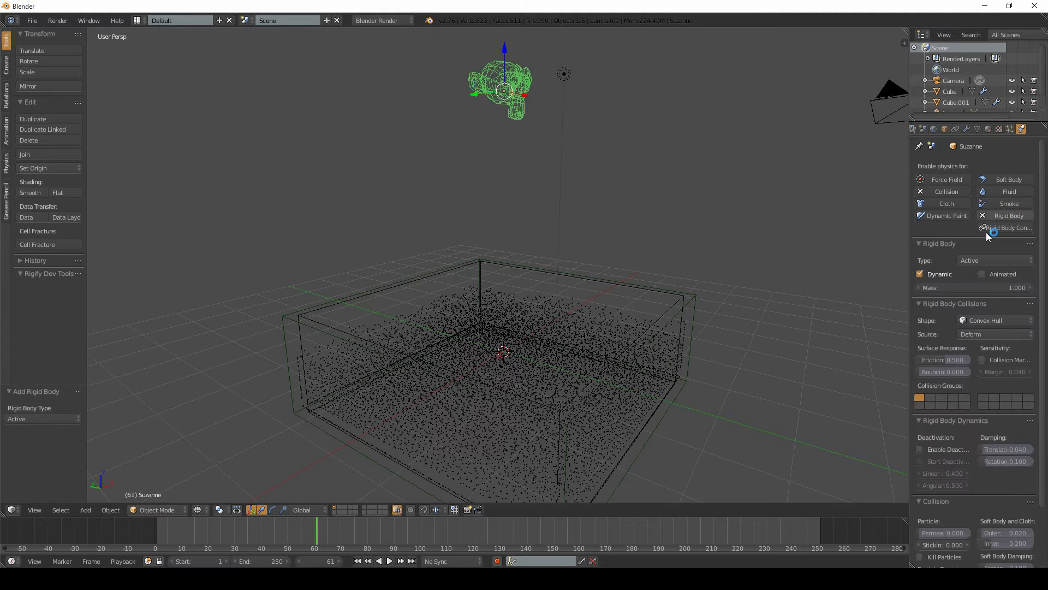
left_click(920, 274)
middle_click_drag(568, 231, 508, 276)
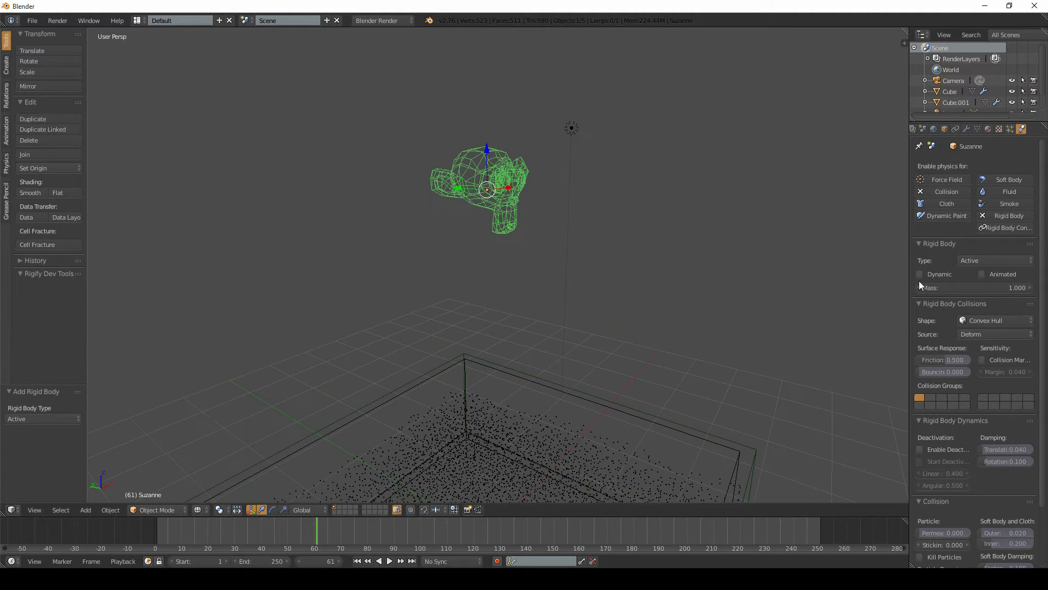
key("i")
- Keyframe the monkey head's Dynamic rigid body option on at frame 62
left_click(319, 534)
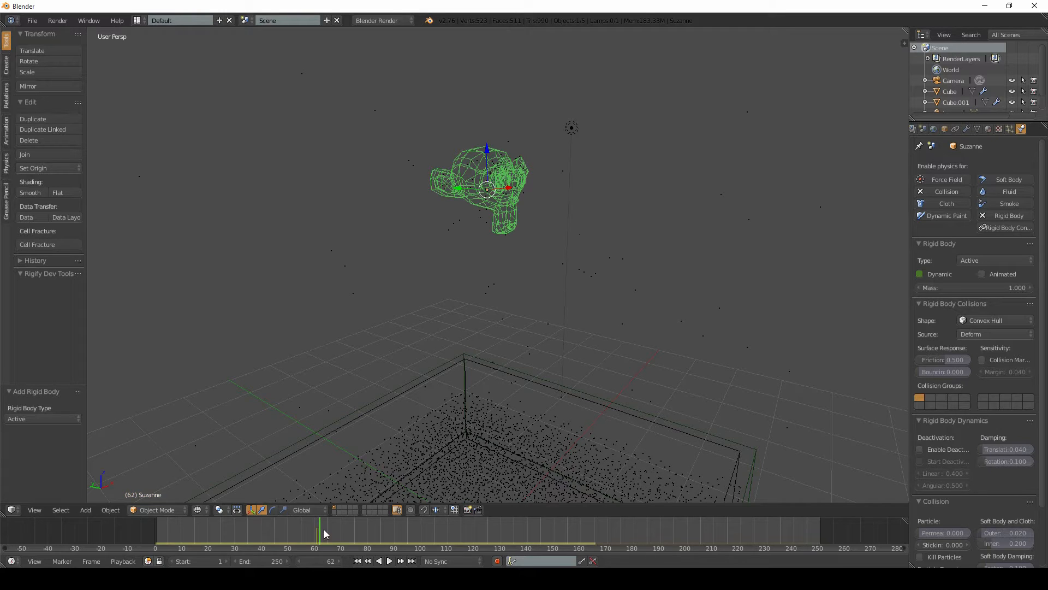
middle_click_drag(484, 433, 487, 348)
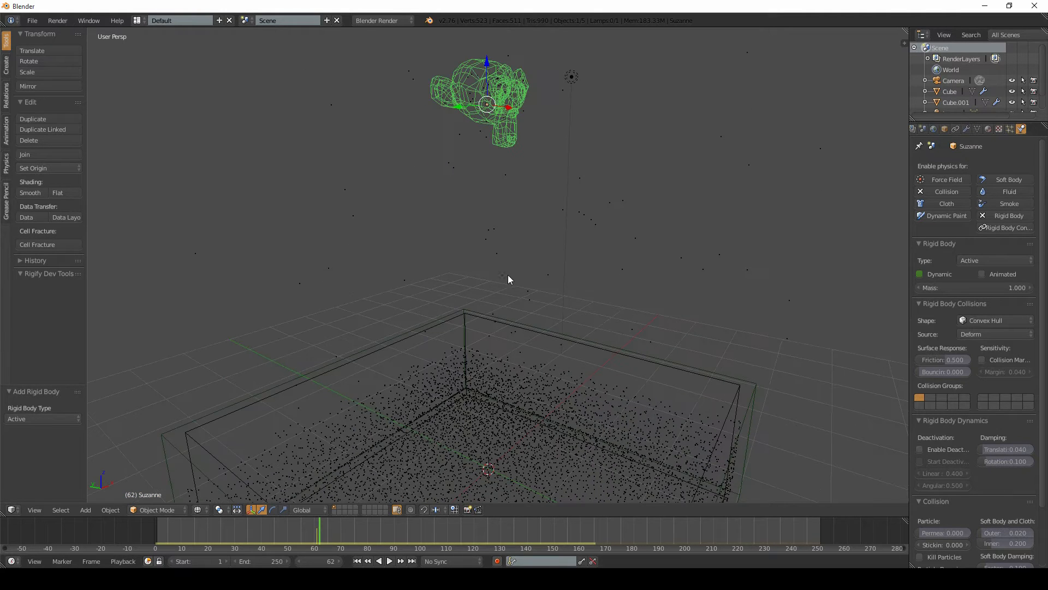
scroll(508, 280, "down", 2)
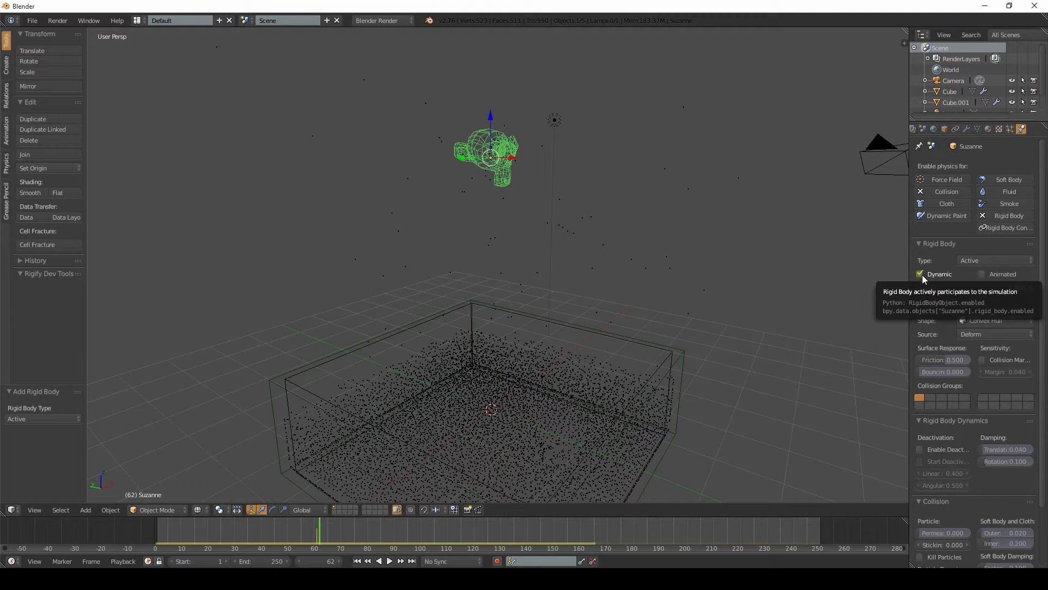
key("i")
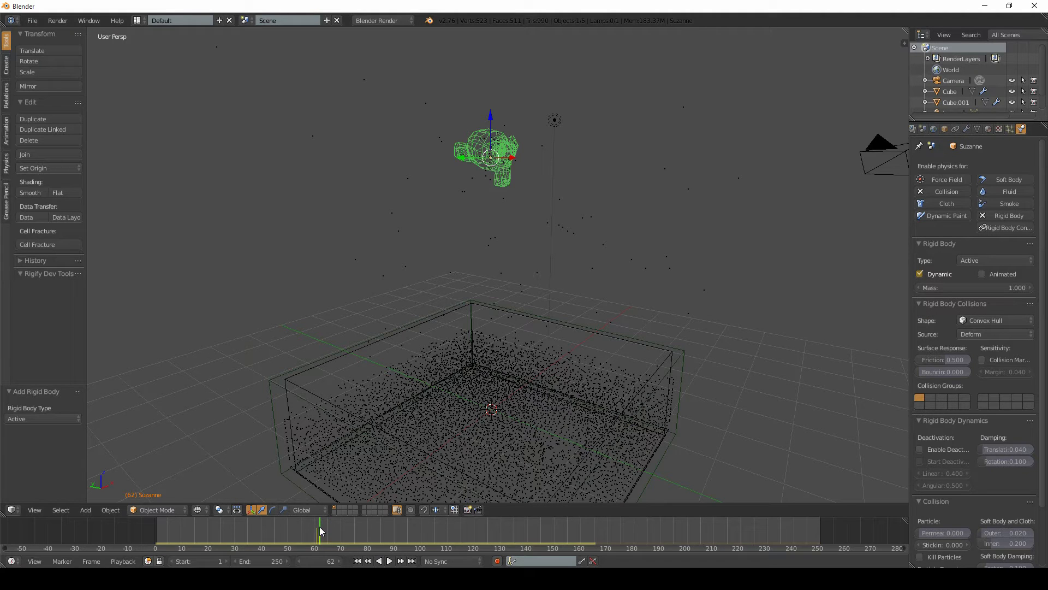
- Play the simulation from frame 1 to check the monkey head's delayed drop into the particles, and stop the playback
left_click_drag(320, 527, 159, 540)
key("alt+a")
key("Escape")
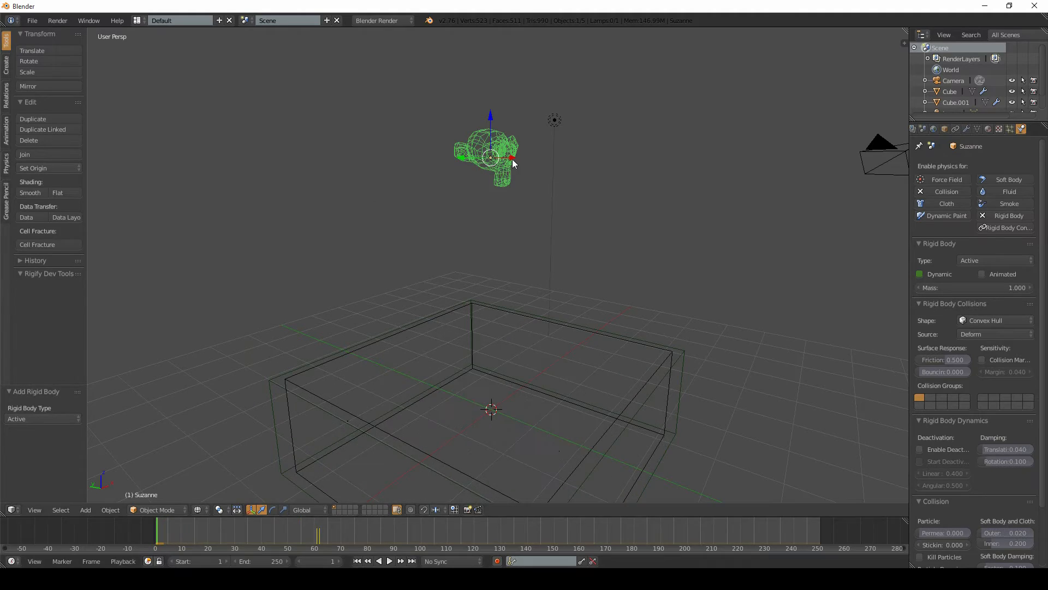
key("alt+a")
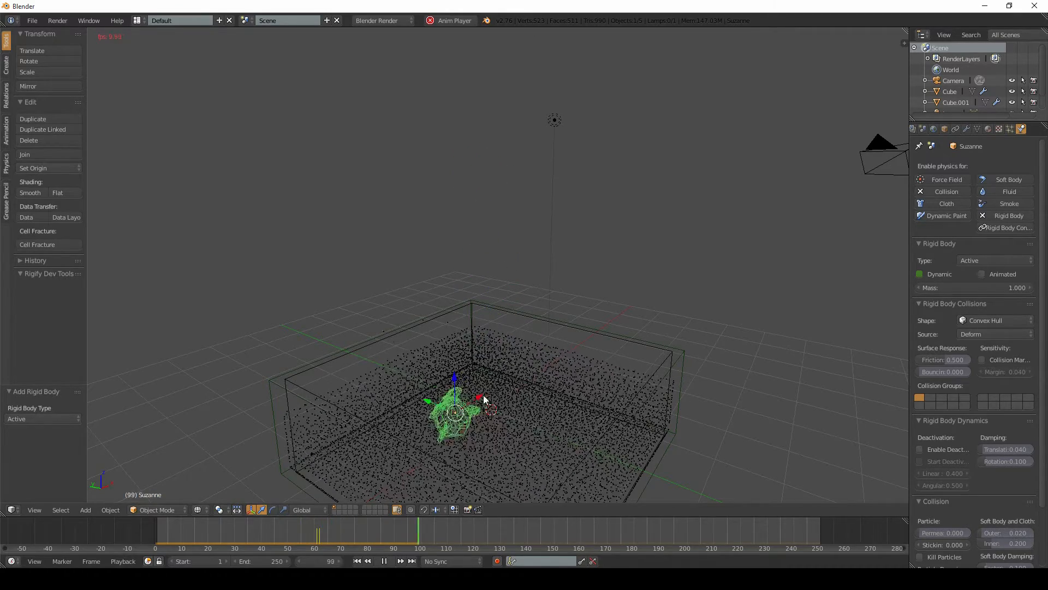
middle_click_drag(463, 392, 533, 159)
key("Escape")
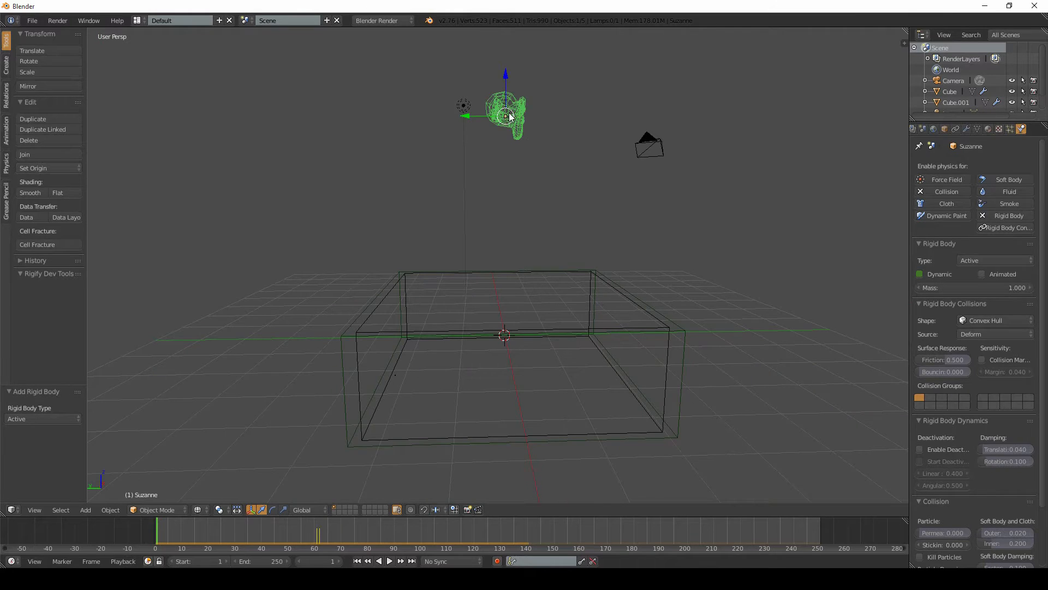
- Select the inner emitter cube and review its fluid particle physics settings
middle_click_drag(509, 116, 494, 187)
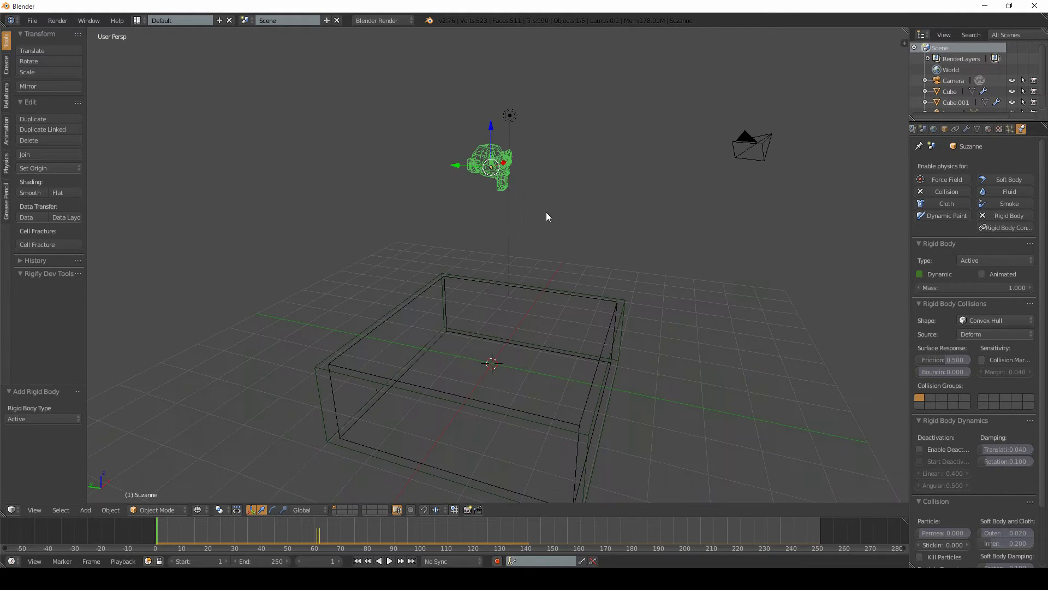
right_click(592, 369)
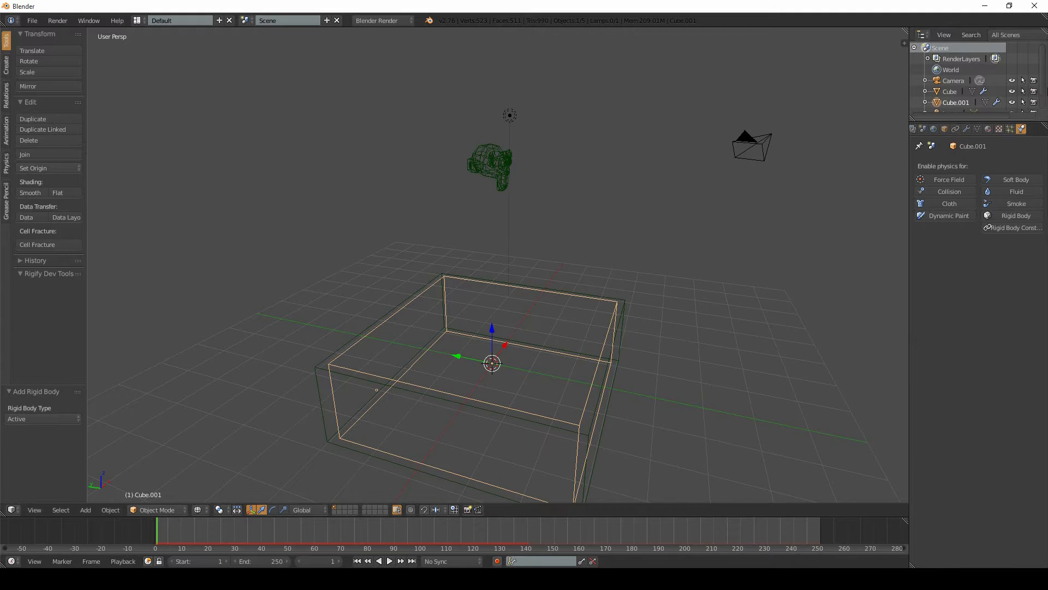
scroll(1026, 129, "down", 2)
left_click(989, 129)
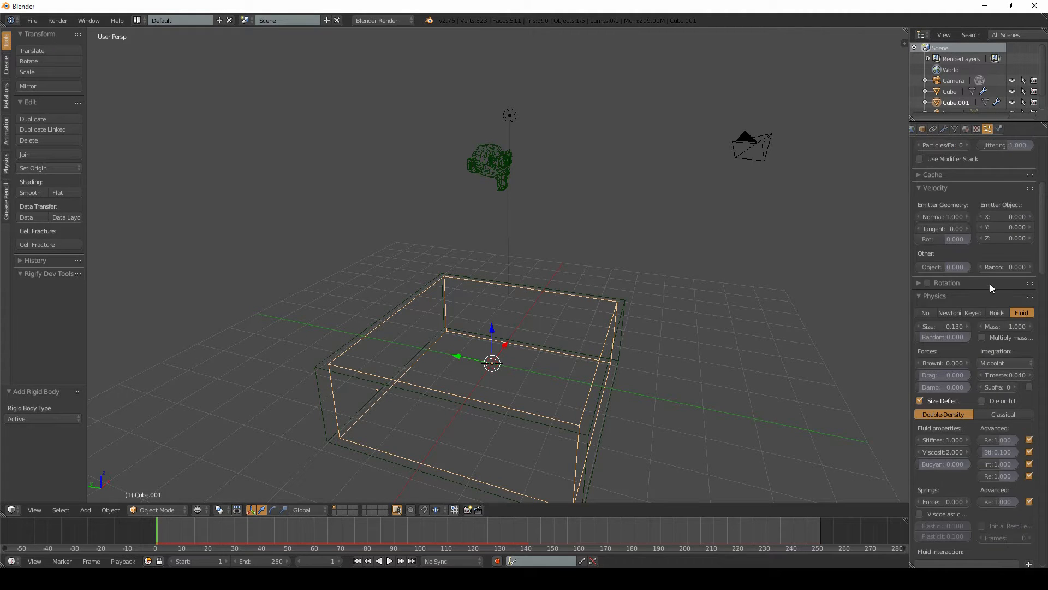
scroll(976, 278, "down", 4)
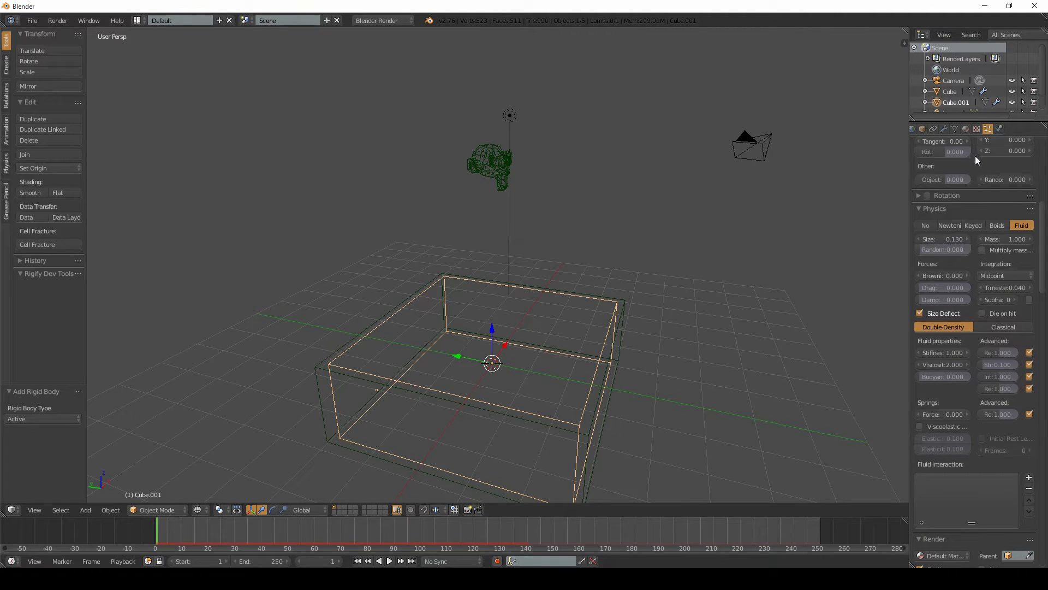
scroll(988, 217, "up", 3)
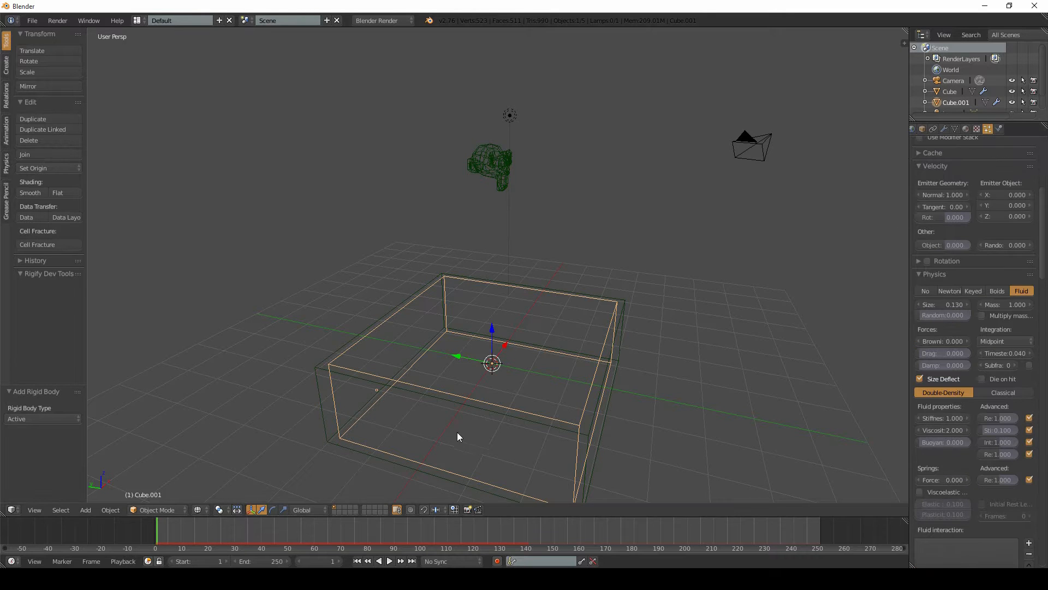
middle_click_drag(457, 431, 451, 398)
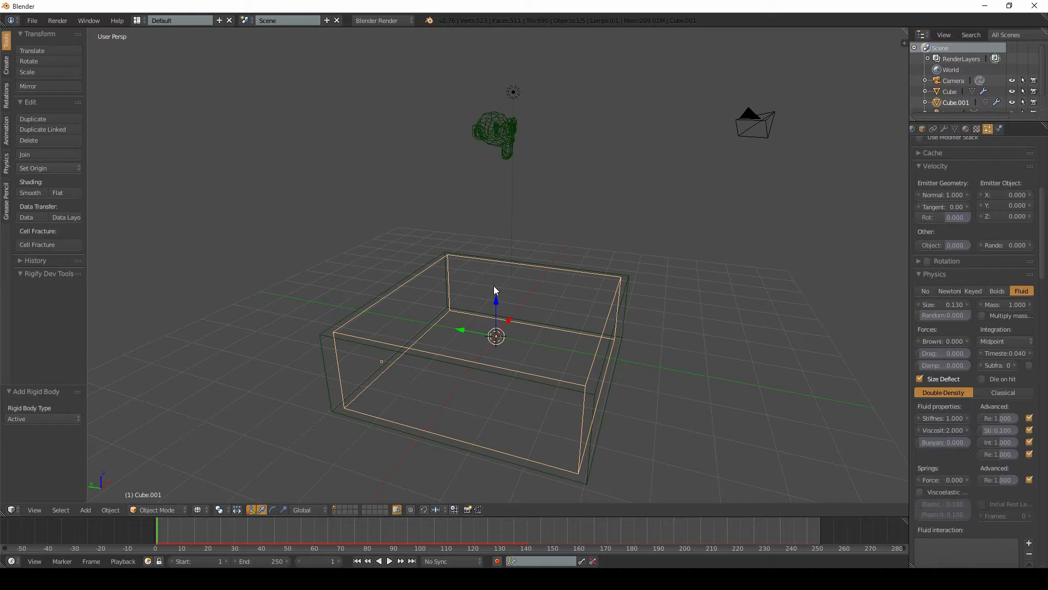
- Search the add-ons in the user preferences for "cube" to check that the Cube Surfer script is enabled
key("ctrl+alt+u")
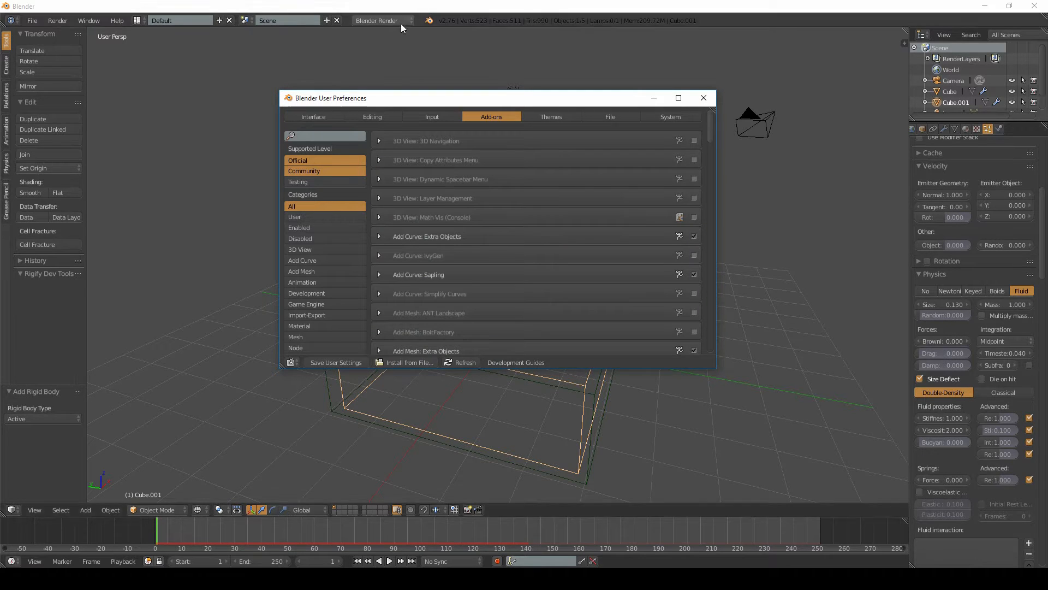
left_click(323, 136)
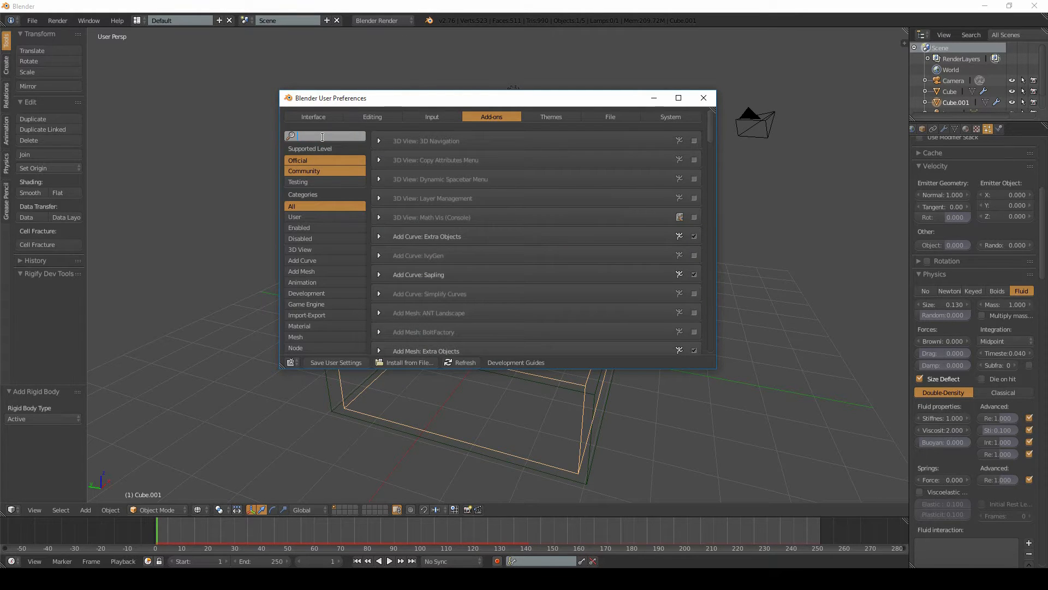
type("cube")
key("Return")
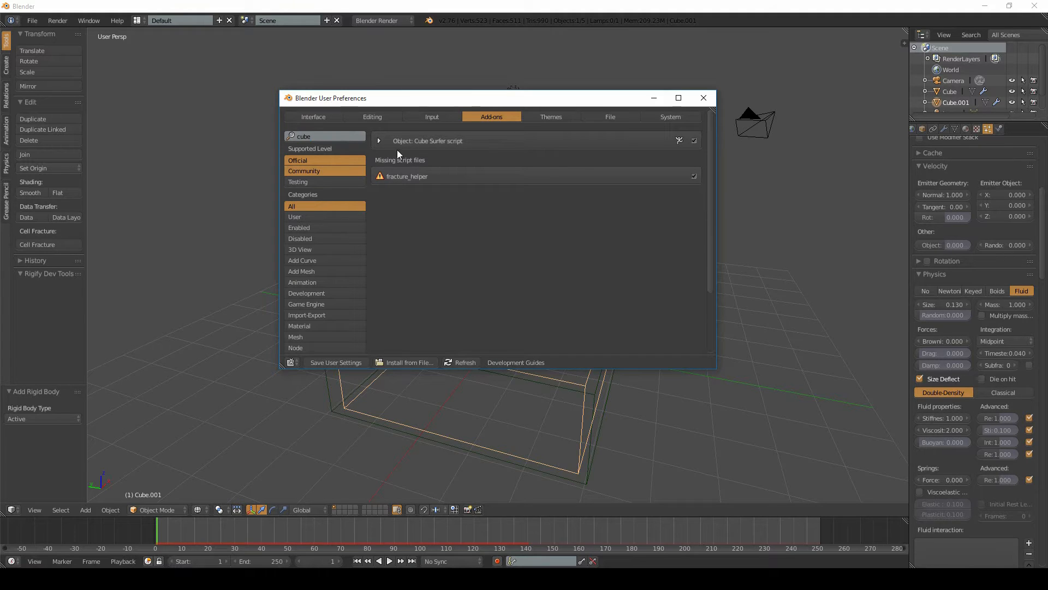
left_click(444, 97)
left_click_drag(444, 97, 441, 79)
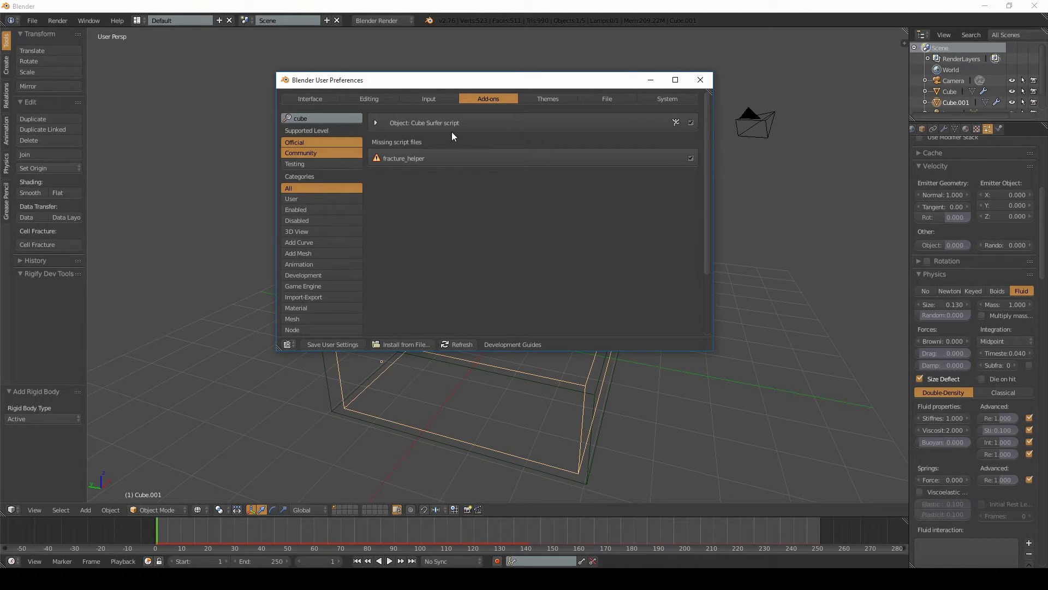
left_click(699, 83)
- Add an IsoSurface mesh object to the scene at the centre of the box
middle_click_drag(544, 296, 535, 287, "shift")
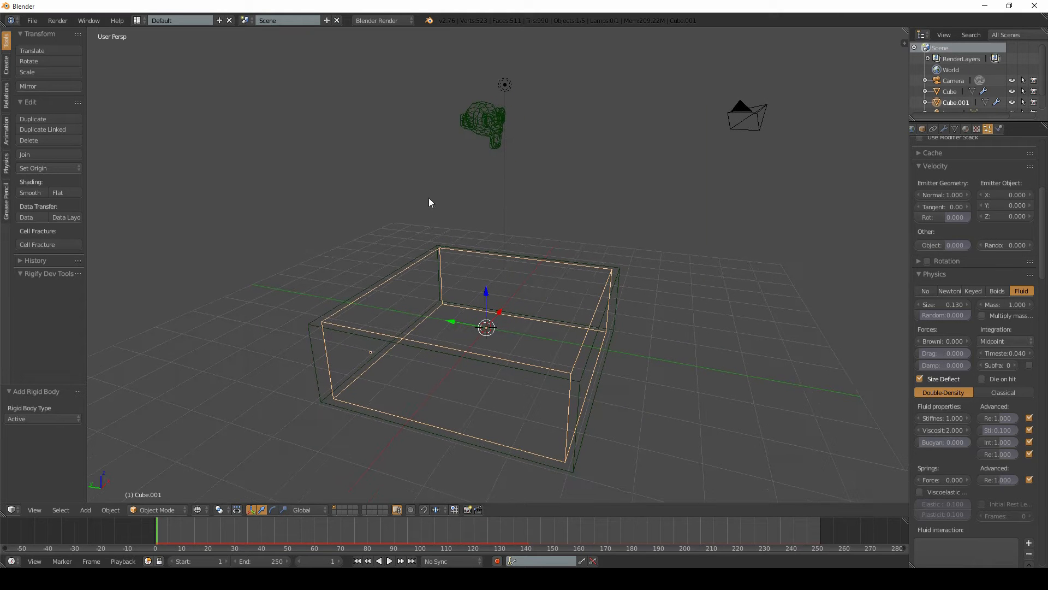
scroll(1004, 236, "down", 4)
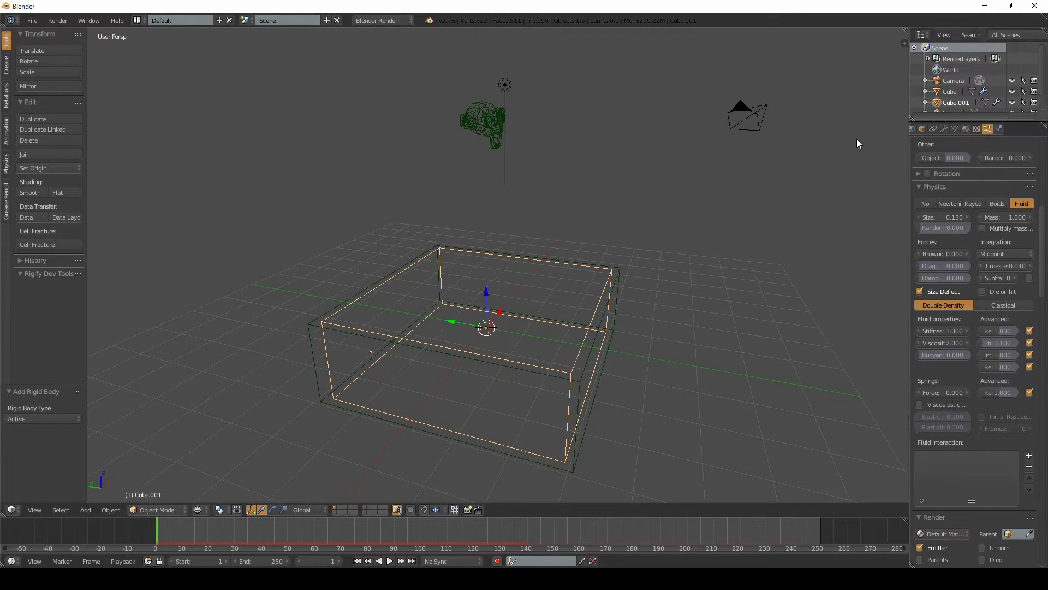
key("shift+a")
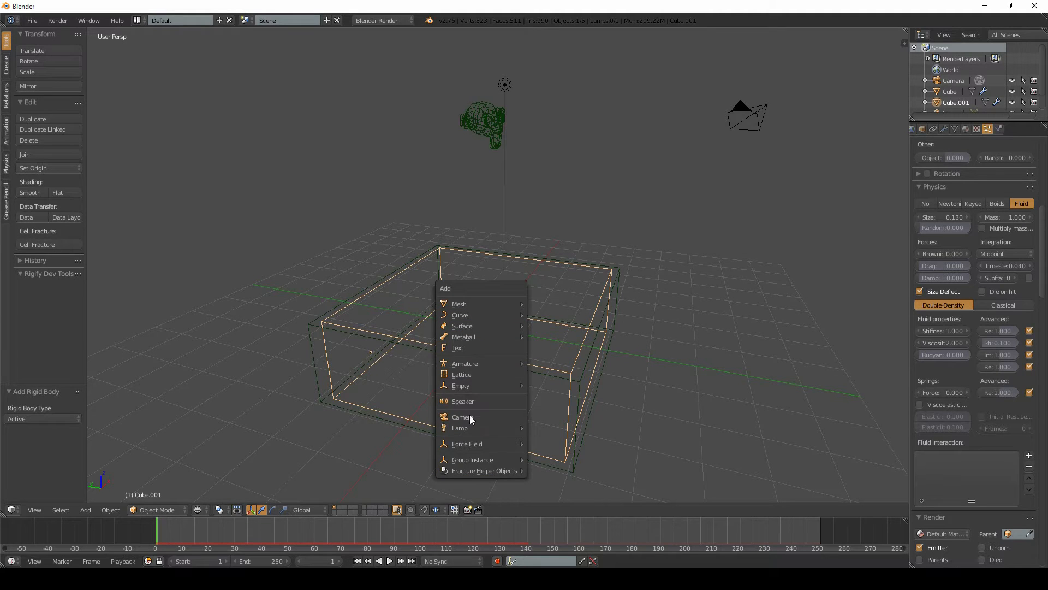
key("shift+a")
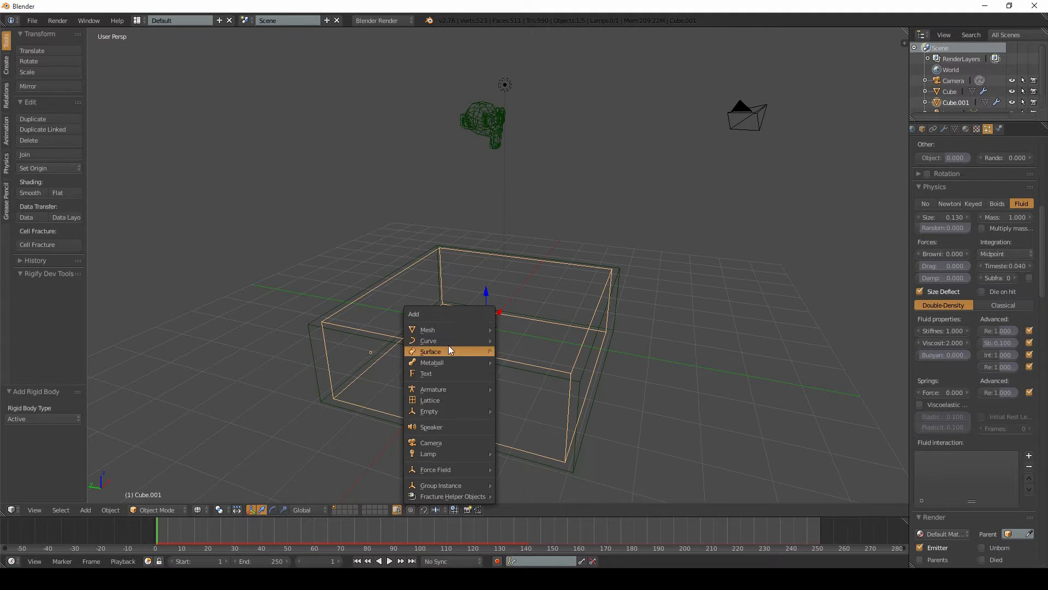
mouse_move(445, 329)
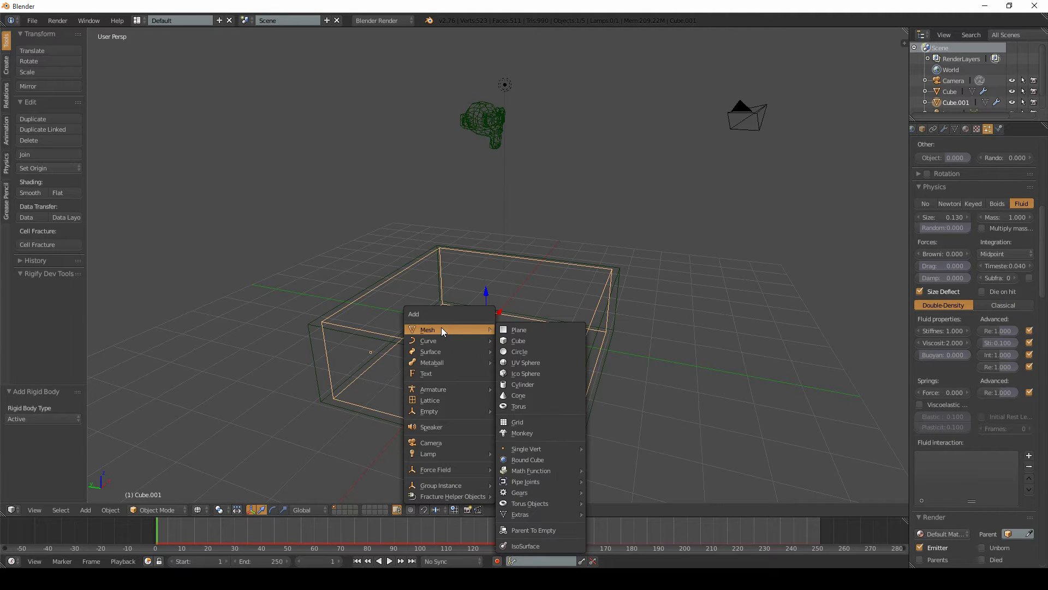
left_click(541, 545)
scroll(466, 403, "up", 3)
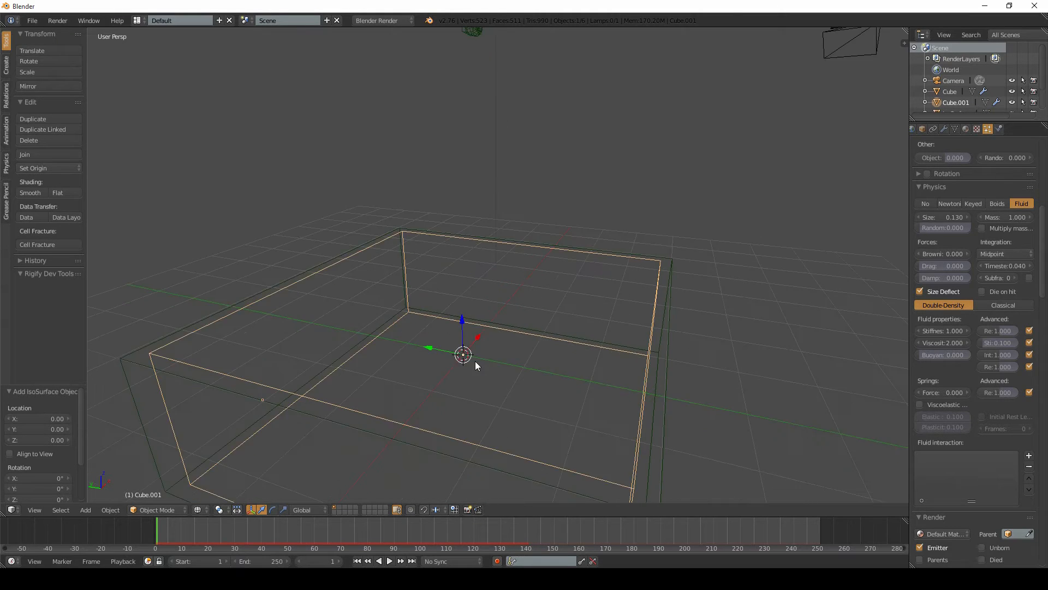
- Select the IsoSurface object and add a new surface entry to its CubeSurfer list in the object properties
left_click_drag(961, 117, 968, 204)
left_click(950, 114)
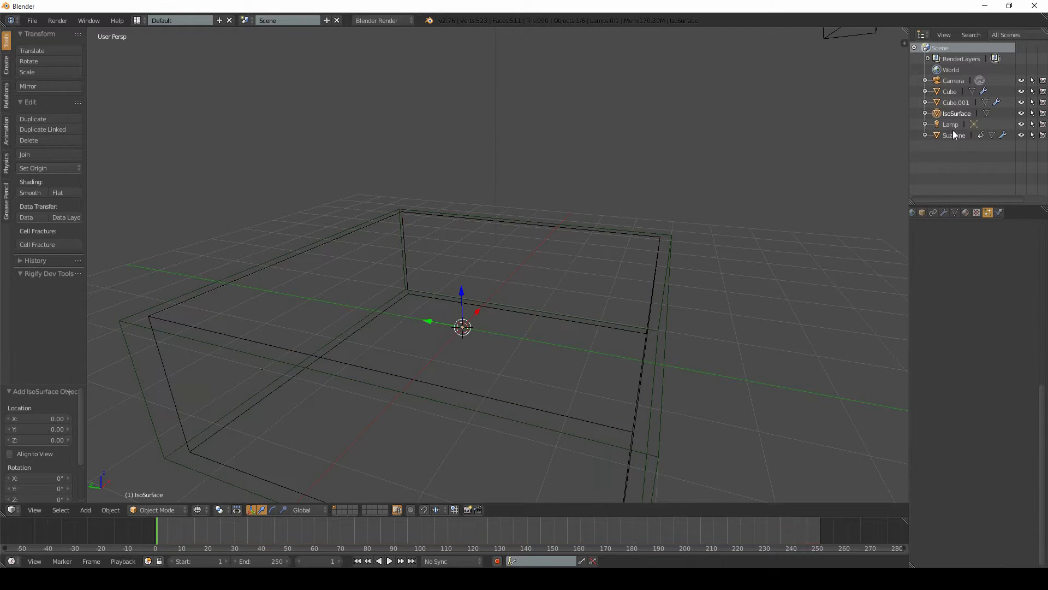
key("g")
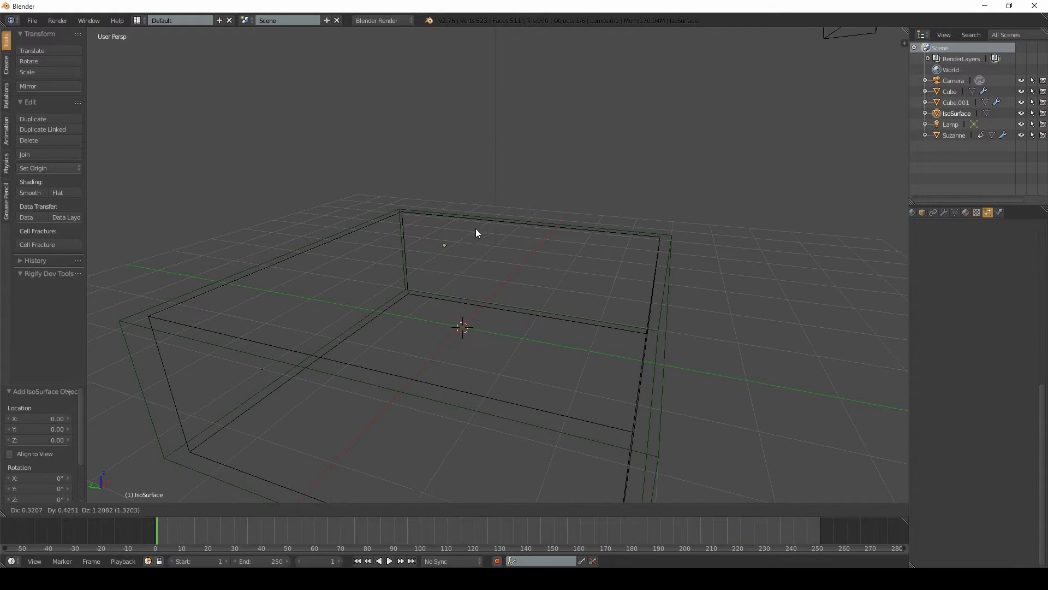
right_click(476, 148)
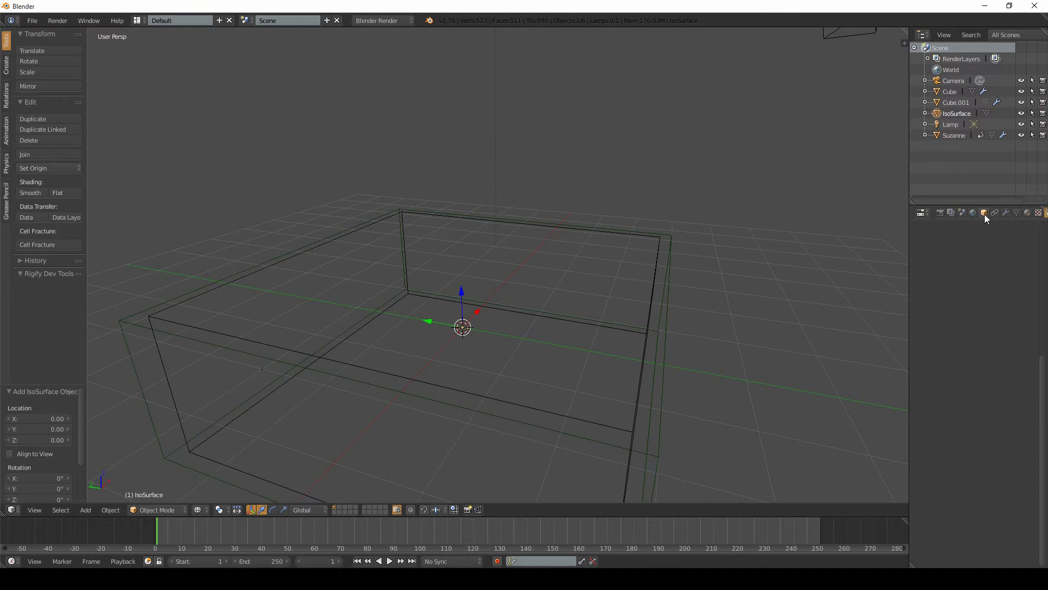
left_click(984, 213)
scroll(978, 346, "down", 13)
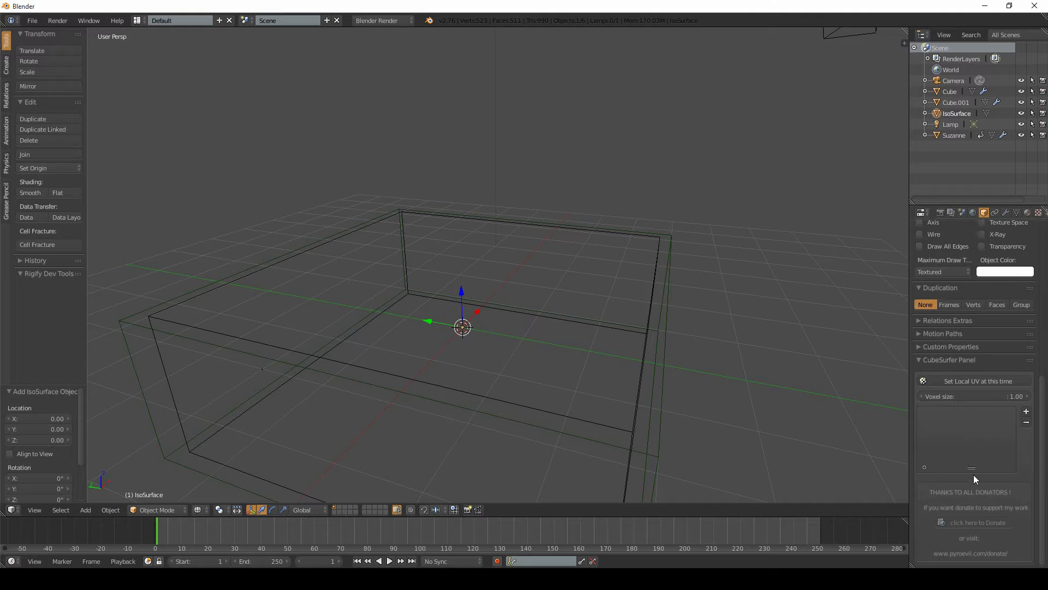
left_click(1026, 411)
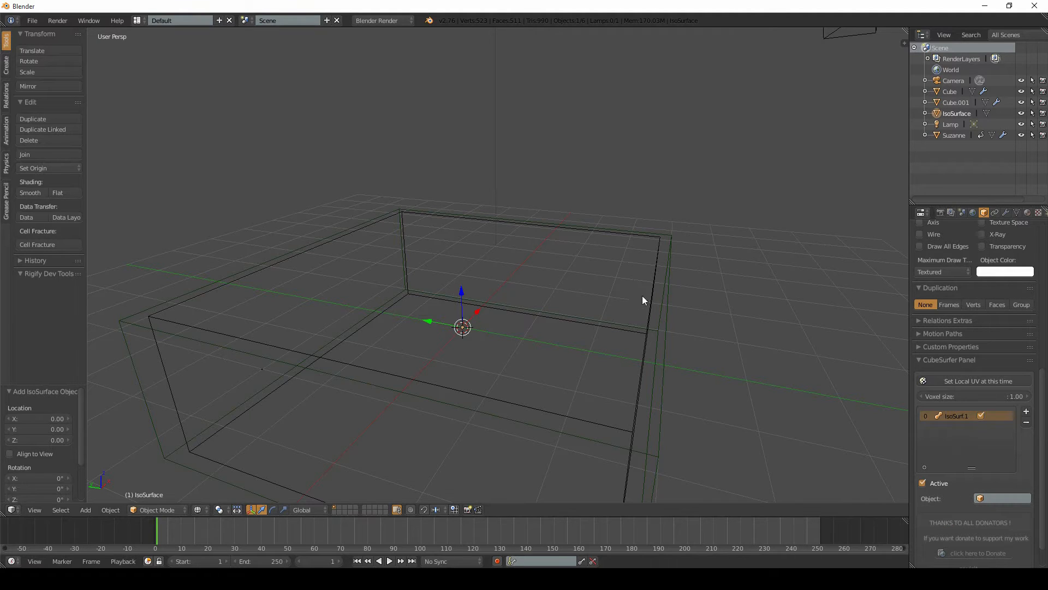
- Select the inner emitter cube and rename it as Fluid
right_click(658, 246)
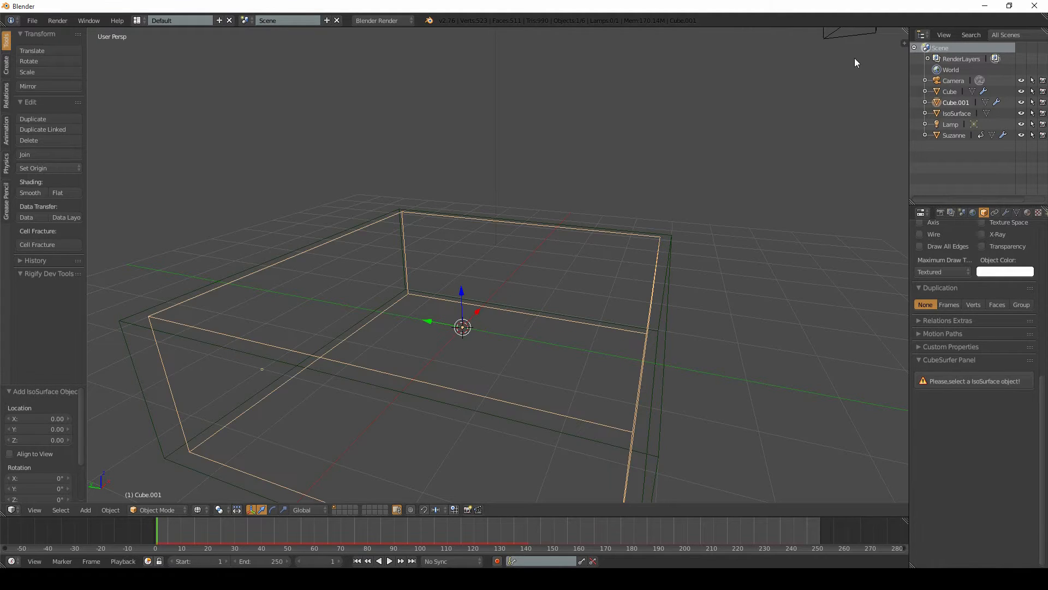
double_click(953, 103)
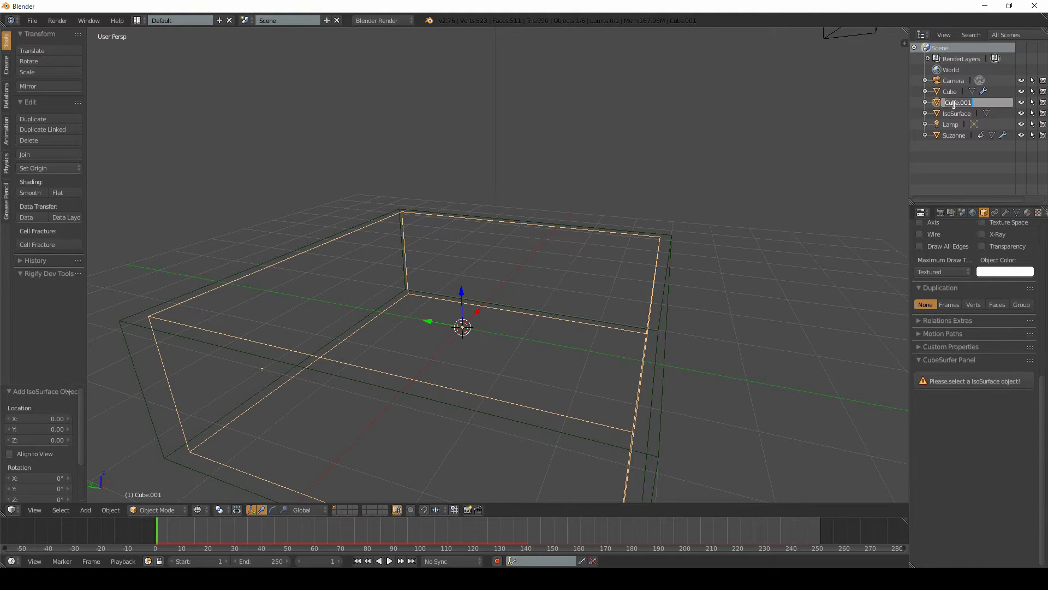
type("Pa")
key("Return")
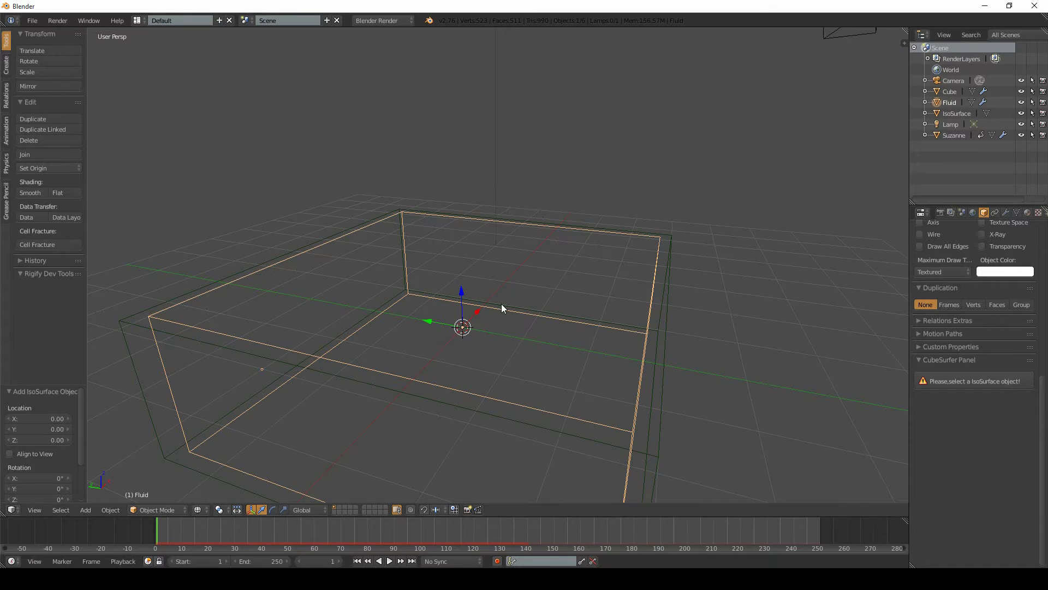
- Select the IsoSurface object and assign Fluid as the source object of its CubeSurfer entry
right_click(465, 327)
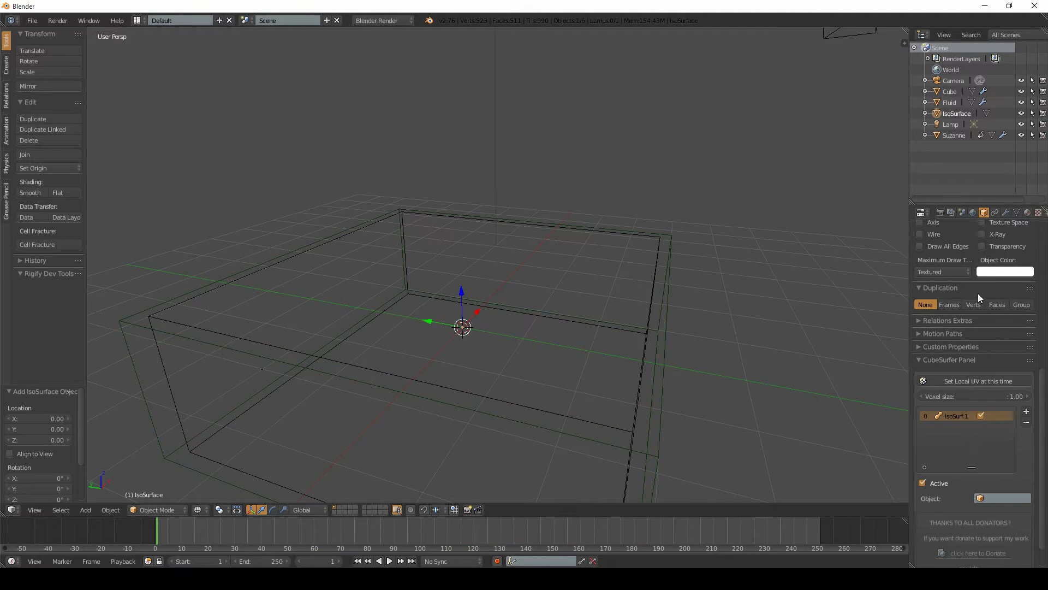
scroll(974, 412, "down", 2)
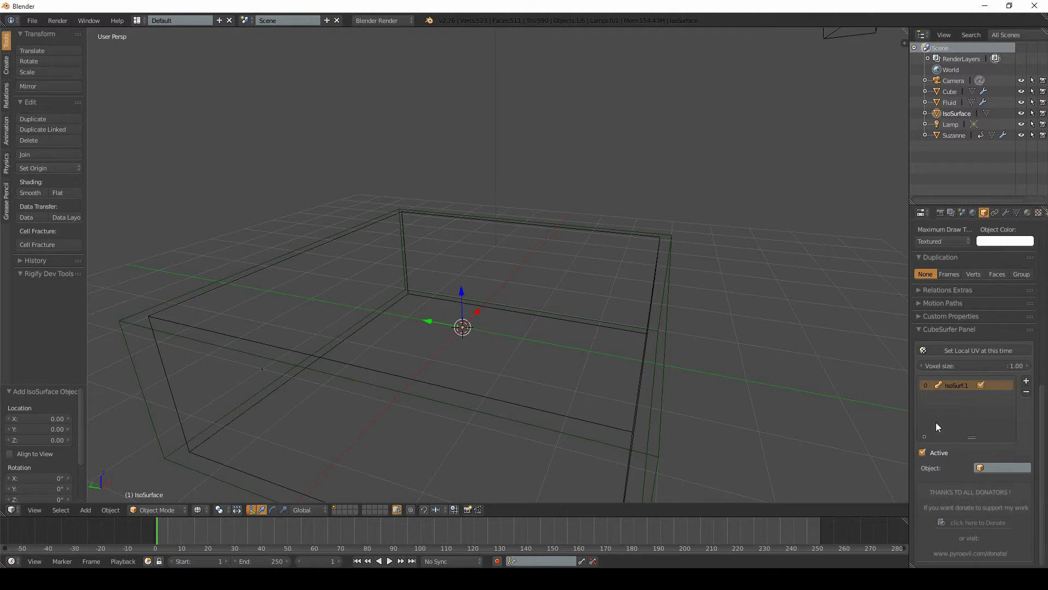
left_click(1008, 465)
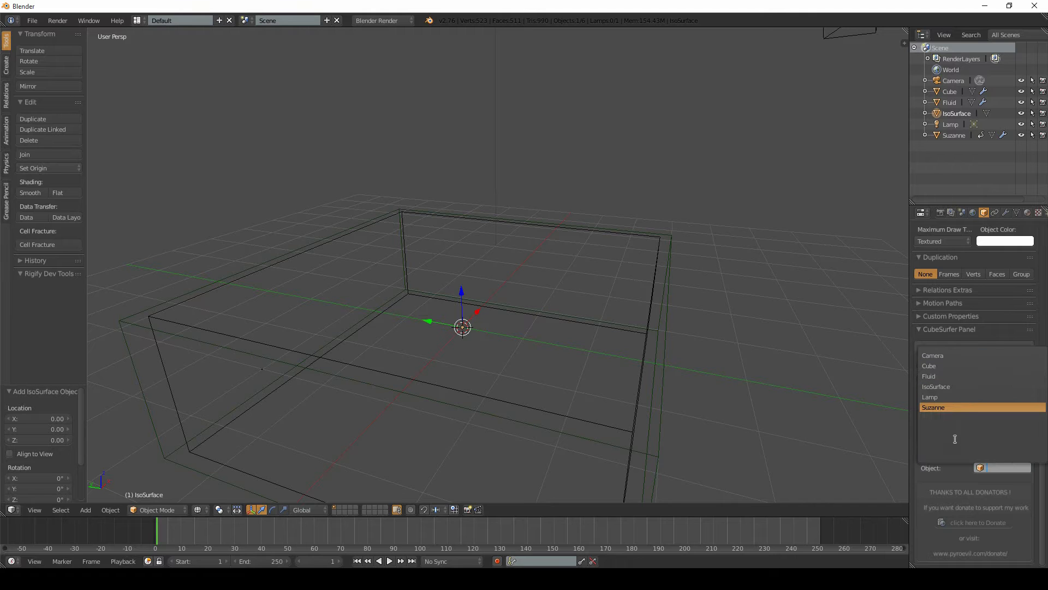
left_click(939, 376)
middle_click_drag(494, 305, 555, 334)
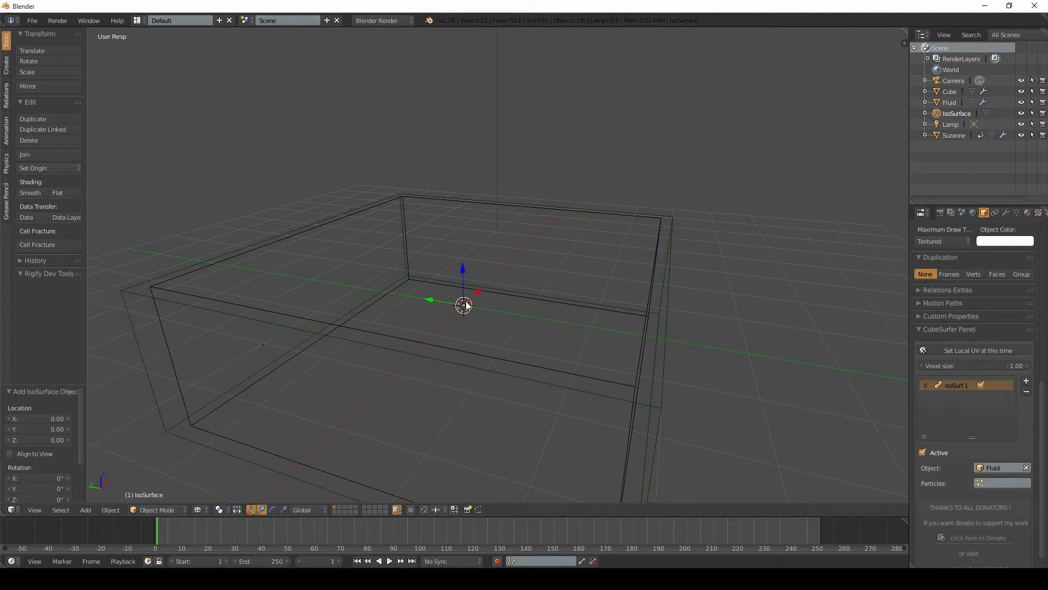
middle_click_drag(466, 306, 417, 291)
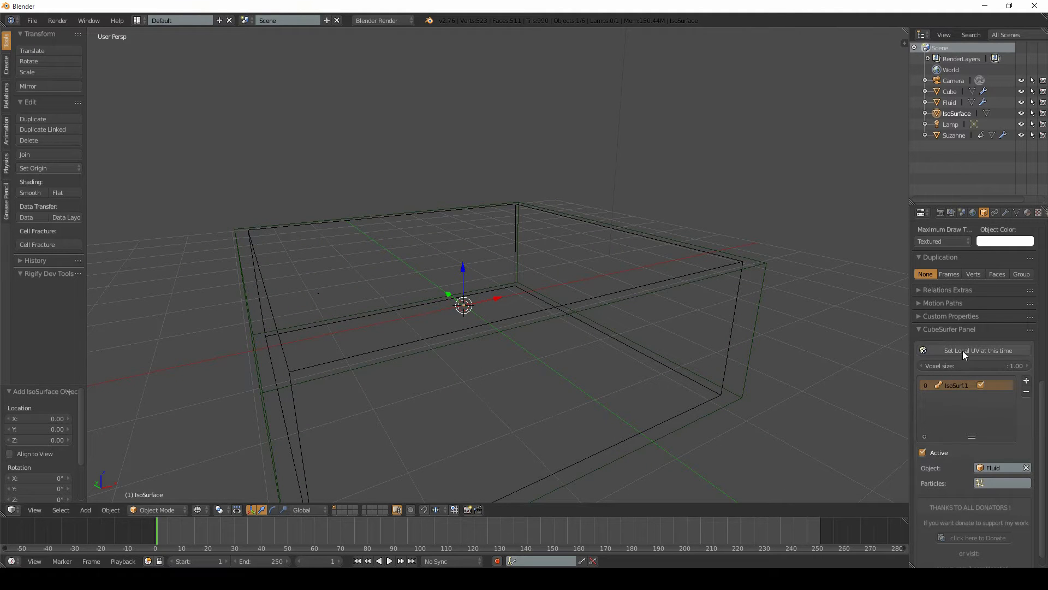
middle_click_drag(474, 270, 573, 311)
- Set the IsoSurface voxel size to 0.1 and play the simulation to check the surface
key("alt+a")
key("Escape")
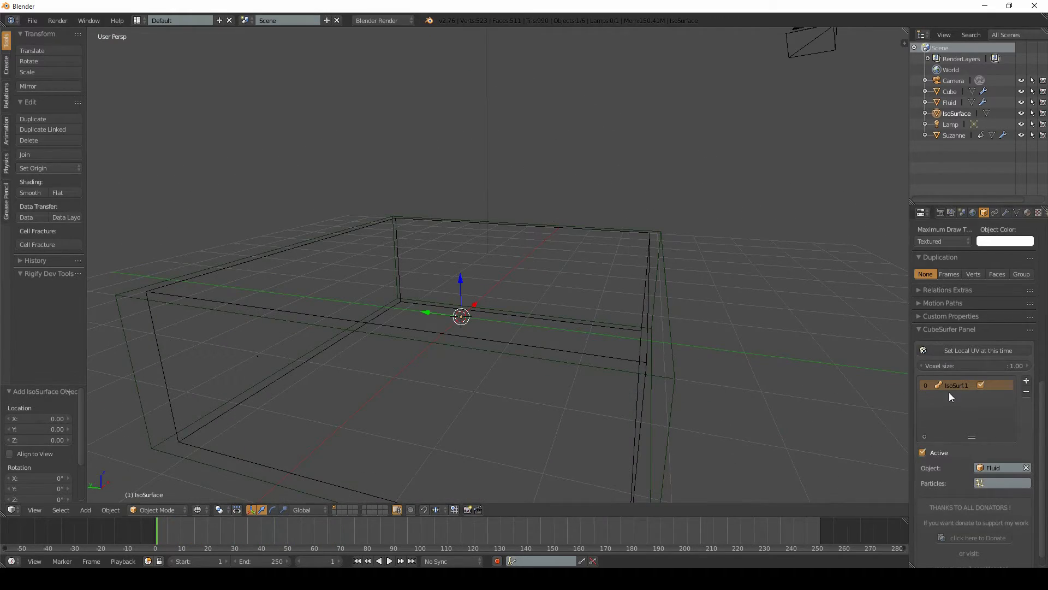
left_click(981, 364)
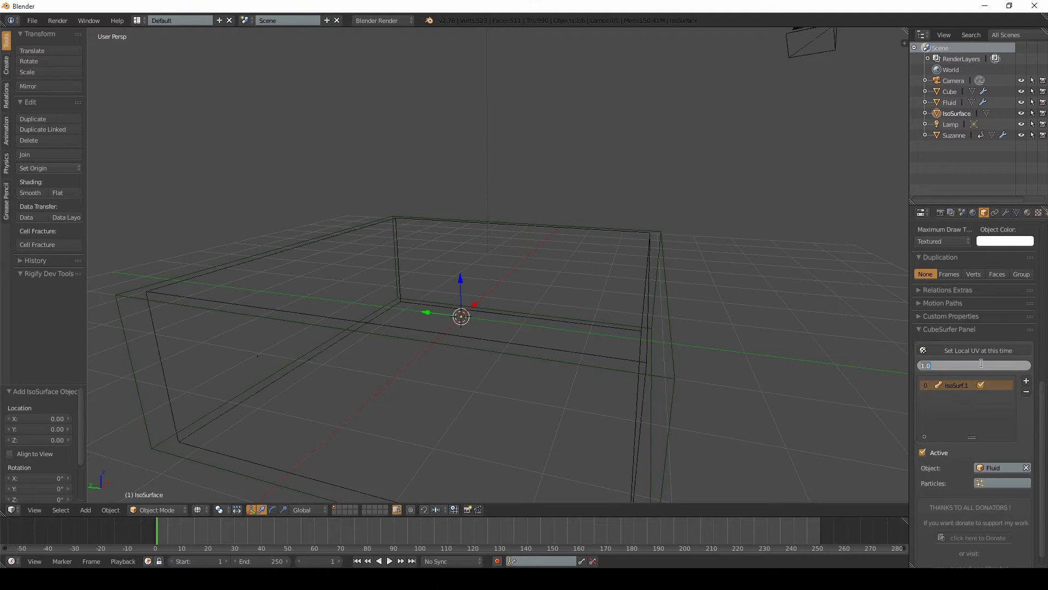
key("BackSpace")
type("0.1")
key("Return")
key("alt+a")
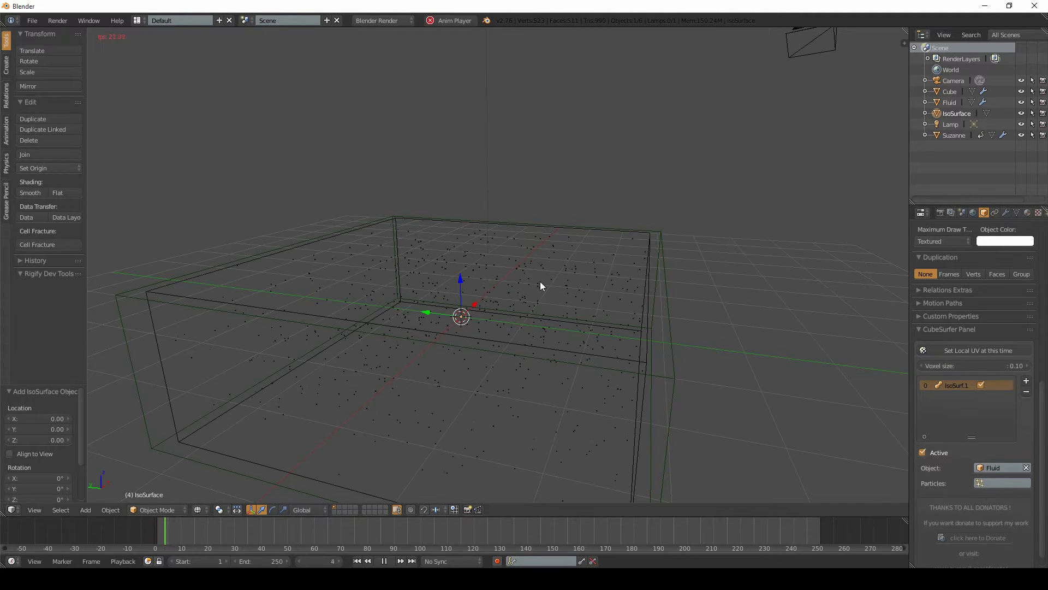
middle_click_drag(521, 278, 481, 270)
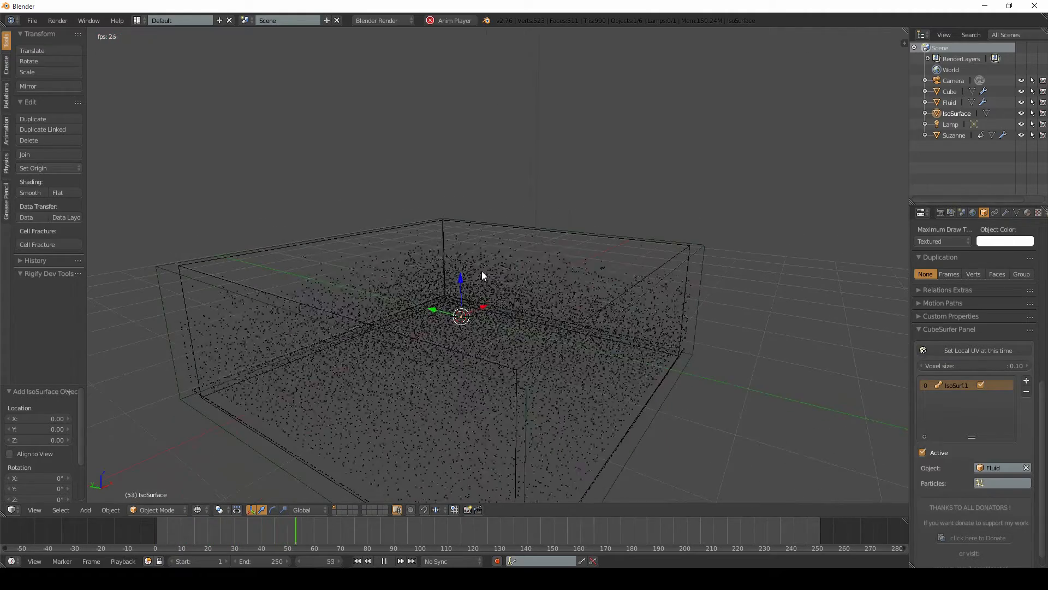
key("Escape")
- Assign Fluid's particle system to the CubeSurfer entry and play the simulation to preview the generated mesh
left_click(1004, 484)
left_click(973, 370)
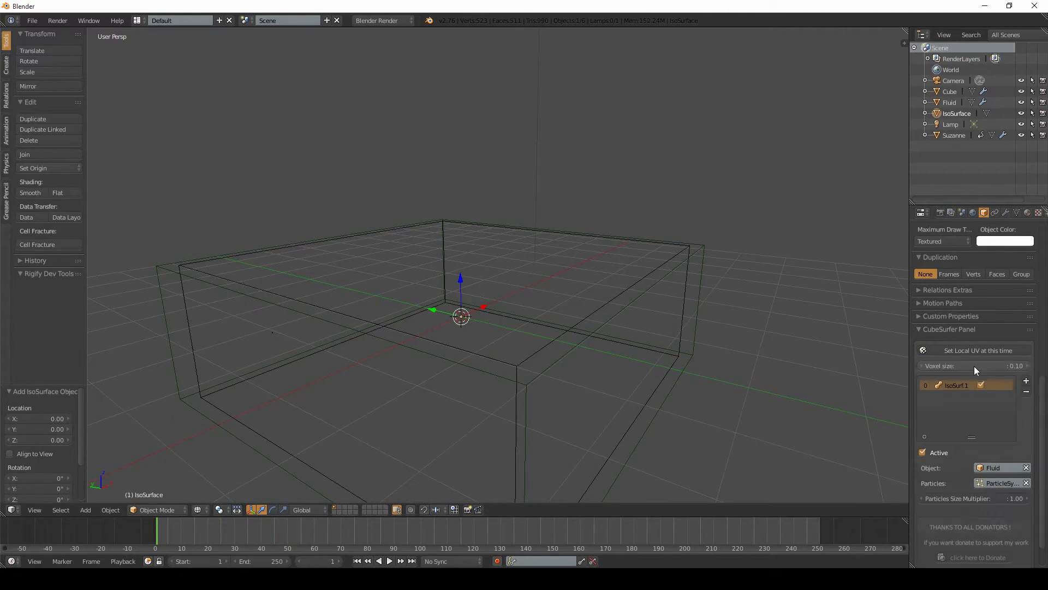
key("alt+a")
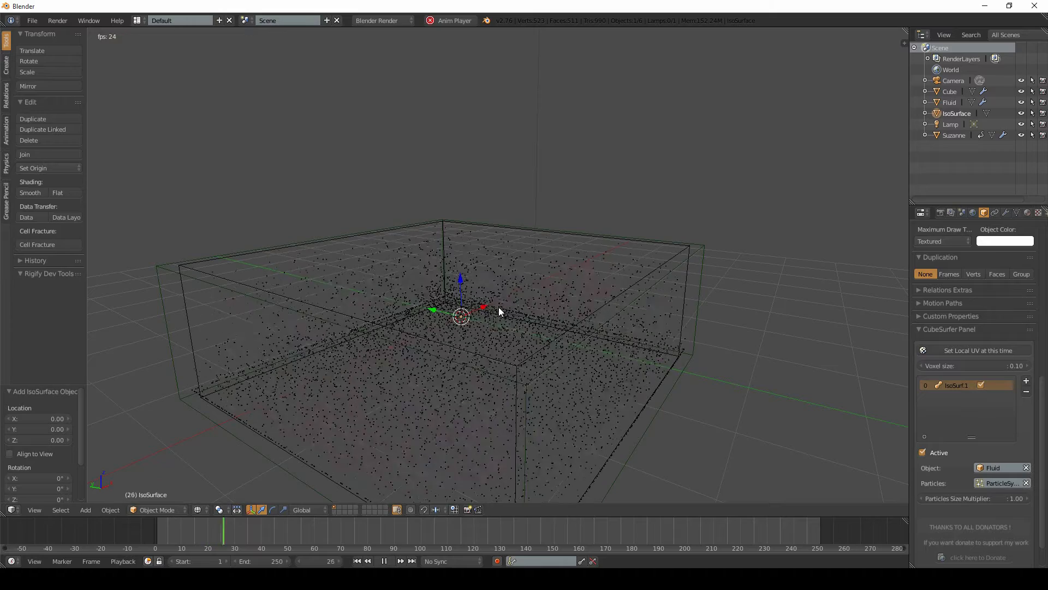
key("Escape")
left_click(1005, 352)
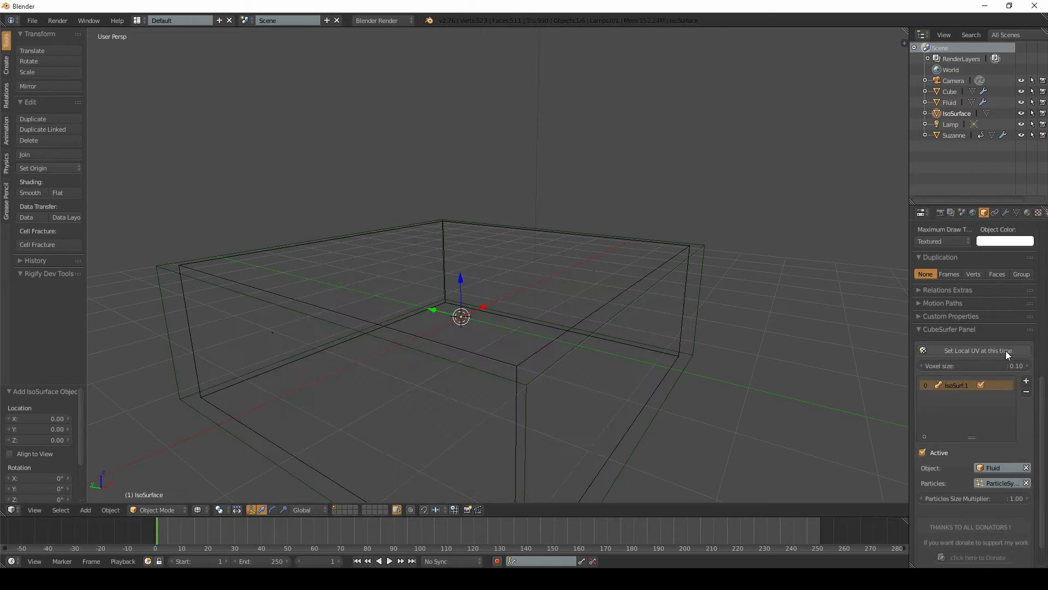
key("alt+a")
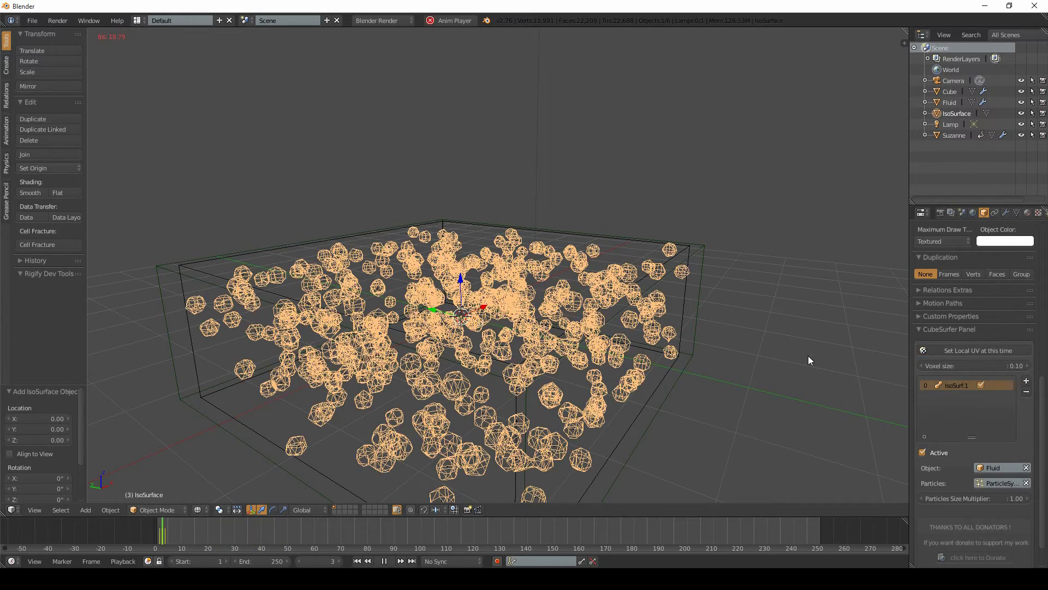
key("Escape")
- Set the IsoSurface voxel size to 0.2 and replay the simulation to preview the coarser fluid mesh
left_click(994, 365)
type("0.2")
key("Return")
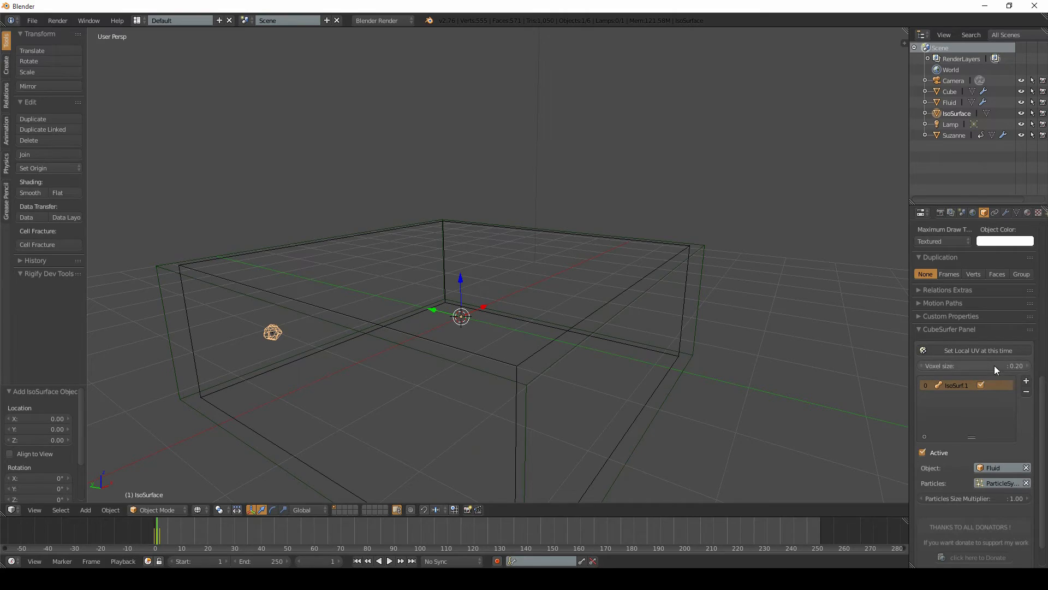
key("alt+a")
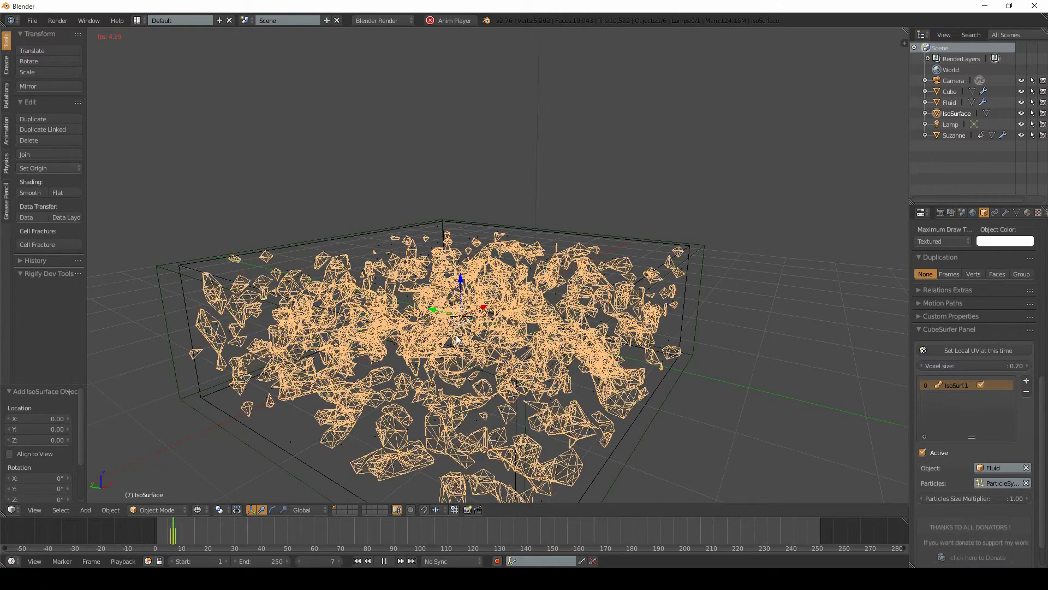
middle_click_drag(458, 340, 615, 316)
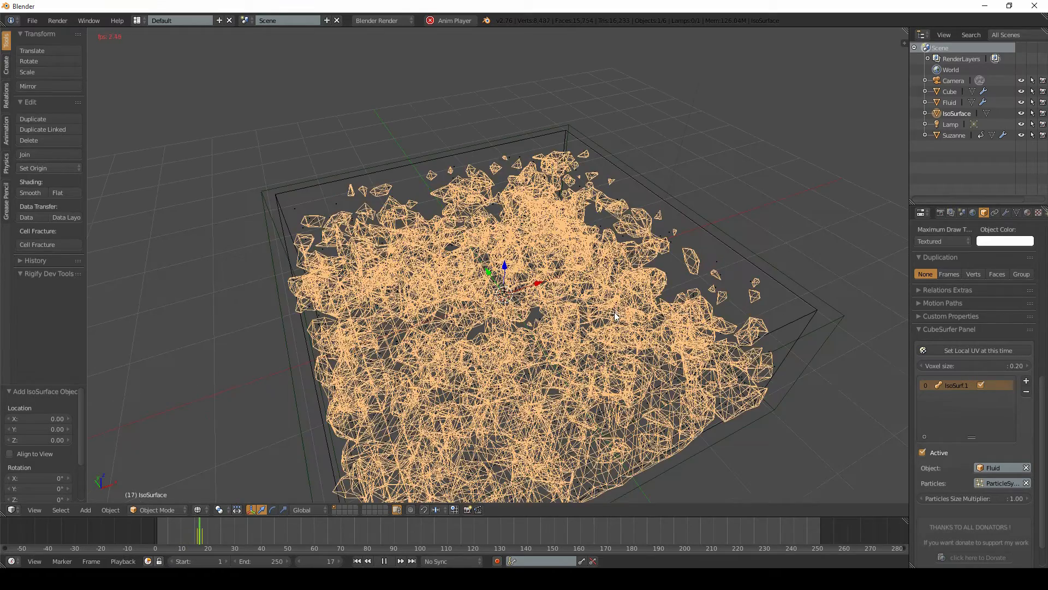
key("Escape")
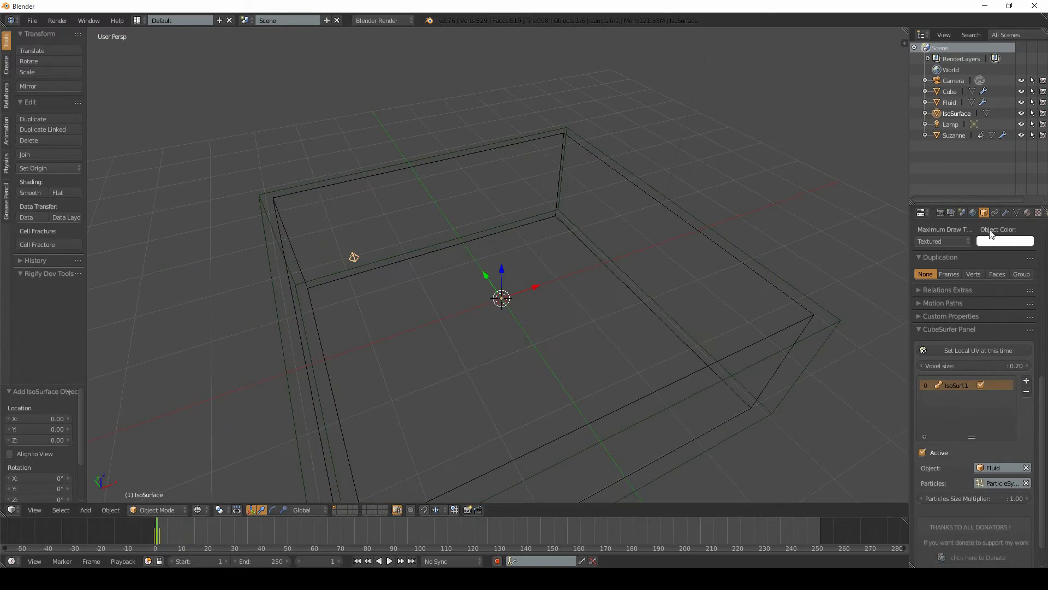
- Enable rigid body physics on the IsoSurface object and set its type to Passive
scroll(977, 212, "down", 4)
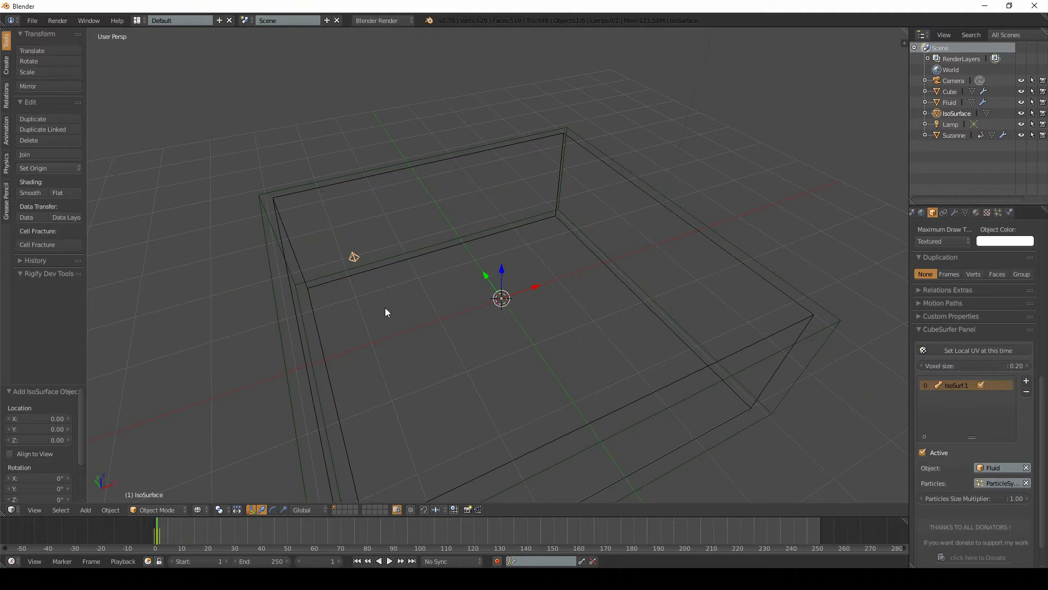
middle_click_drag(385, 313, 415, 306)
left_click(1010, 212)
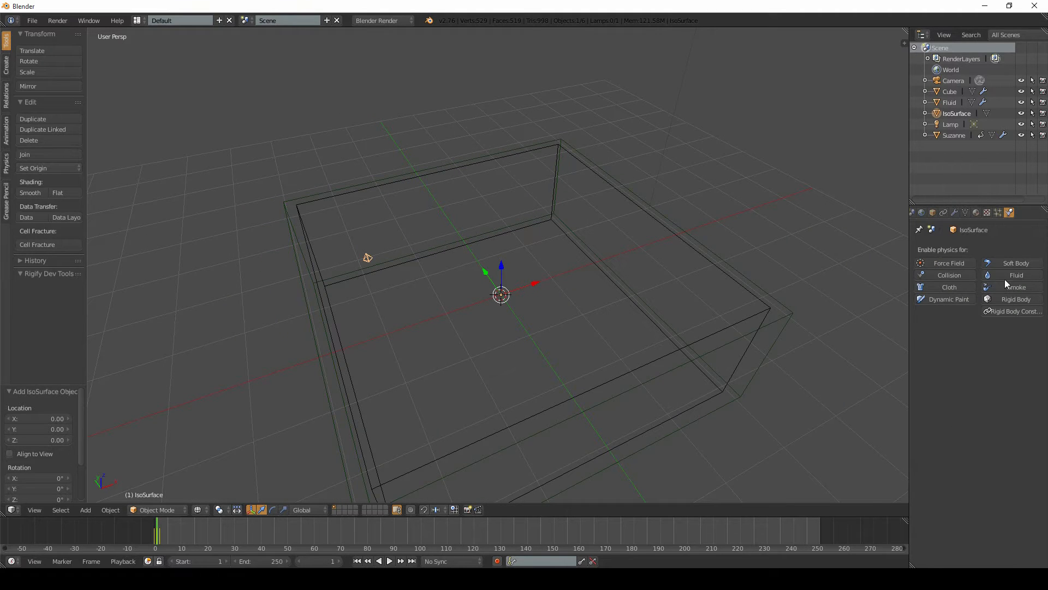
left_click(1018, 299)
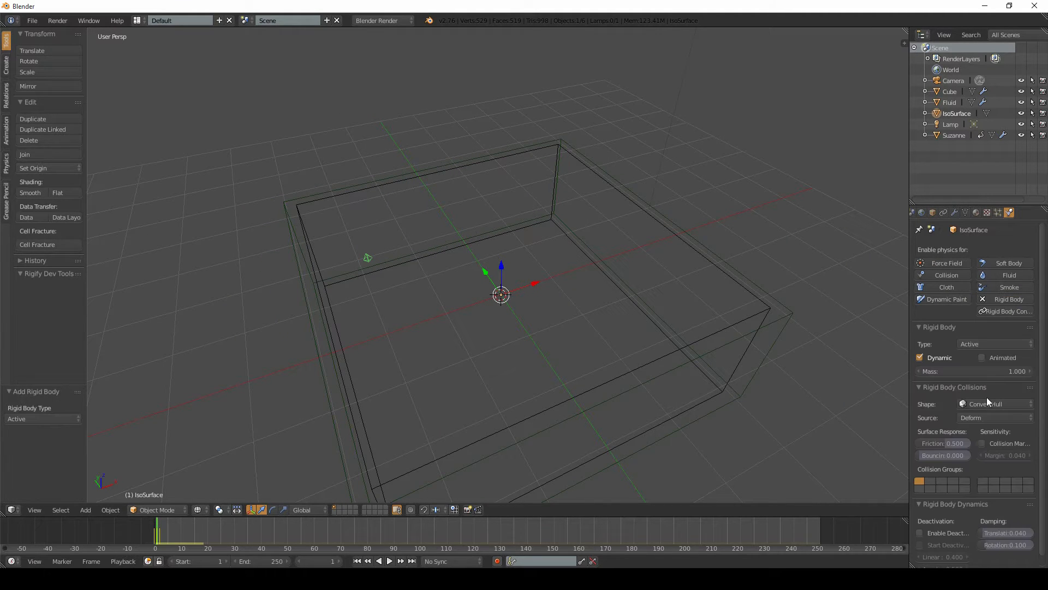
left_click(984, 342)
left_click(975, 319)
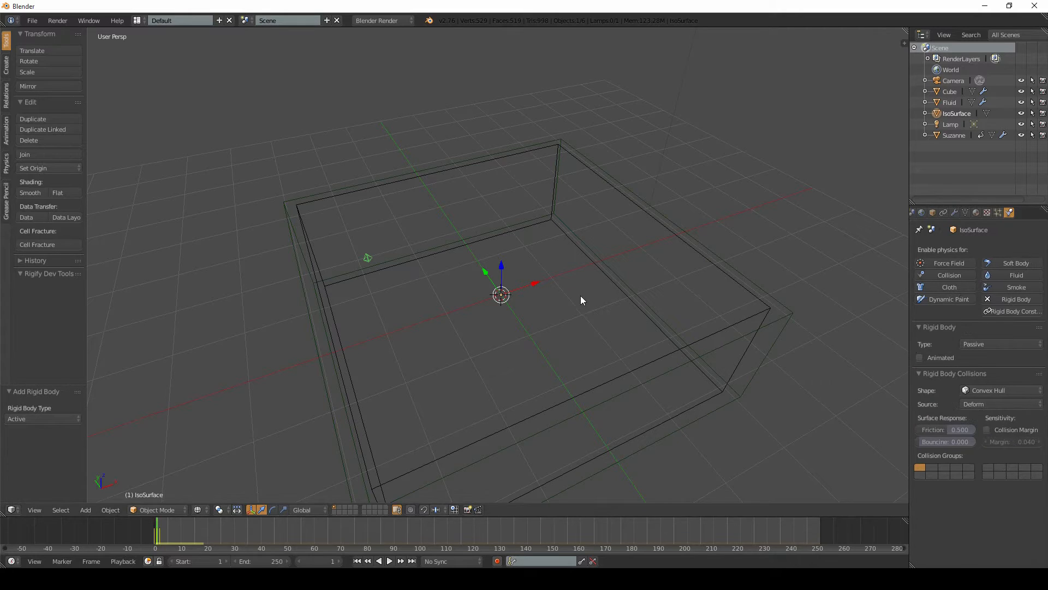
- Play the simulation and examine the IsoSurface mesh inside the container from several angles
middle_click_drag(581, 296, 412, 290)
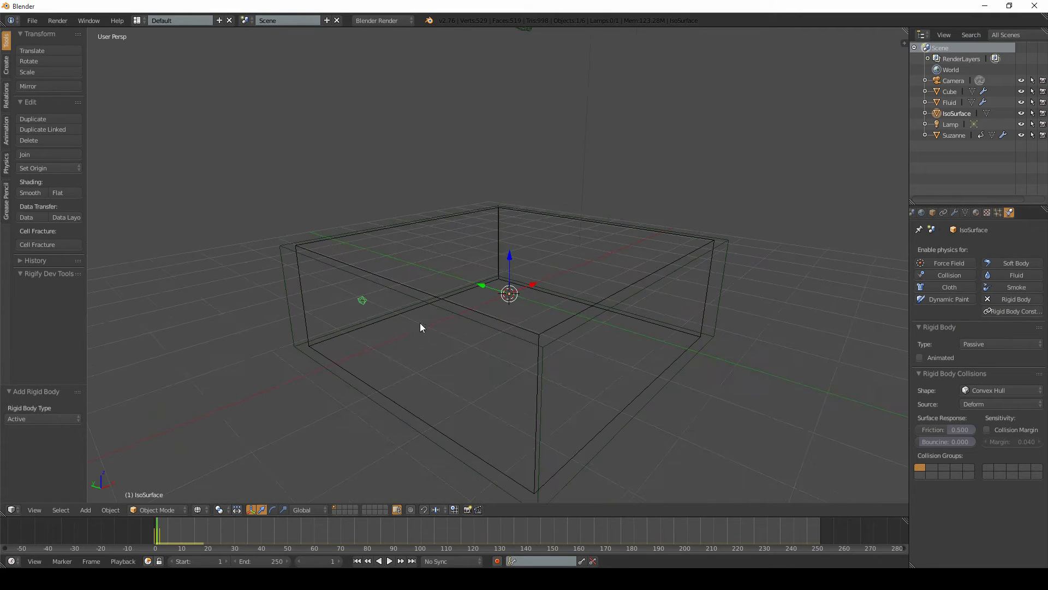
key("alt+a")
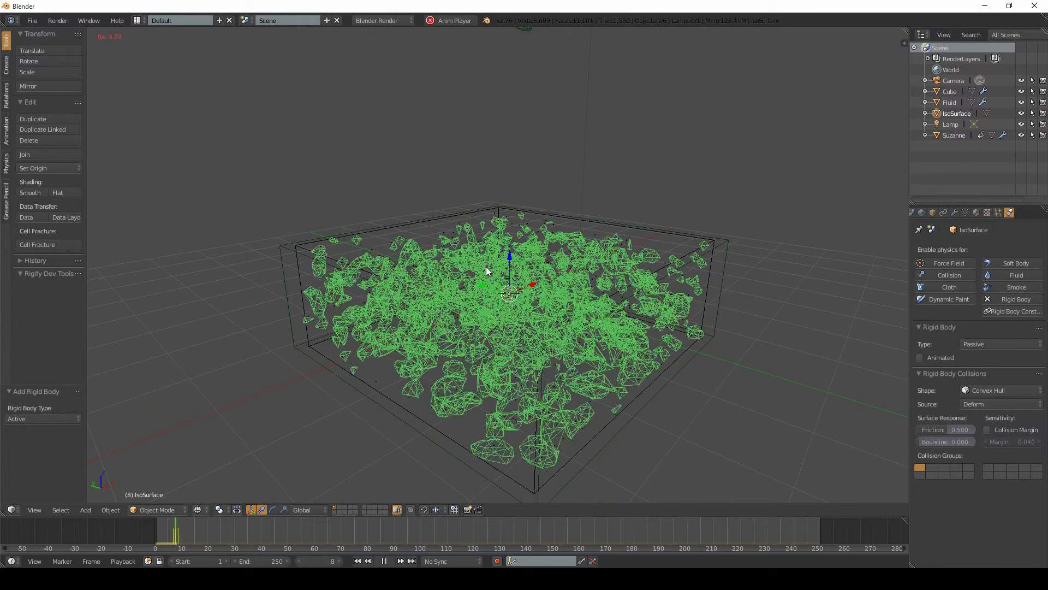
middle_click_drag(477, 287, 472, 294, "shift")
middle_click_drag(558, 278, 476, 155)
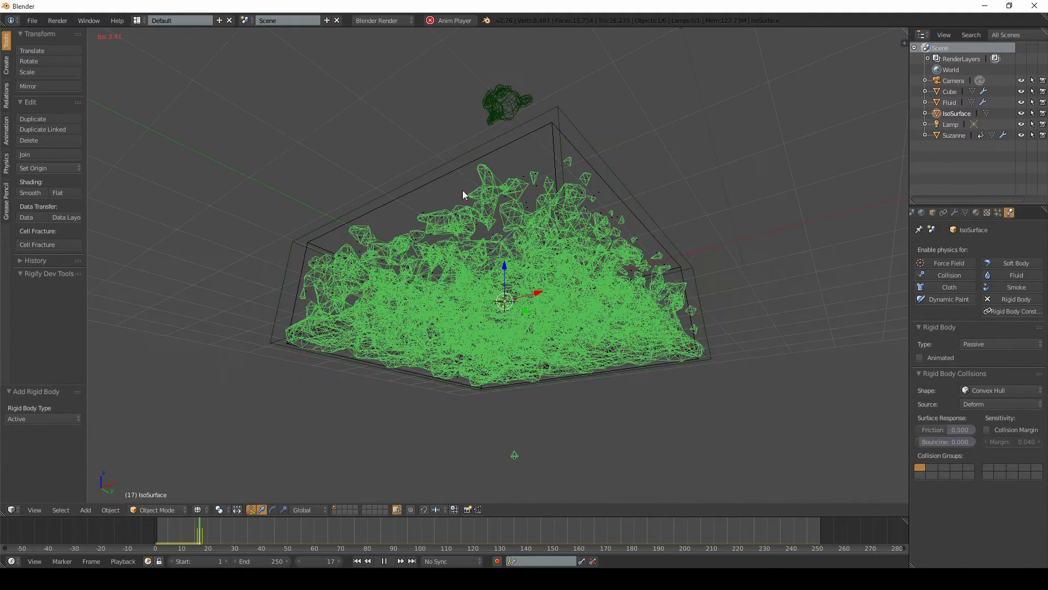
middle_click_drag(435, 246, 508, 188)
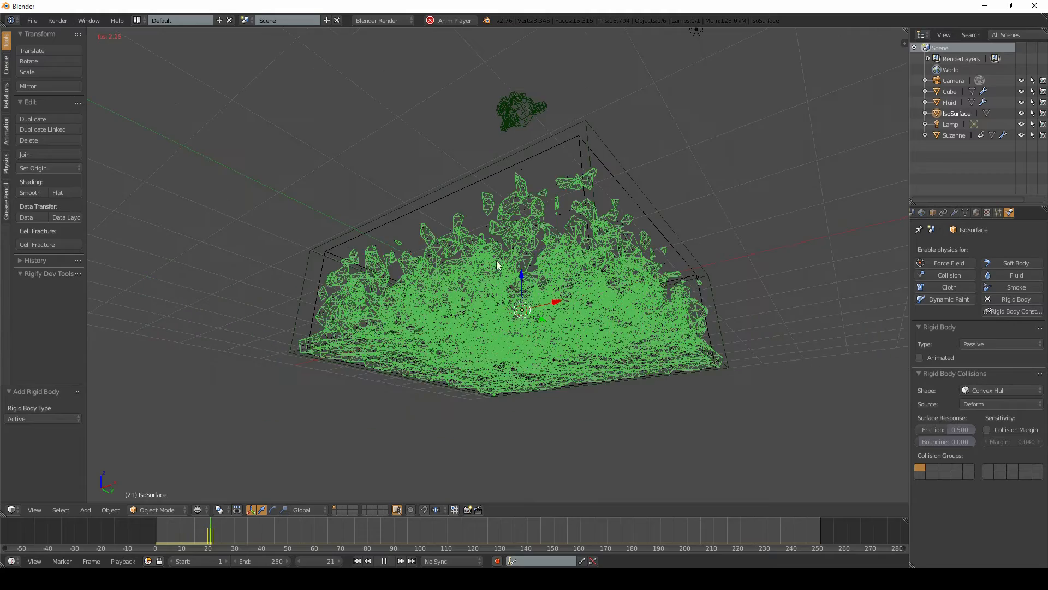
middle_click_drag(557, 145, 548, 224)
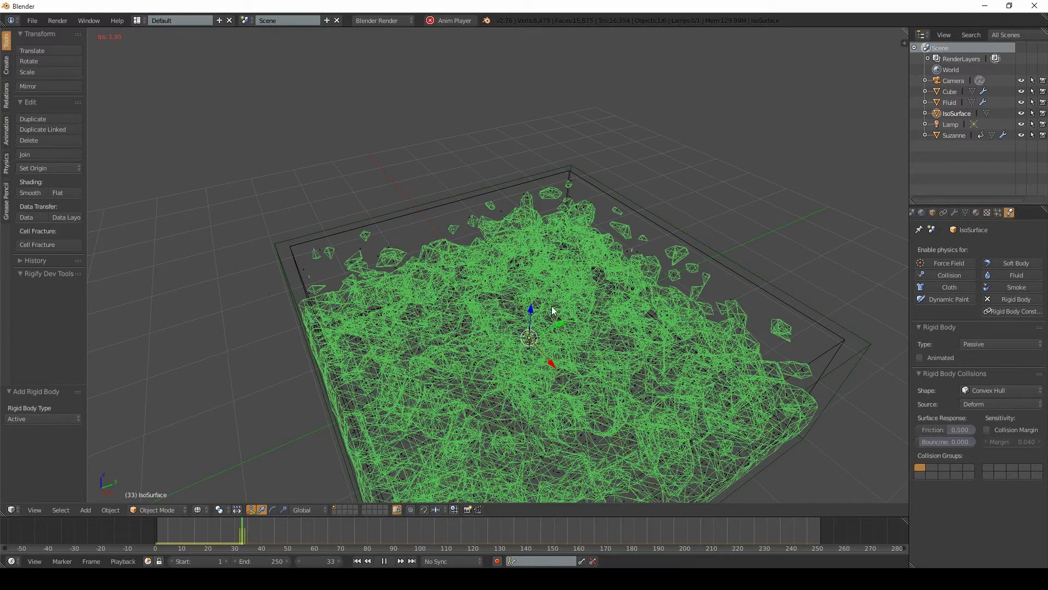
middle_click_drag(552, 309, 545, 289, "shift")
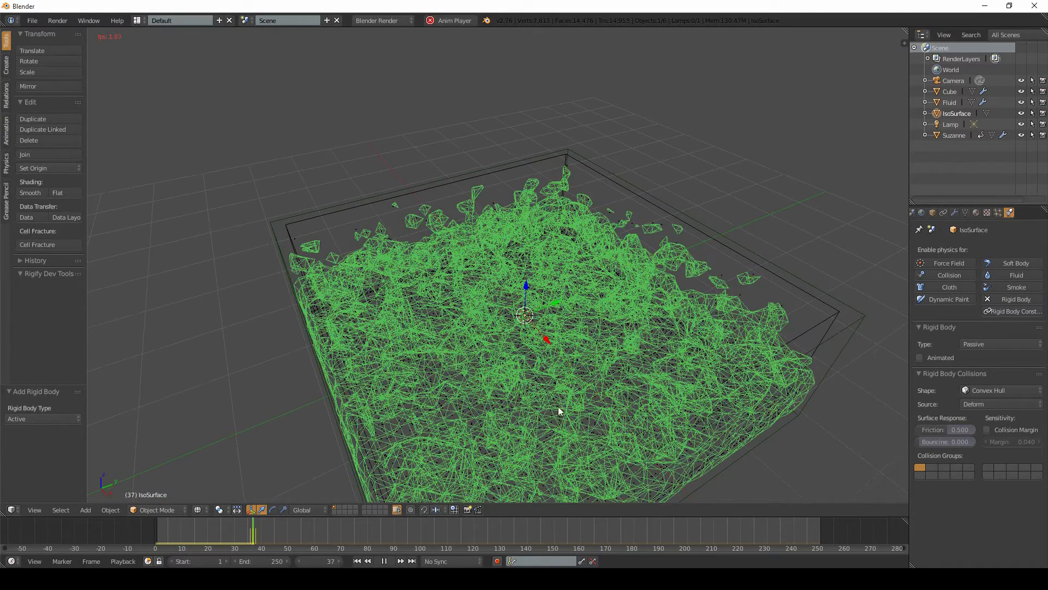
middle_click_drag(524, 377, 521, 284)
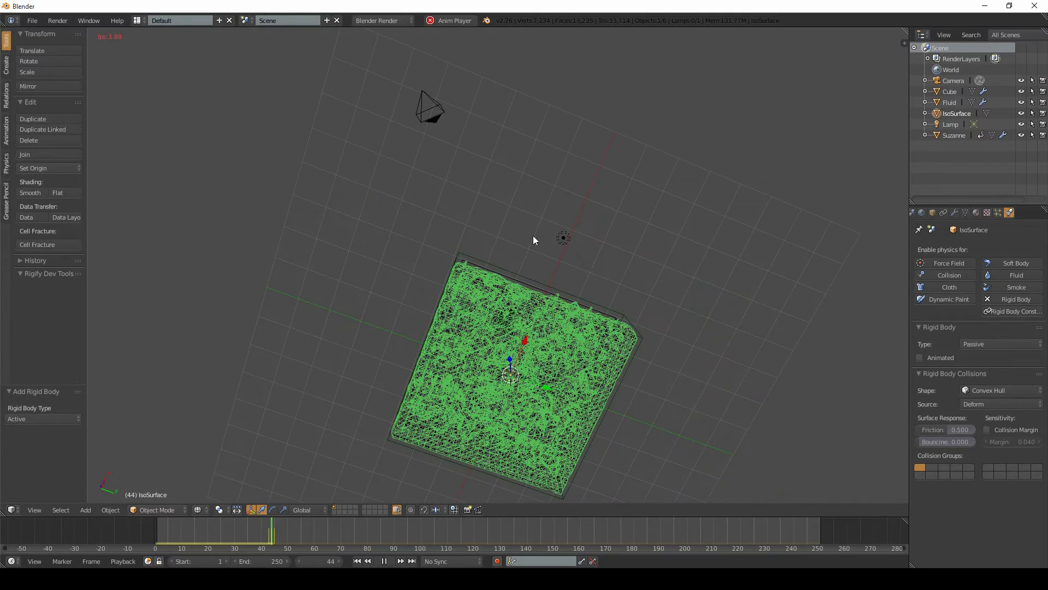
middle_click_drag(532, 235, 514, 248)
- Watch from the front and in solid shading how the monkey head meets the fluid surface, and stop the playback
key("KP_1")
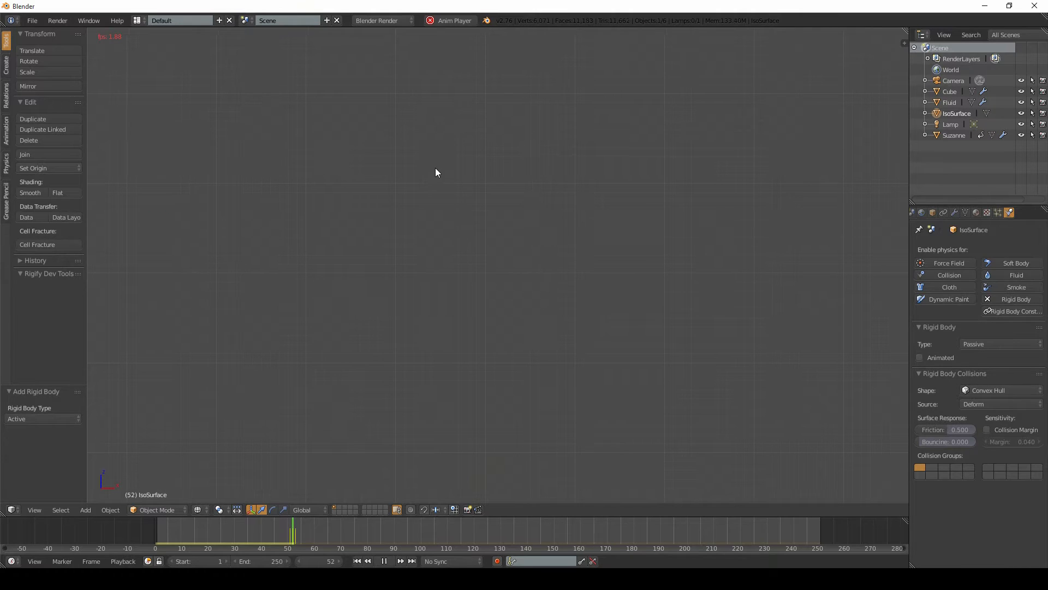
middle_click_drag(435, 167, 495, 211, "shift")
scroll(496, 219, "down", 4)
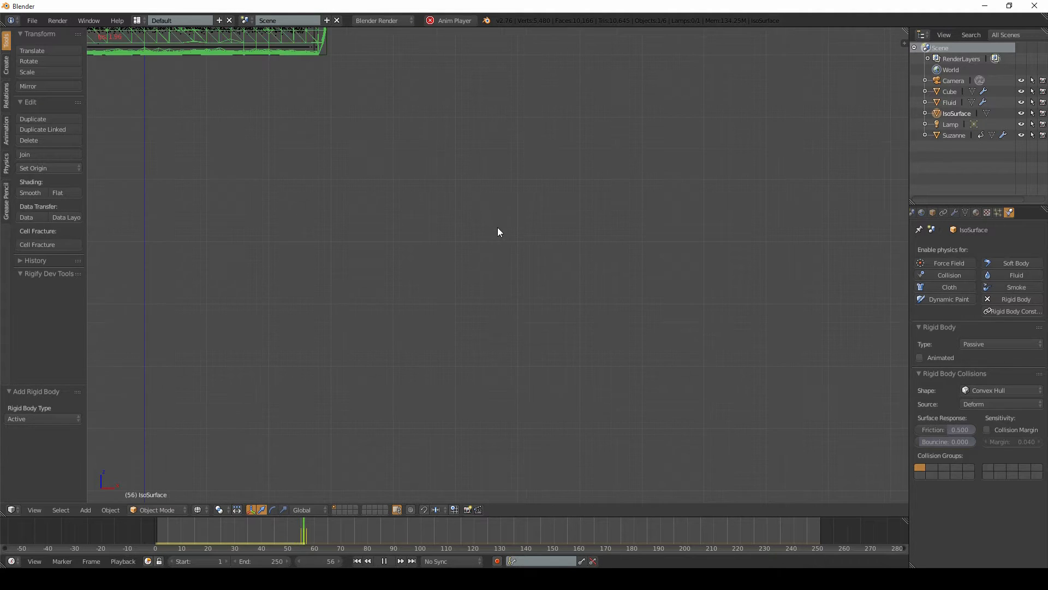
middle_click_drag(543, 338, 619, 407, "shift")
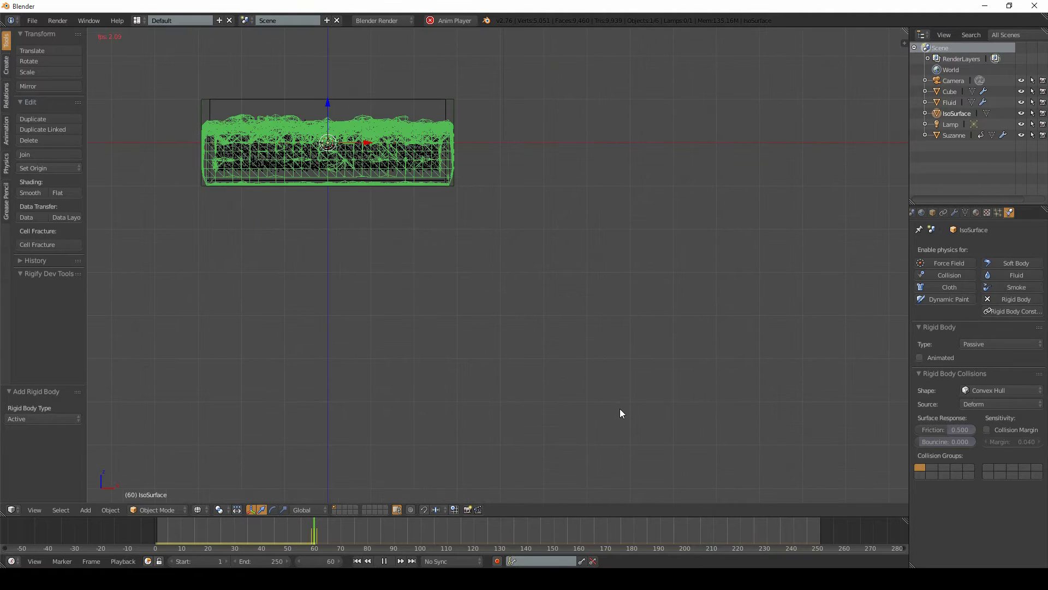
middle_click_drag(437, 205, 439, 214, "shift")
middle_click_drag(480, 296, 447, 138, "shift")
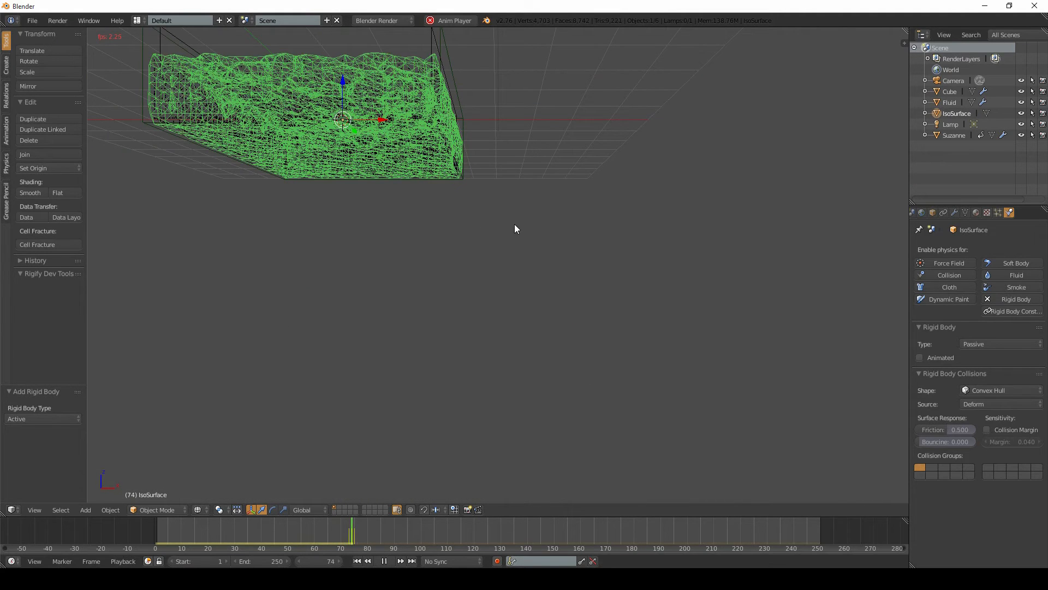
middle_click_drag(514, 224, 535, 252, "shift")
middle_click_drag(549, 335, 549, 382)
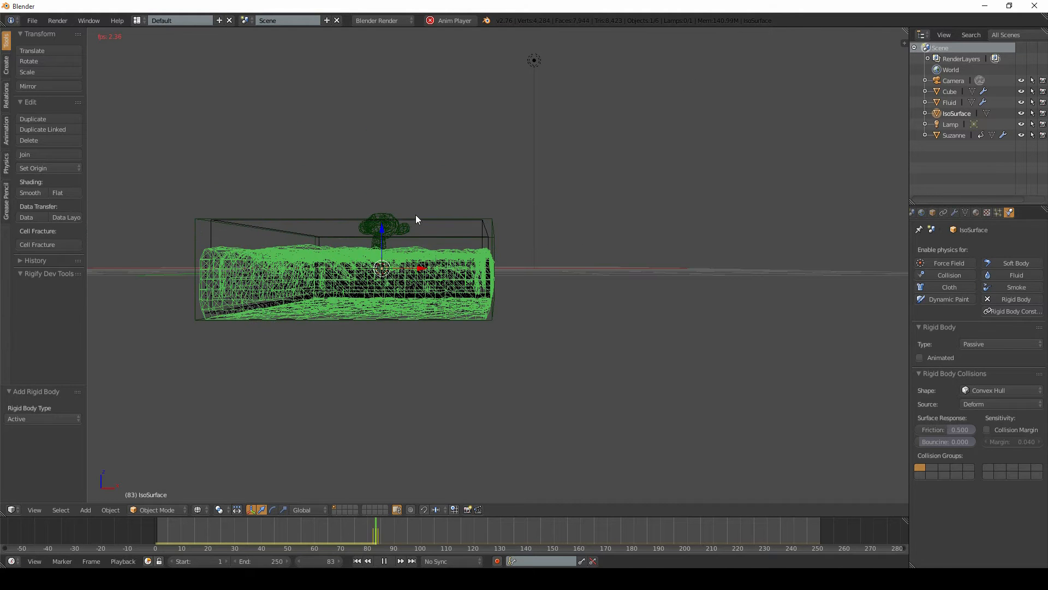
middle_click_drag(416, 241, 410, 250)
scroll(410, 250, "up", 4)
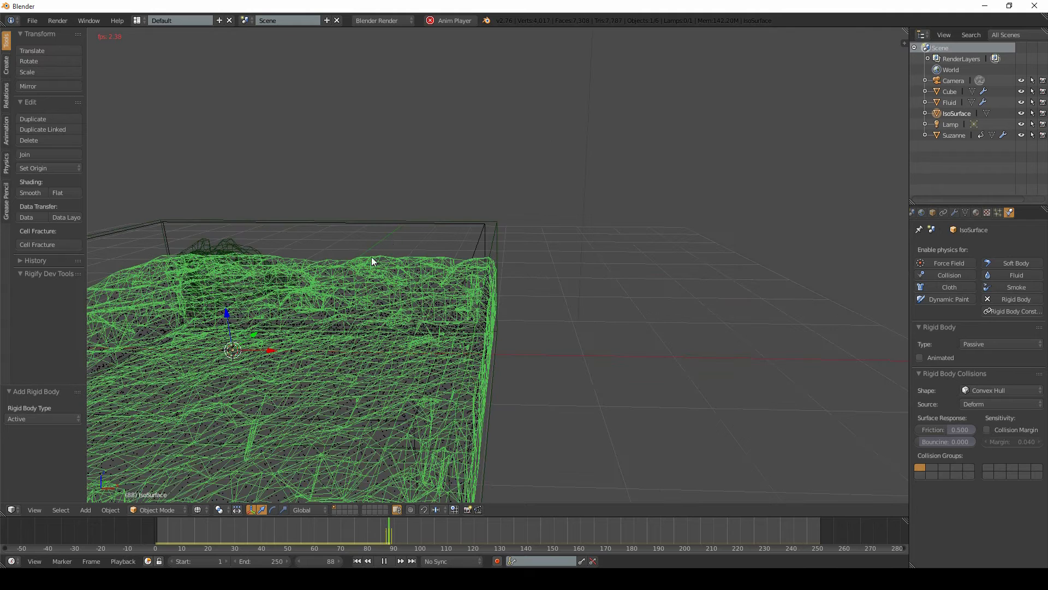
key("z")
middle_click_drag(259, 309, 355, 300, "shift")
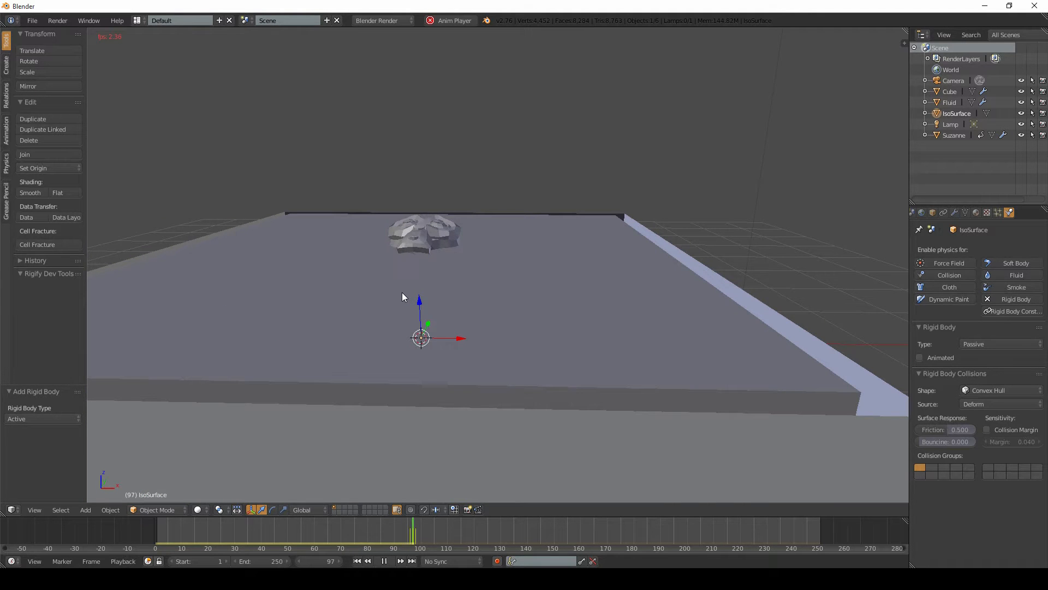
key("alt+a")
- Select Fluid and examine its particles around the monkey head in wireframe shading
right_click(522, 291)
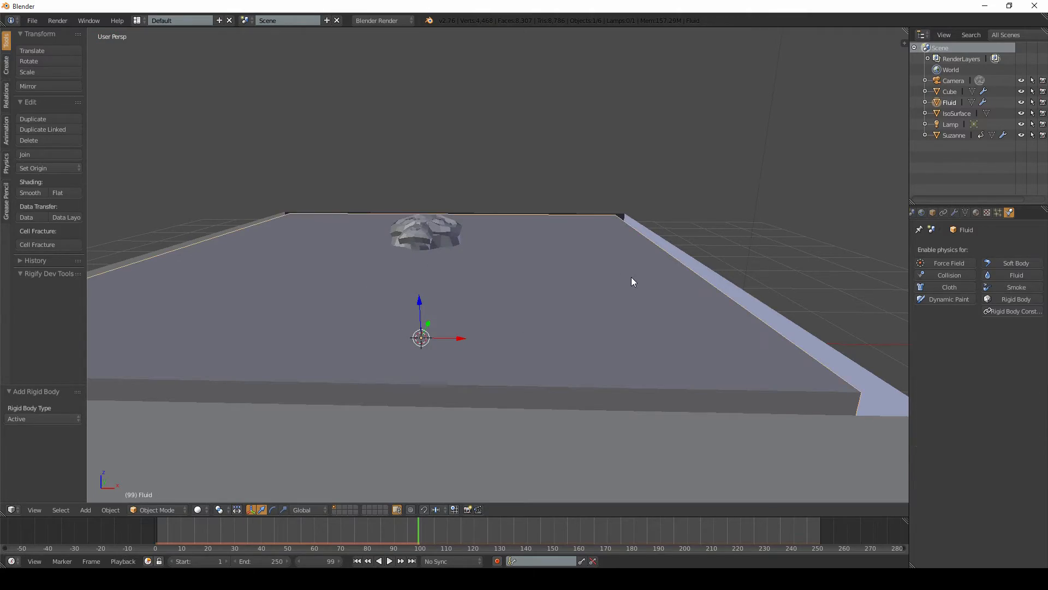
middle_click_drag(631, 277, 622, 271)
key("z")
middle_click_drag(409, 281, 478, 297)
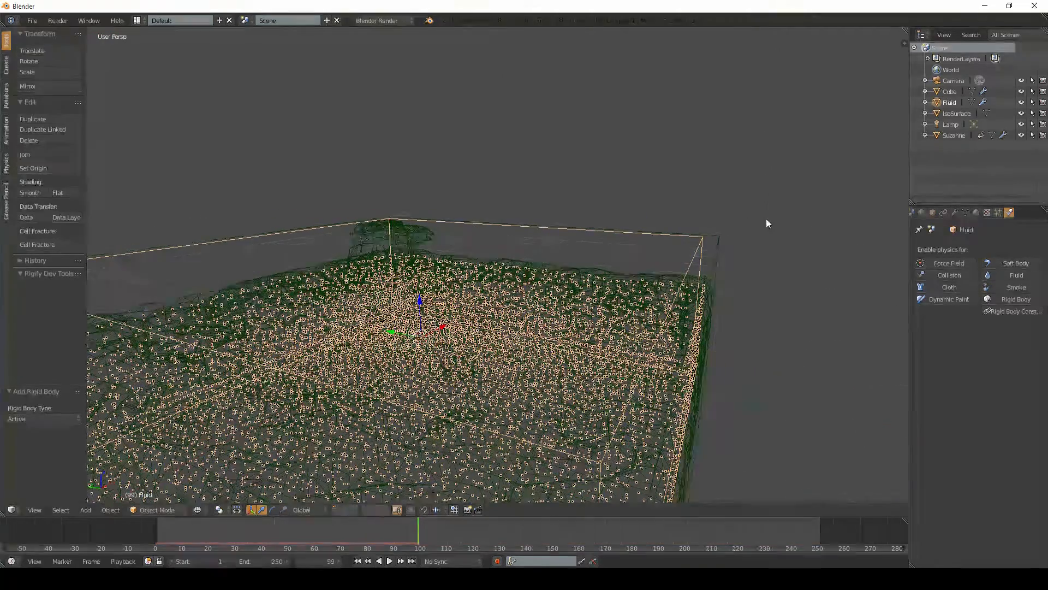
middle_click_drag(396, 277, 507, 285)
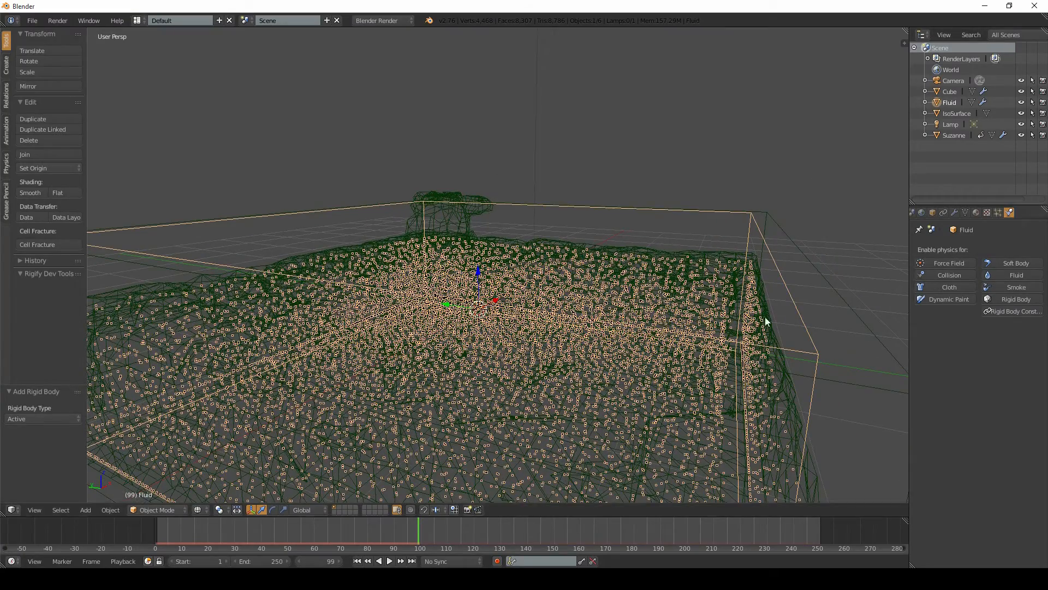
middle_click_drag(488, 230, 509, 208)
middle_click_drag(551, 176, 501, 188)
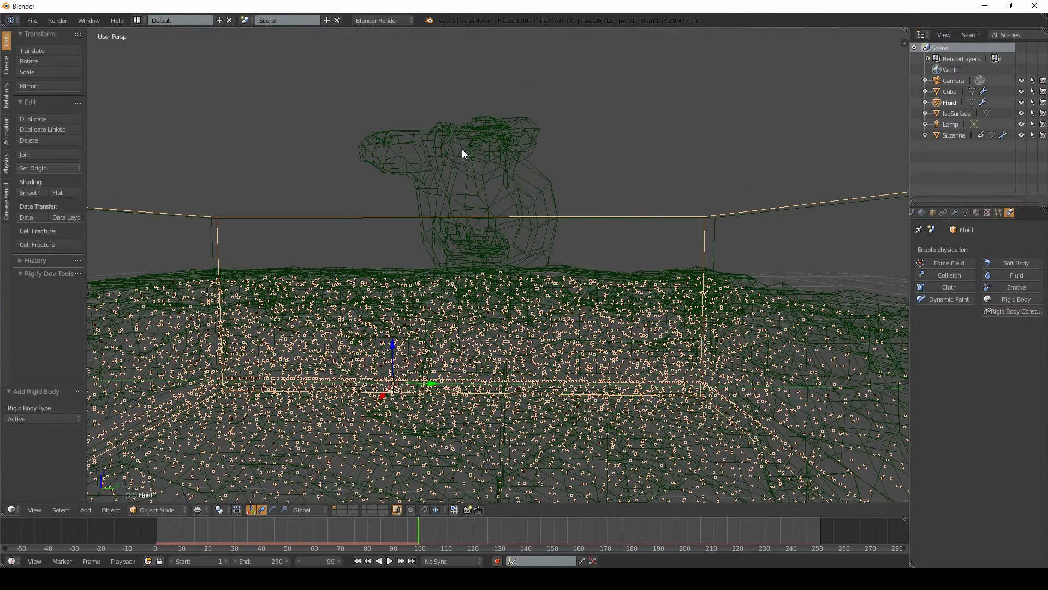
middle_click_drag(464, 152, 464, 344)
- Select Suzanne, return to the first frame and duplicate the monkey head in place
right_click(608, 222)
right_click(587, 224)
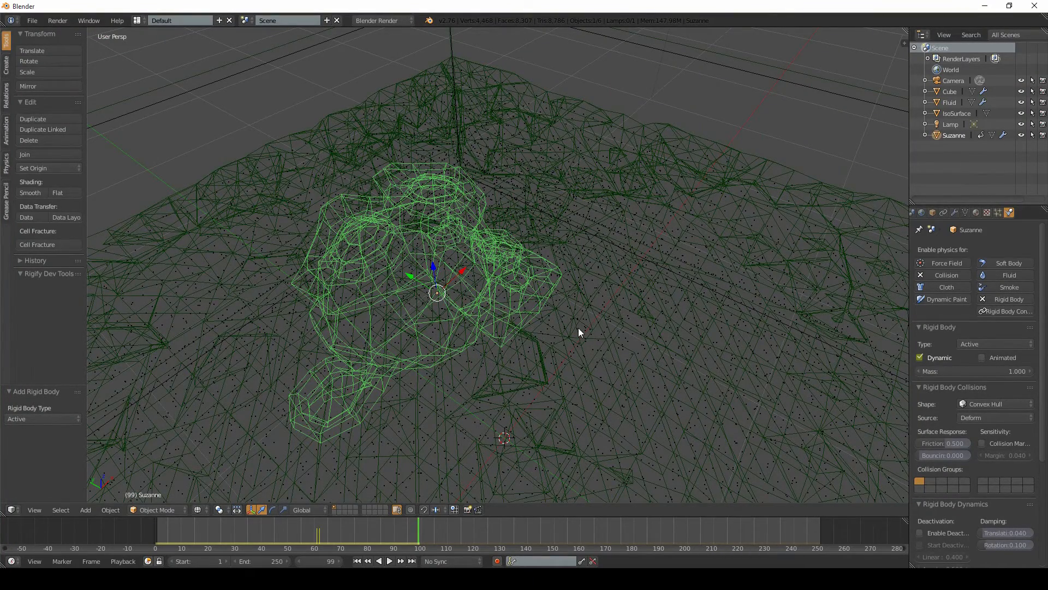
middle_click_drag(578, 328, 604, 337)
scroll(604, 337, "down", 6)
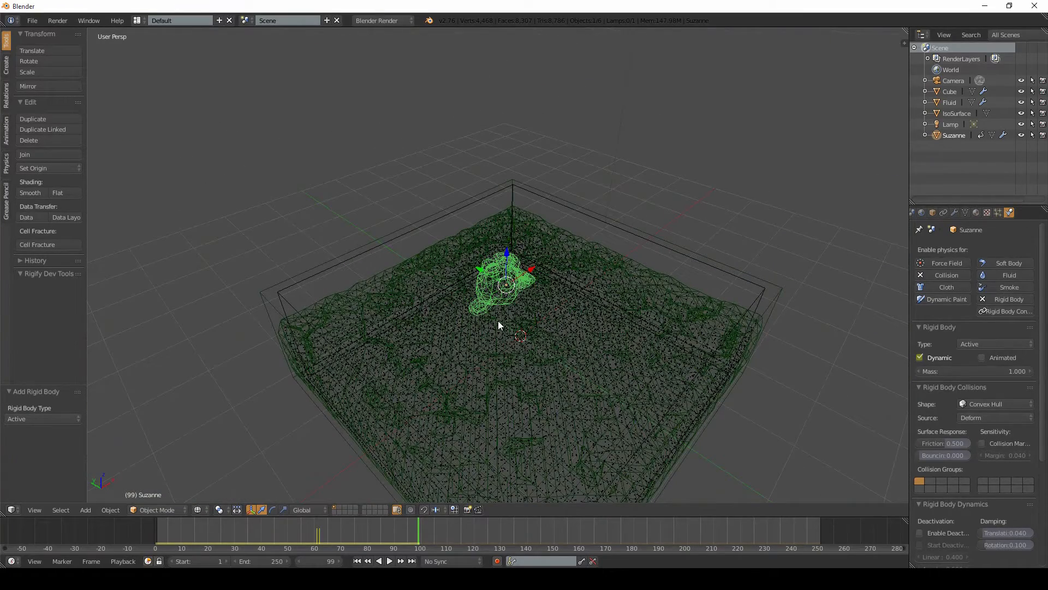
key("shift+Left")
middle_click_drag(464, 218, 485, 230)
key("shift+d")
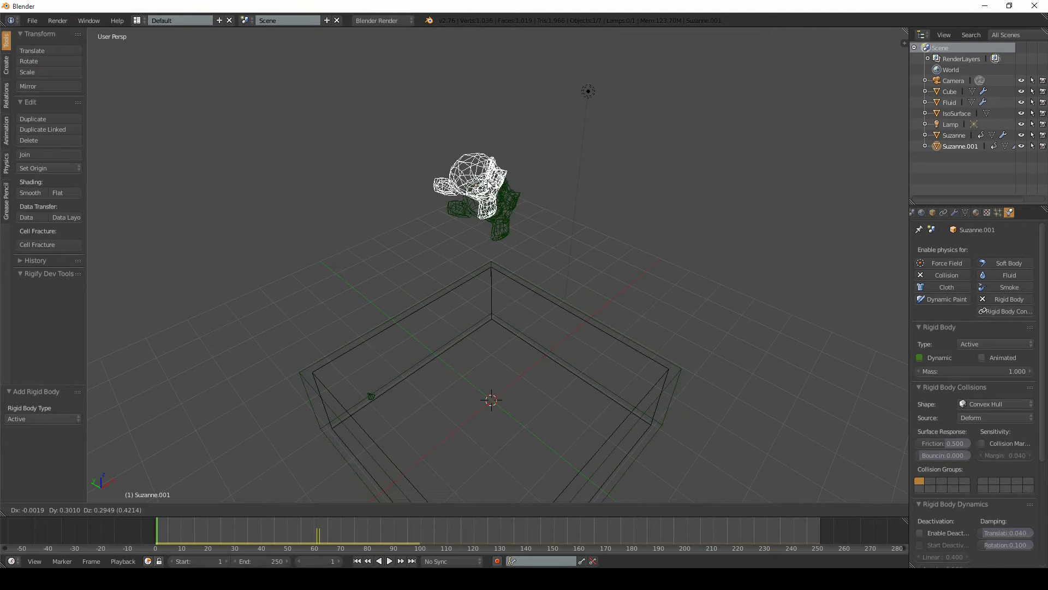
key("Escape")
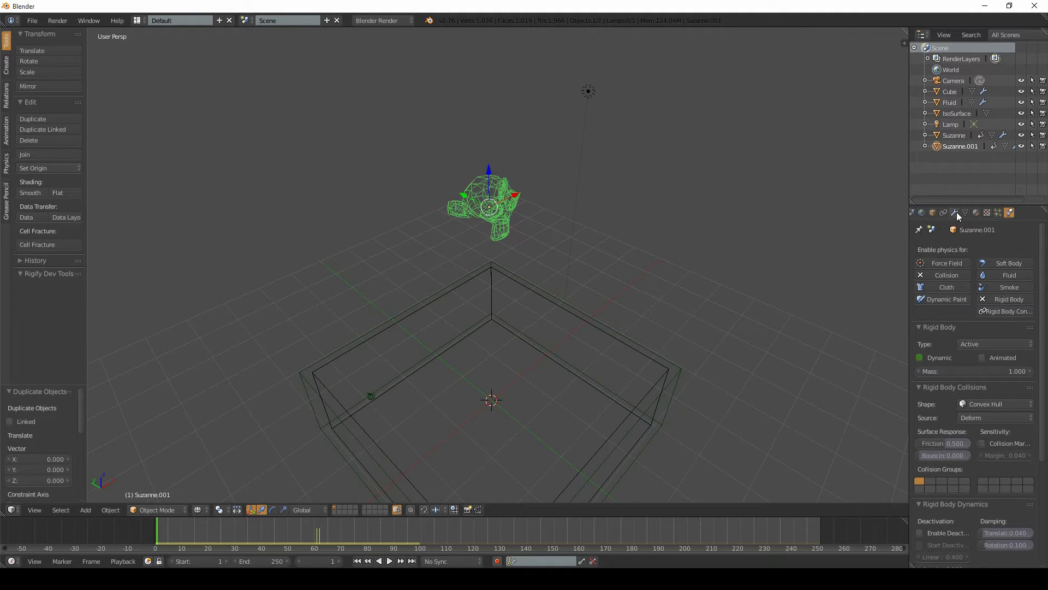
- Reset the duplicate monkey head's collision by removing and re-enabling it, and remove its rigid body physics
scroll(956, 212, "up", 1)
left_click(972, 211)
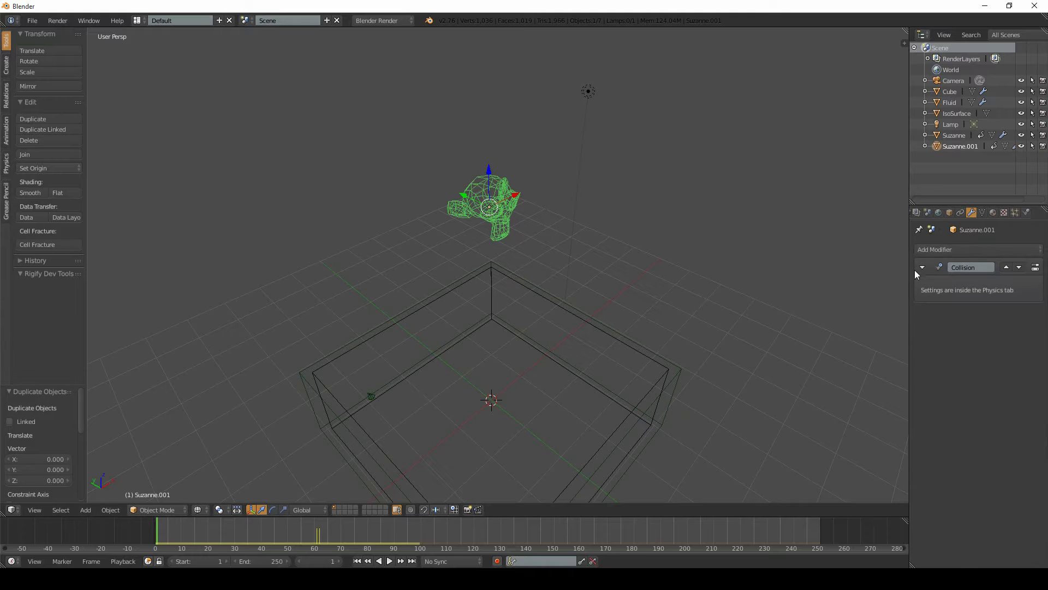
left_click(1025, 213)
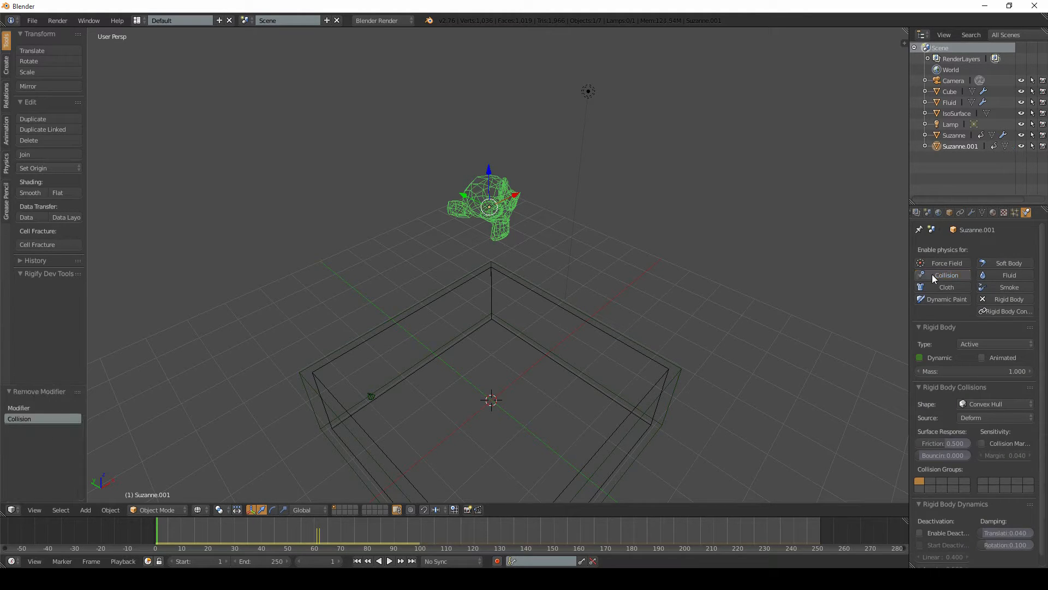
left_click(1004, 294)
scroll(475, 242, "up", 3)
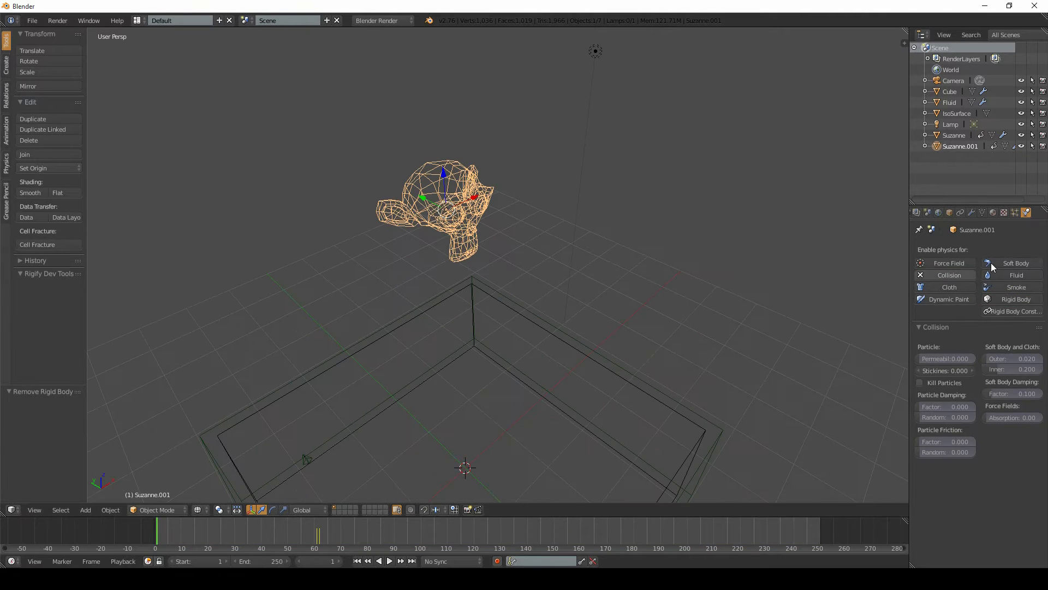
- Add a Displace modifier to the duplicate monkey head and move it above the Collision modifier
left_click(971, 213)
left_click(976, 250)
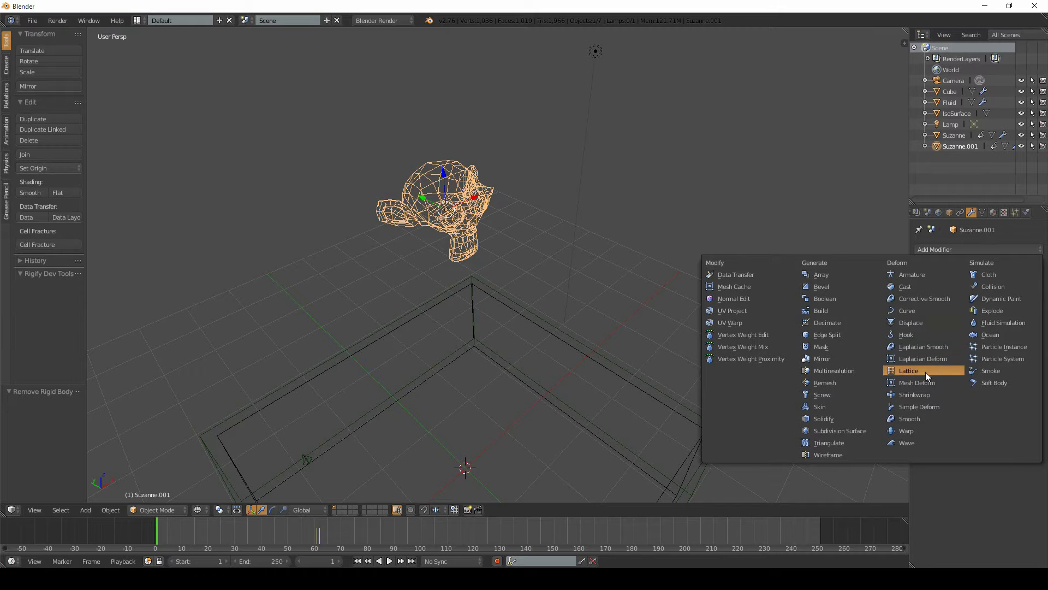
left_click(913, 322)
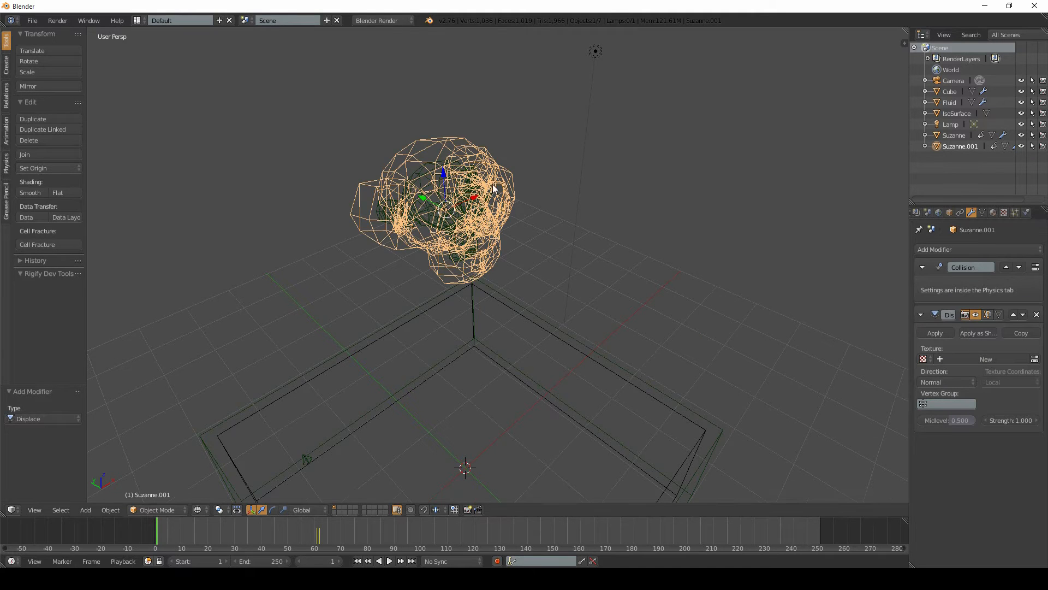
scroll(494, 189, "up", 4)
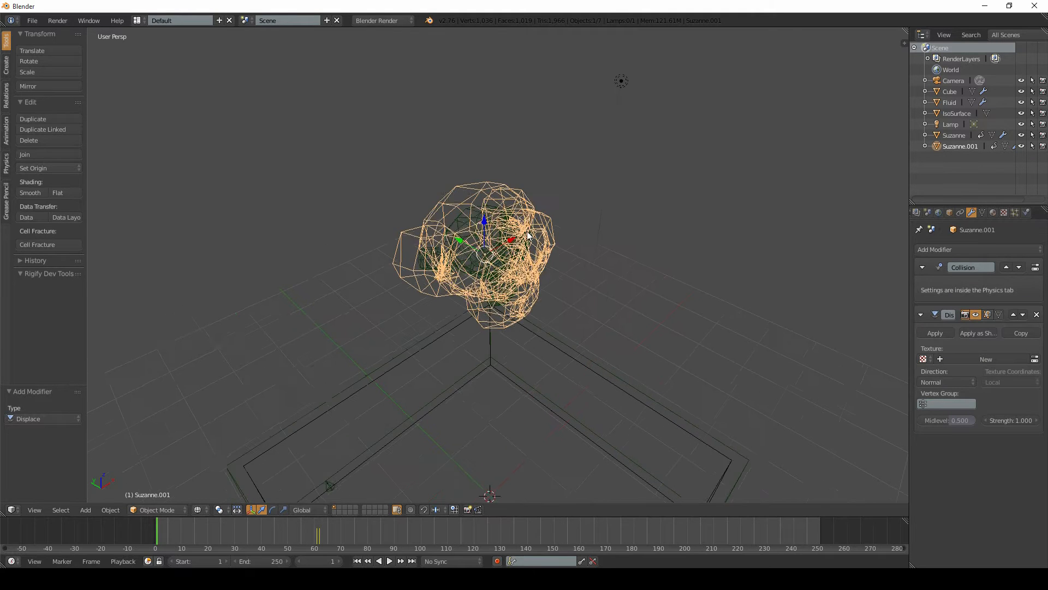
left_click(1014, 316)
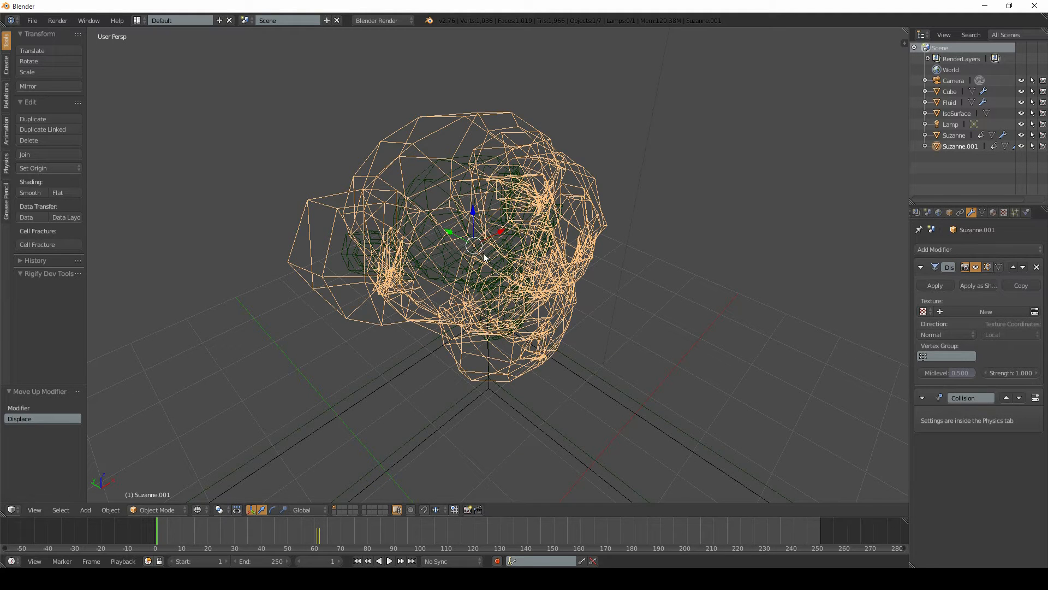
middle_click_drag(350, 180, 355, 230)
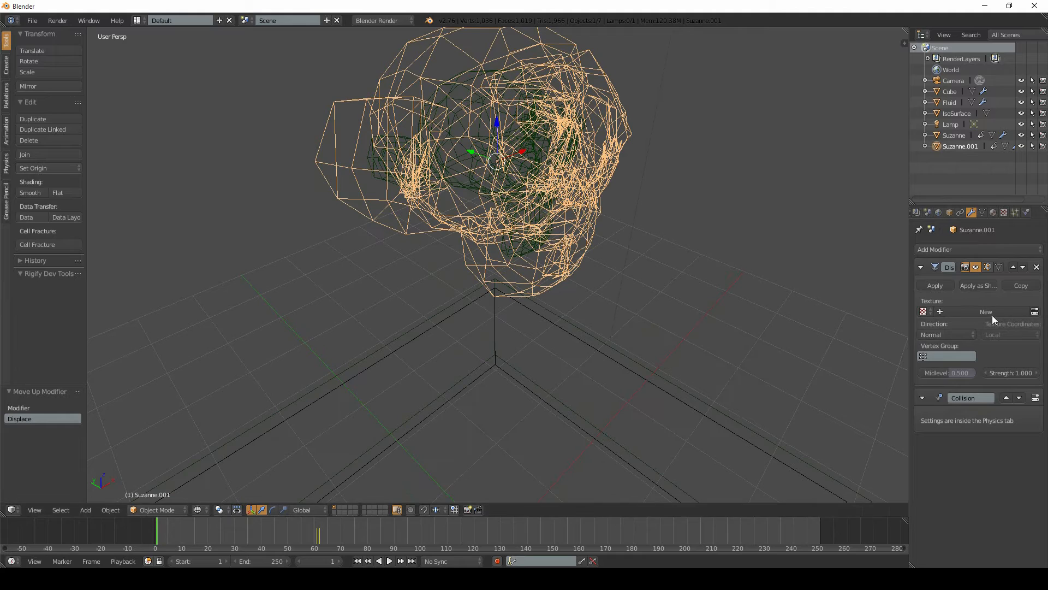
middle_click_drag(505, 276, 477, 311)
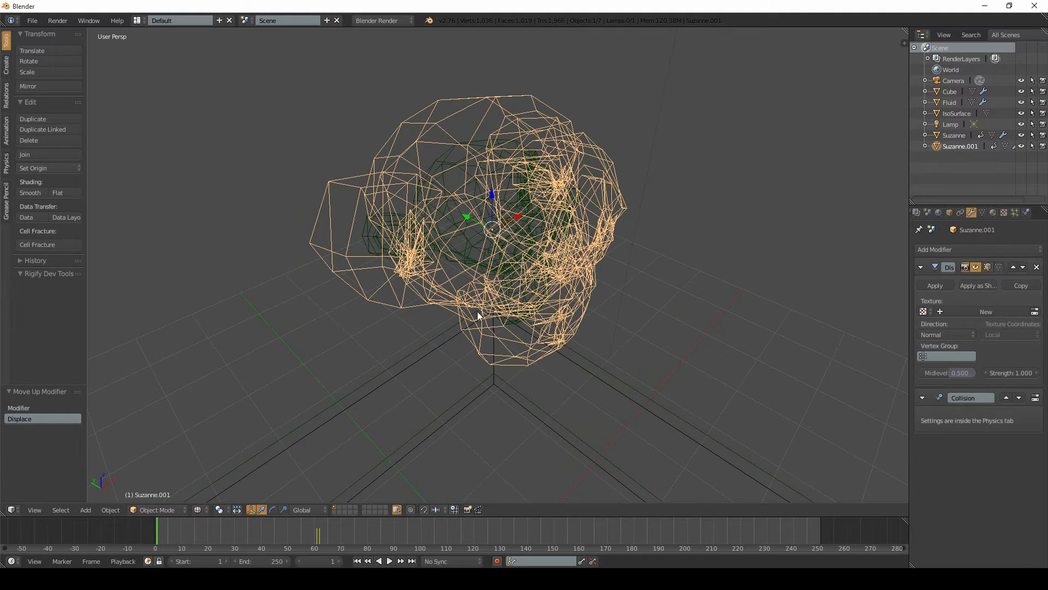
- Parent the enlarged duplicate monkey head to the original Suzanne using the Object parent type
mouse_move(464, 249)
middle_mouse_down()
mouse_move(443, 248)
mouse_move(458, 252)
middle_mouse_up()
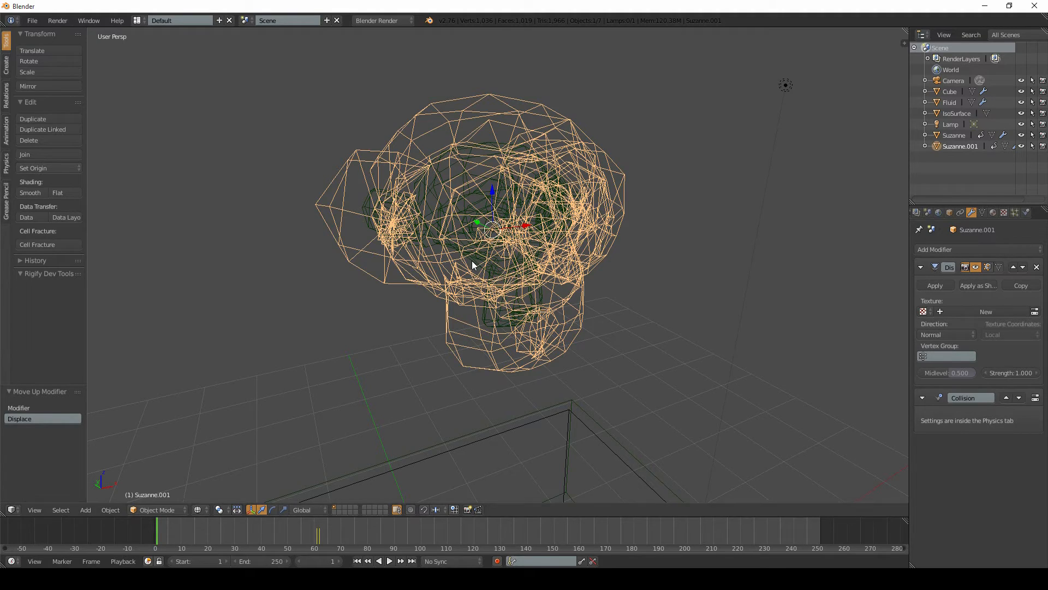
middle_click_drag(474, 263, 493, 237)
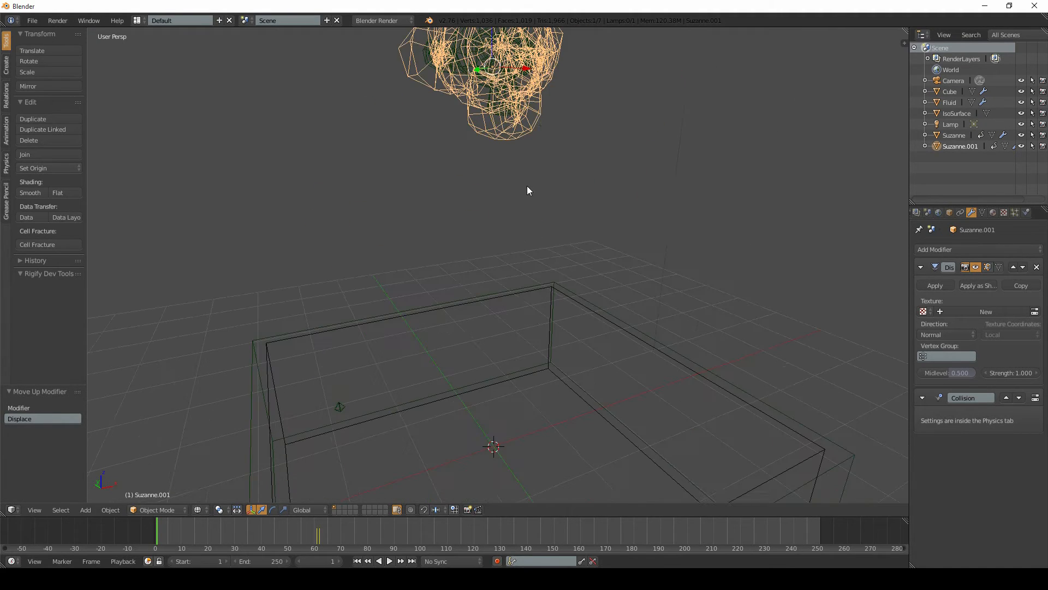
middle_click_drag(528, 190, 522, 196)
middle_click_drag(512, 117, 485, 149)
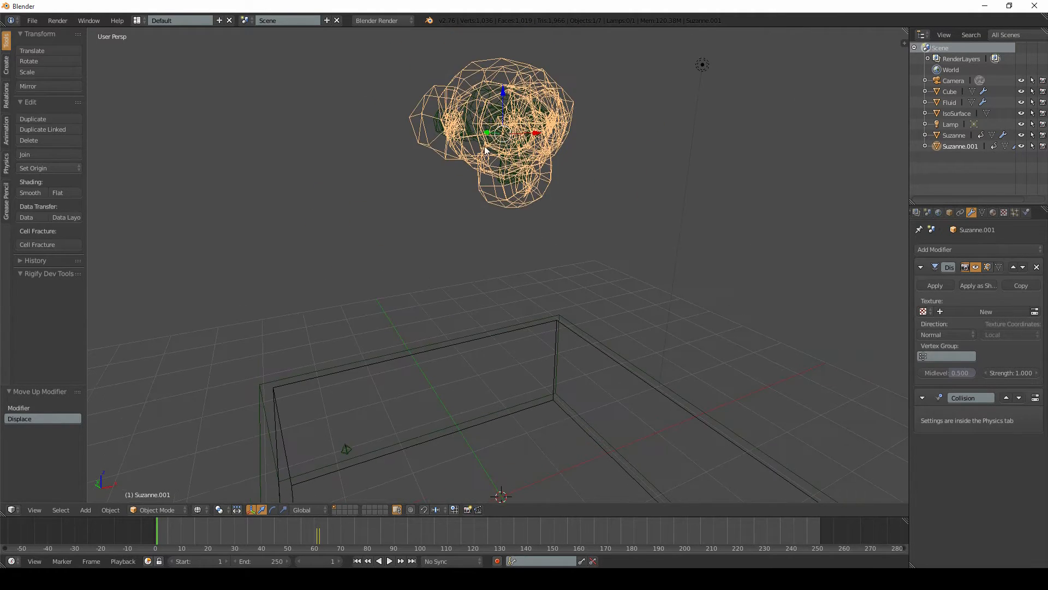
right_click(490, 112, "shift")
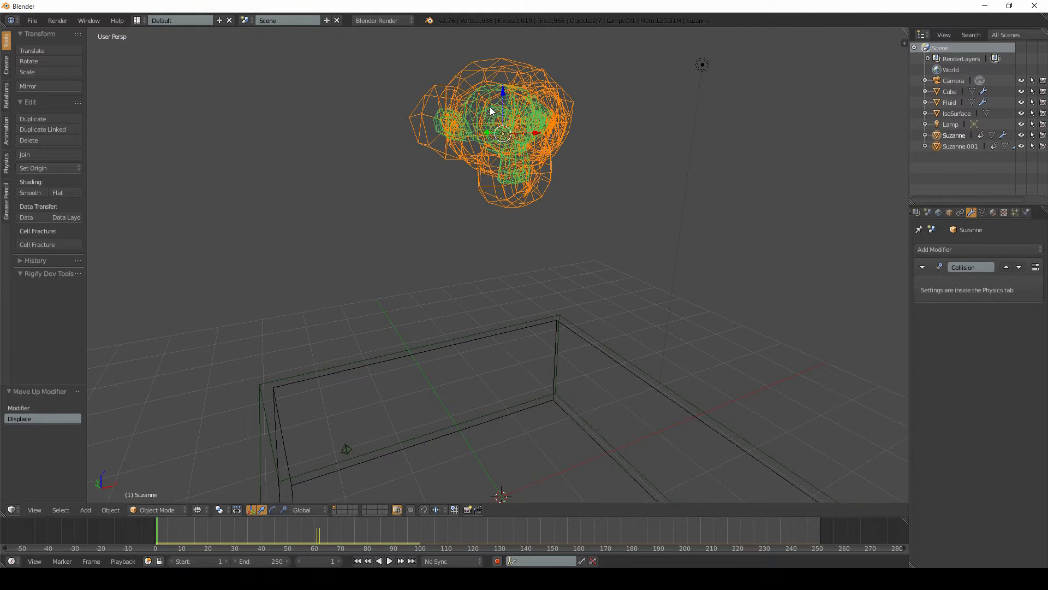
key("ctrl+p")
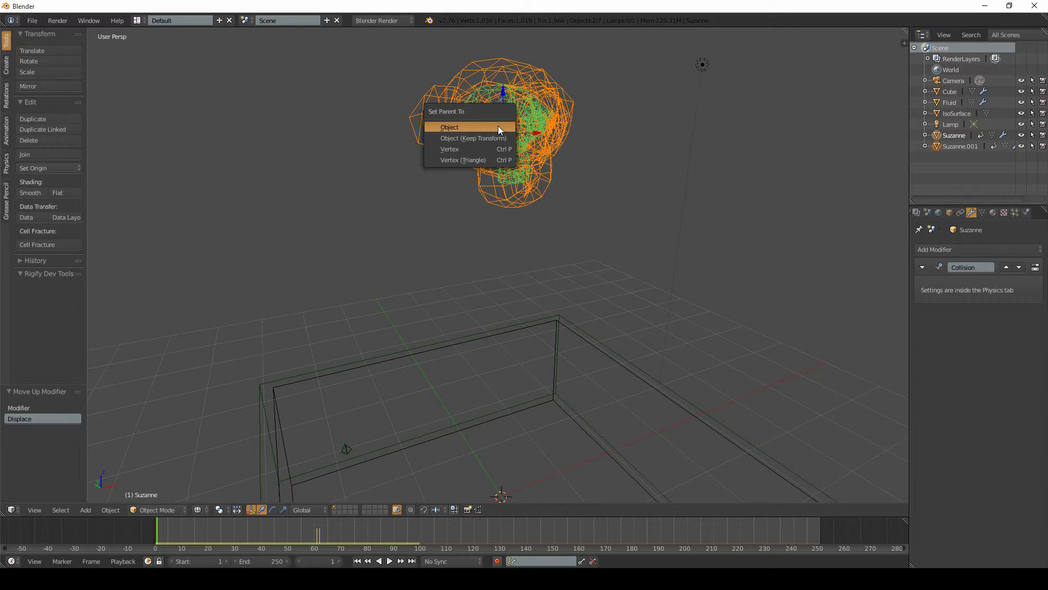
left_click(485, 127)
- Play the first few frames to check the parented monkey heads, and return to frame 1
middle_click_drag(485, 127, 506, 191)
key("alt+a")
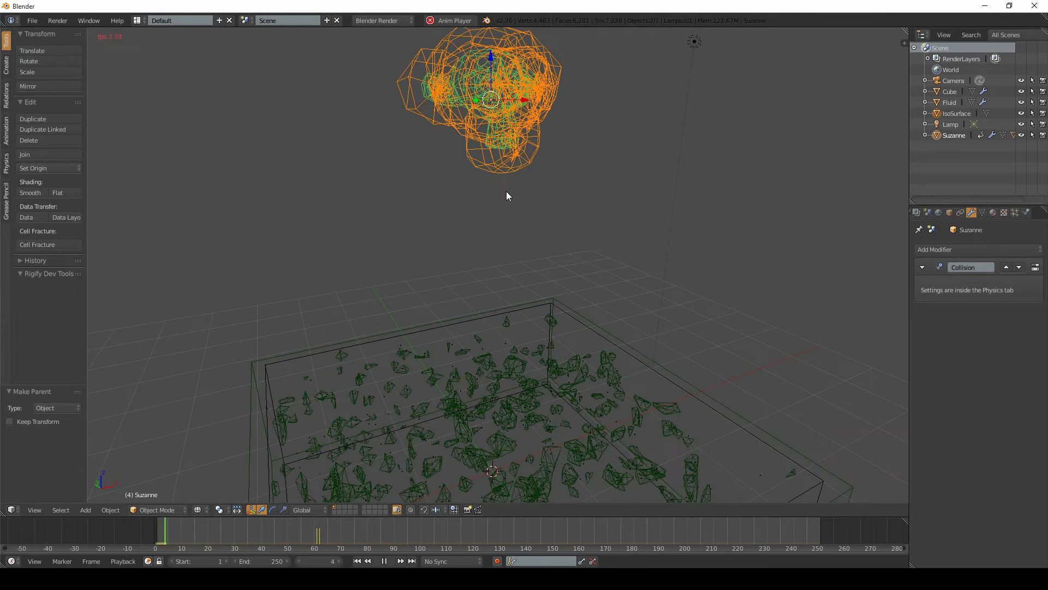
key("Escape")
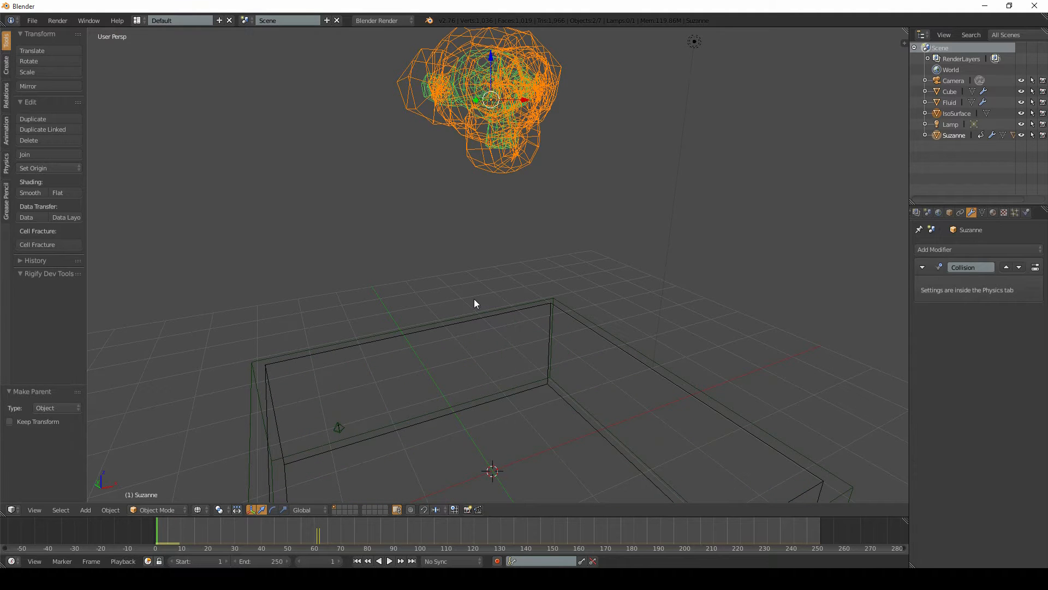
- Select the original Suzanne alone and examine its rigid body and collision physics settings
middle_click_drag(473, 299, 473, 289)
right_click(492, 113)
right_click(493, 114)
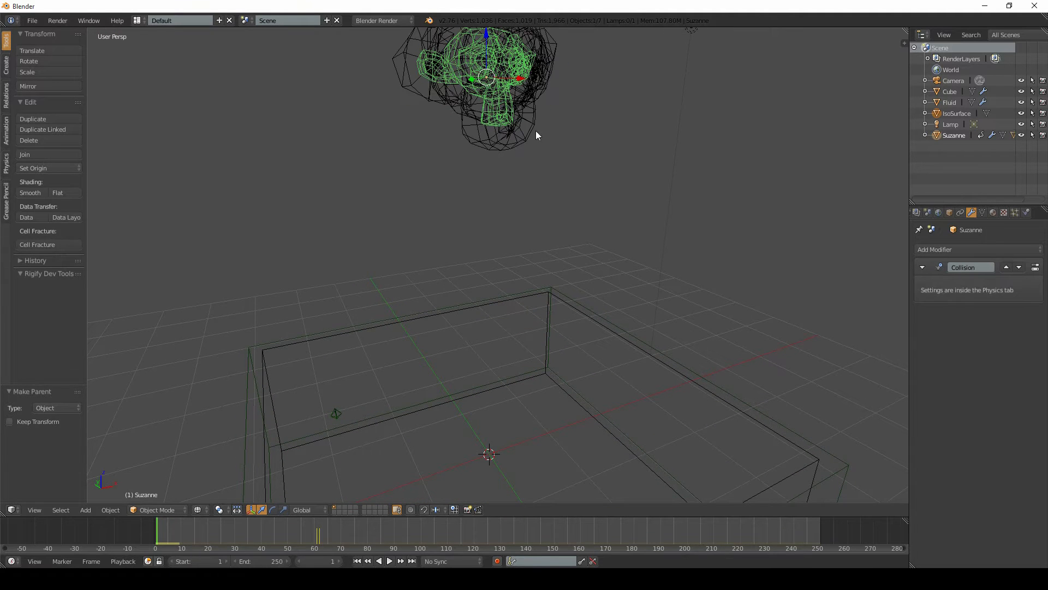
left_click(1026, 212)
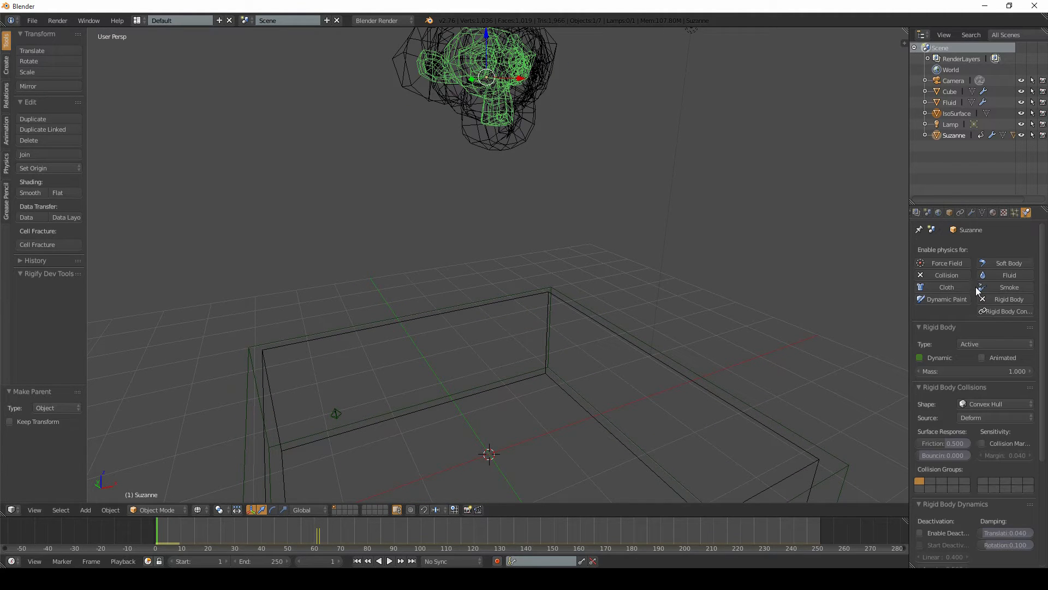
scroll(978, 291, "down", 6)
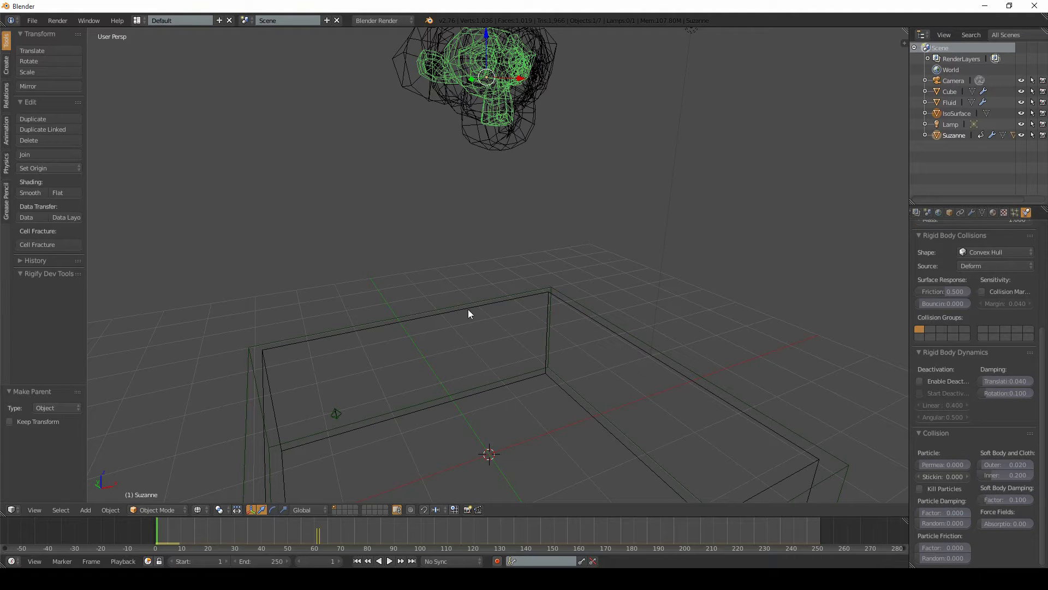
- Add a Displace modifier to IsoSurface and set its strength to -0.1
right_click(337, 413)
scroll(982, 240, "up", 5)
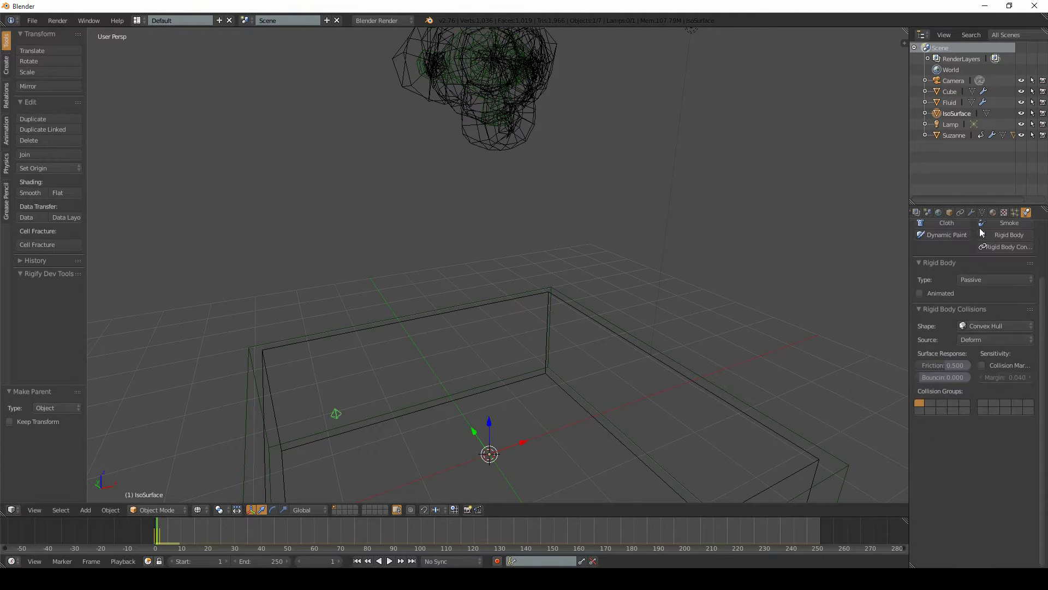
left_click(971, 213)
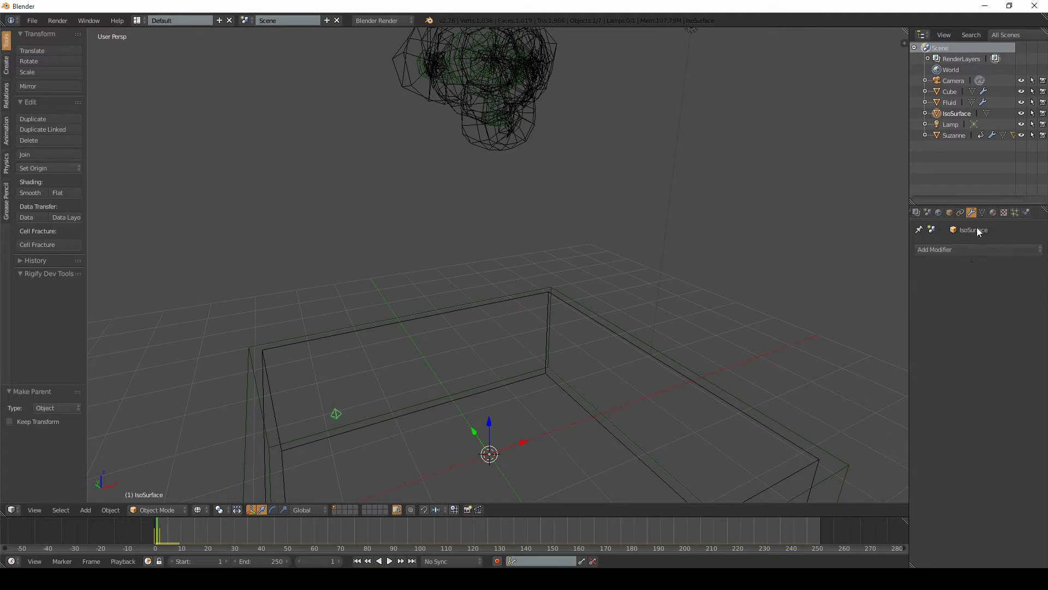
left_click(975, 249)
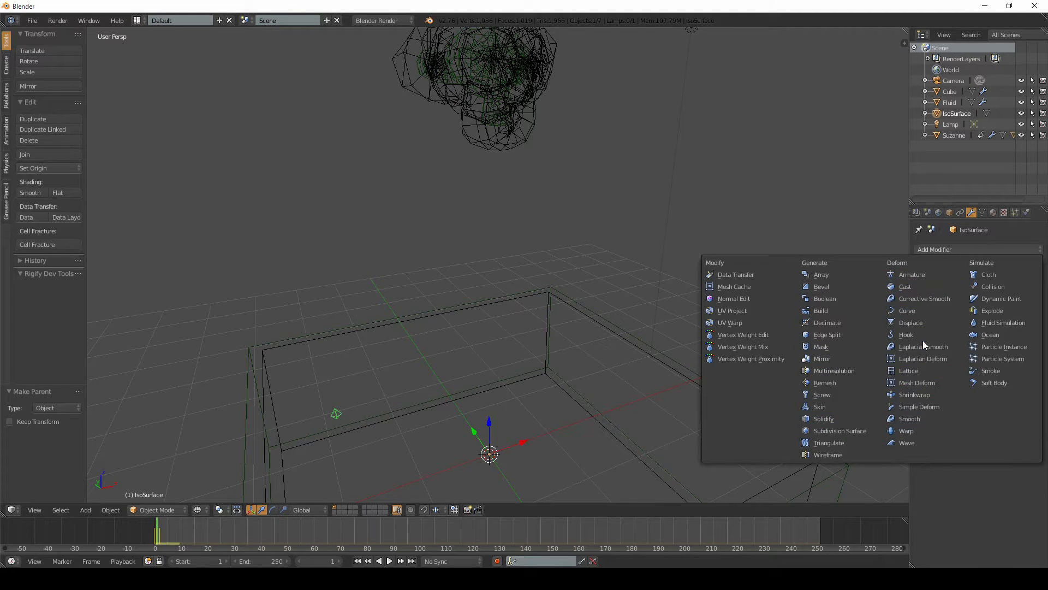
left_click(911, 323)
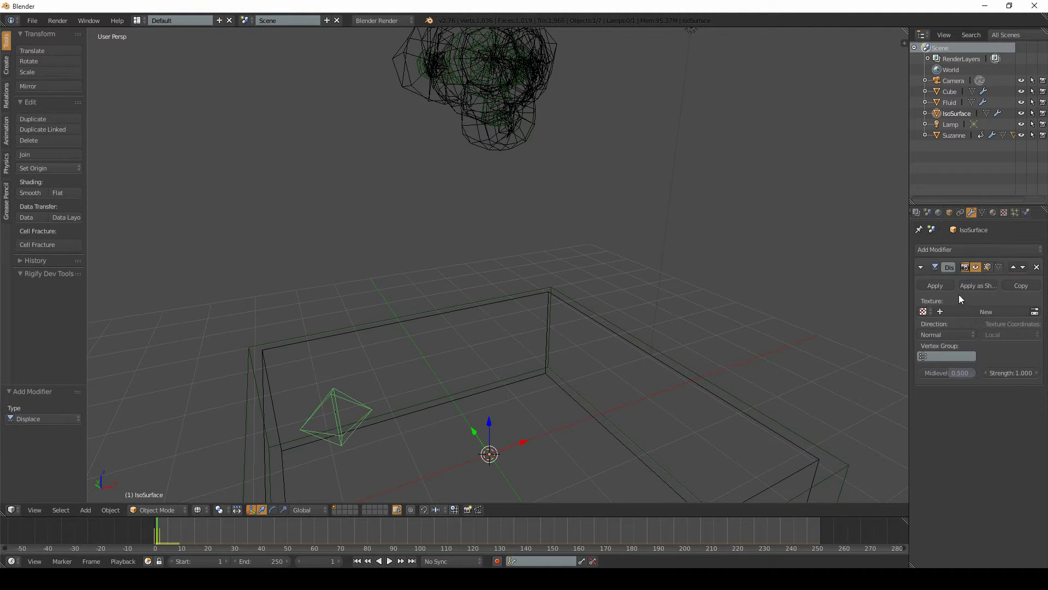
middle_click_drag(433, 383, 406, 306)
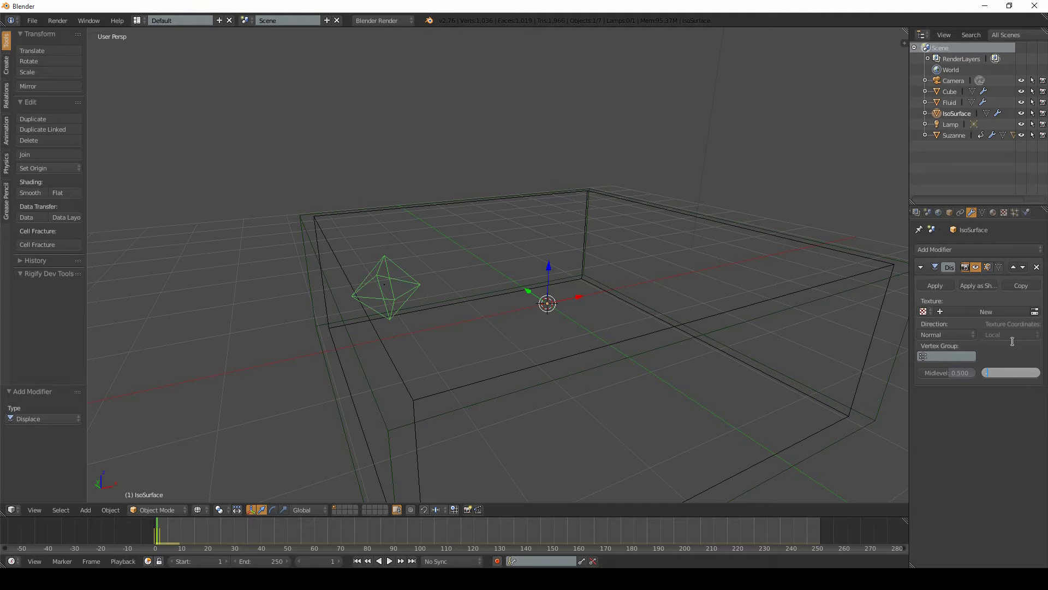
key("Return")
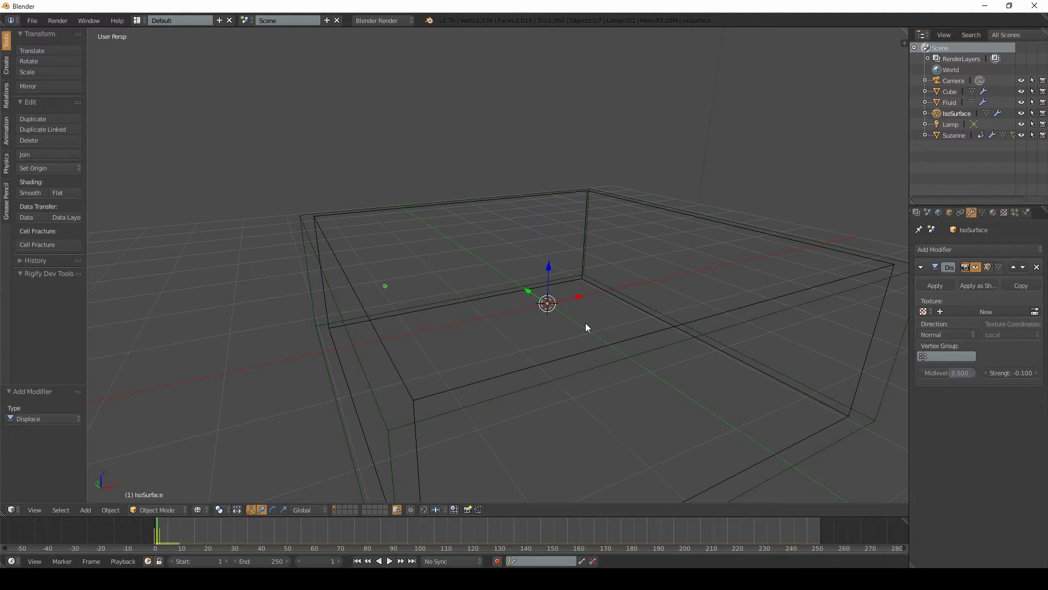
middle_click_drag(585, 323, 586, 329)
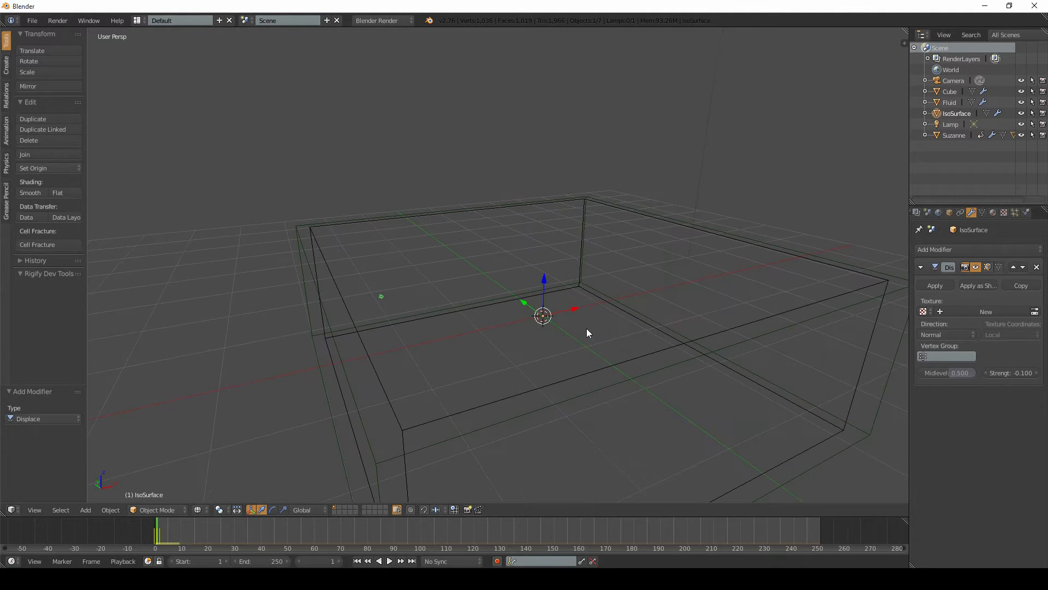
left_click(977, 267)
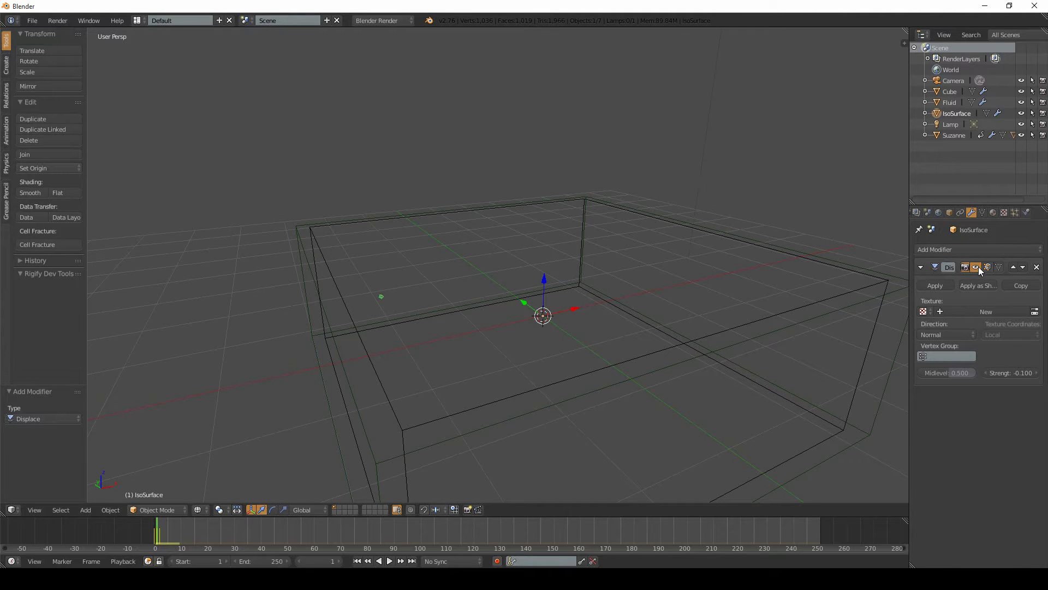
- Play the simulation up to frame 91 and examine the displaced IsoSurface mesh around the monkey head
middle_click_drag(594, 314, 421, 361)
key("alt+a")
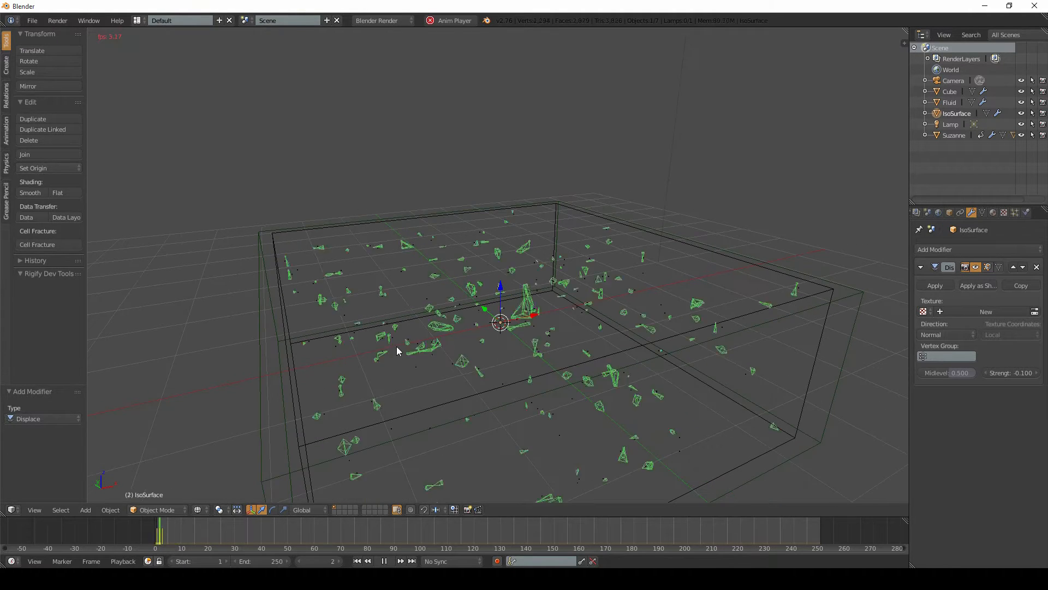
middle_click_drag(438, 300, 437, 299, "shift")
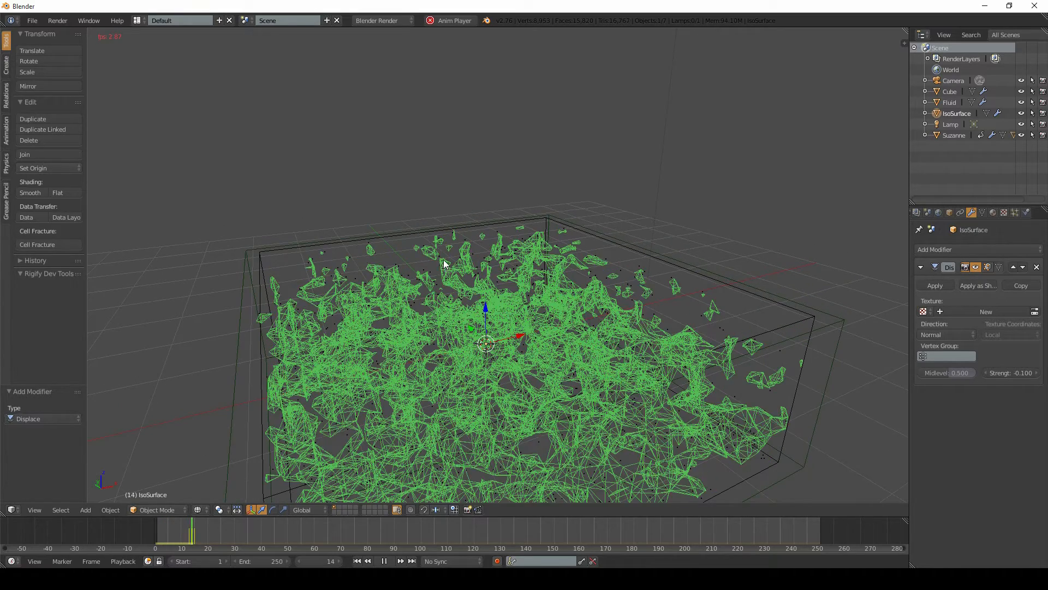
scroll(443, 265, "down", 2)
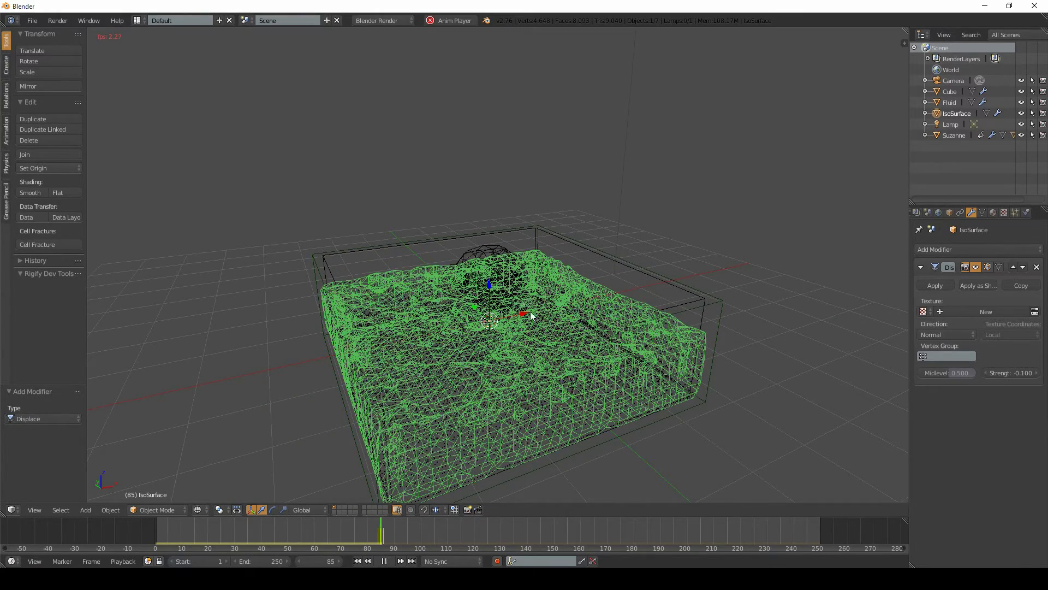
middle_click_drag(480, 328, 486, 306)
key("alt+a")
scroll(501, 290, "up", 5)
scroll(491, 287, "down", 5)
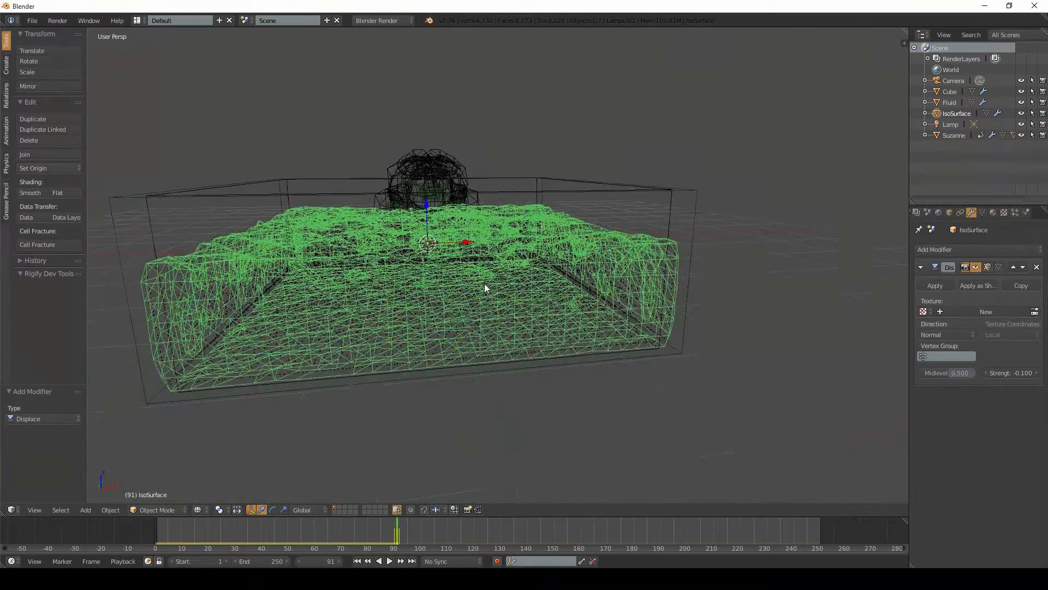
- Select Fluid, inspect its particles against the fluid mesh, and switch the viewport to solid shading
scroll(574, 248, "up", 4)
right_click(613, 232)
middle_click_drag(440, 375, 552, 284)
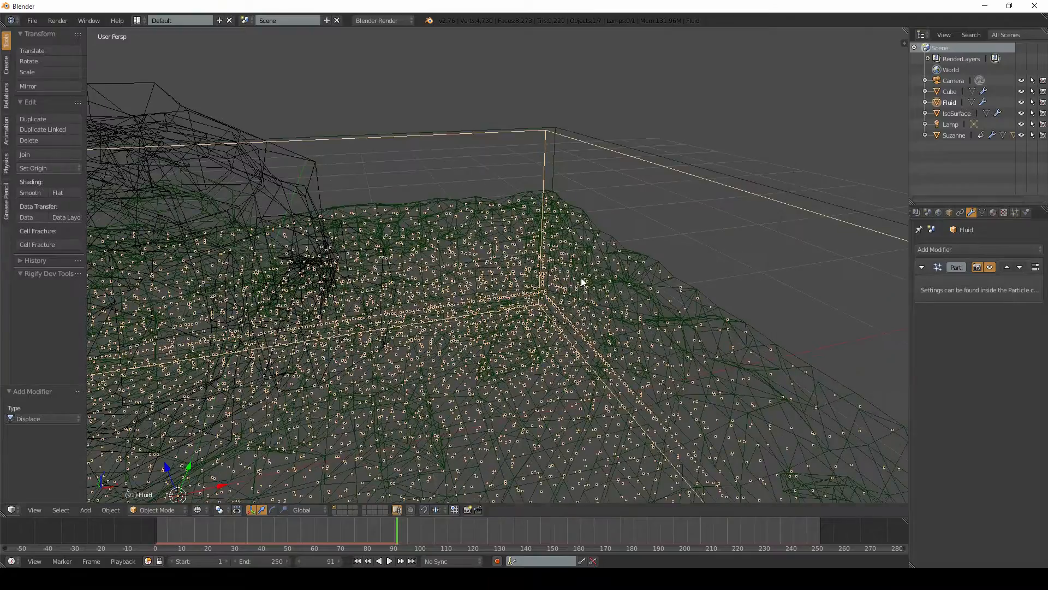
key("z")
scroll(503, 287, "down", 8)
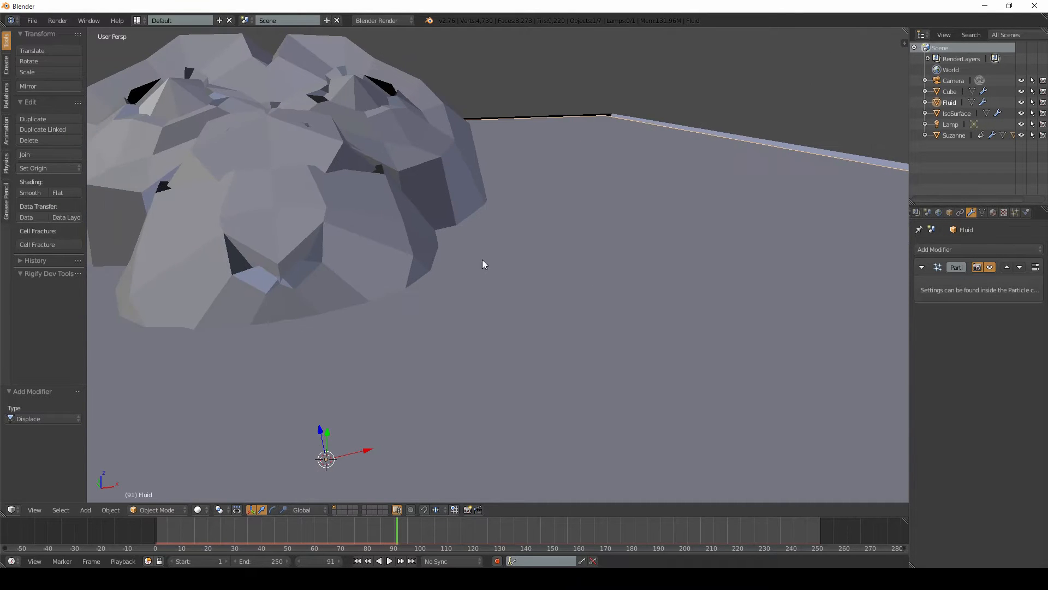
scroll(977, 212, "left", 2)
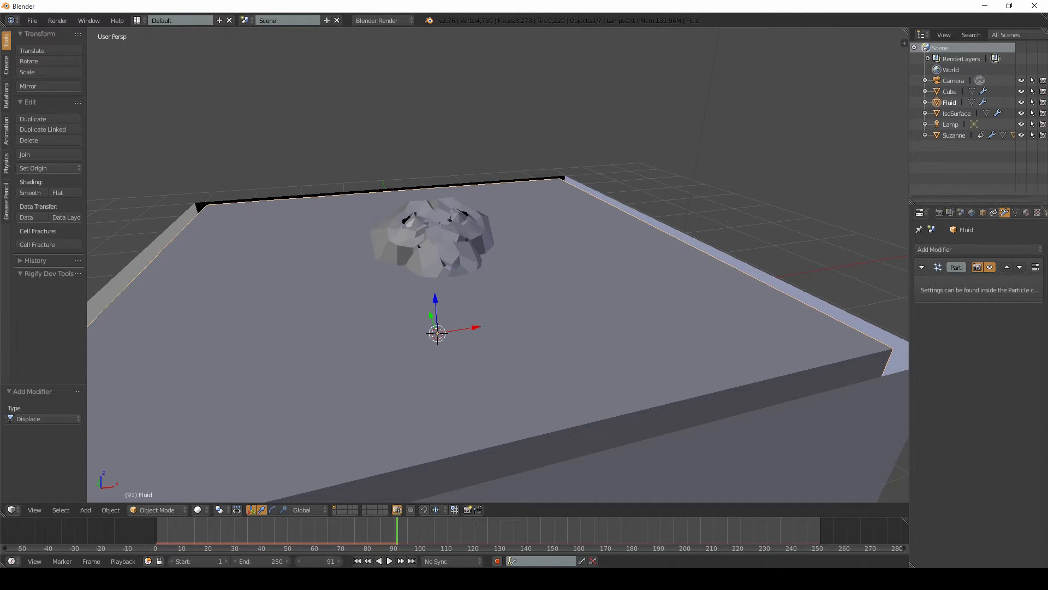
- Widen the properties area and set Fluid's maximum draw type to Wire in its object display settings
left_click(983, 213)
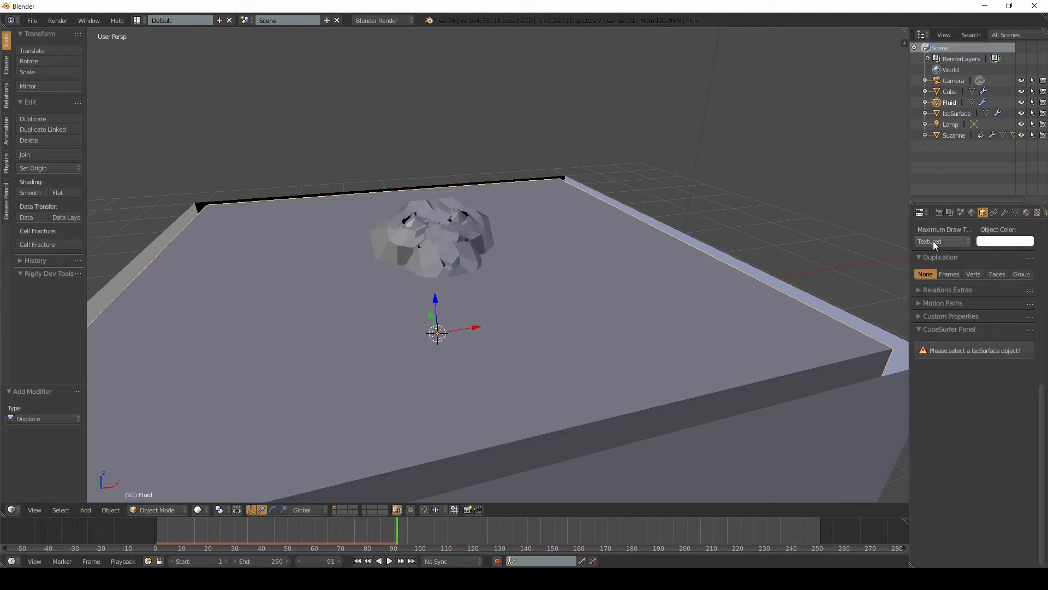
scroll(932, 241, "up", 2)
left_click_drag(909, 273, 878, 289)
scroll(908, 296, "up", 1)
left_click(915, 304)
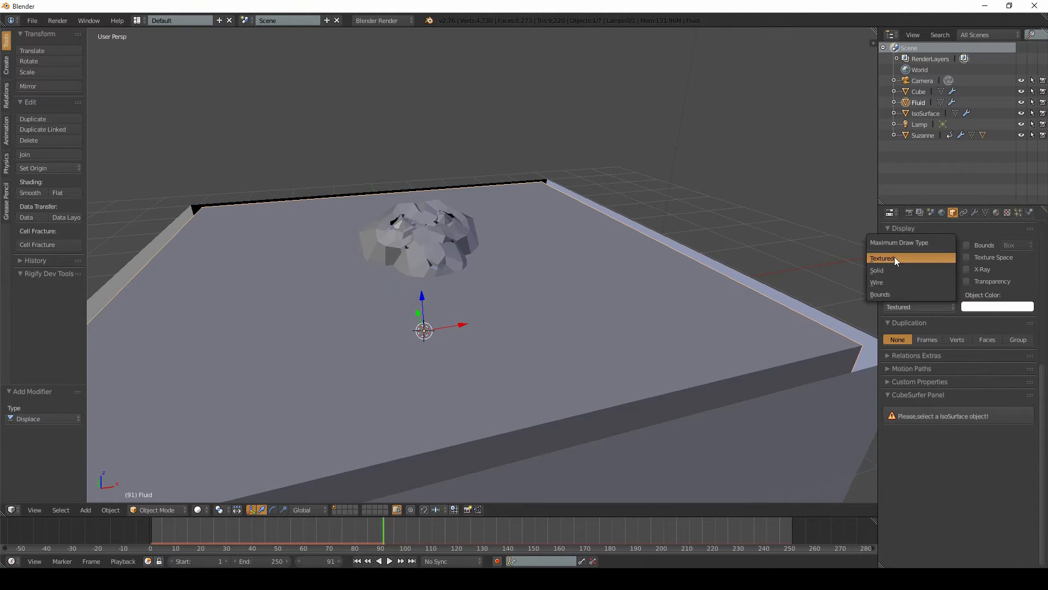
left_click(894, 256)
middle_click_drag(528, 298, 552, 270, "shift")
left_click(911, 305)
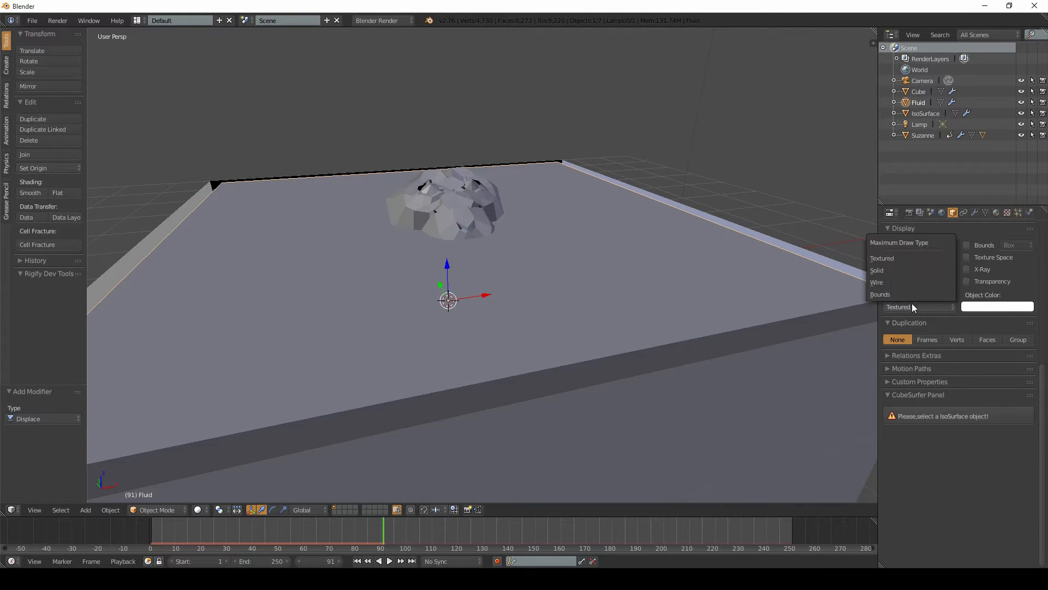
left_click(902, 282)
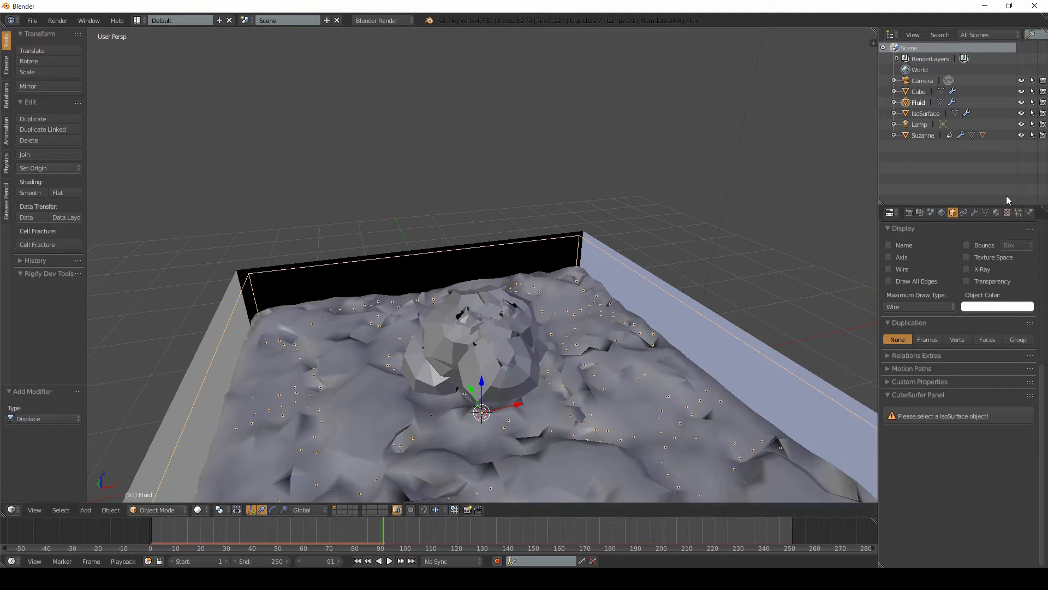
- Set the maximum draw type of the displaced collision shell around the monkey head to Wire
middle_click_drag(1029, 215, 1011, 215)
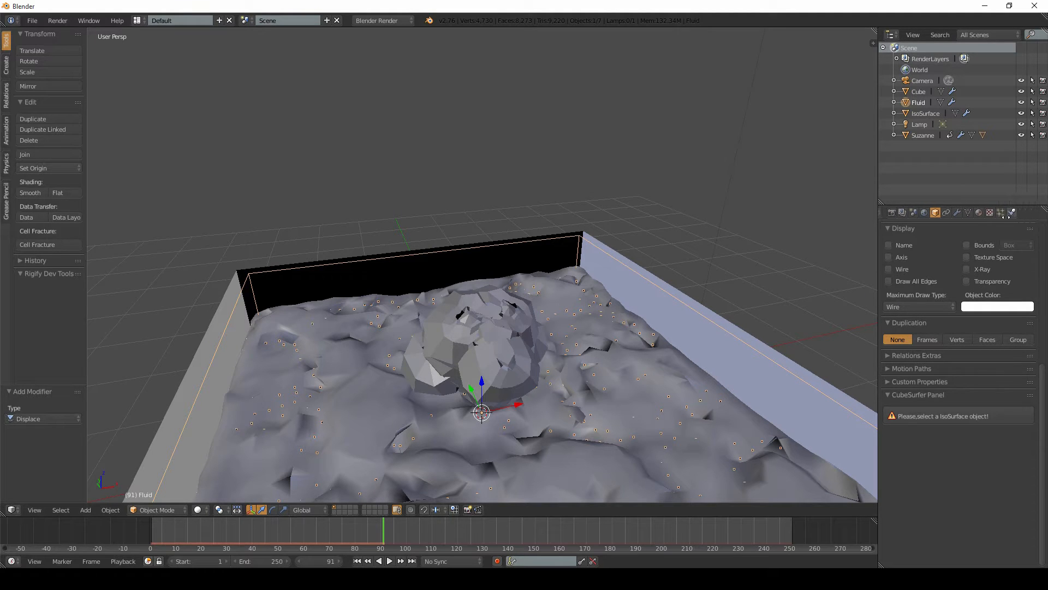
right_click(481, 348)
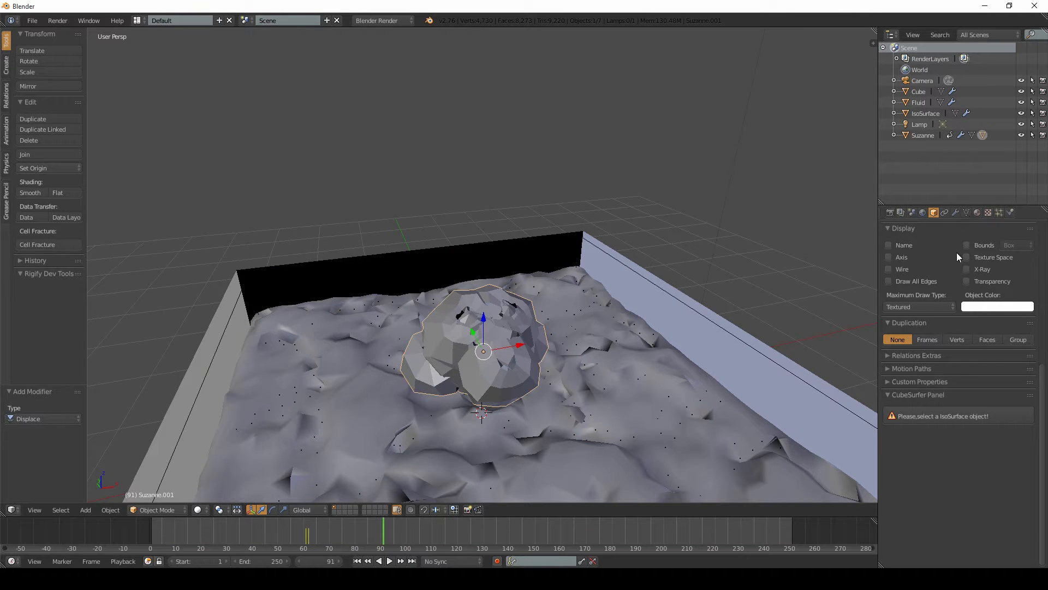
left_click(928, 306)
left_click(928, 282)
- Play the animation and examine the monkey head inside its wireframe shell from close up and from the side
mouse_move(702, 318)
middle_mouse_down()
mouse_move(544, 279)
mouse_move(542, 258)
mouse_move(545, 349)
mouse_move(532, 276)
mouse_move(580, 347)
mouse_move(515, 273)
middle_mouse_up()
scroll(545, 349, "up", 3)
key("alt+a")
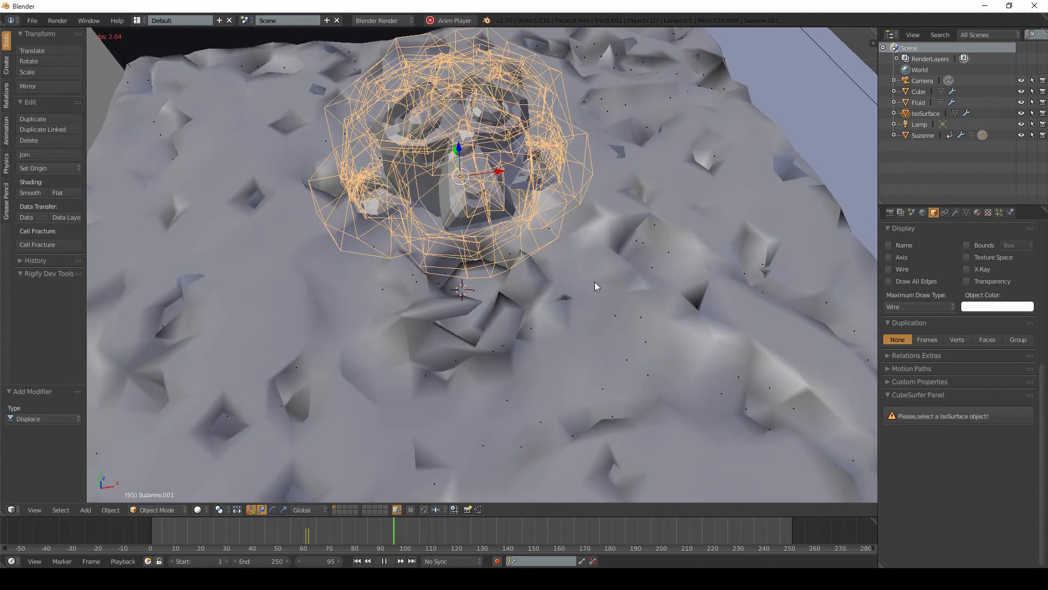
middle_click_drag(595, 282, 693, 231)
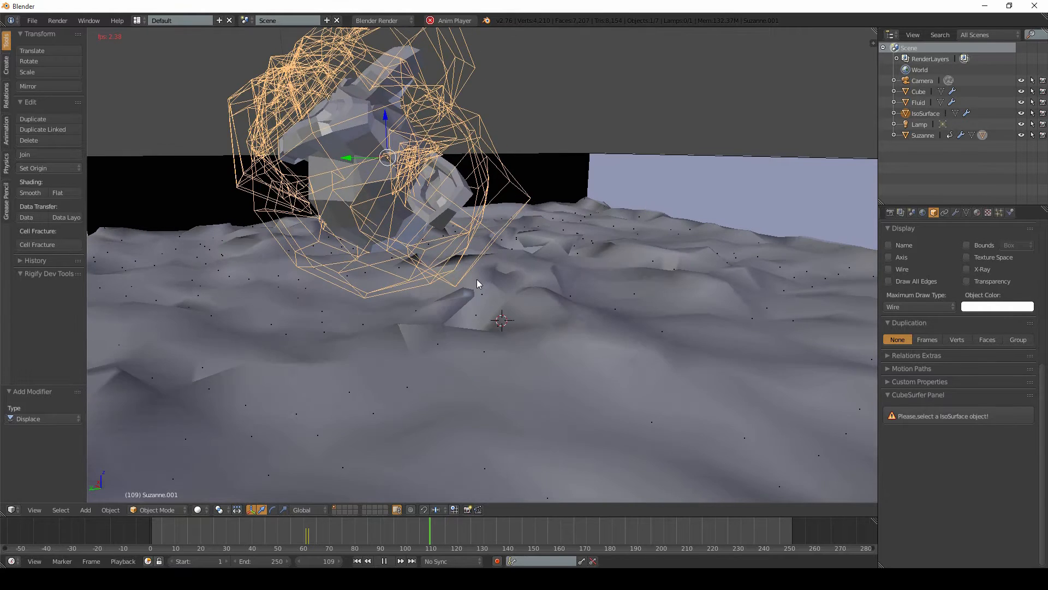
key("Escape")
- Set the rigid body collision shape of the IsoSurface fluid mesh to Mesh
right_click(690, 323)
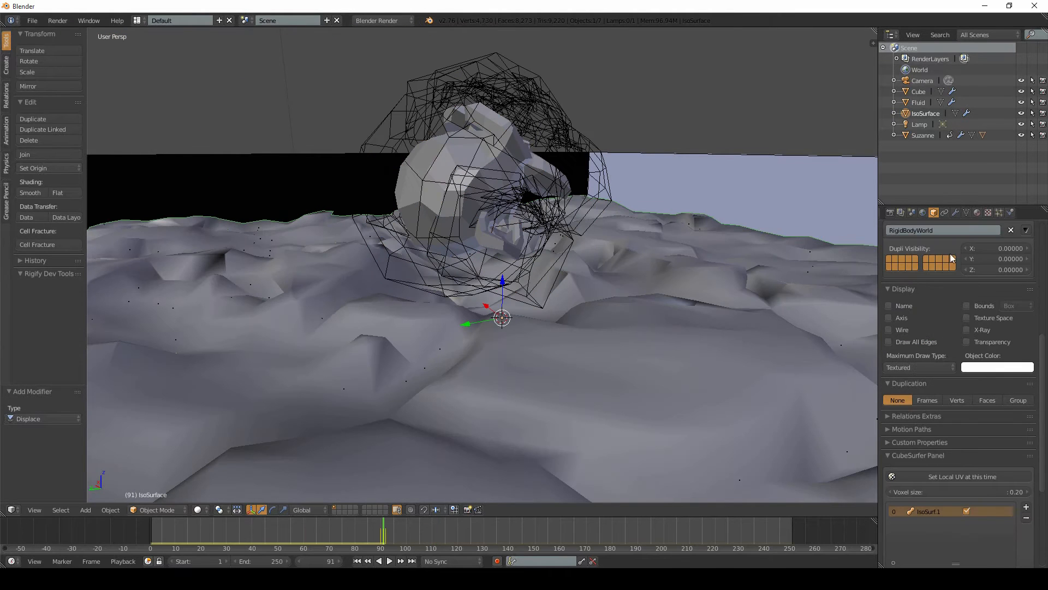
scroll(985, 214, "down", 2)
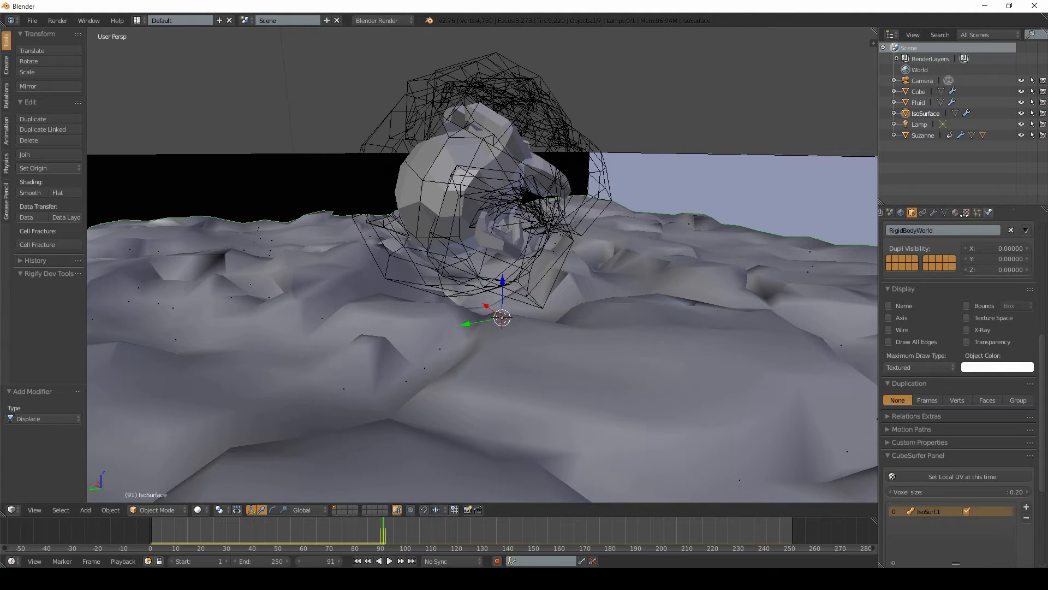
left_click(990, 212)
left_click(974, 389)
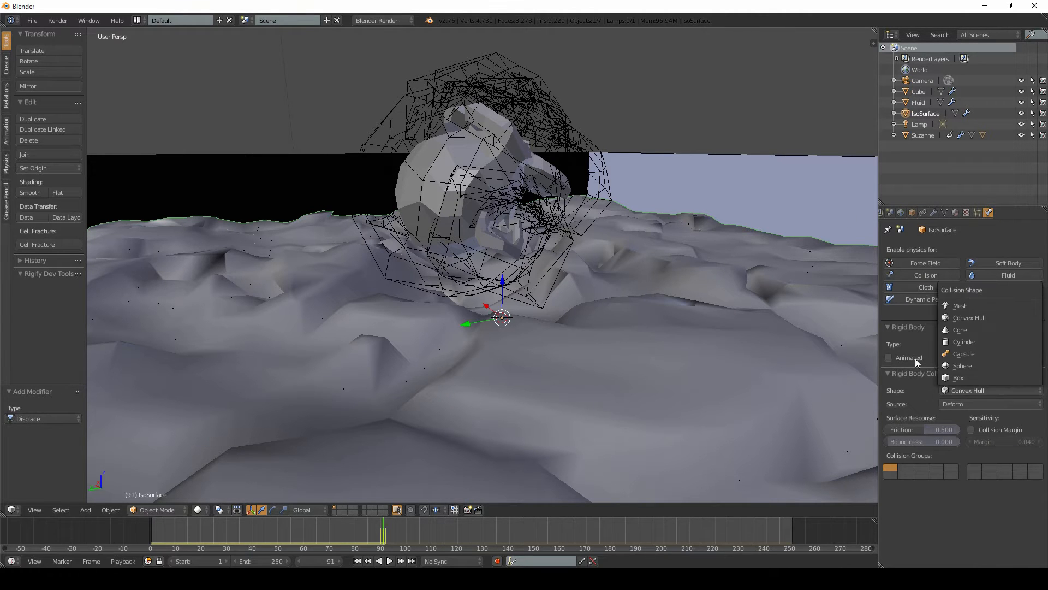
left_click(960, 305)
- Play the simulation and examine how the monkey head interacts with the fluid surface, including near the container corner
key("alt+a")
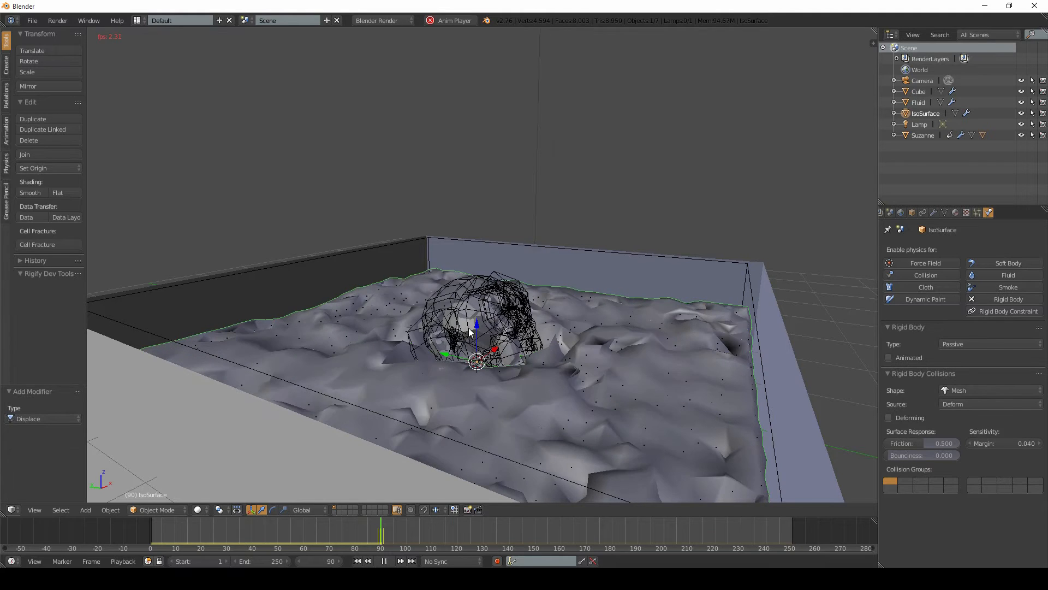
middle_click_drag(453, 333, 485, 326)
middle_click_drag(466, 384, 428, 448)
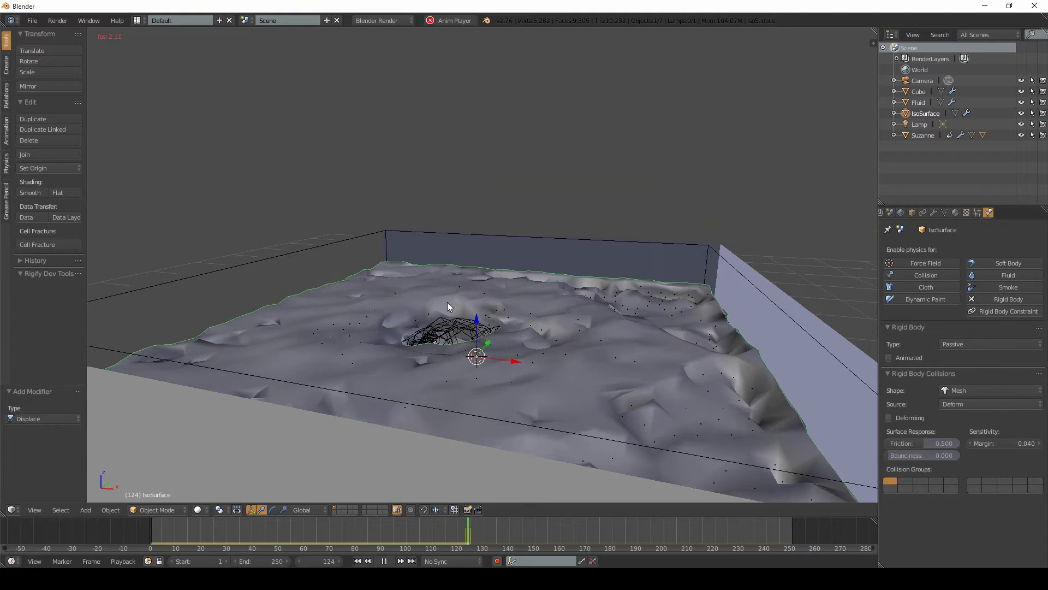
middle_click_drag(444, 304, 443, 323)
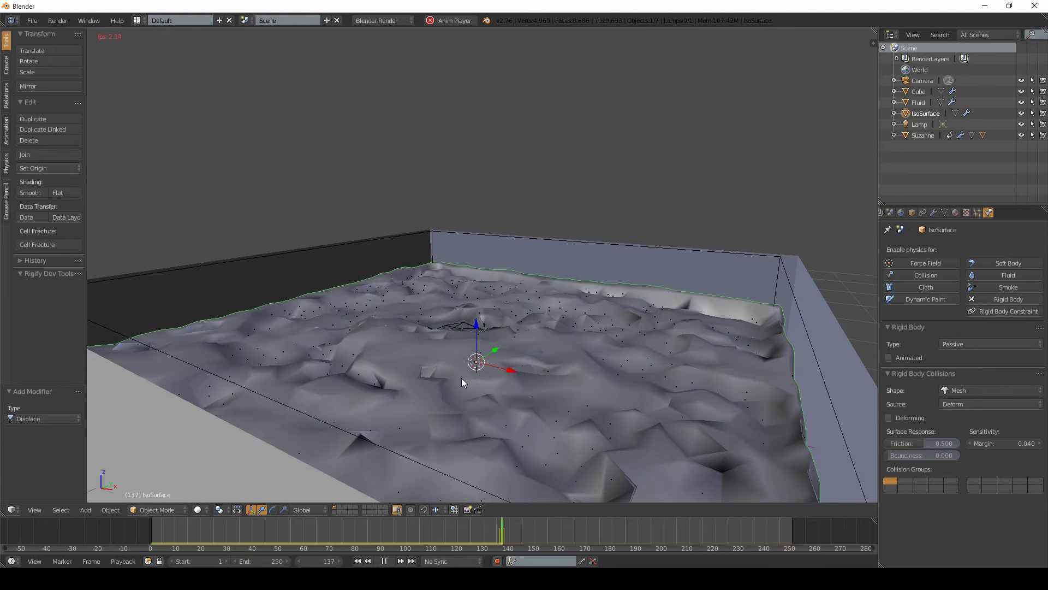
middle_click_drag(454, 385, 453, 385)
scroll(453, 386, "up", 3)
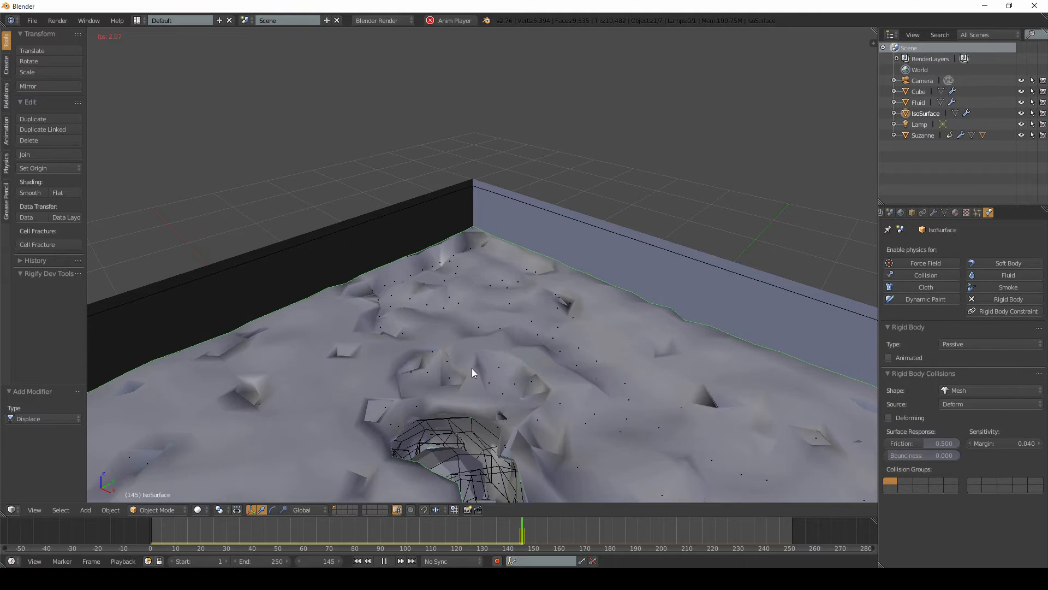
scroll(485, 283, "up", 6)
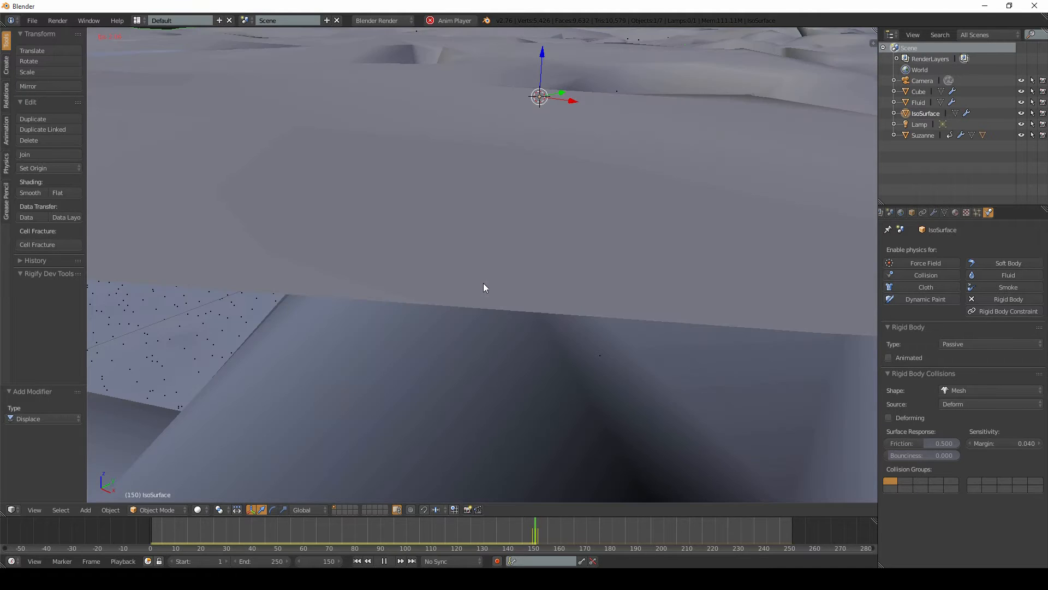
scroll(475, 301, "down", 7)
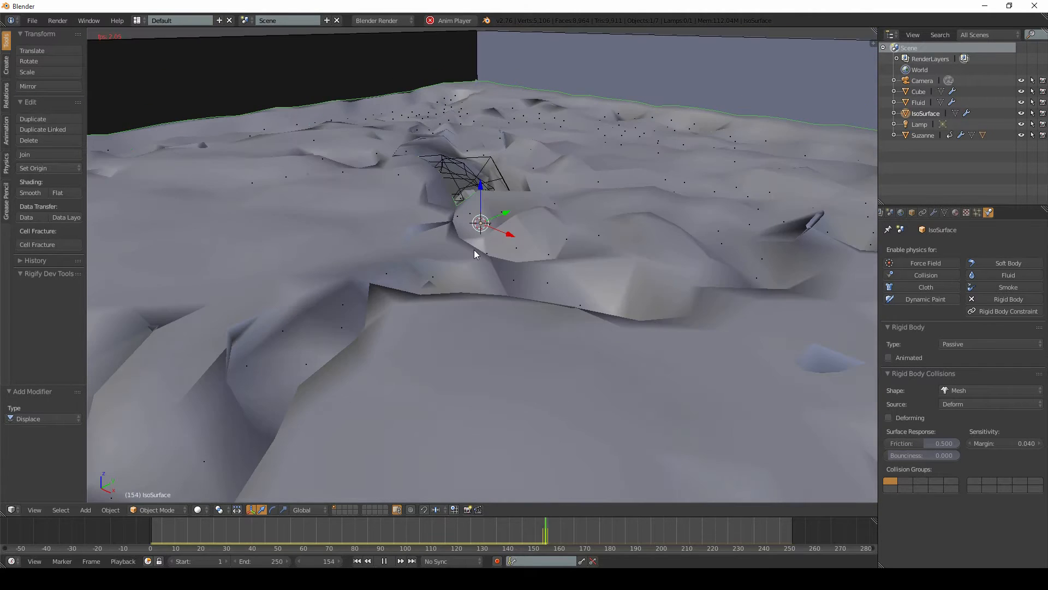
scroll(499, 211, "up", 2)
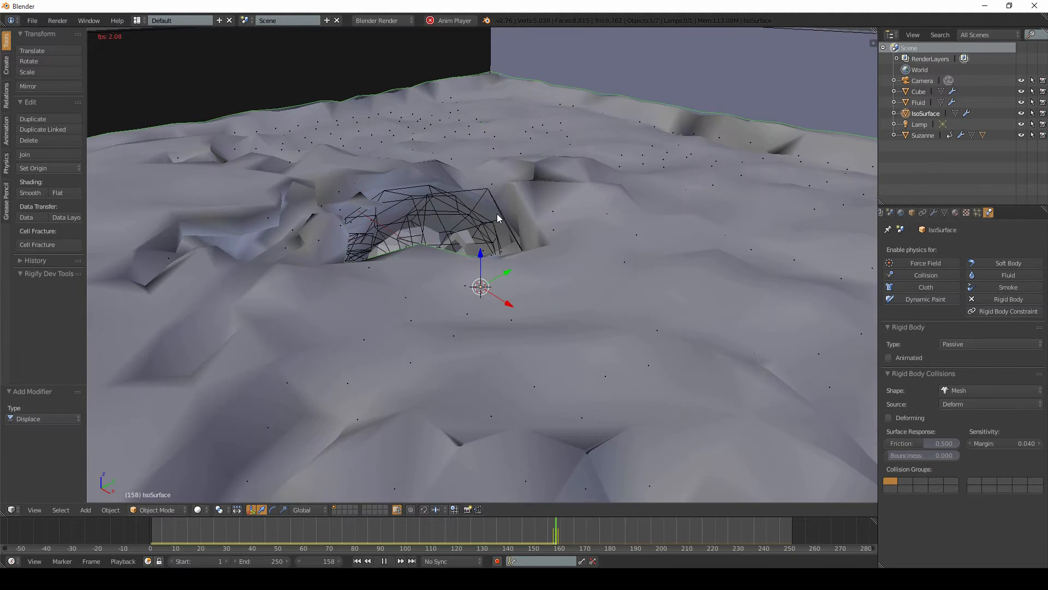
scroll(498, 272, "up", 5)
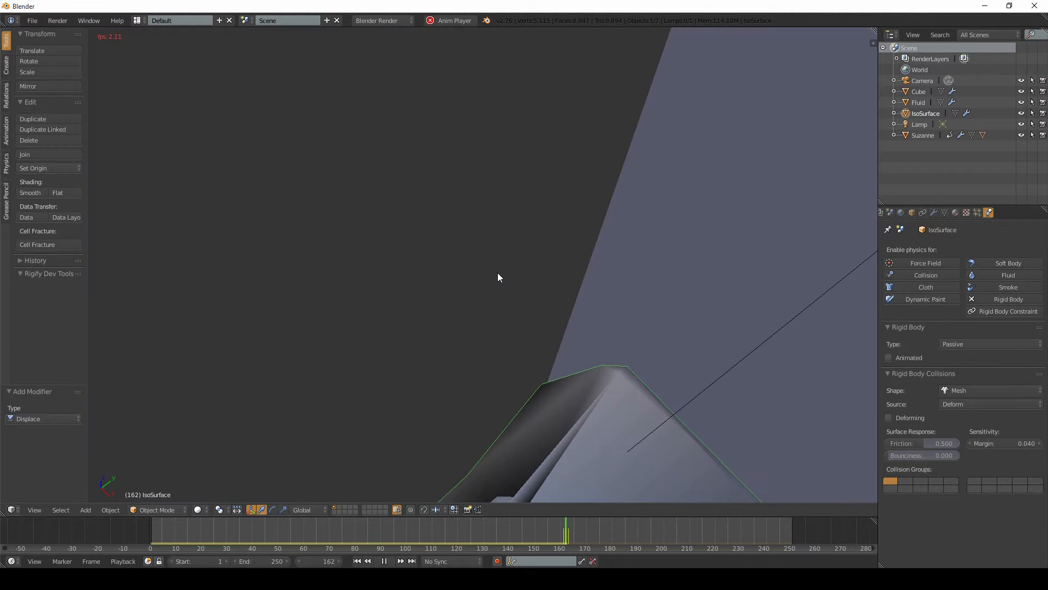
scroll(487, 309, "down", 4)
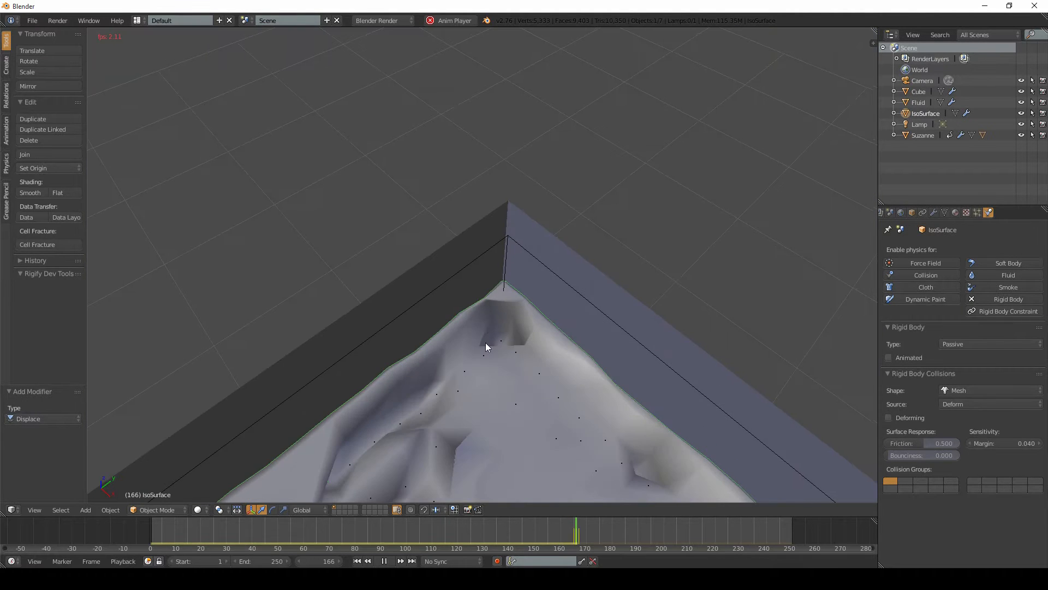
scroll(489, 229, "up", 3)
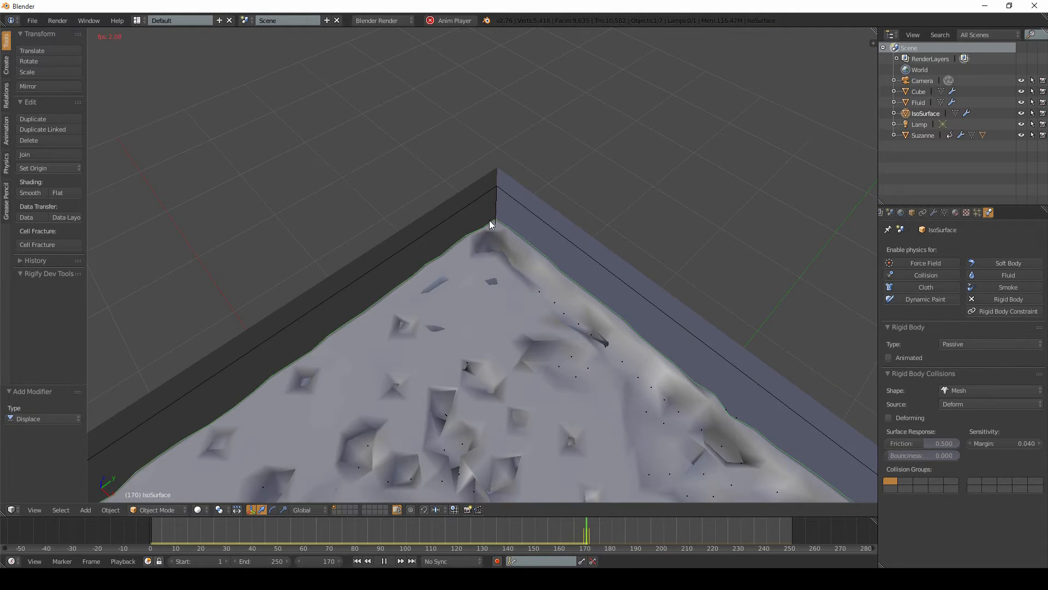
middle_click_drag(489, 206, 453, 296)
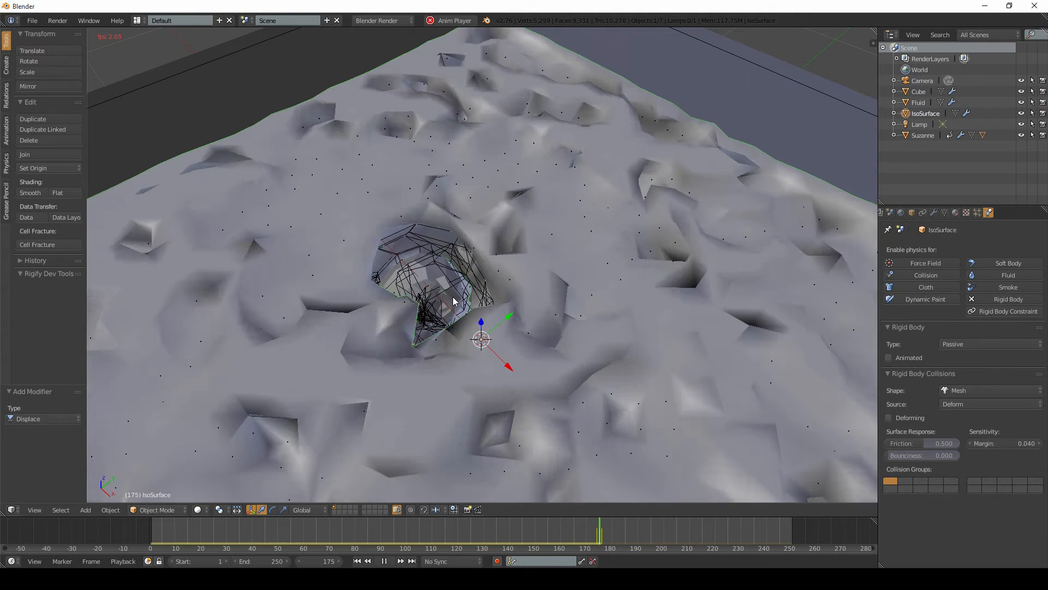
scroll(453, 324, "down", 4)
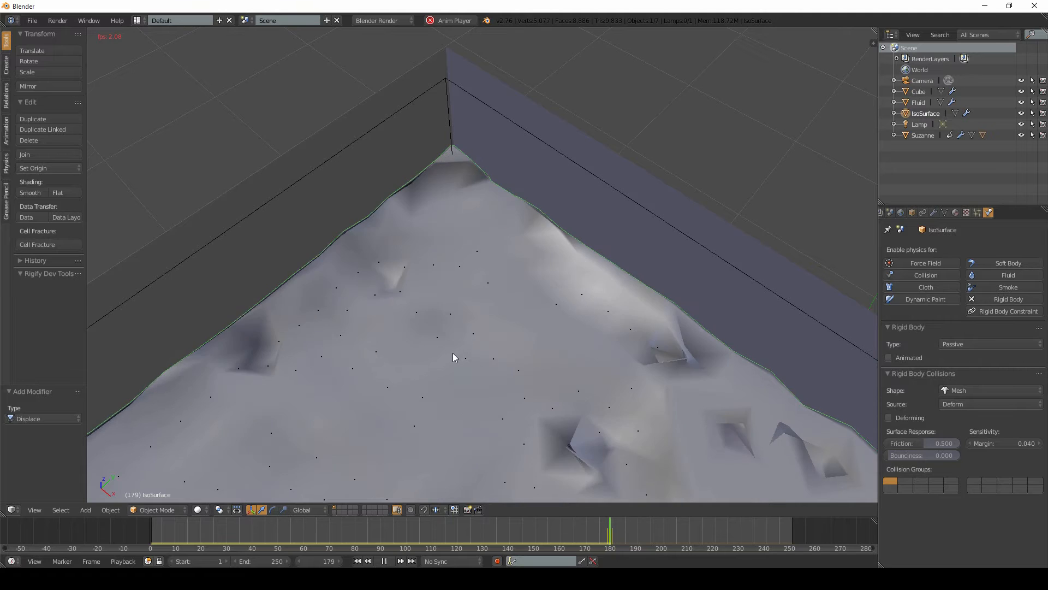
- Inspect the whole container and the gap in the fluid around the head, stopping playback once it loops to the start
scroll(453, 355, "down", 2)
scroll(453, 356, "down", 6)
middle_click_drag(455, 342, 477, 293)
scroll(478, 293, "up", 5)
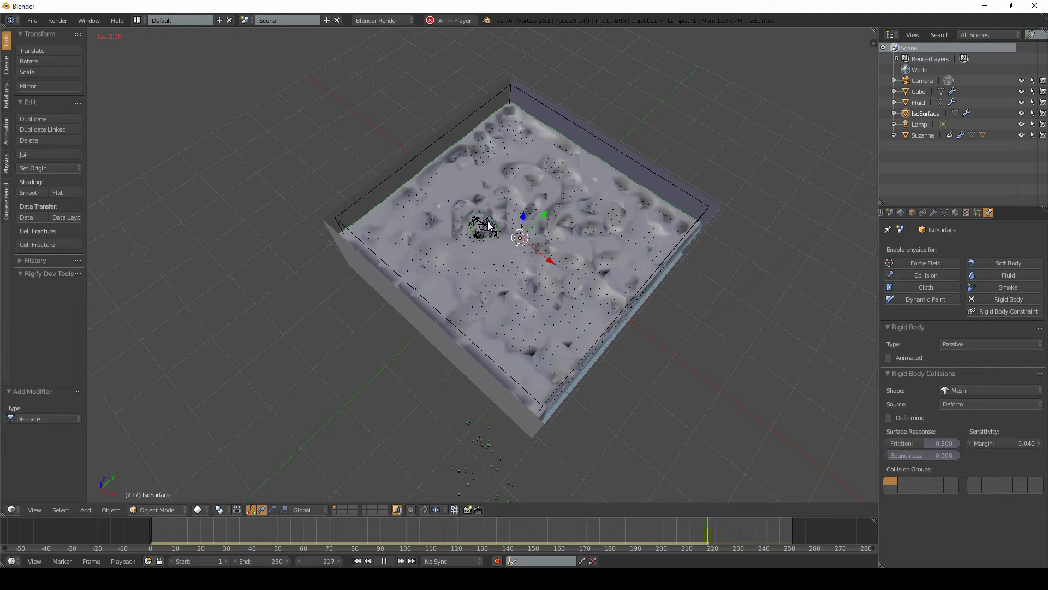
scroll(487, 222, "up", 4)
scroll(487, 221, "up", 3)
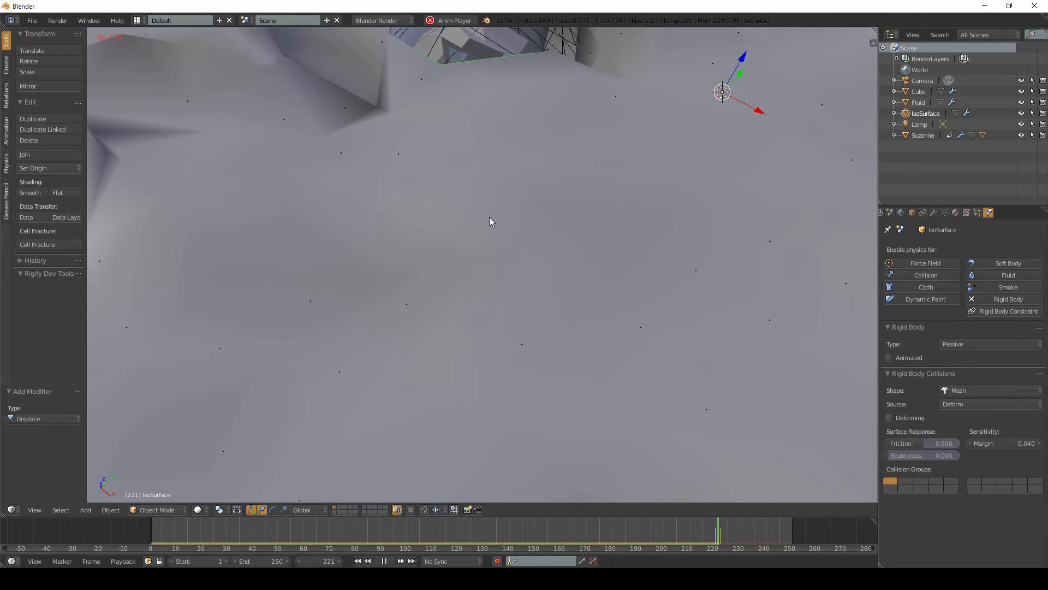
middle_click_drag(489, 225, 485, 225)
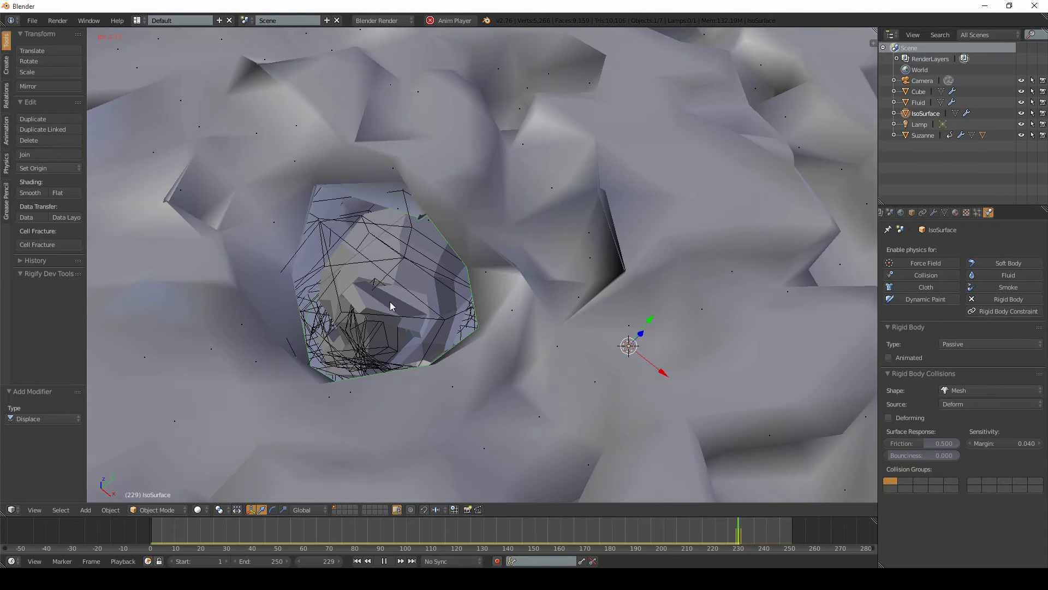
scroll(426, 269, "down", 10)
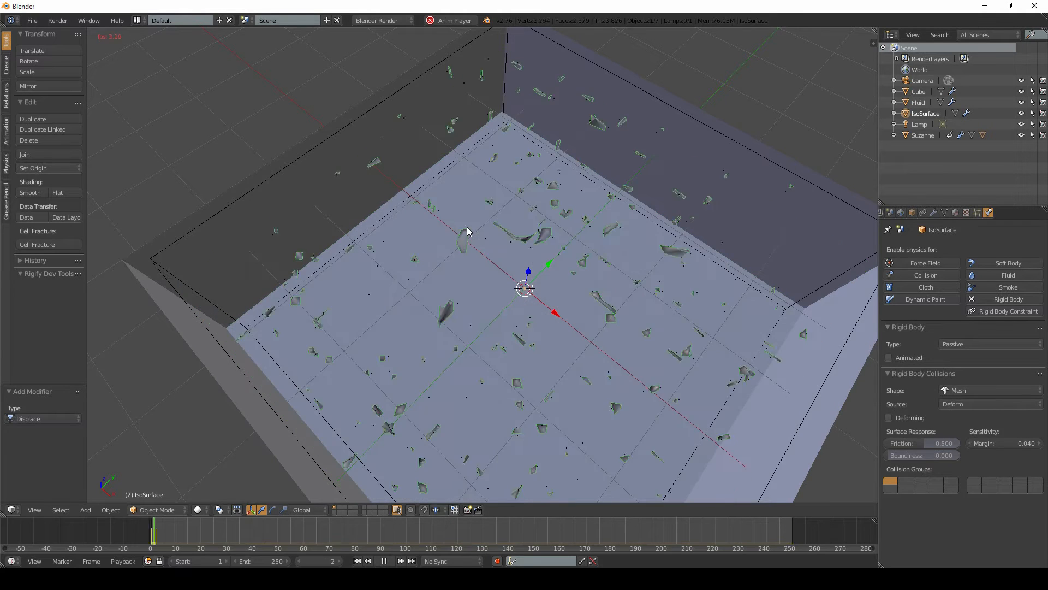
key("Escape")
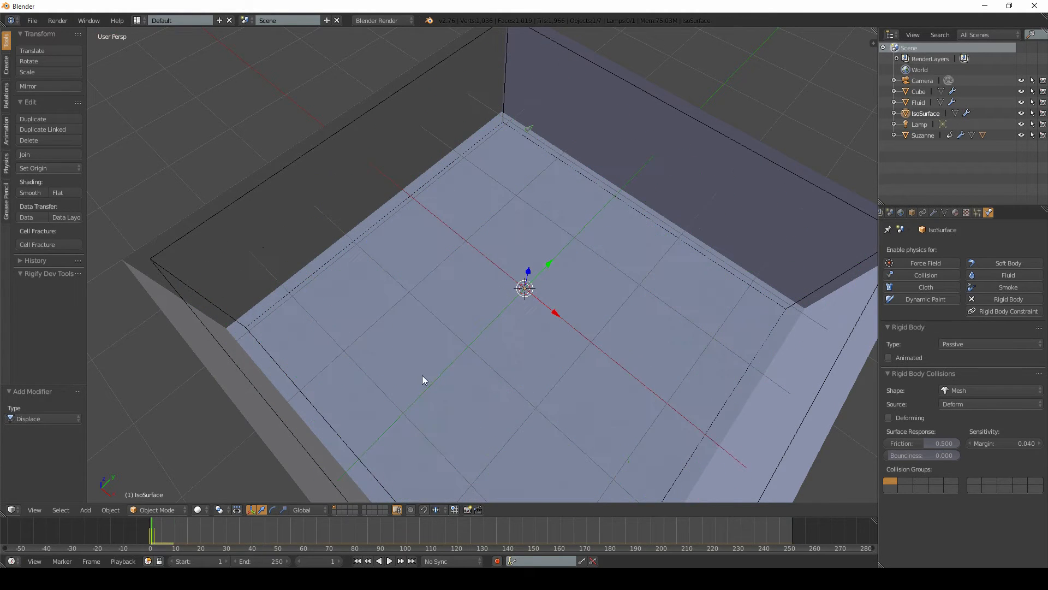
- Set the Displace modifier strength of the wireframe shell around the monkey head to 0.5
scroll(603, 146, "down", 3)
middle_click_drag(603, 146, 575, 162)
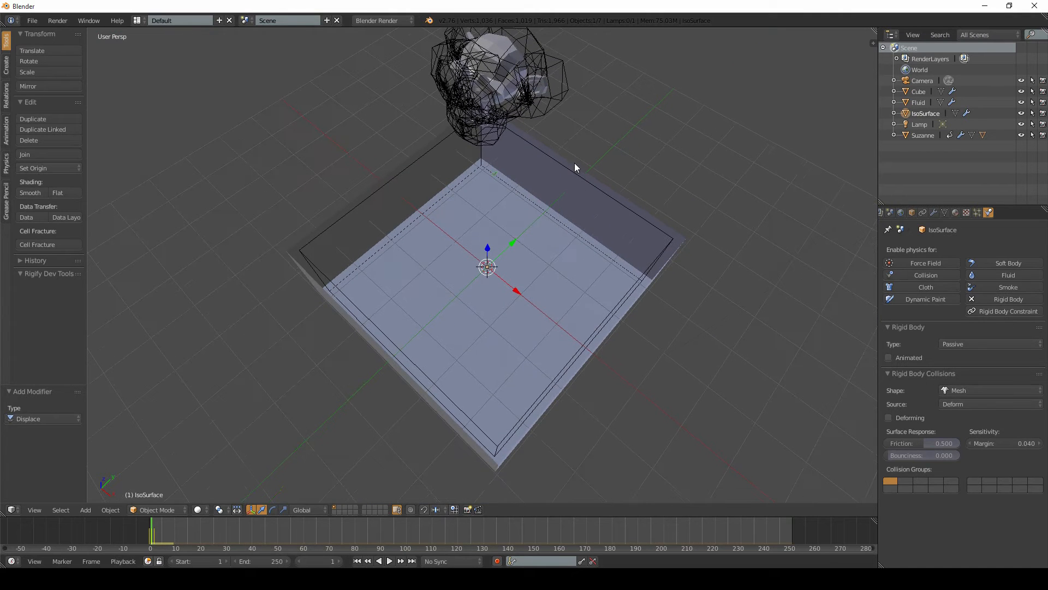
right_click(575, 173)
middle_click_drag(529, 196, 528, 202, "shift")
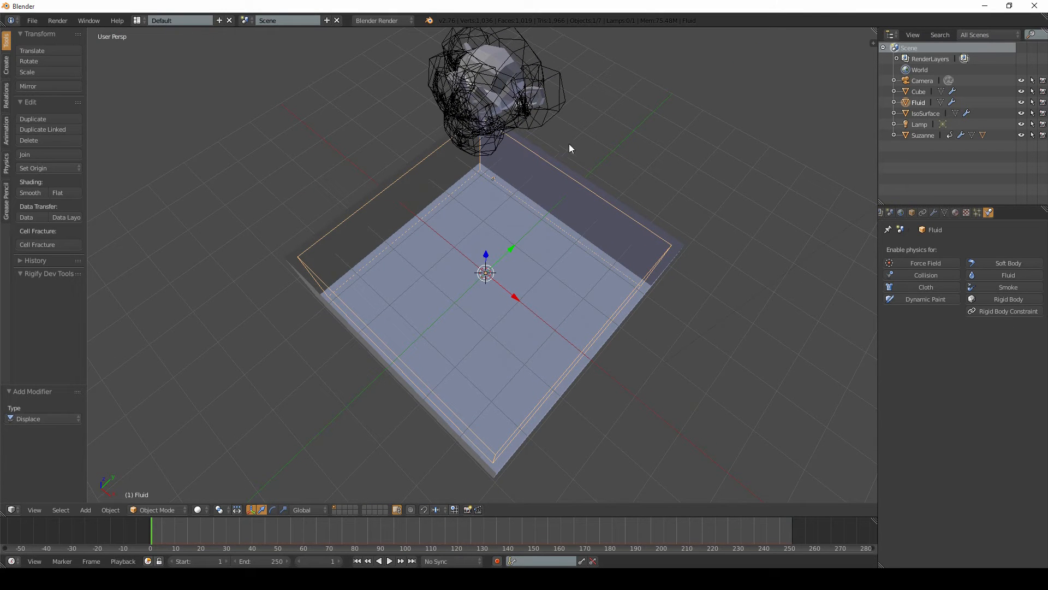
right_click(553, 80)
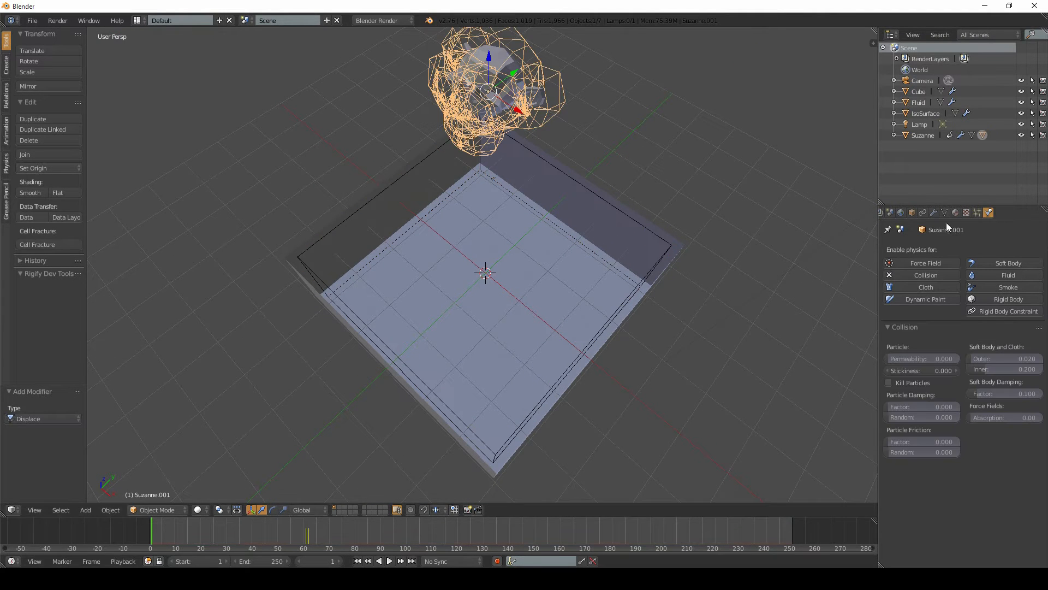
left_click(933, 212)
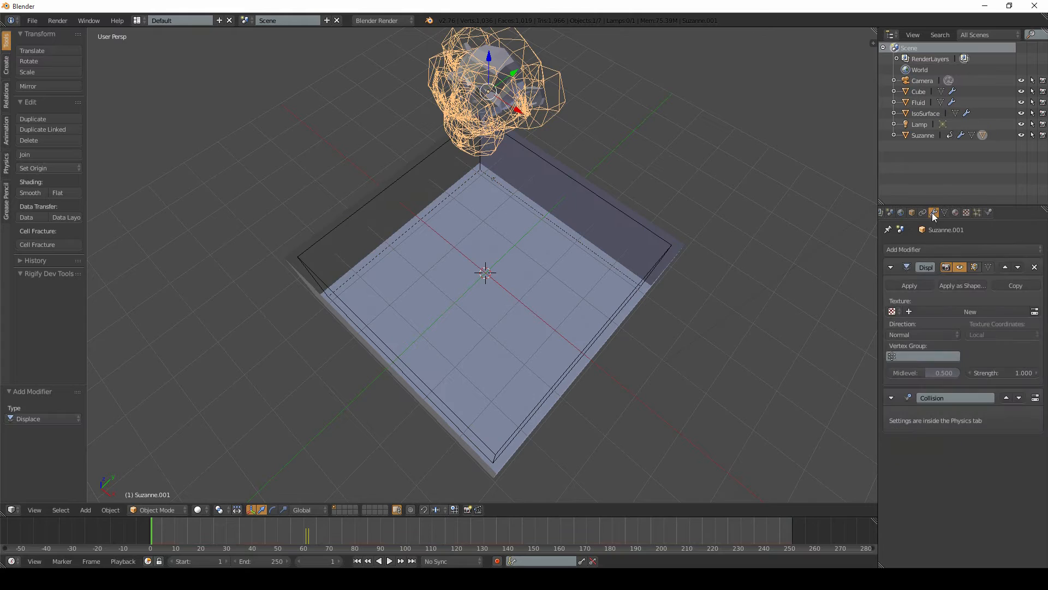
left_click(1009, 373)
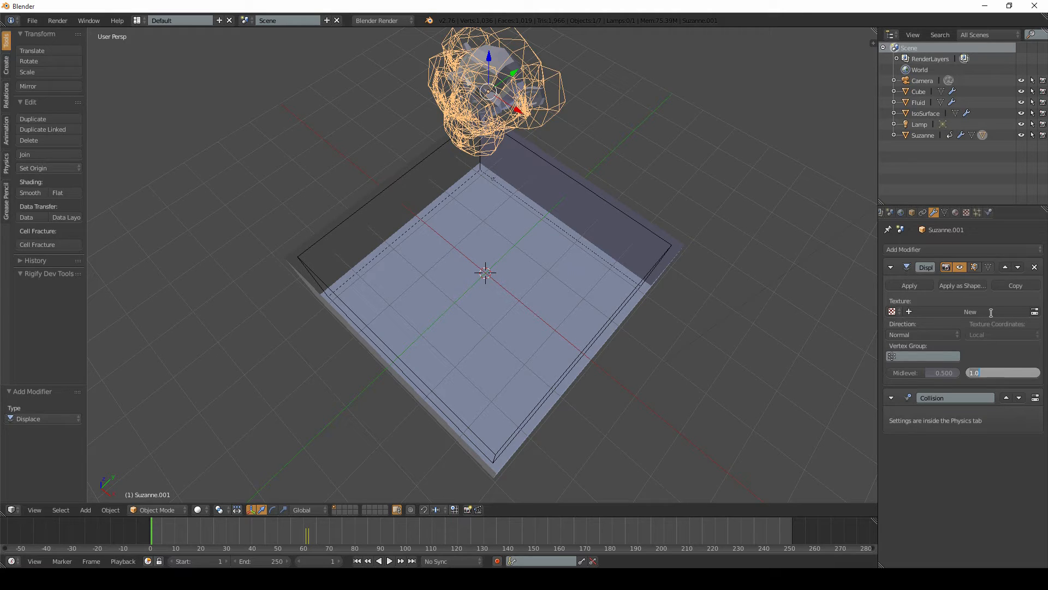
type(".5")
key("Return")
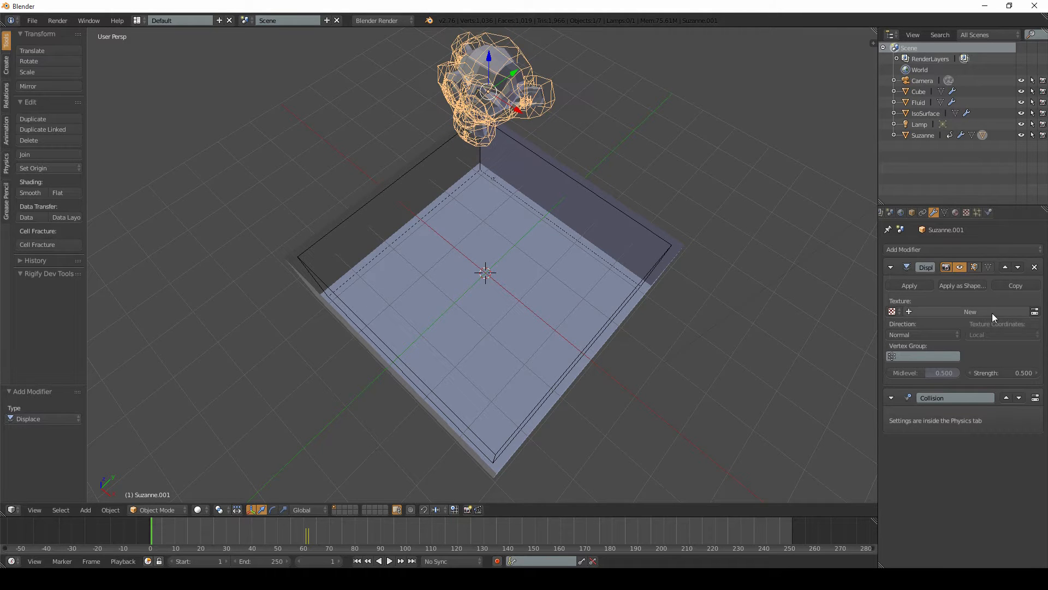
- Replay the simulation to check how closely the fluid meets the head, inspecting the submerged part in wireframe shading
key("alt+a")
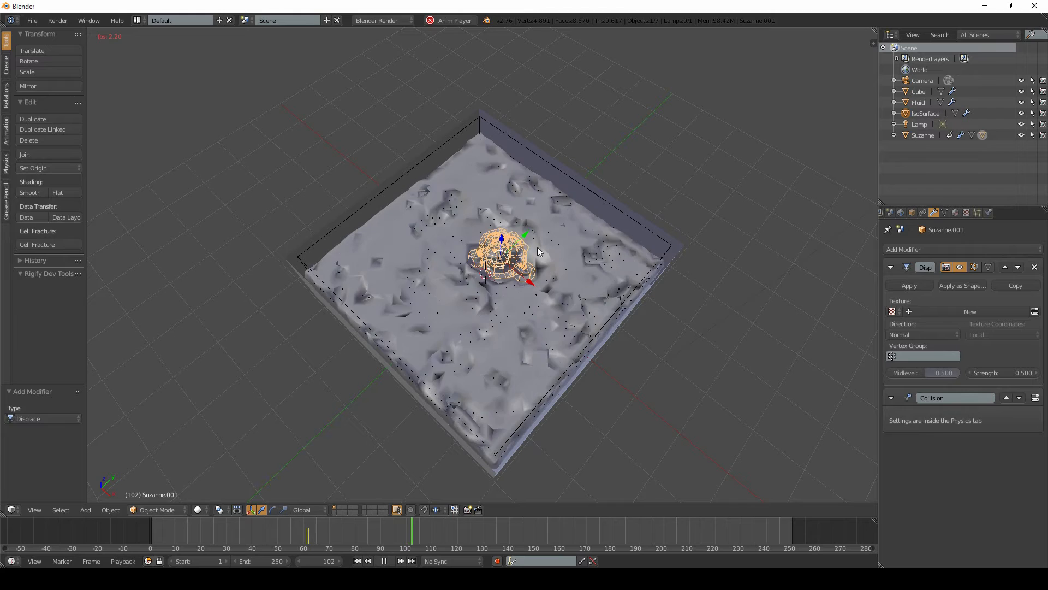
scroll(549, 263, "up", 10)
middle_click_drag(545, 290, 507, 271)
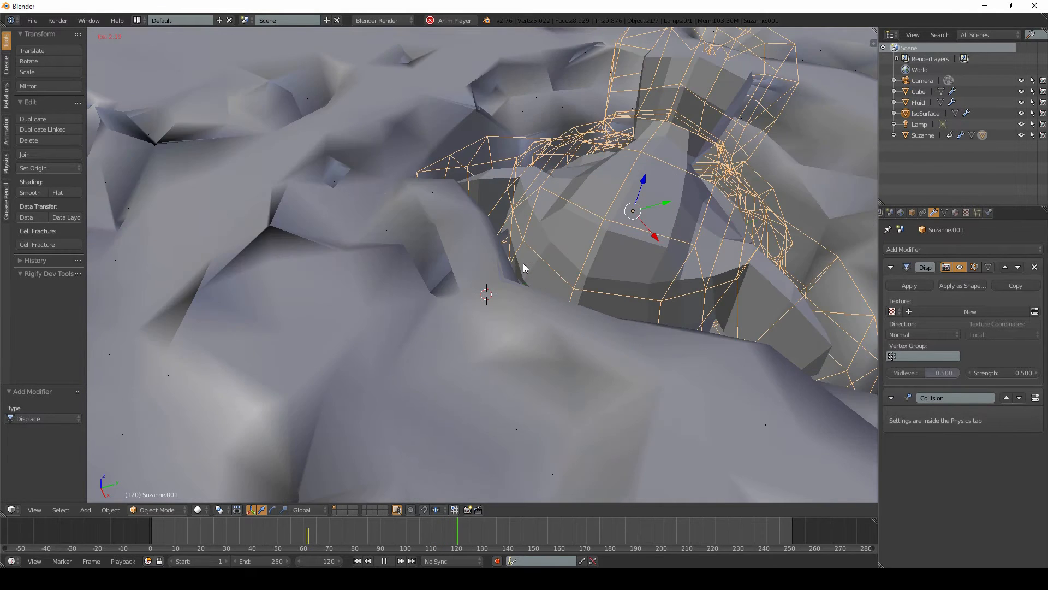
scroll(522, 263, "down", 10)
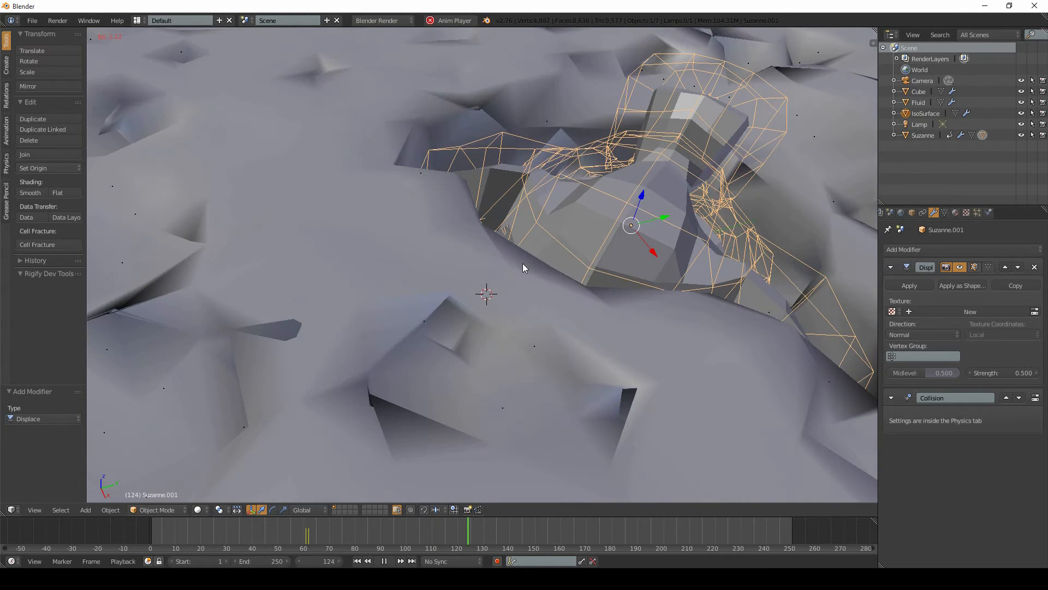
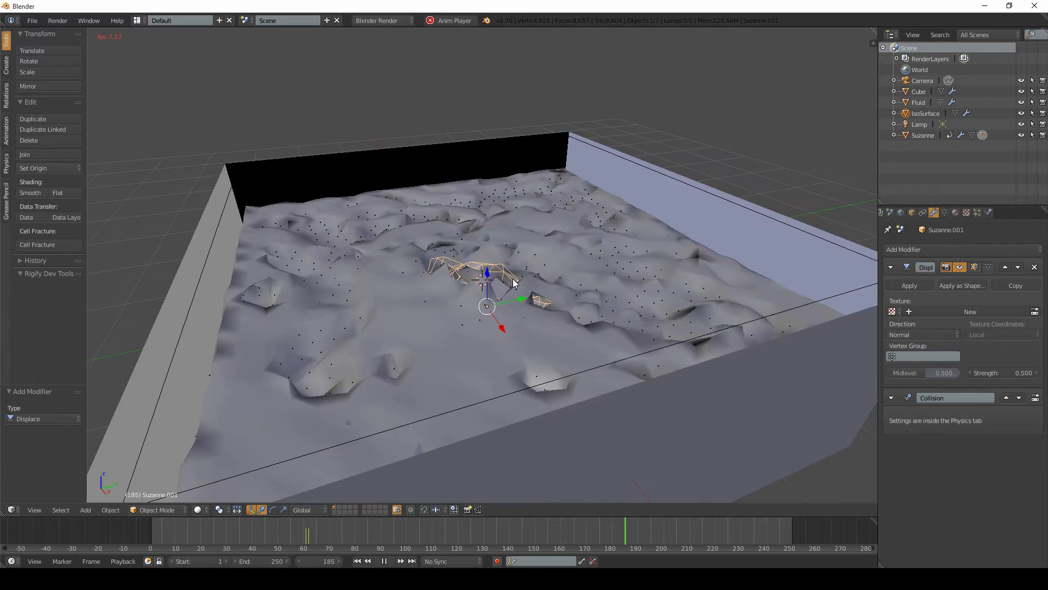
key("z")
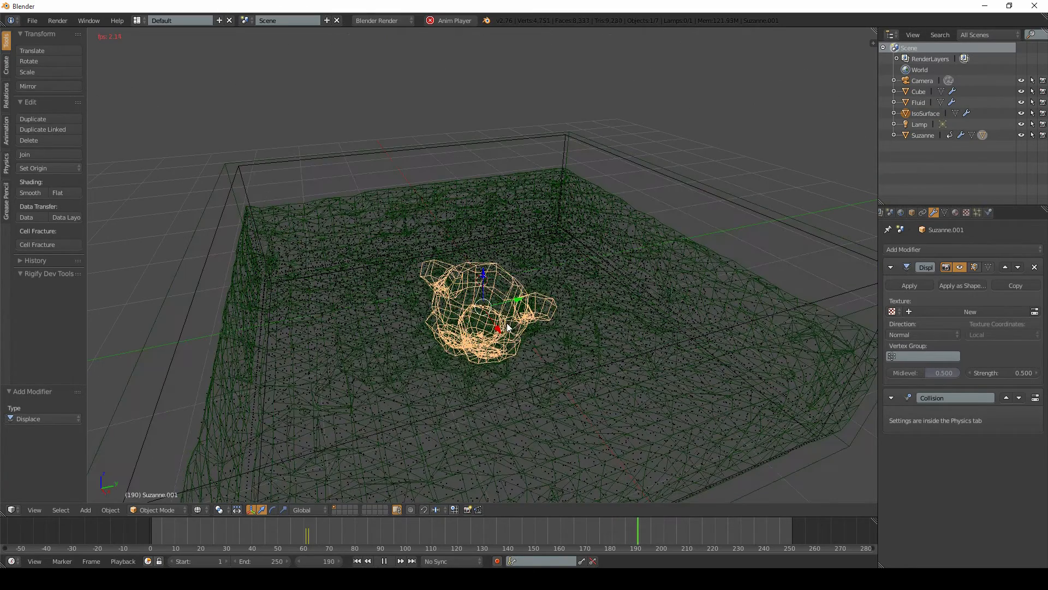
- Examine the wireframe fluid around the submerged monkey head from low and close viewpoints, and stop the playback
middle_click_drag(497, 291, 474, 254)
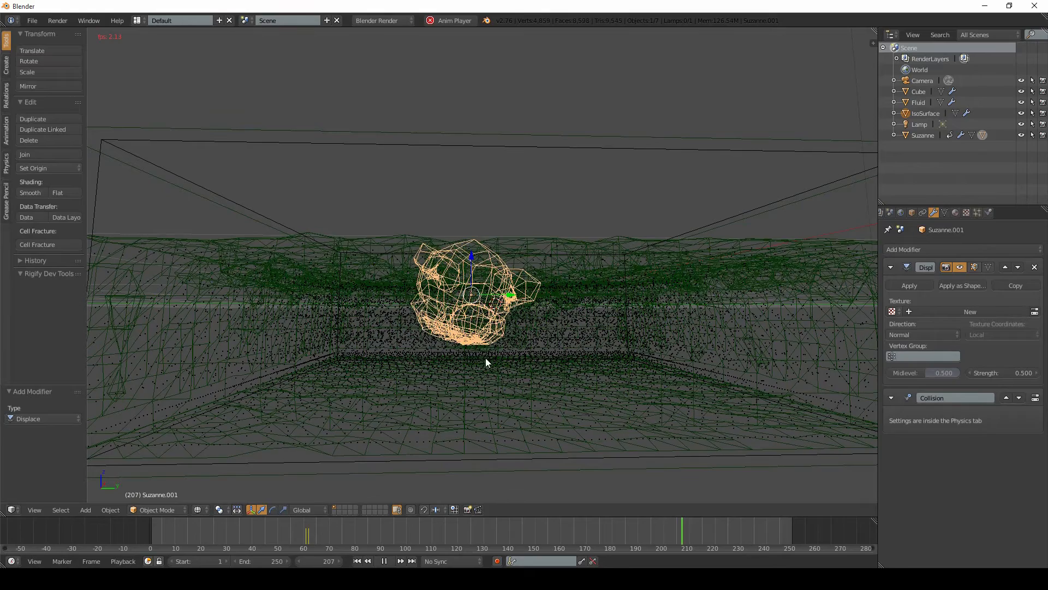
middle_click_drag(491, 269, 548, 291)
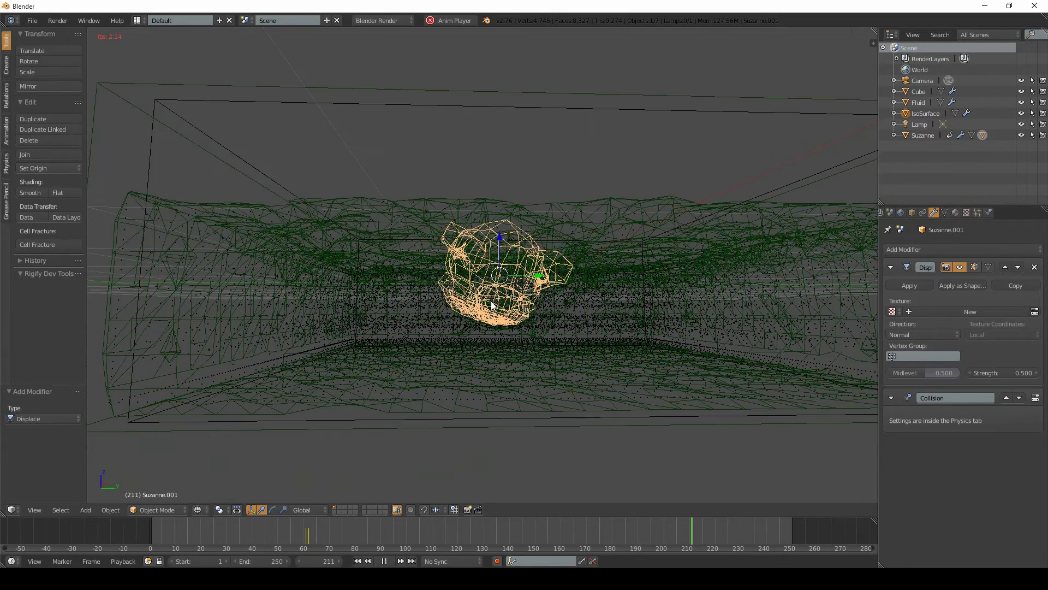
scroll(546, 281, "up", 4)
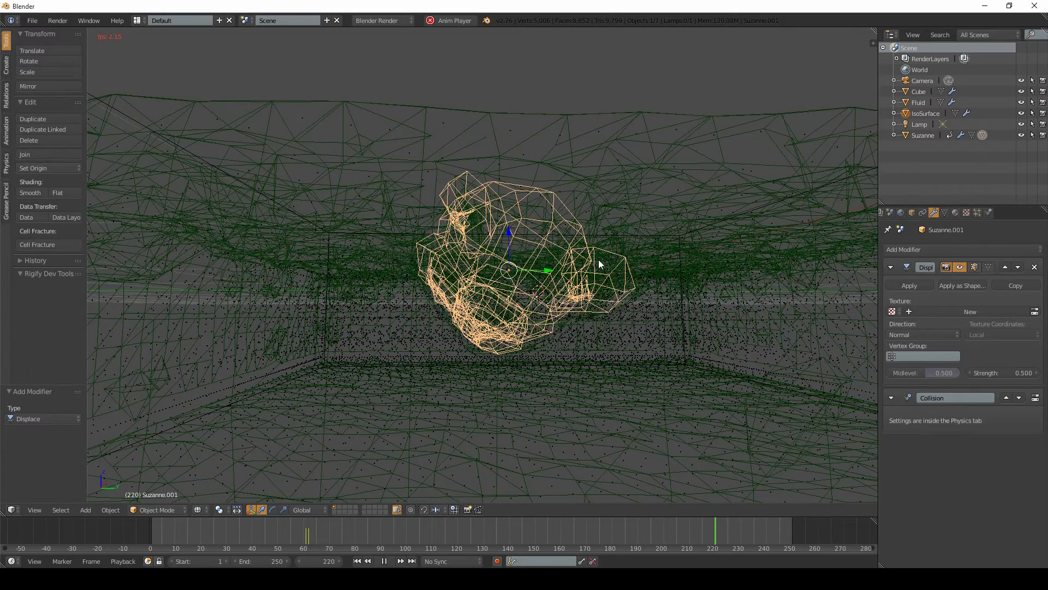
middle_click_drag(561, 217, 535, 297)
key("Escape")
middle_click_drag(619, 277, 616, 280)
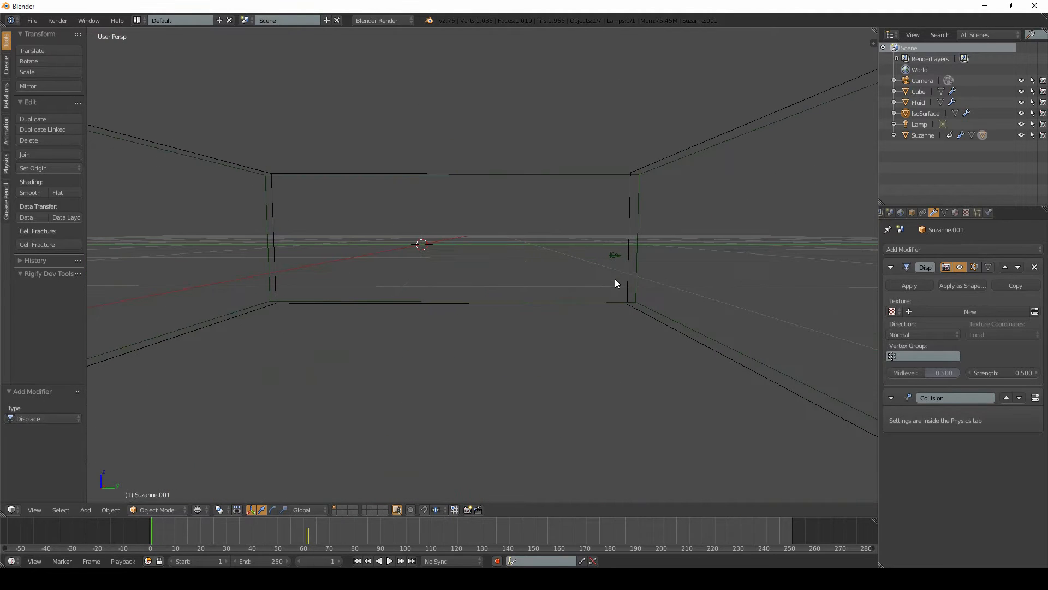
- Select the Fluid object and review its particle system's emission, physics and render settings
right_click(632, 168)
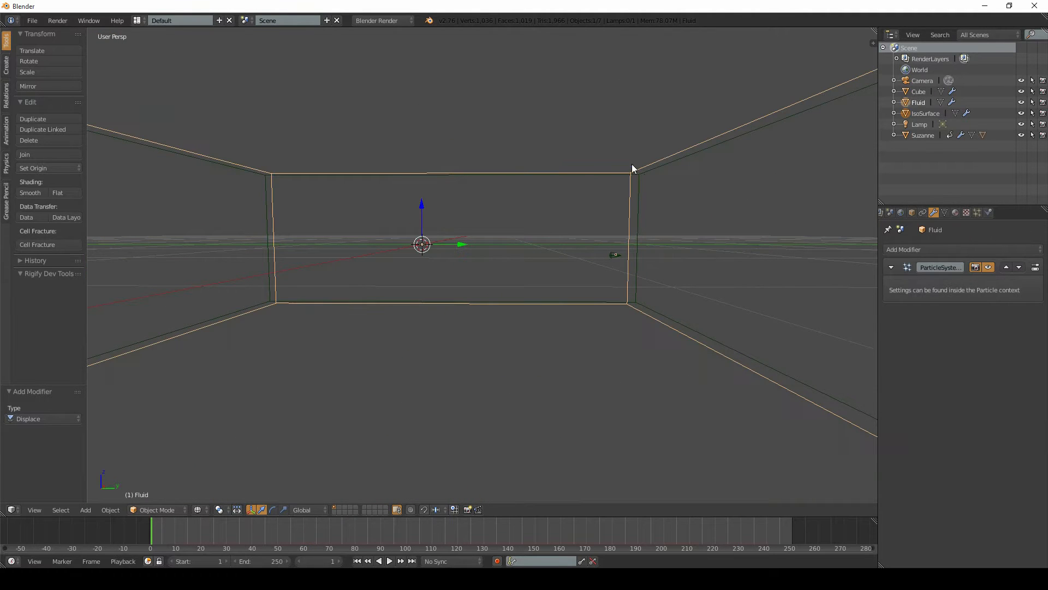
left_click(977, 212)
scroll(1019, 394, "down", 3)
scroll(1019, 394, "up", 3)
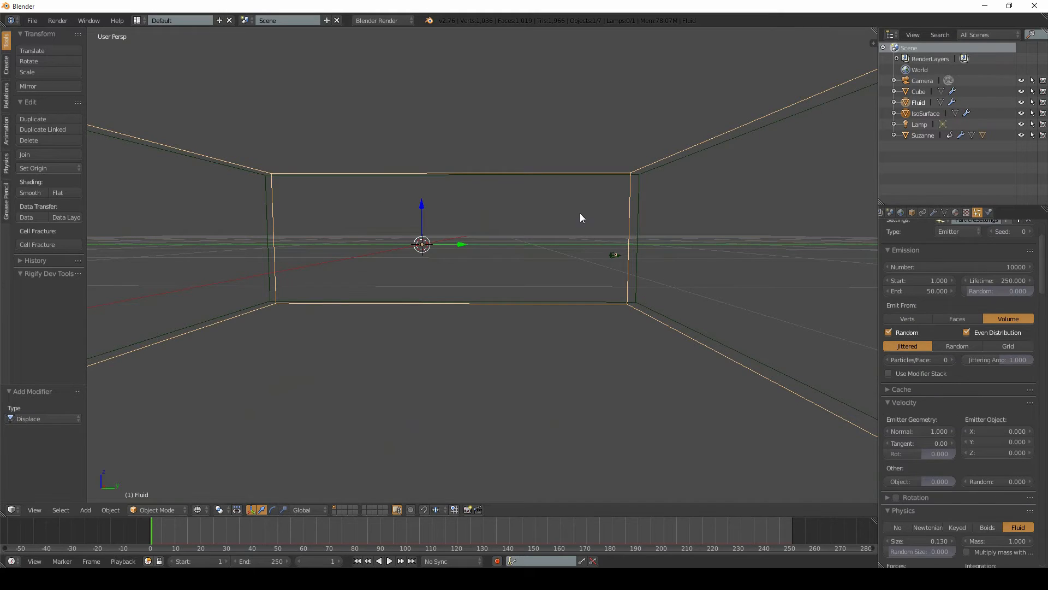
middle_click_drag(579, 213, 564, 270)
scroll(564, 270, "down", 5)
scroll(607, 271, "up", 6)
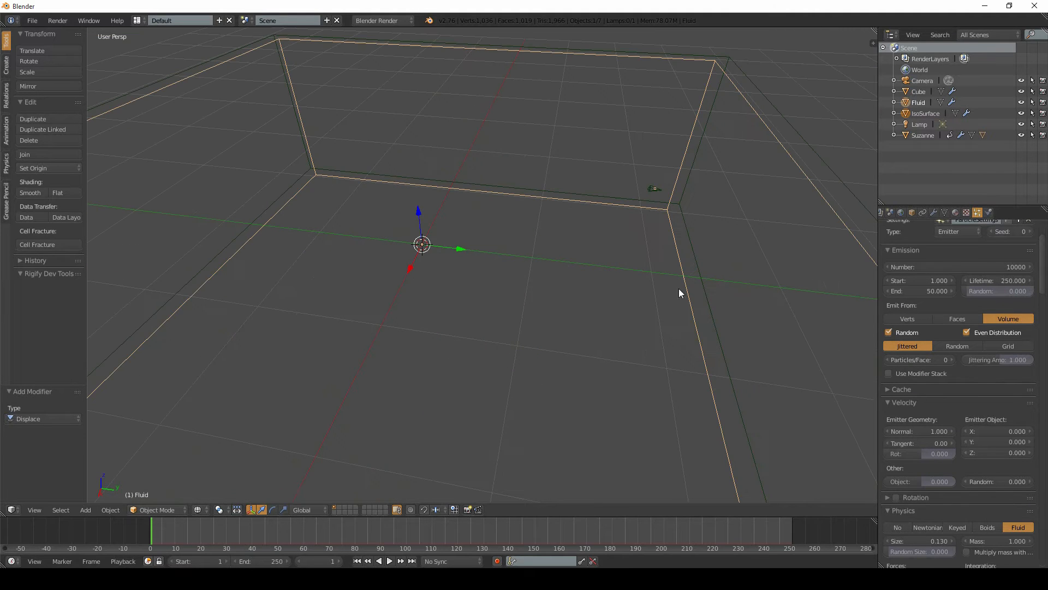
scroll(581, 292, "down", 2)
scroll(957, 286, "up", 3)
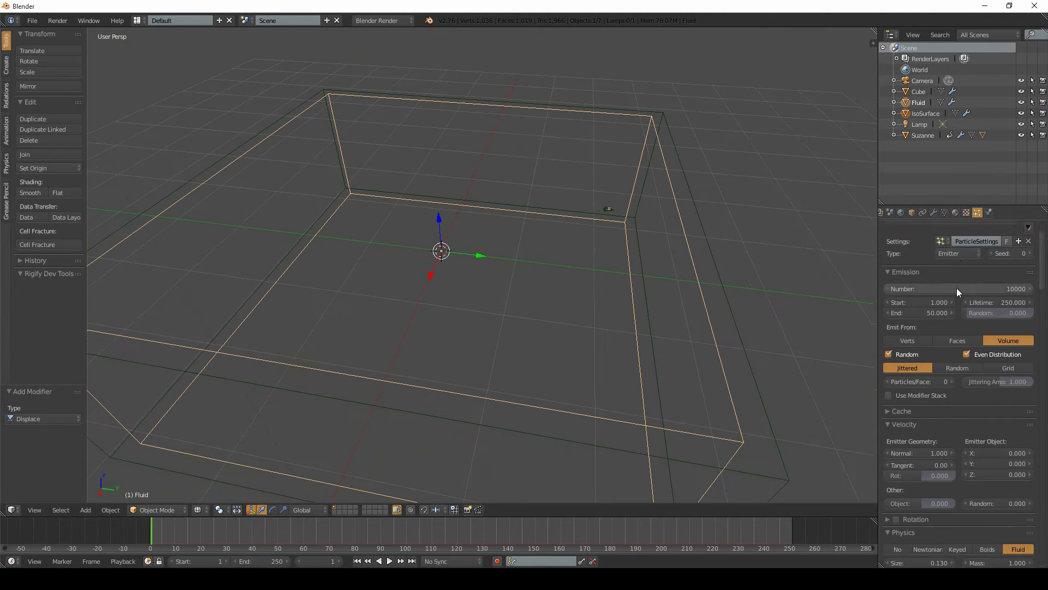
scroll(955, 304, "down", 15)
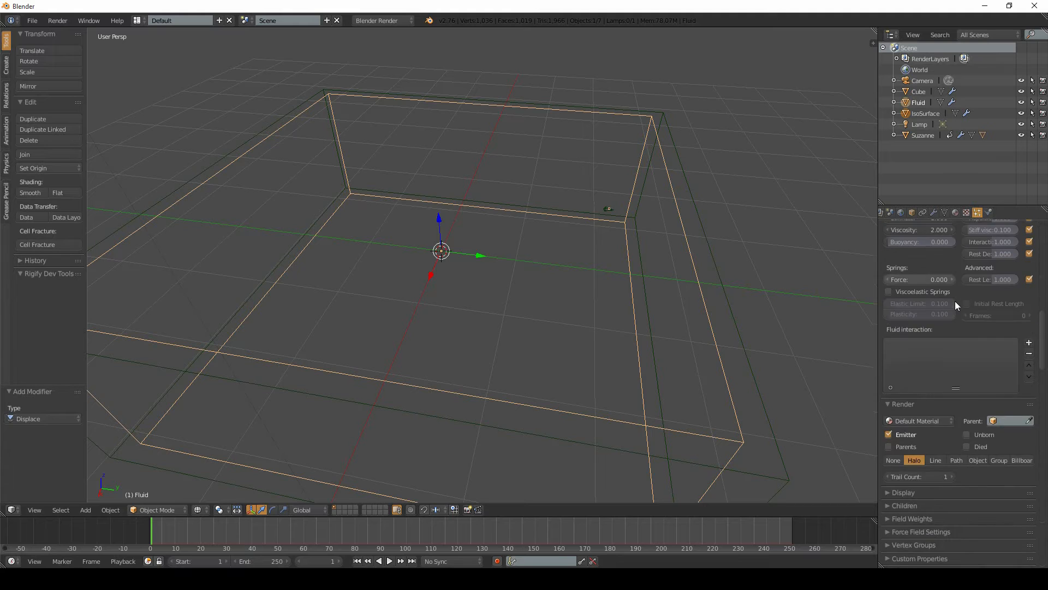
scroll(954, 302, "up", 20)
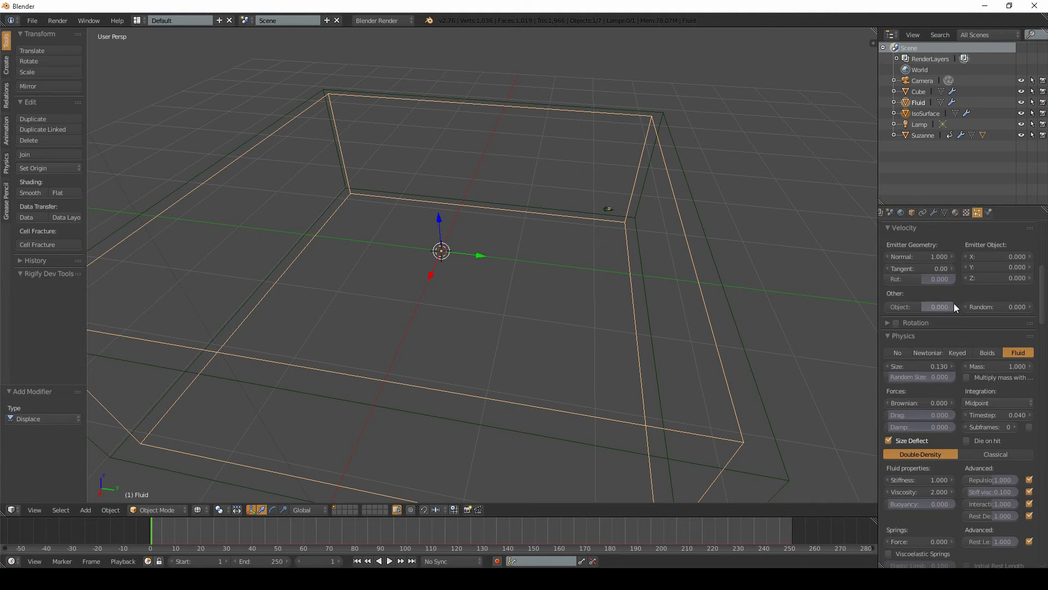
scroll(948, 306, "up", 5)
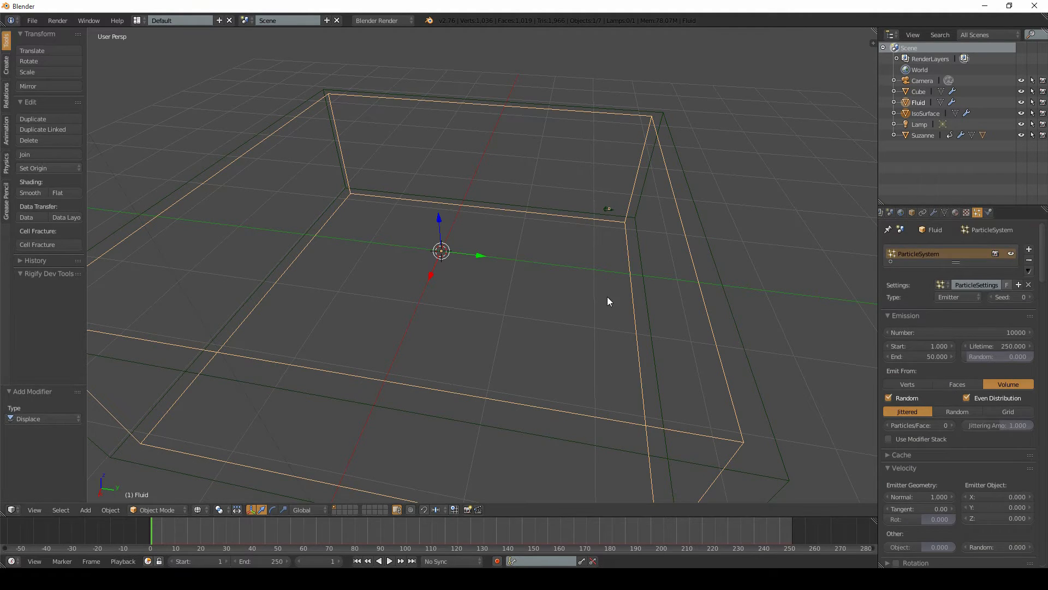
scroll(542, 263, "down", 3)
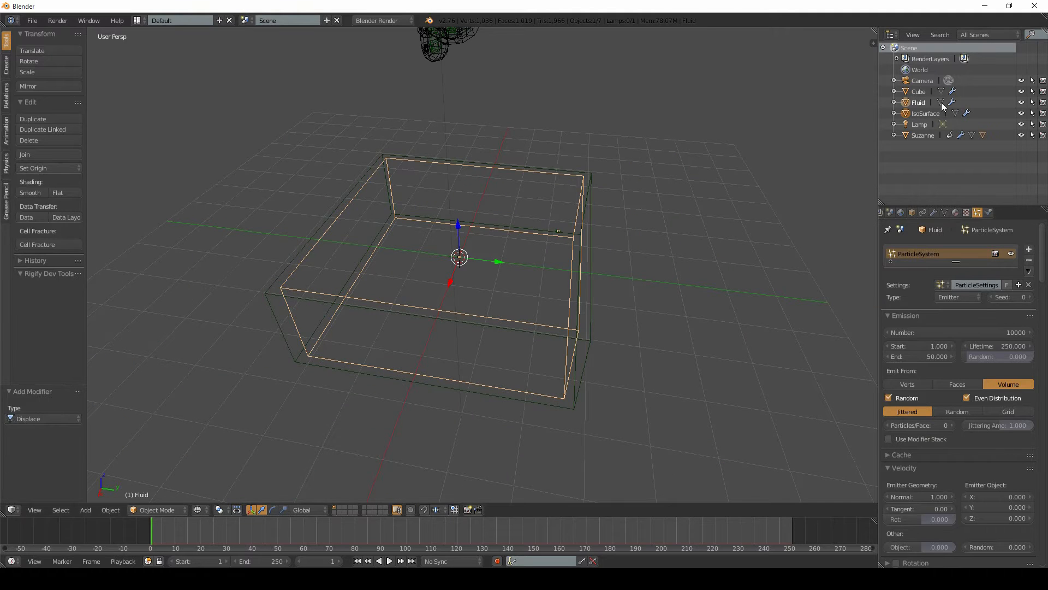
- Select the IsoSurface object and review its object properties and CubeSurfer voxel and particle size settings
left_click(926, 114)
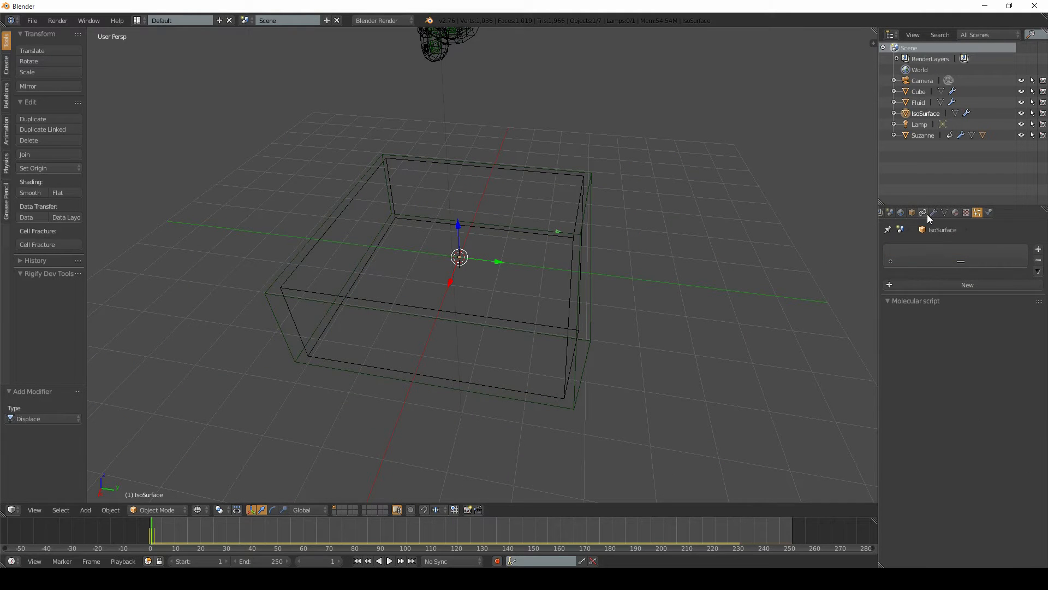
left_click(911, 212)
scroll(974, 459, "down", 10)
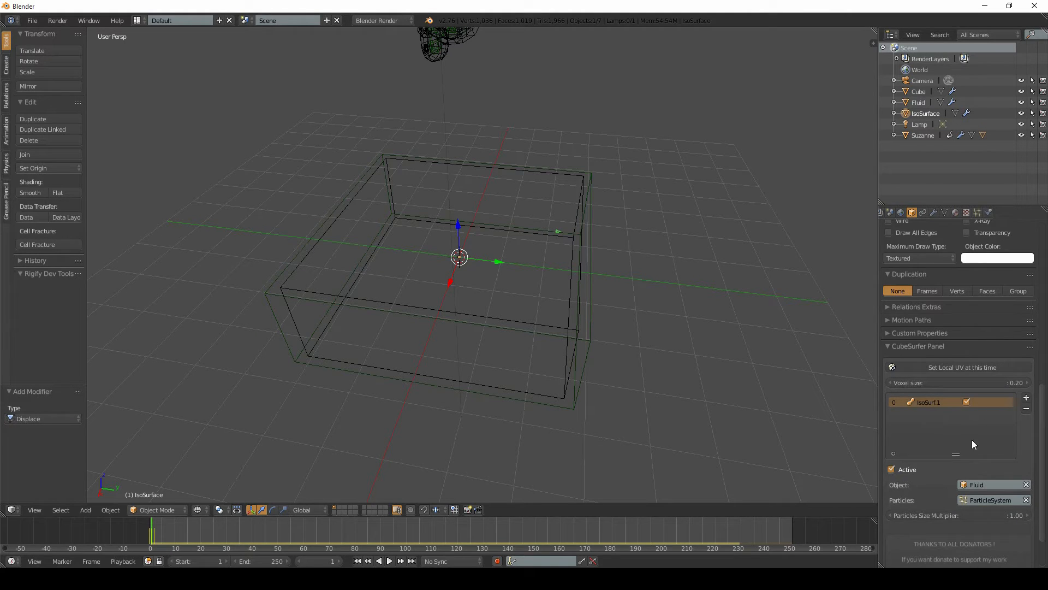
scroll(952, 393, "up", 2)
scroll(955, 398, "up", 6)
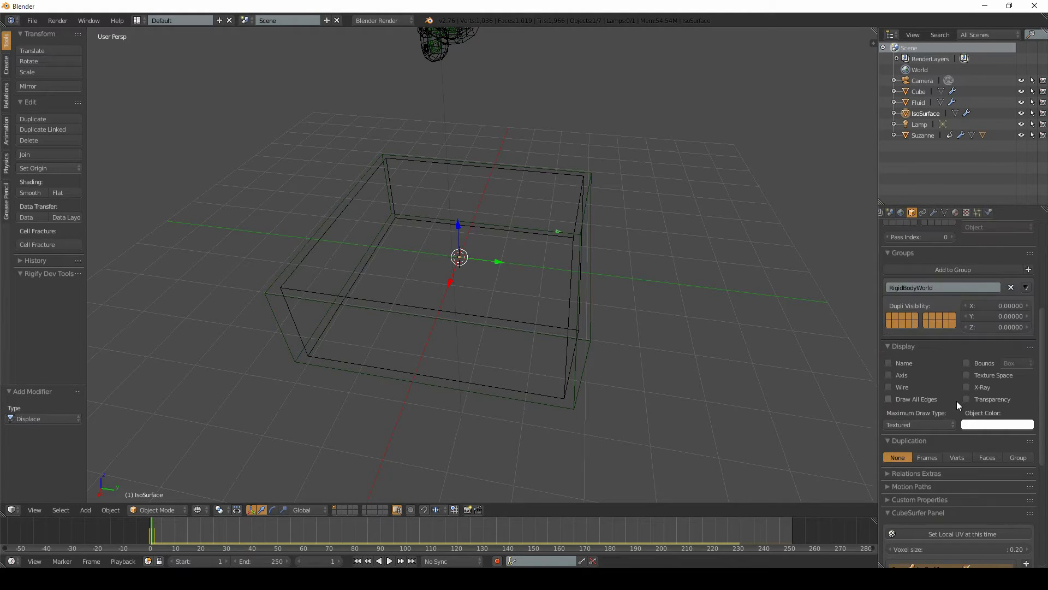
scroll(955, 398, "down", 10)
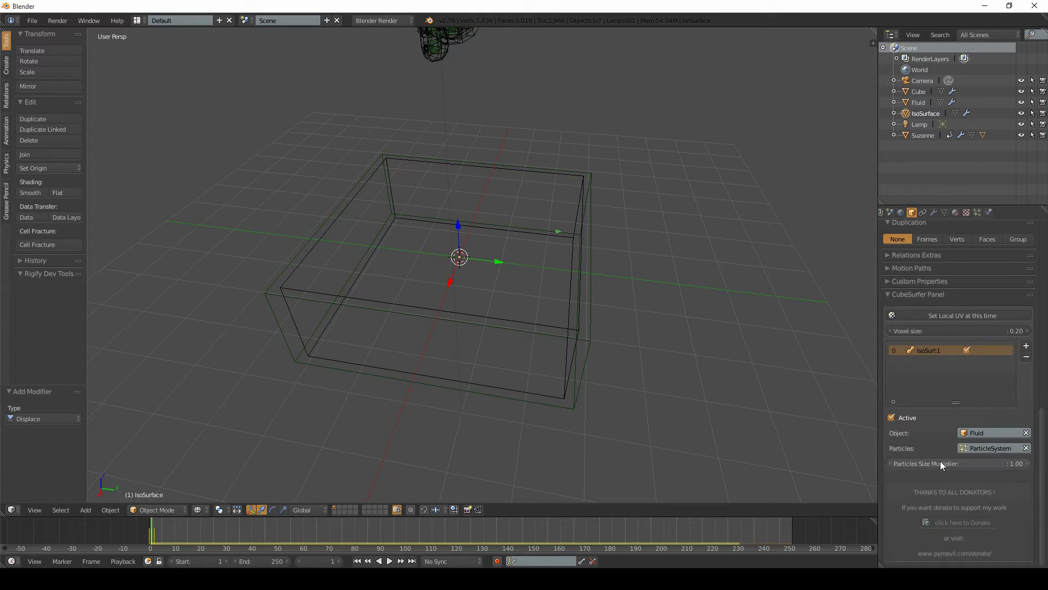
scroll(944, 443, "up", 4)
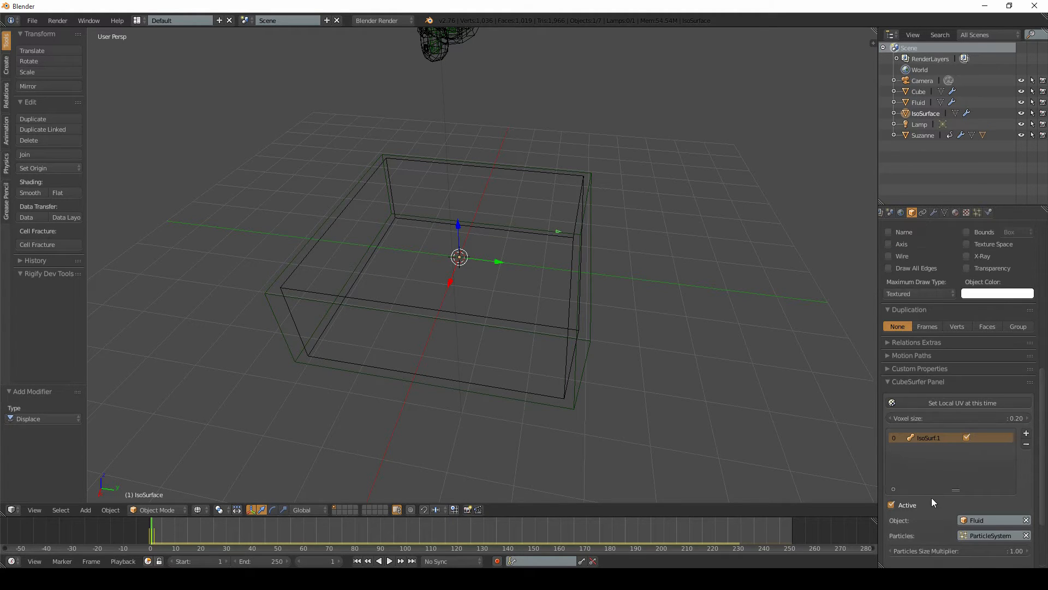
scroll(932, 492, "down", 1)
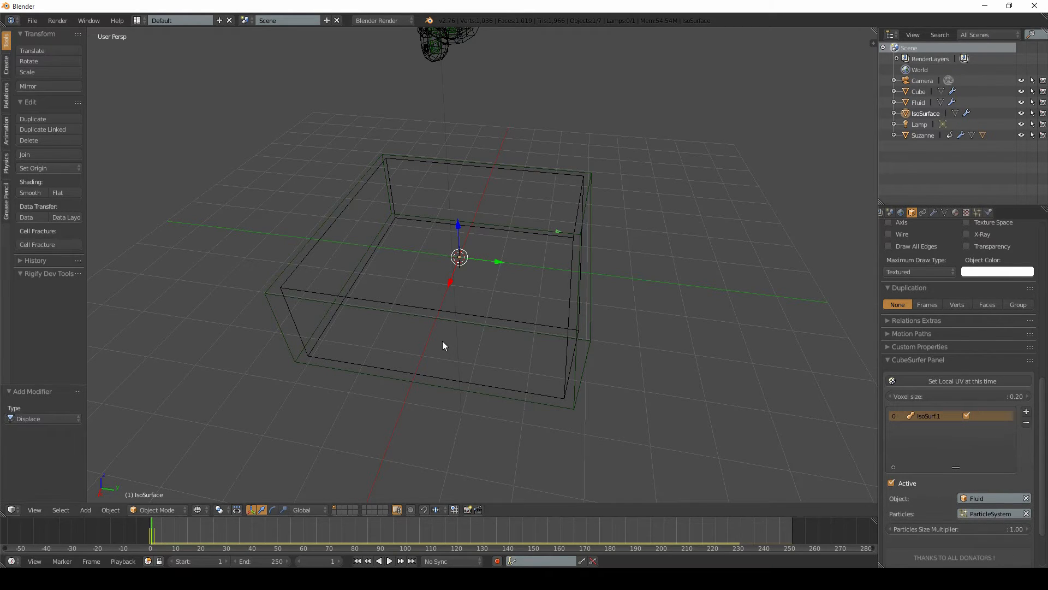
scroll(442, 345, "up", 3)
scroll(600, 295, "down", 3)
- Bake all dynamics from the cache settings of the Fluid object's particle system
right_click(534, 322)
left_click(977, 213)
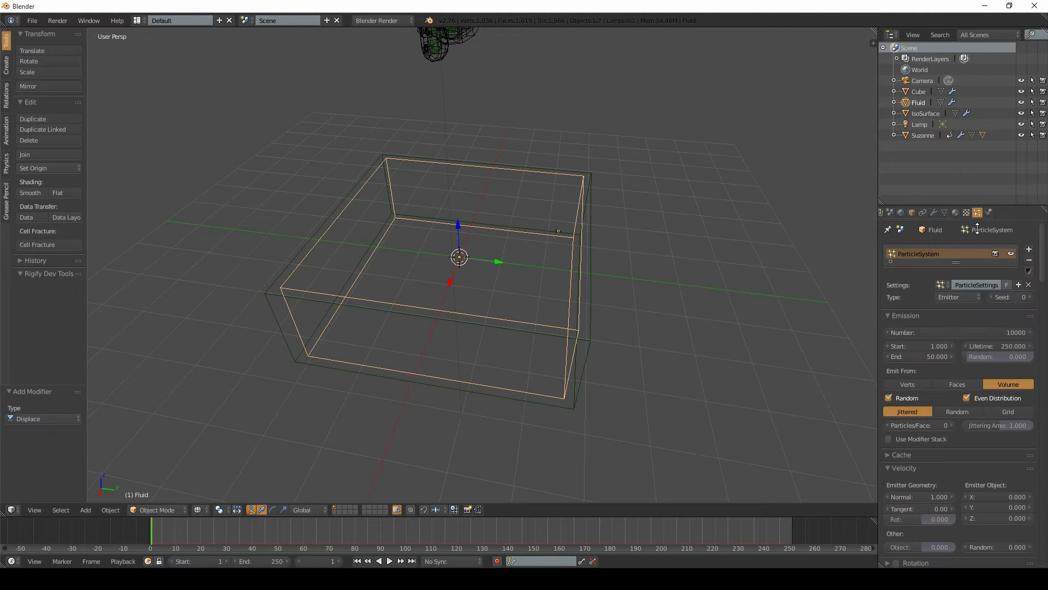
scroll(978, 422, "down", 15)
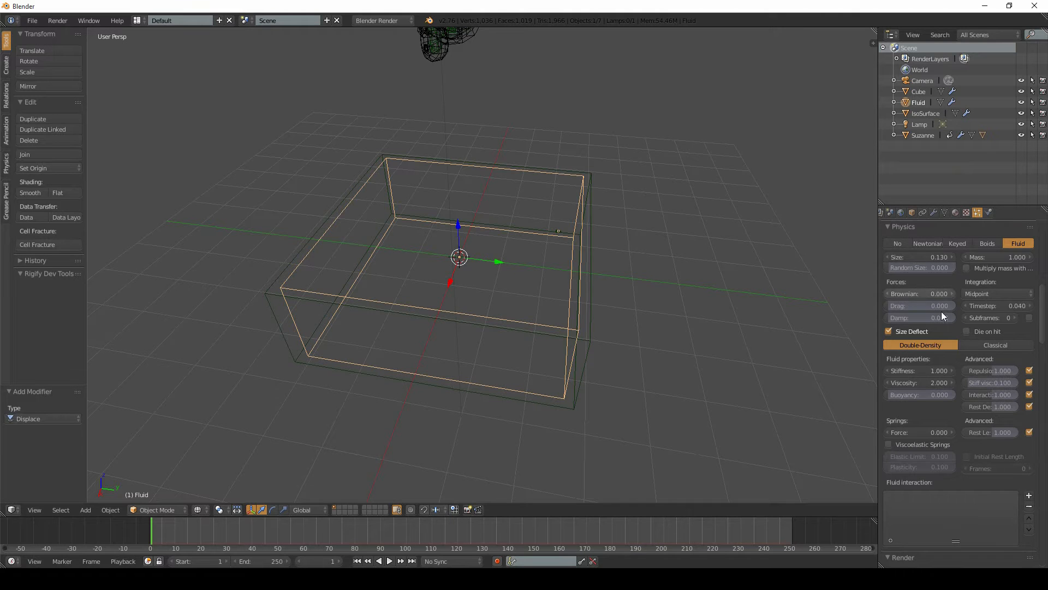
scroll(935, 385, "down", 6)
scroll(933, 426, "up", 8)
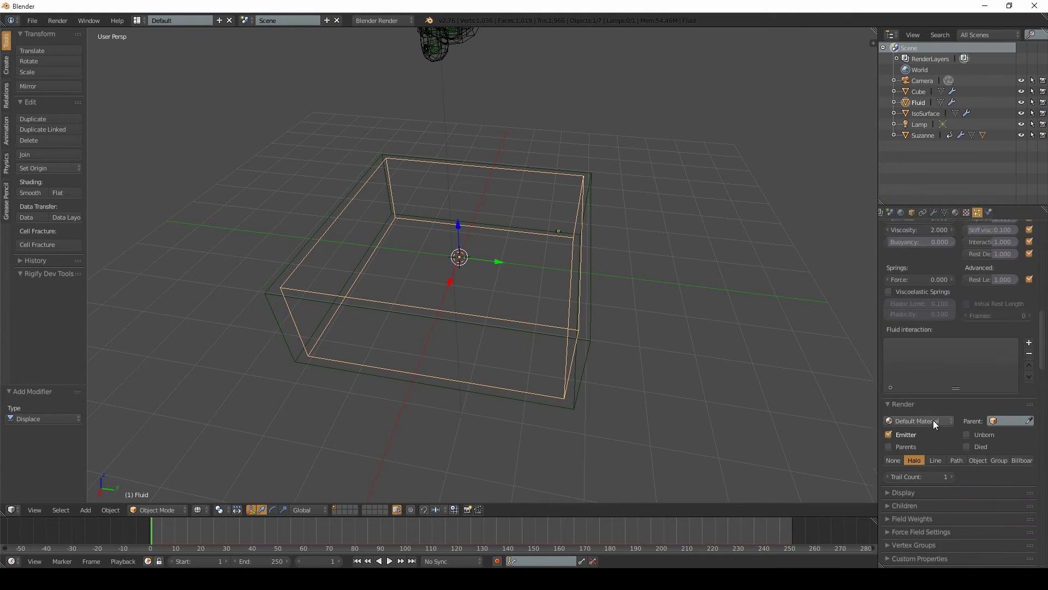
scroll(931, 411, "up", 14)
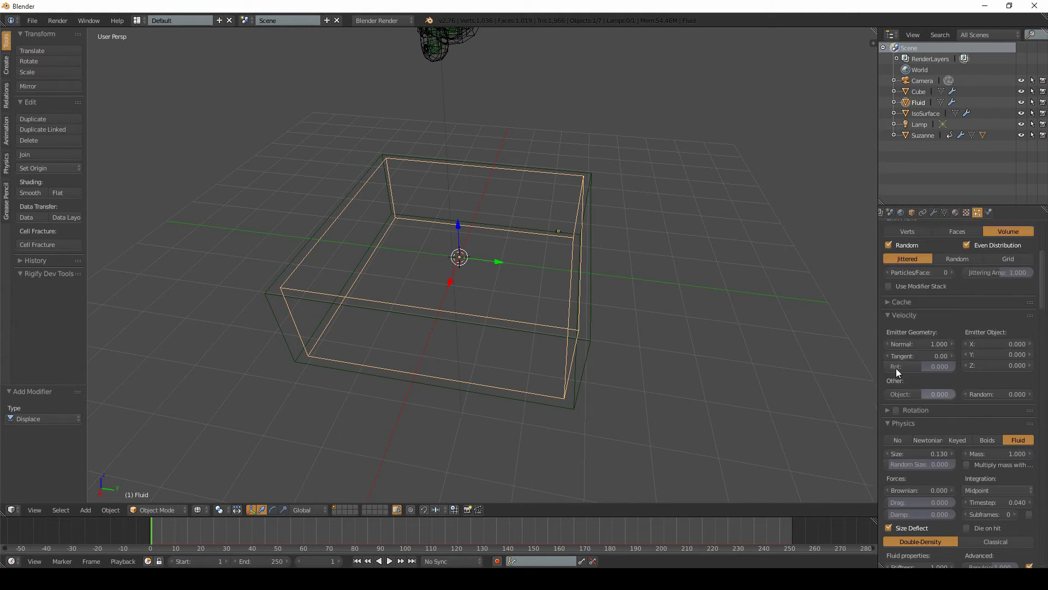
left_click(888, 411)
scroll(924, 369, "down", 3)
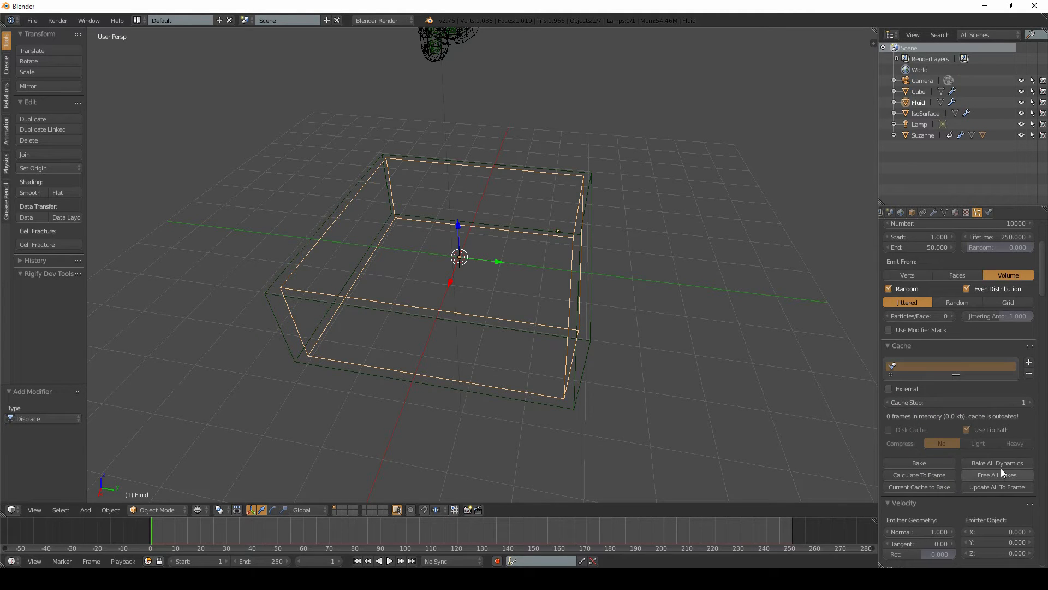
left_click(1003, 464)
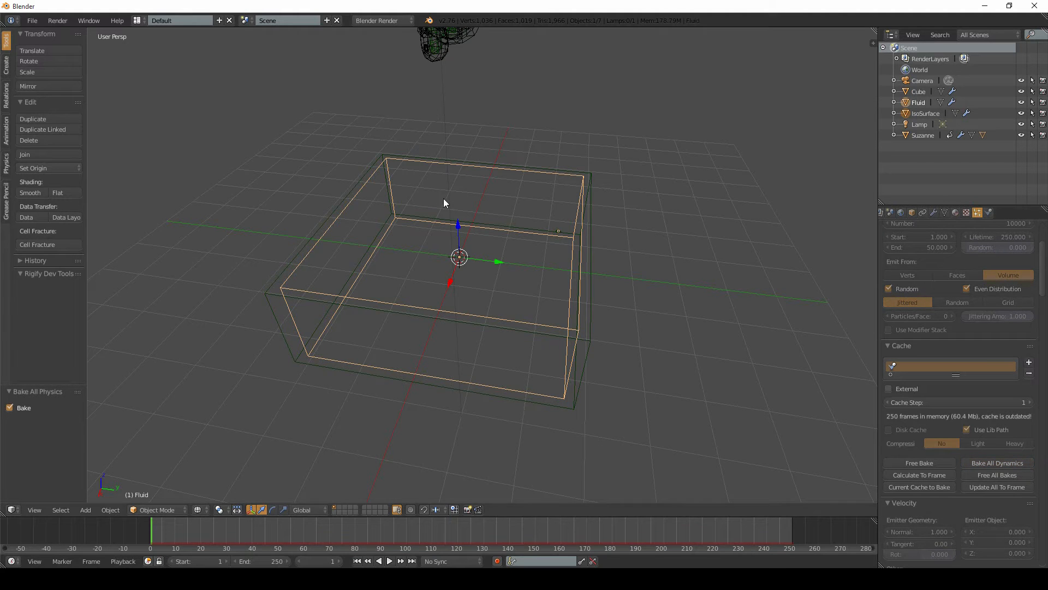
- Play the baked simulation and examine the particles settling in the container as the monkey head falls
middle_click_drag(444, 199, 451, 217)
middle_click_drag(486, 71, 533, 192)
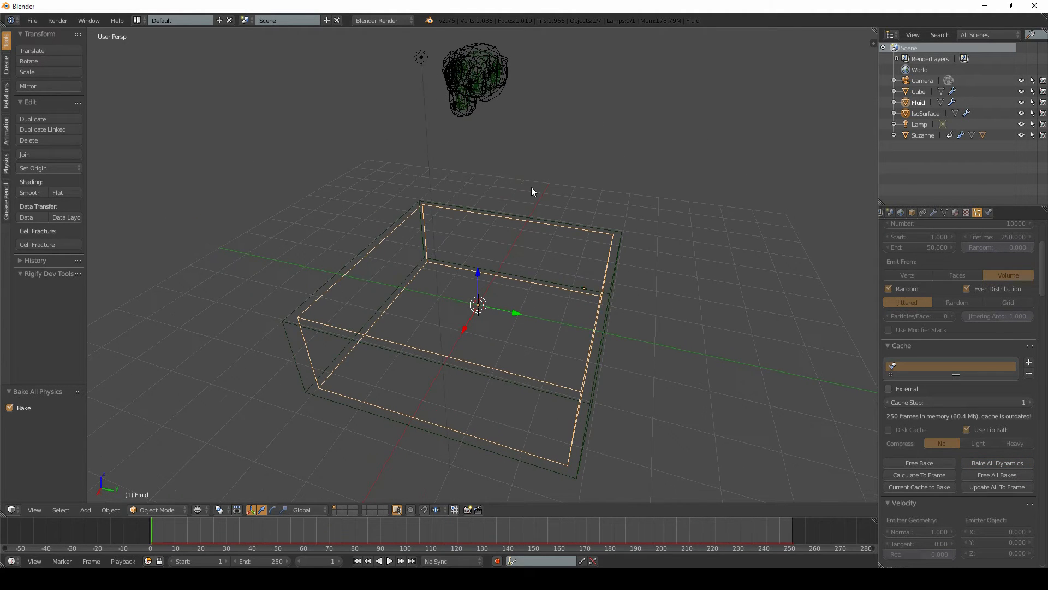
key("alt+a")
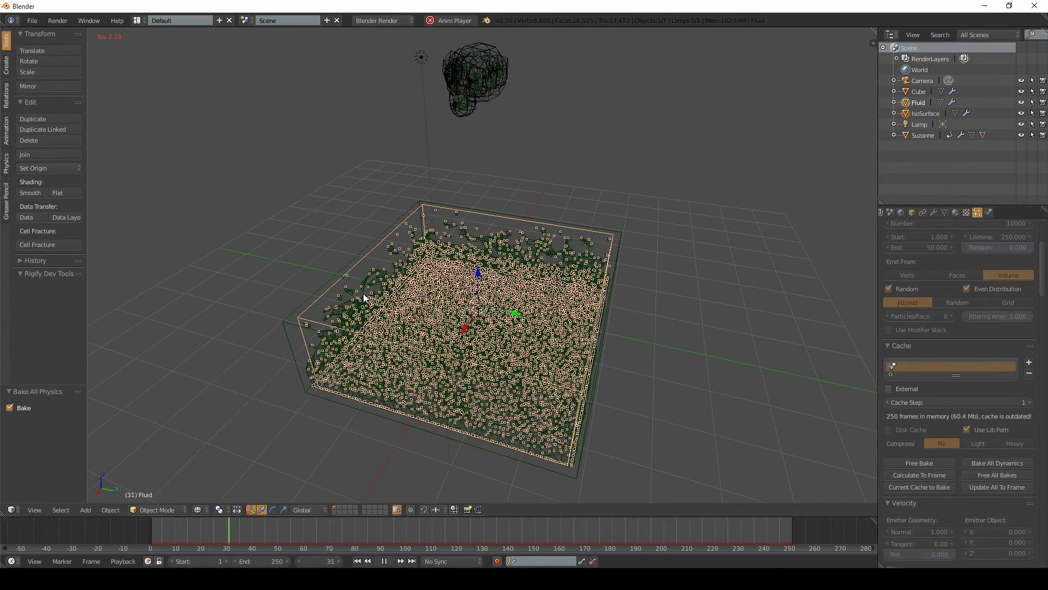
scroll(491, 279, "up", 6)
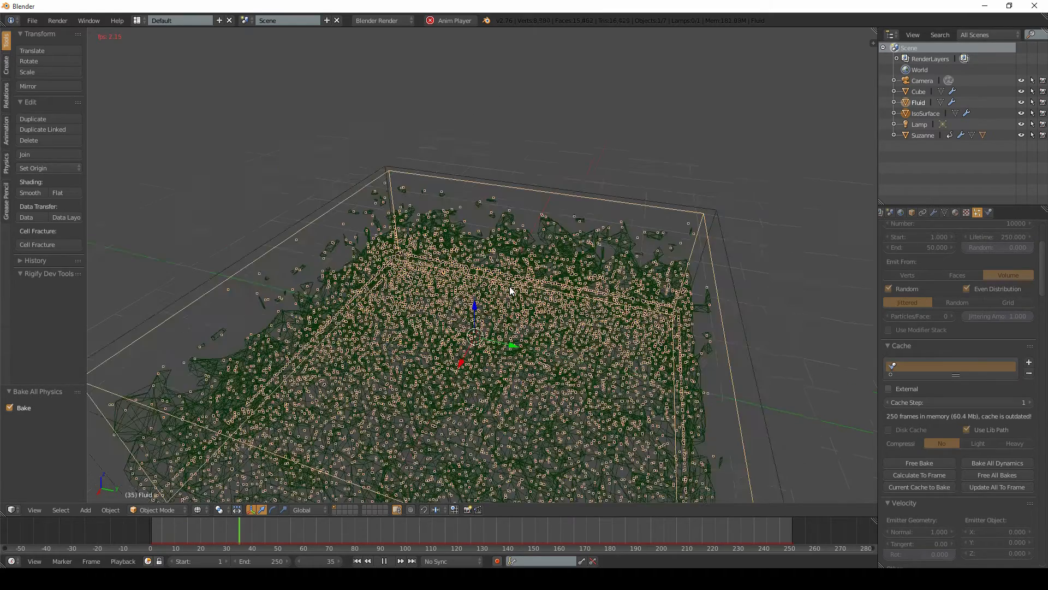
scroll(473, 275, "down", 6)
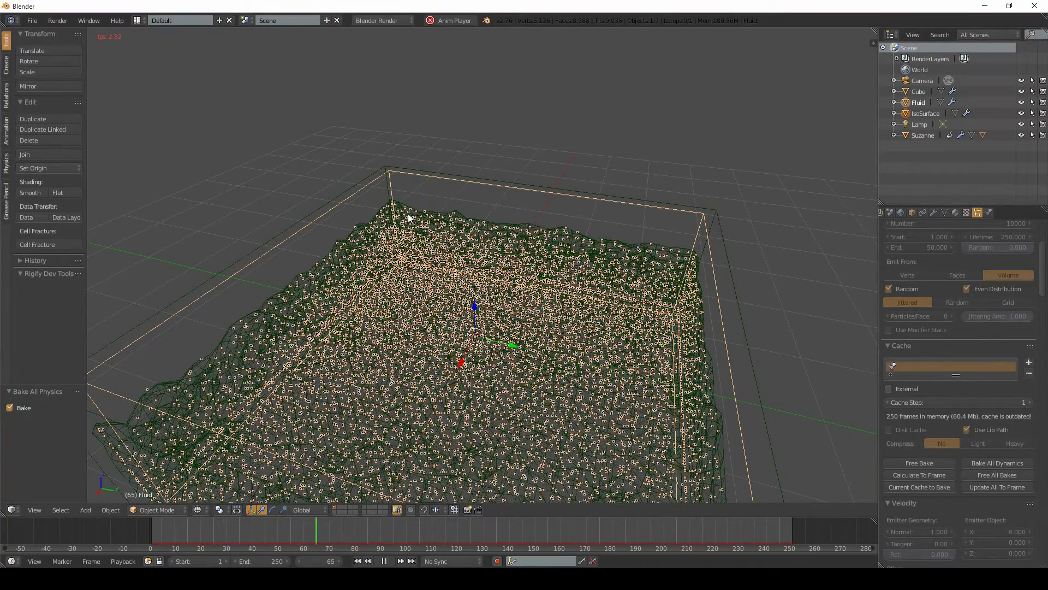
scroll(407, 216, "down", 8)
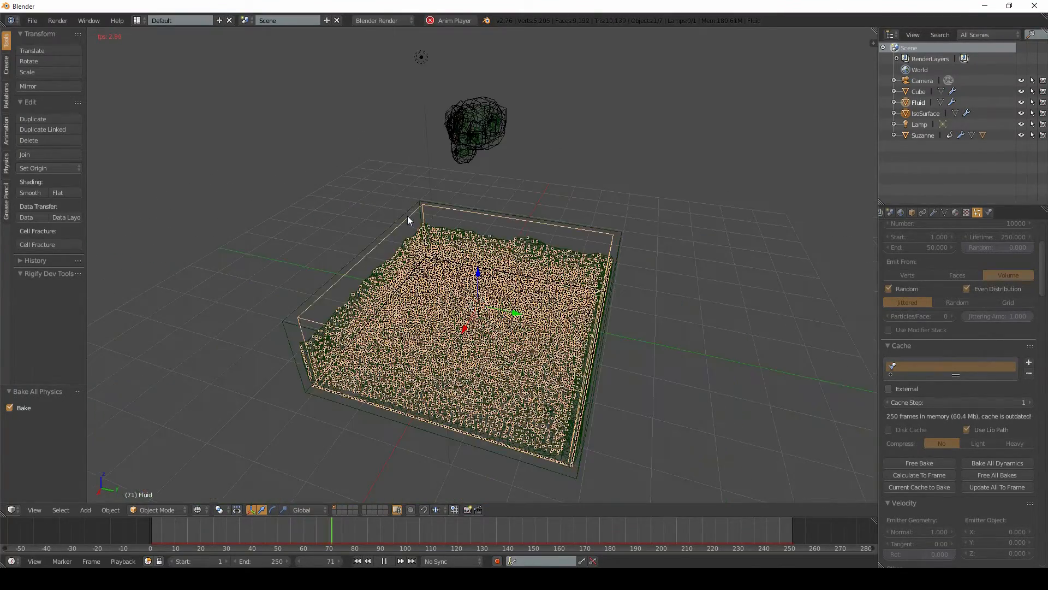
scroll(407, 217, "up", 8)
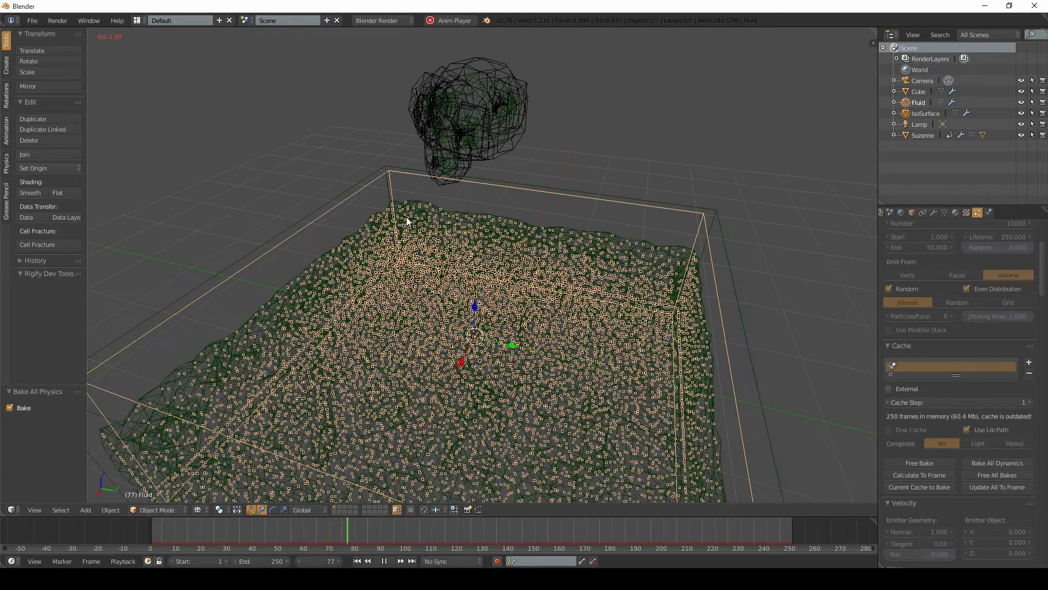
- Switch the viewport to solid shading and pause the simulation at frame 100 to view the head up close in the fluid
key("z")
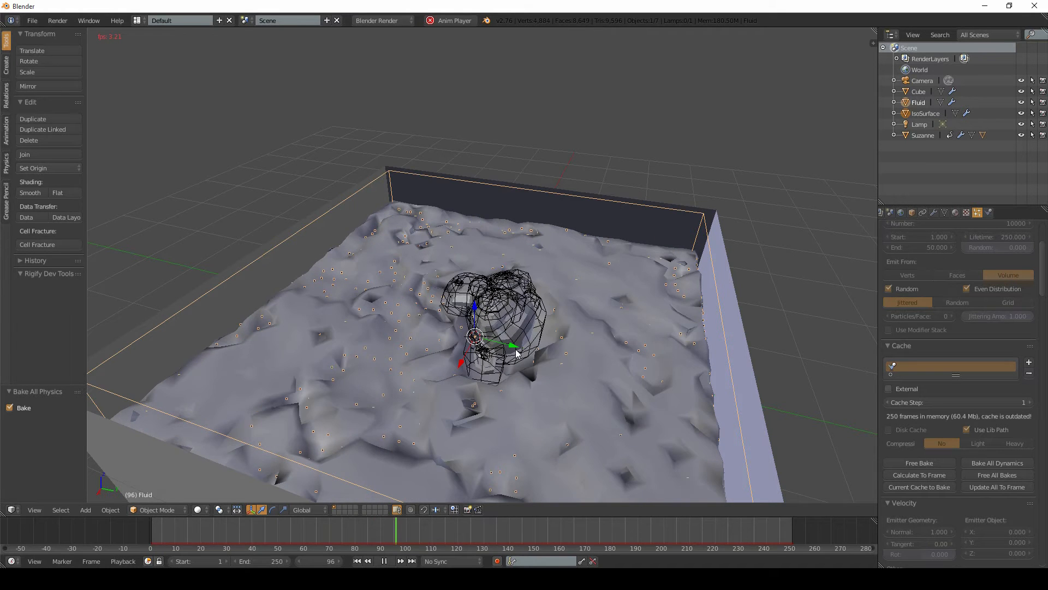
key("alt+a")
middle_click_drag(513, 349, 485, 306)
scroll(488, 305, "up", 5)
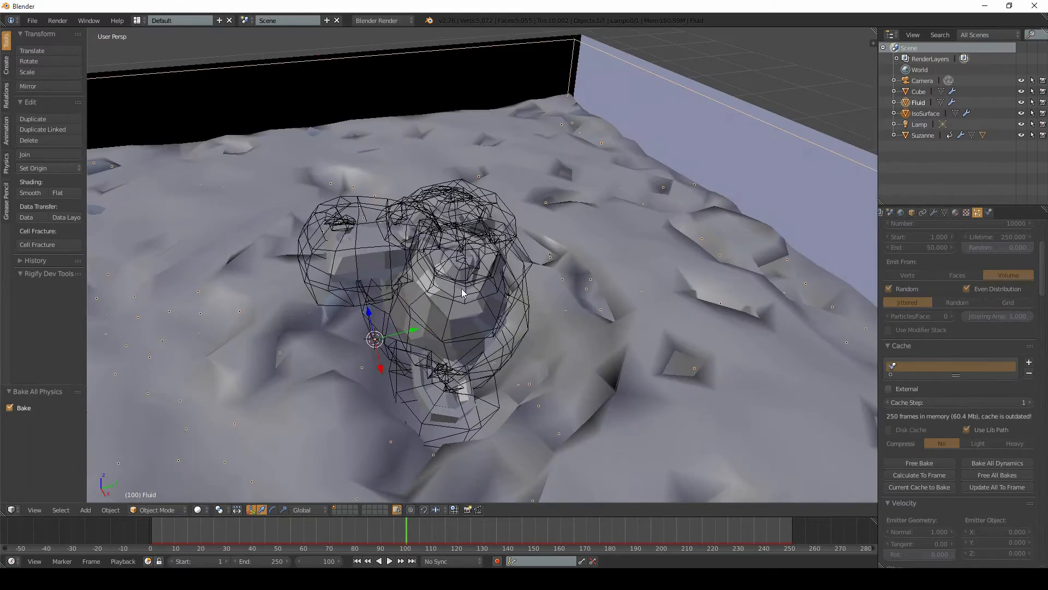
- Move the inner monkey head, Suzanne, from inside its wireframe shell to layer 2 and display only that layer
right_click(480, 306)
scroll(466, 324, "up", 3)
right_click(466, 324)
middle_click_drag(472, 352, 644, 344)
scroll(554, 310, "down", 6)
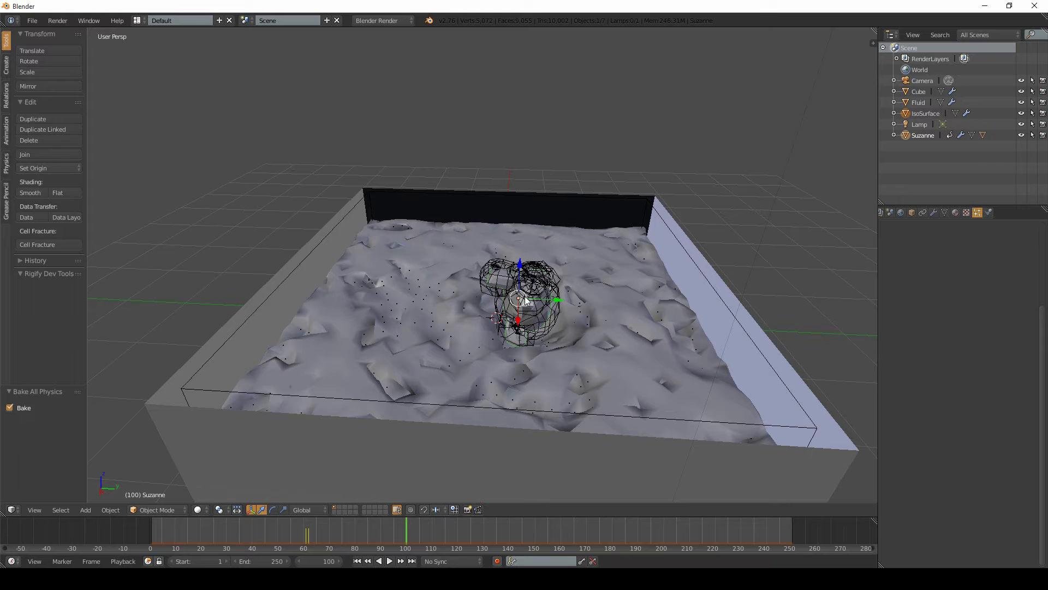
key("m")
key("2")
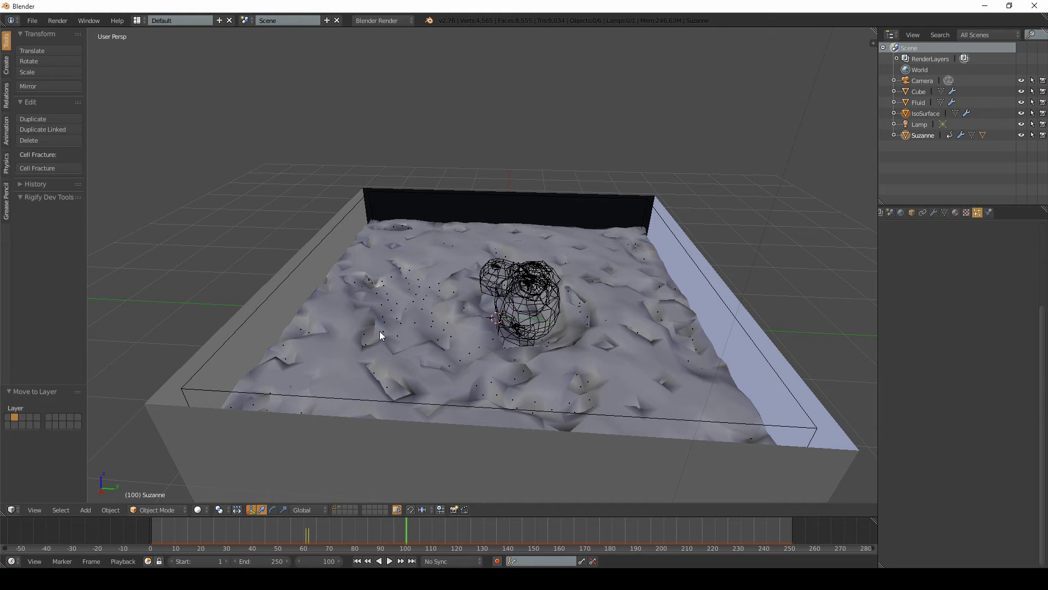
key("2")
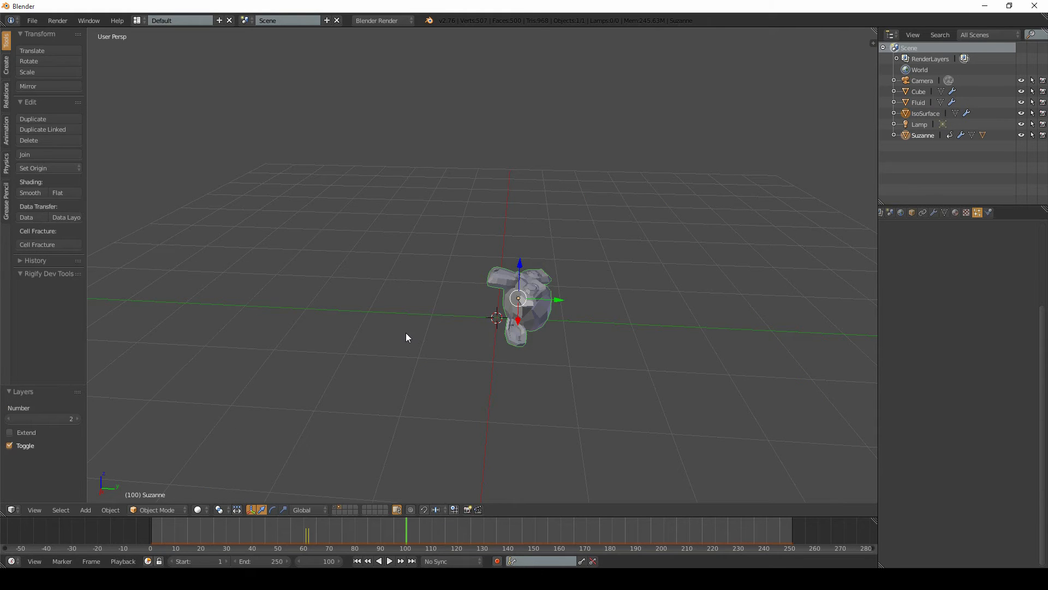
- Play the animation from the first frame with only layer 2 displayed and examine how the separated monkey head falls and moves
key("shift+Left")
key("alt+a")
scroll(473, 263, "down", 3)
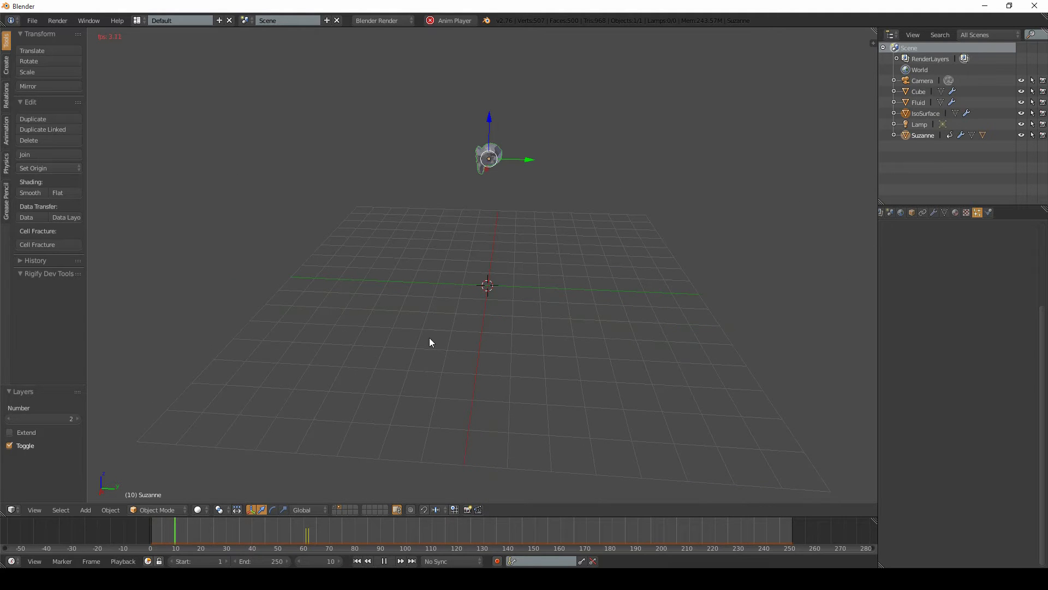
left_click_drag(316, 534, 359, 541)
left_click_drag(426, 543, 460, 544)
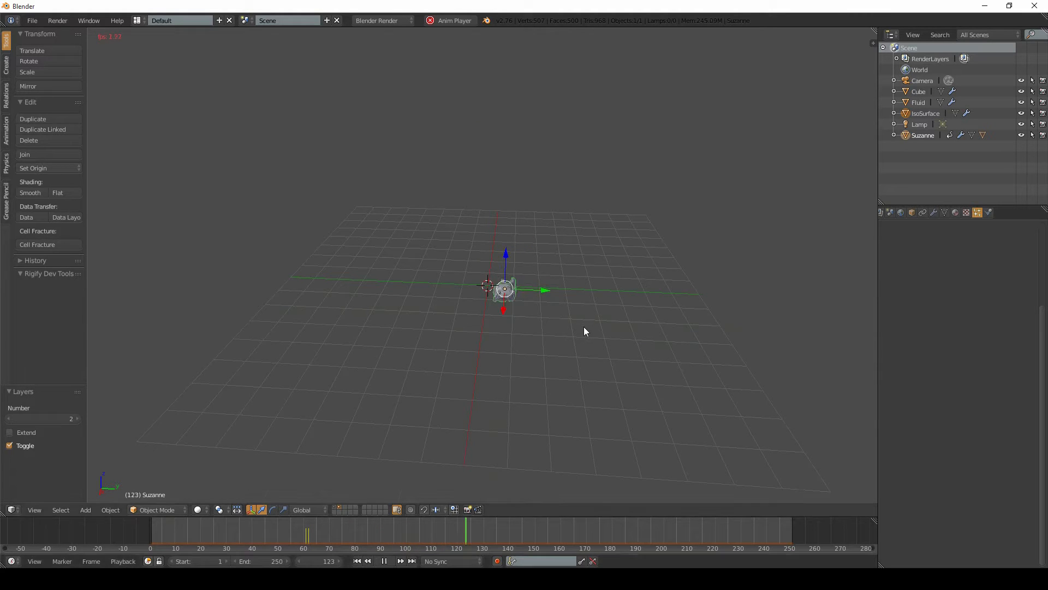
scroll(584, 326, "up", 2)
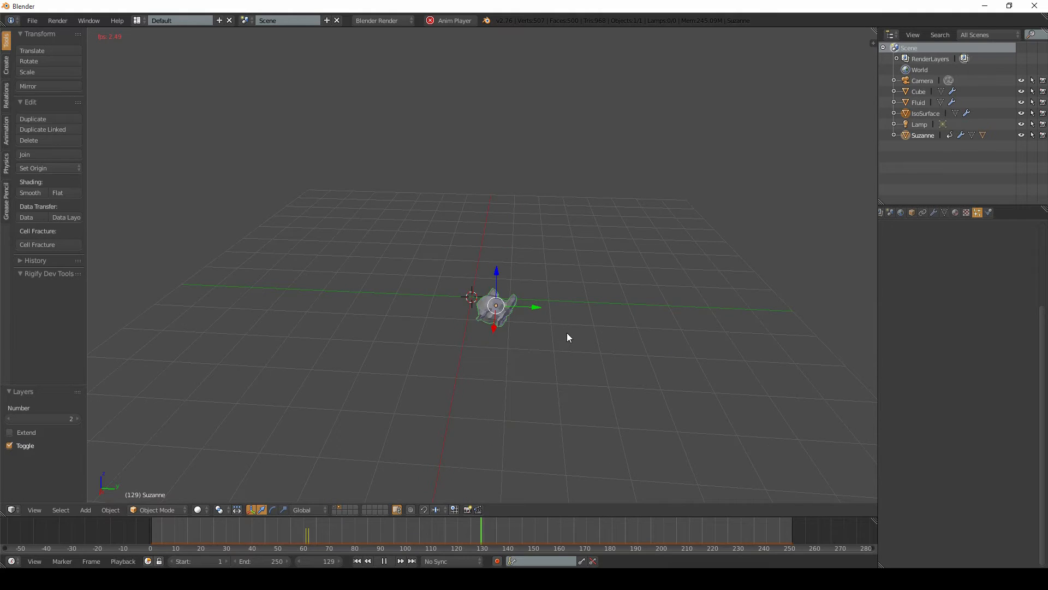
key("Escape")
middle_click_drag(459, 243, 391, 381, "shift")
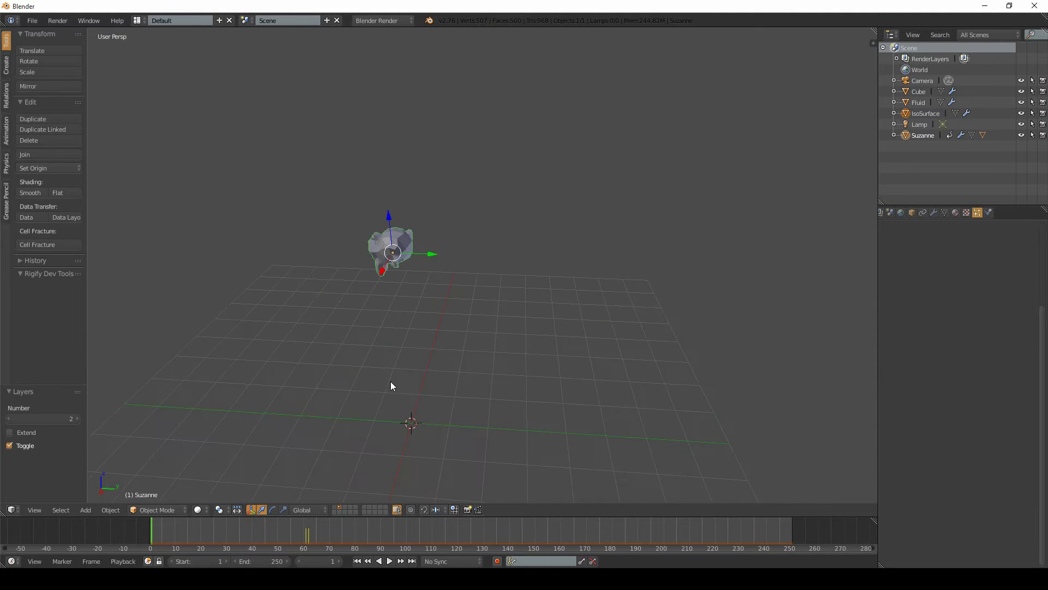
middle_click_drag(342, 235, 402, 204, "shift")
middle_click_drag(496, 237, 518, 177, "shift")
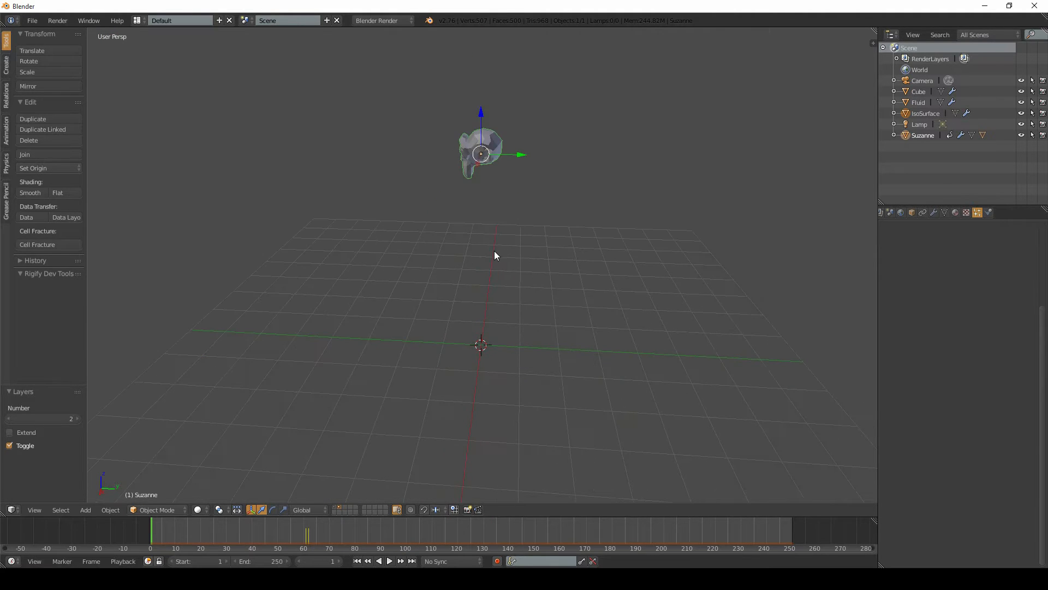
- Display layer 1, select the IsoSurface object and deactivate IsoSurf 1 in its CubeSurfer settings
left_click(338, 507)
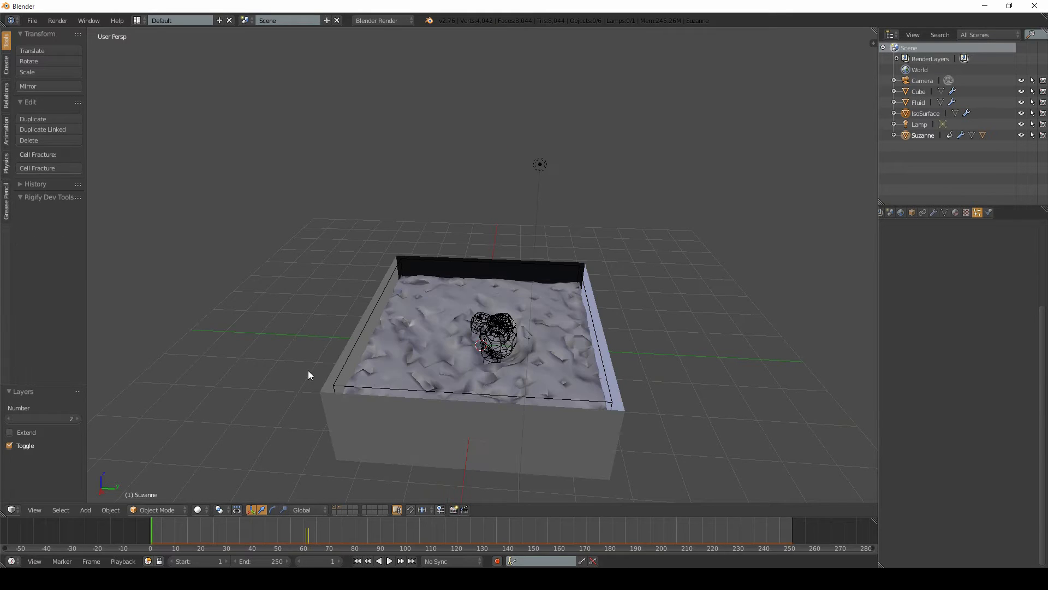
middle_click_drag(552, 355, 539, 342, "shift")
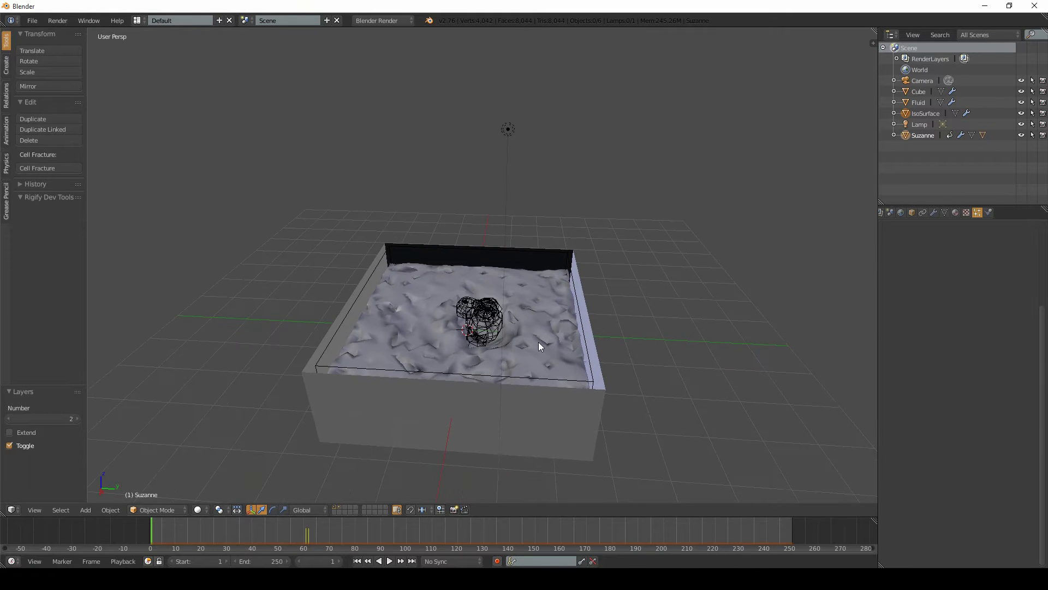
right_click(538, 342)
scroll(983, 212, "up", 3)
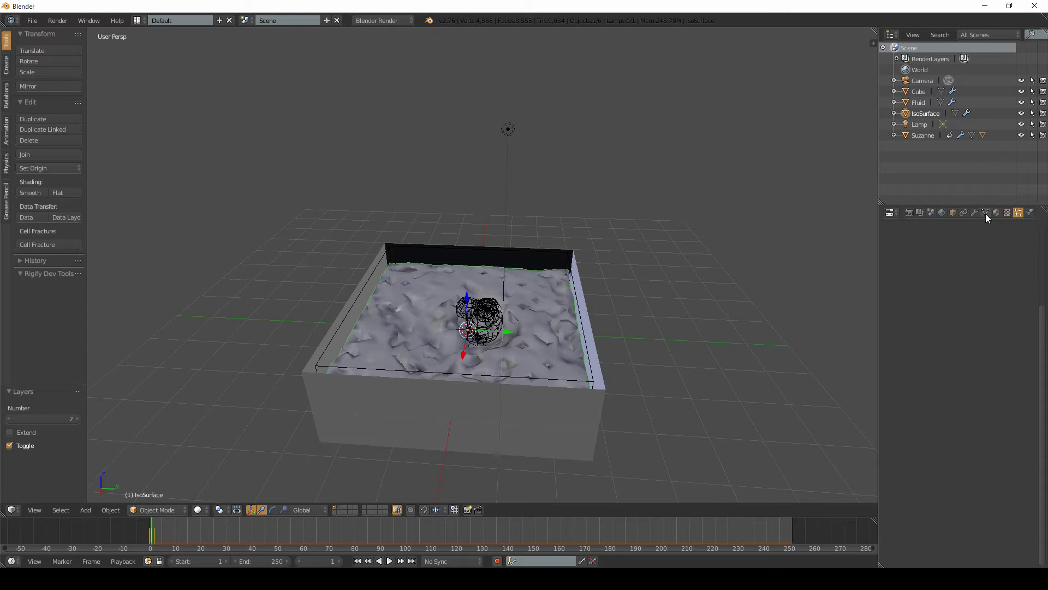
left_click(951, 212)
scroll(952, 297, "down", 3)
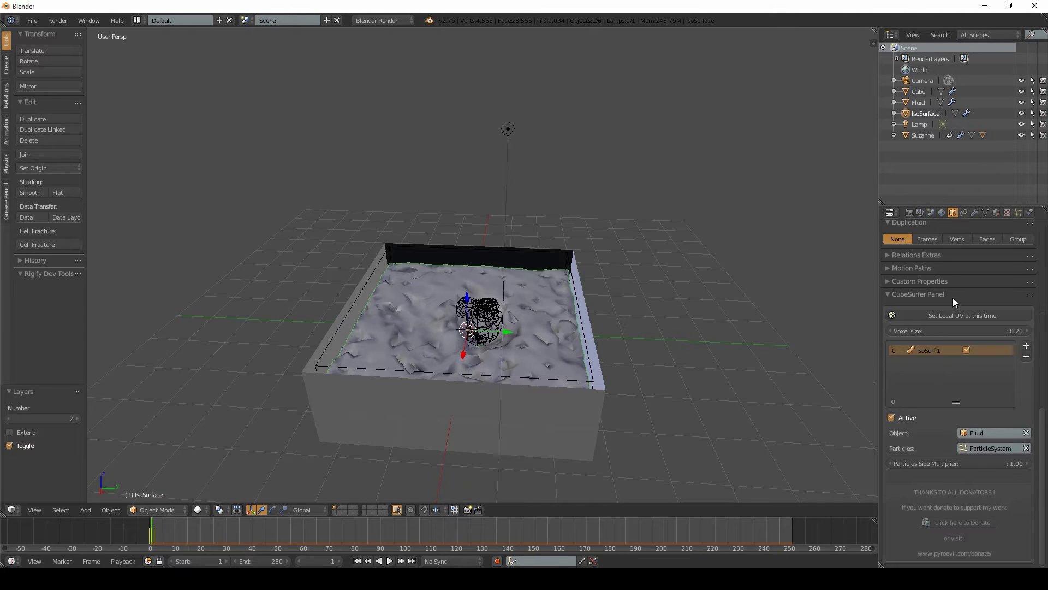
left_click(967, 350)
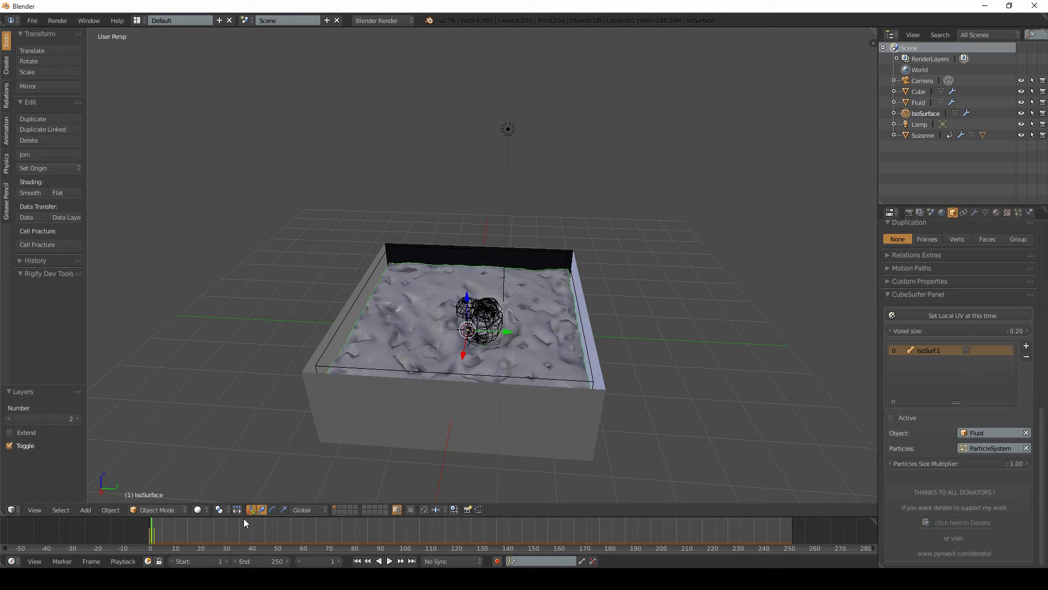
- Display layer 2 and replay the monkey head's animation with the isosurface deactivated
left_click(338, 510)
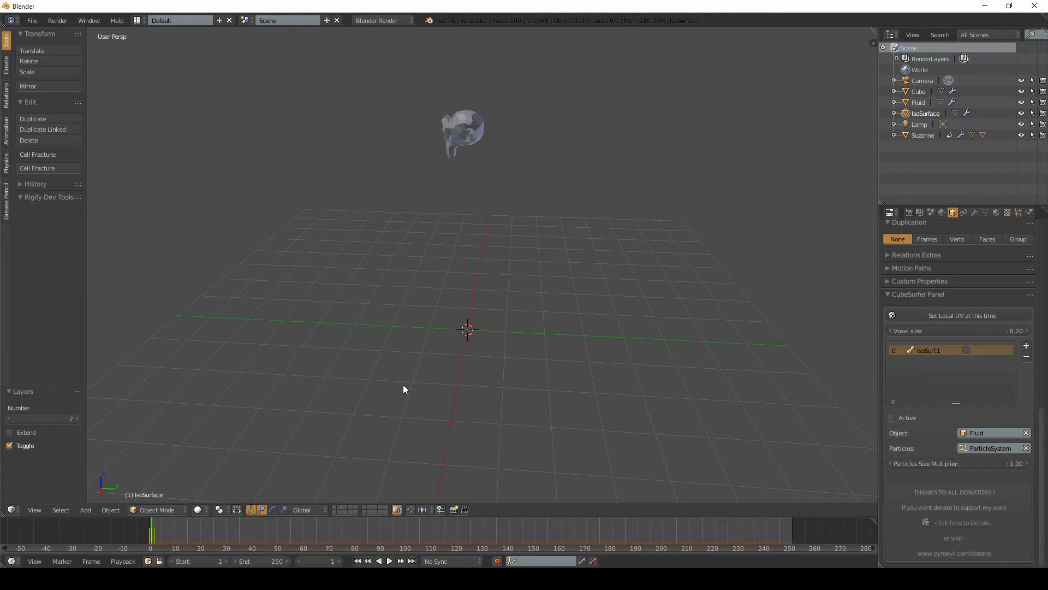
key("alt+a")
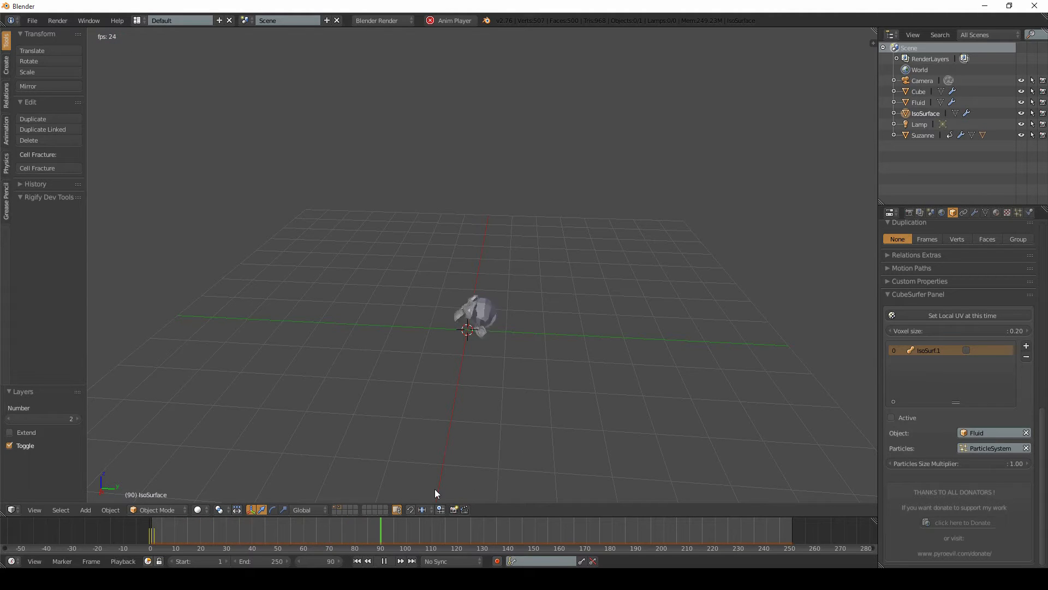
key("Escape")
middle_click_drag(483, 211, 474, 407, "shift")
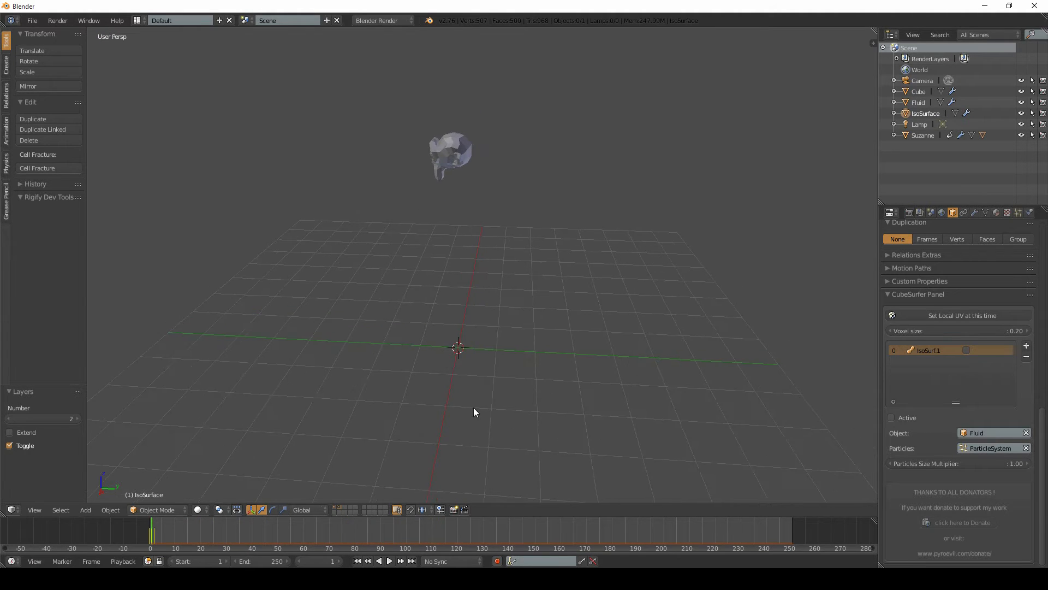
left_click(337, 506, "shift")
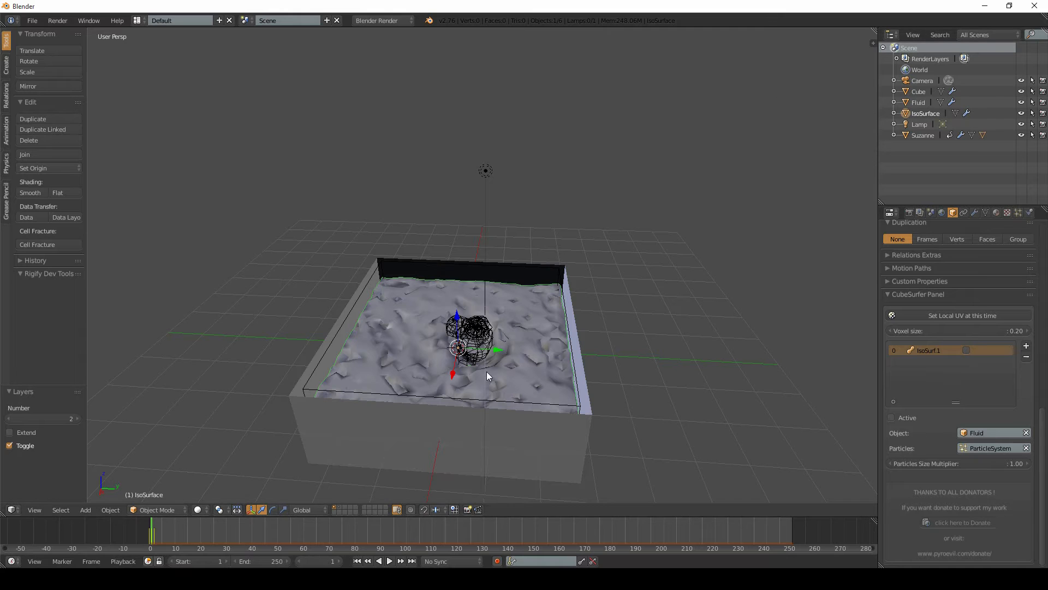
key("shift+a")
mouse_move(381, 380)
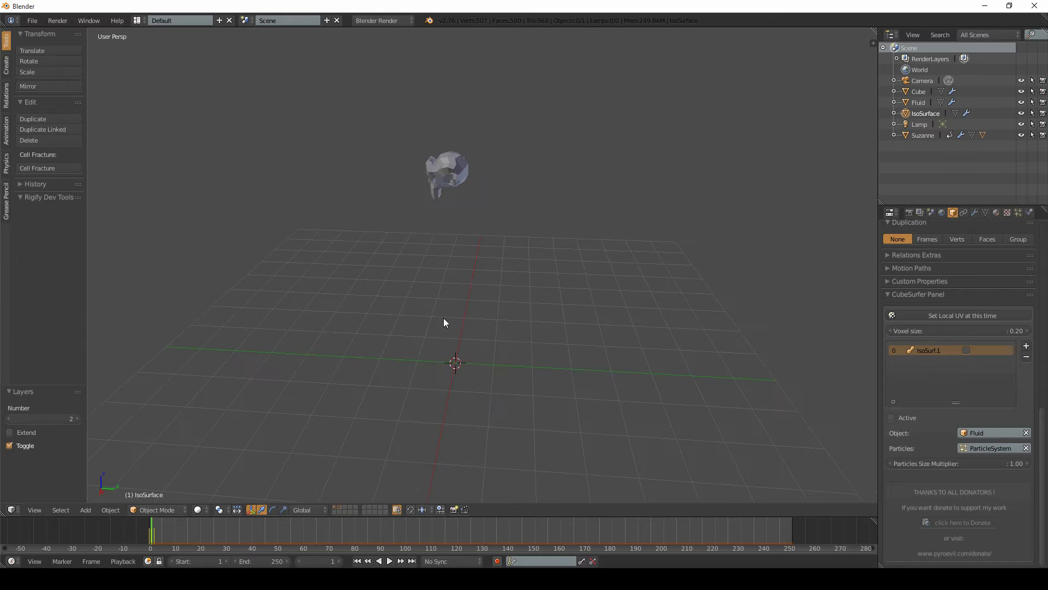
key("shift+a")
mouse_move(399, 319)
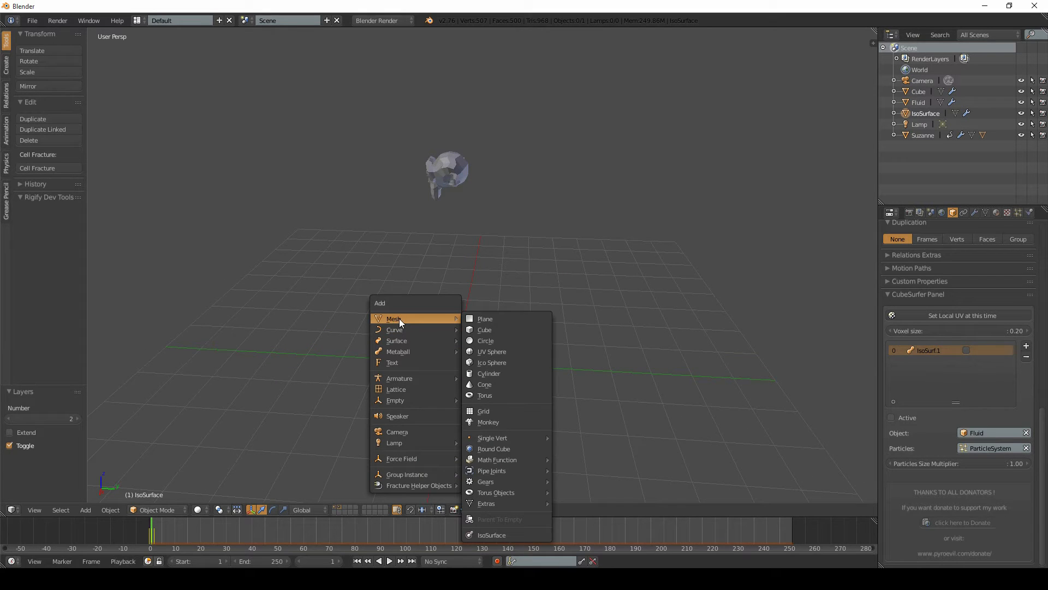
key("Escape")
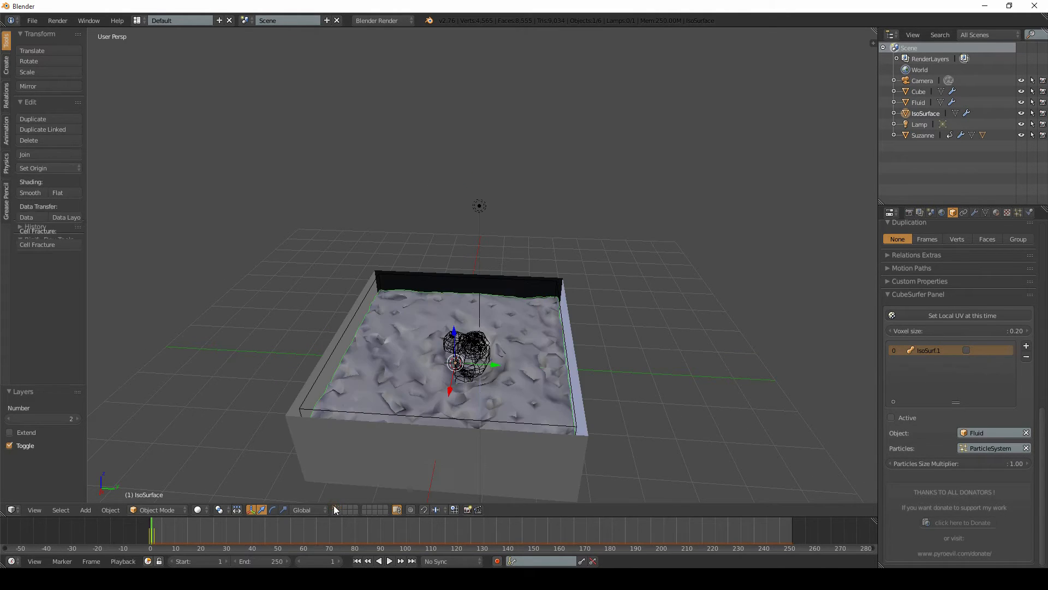
- Move the Cube container to layer 2 and display that layer
right_click(356, 361)
middle_click_drag(356, 362, 332, 352)
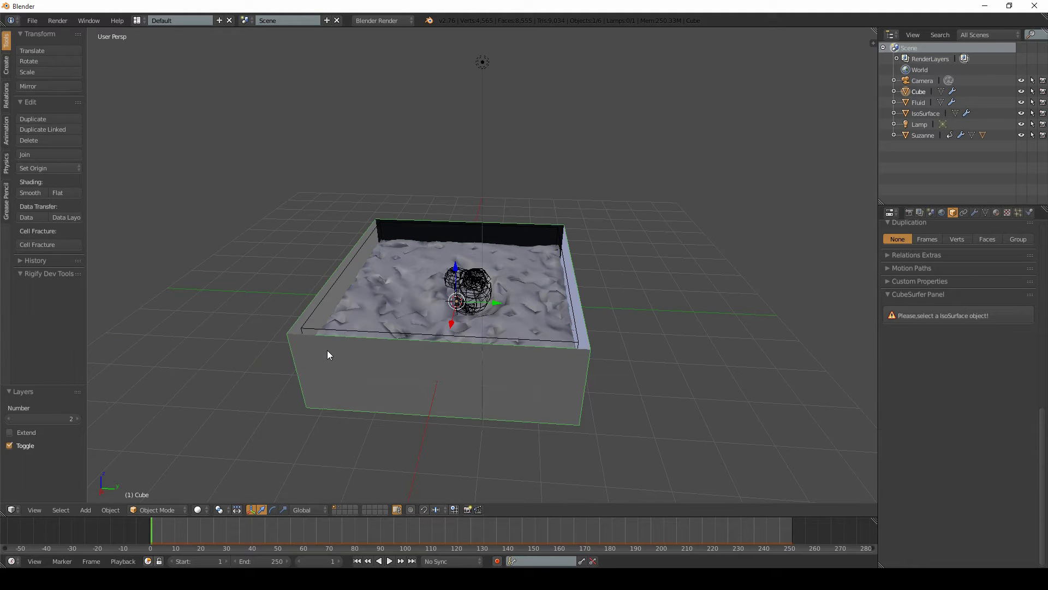
key("m")
key("1")
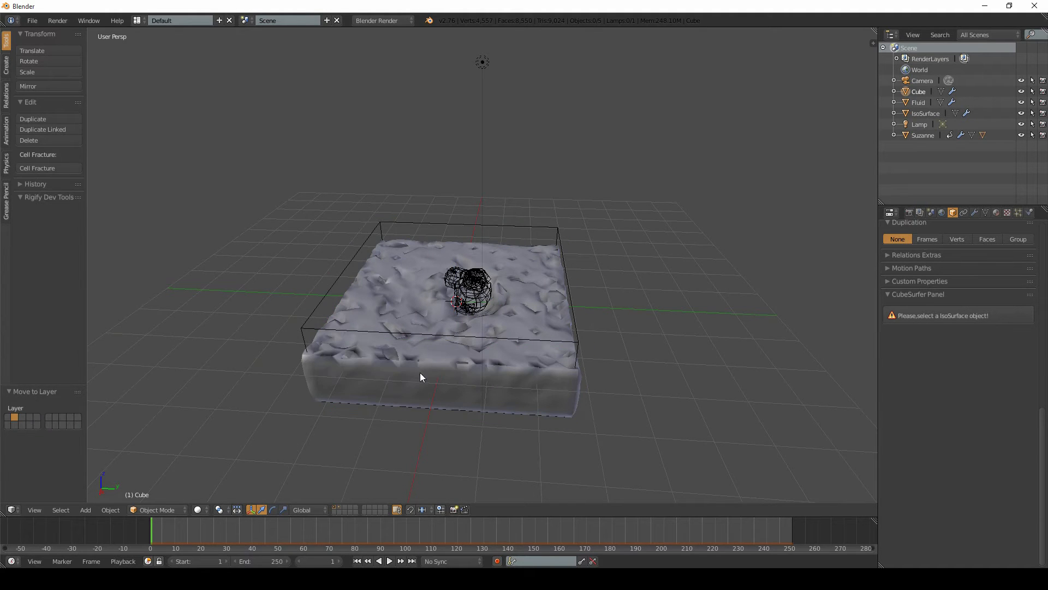
left_click(336, 507)
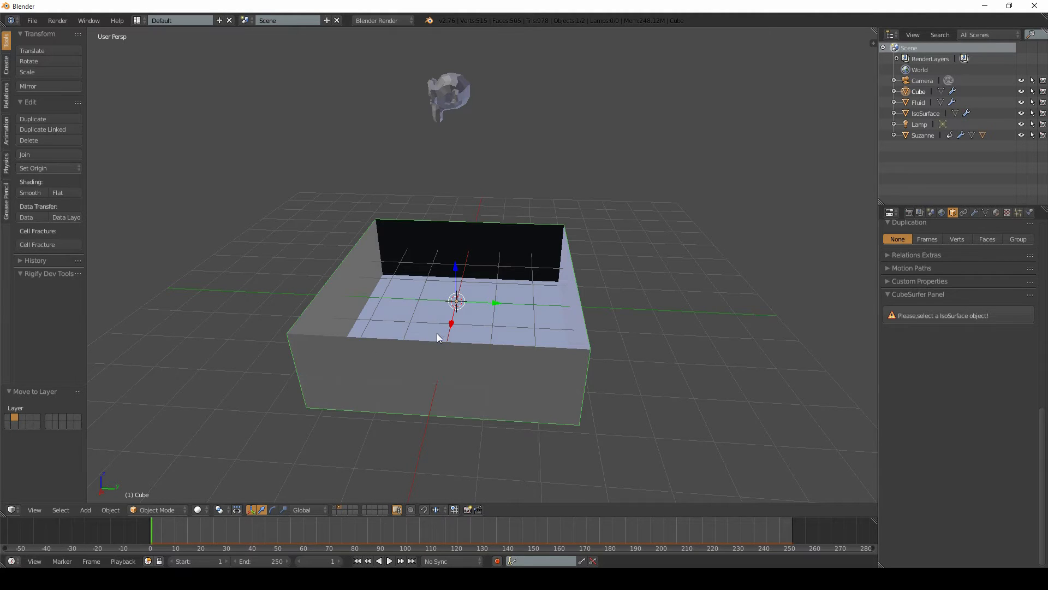
- Enable Fluid physics on the Cube container and set its fluid type to Obstacle
middle_click_drag(436, 333, 339, 325)
left_click(1029, 212)
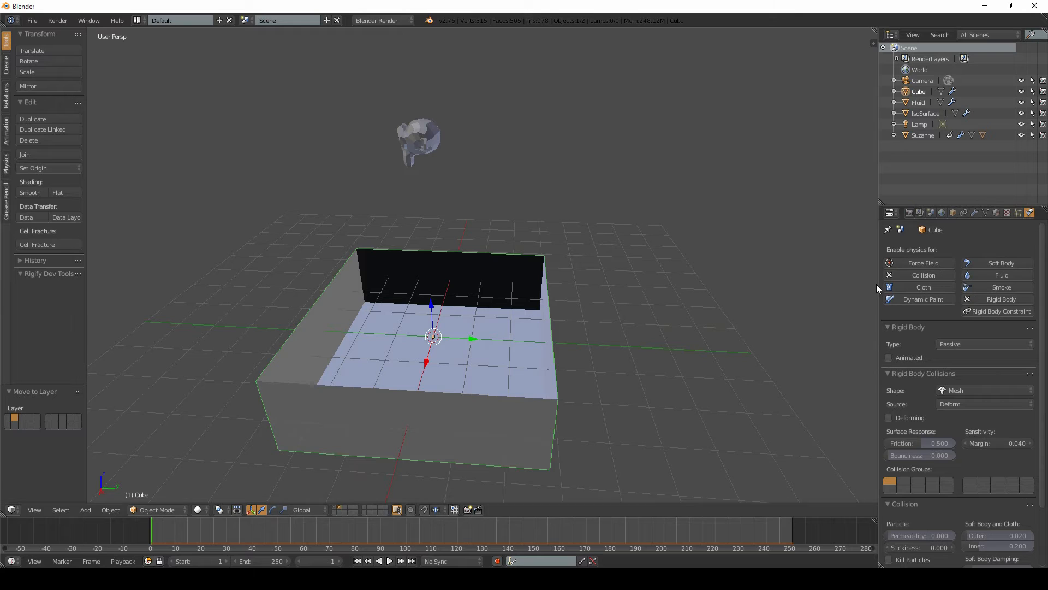
left_click(996, 276)
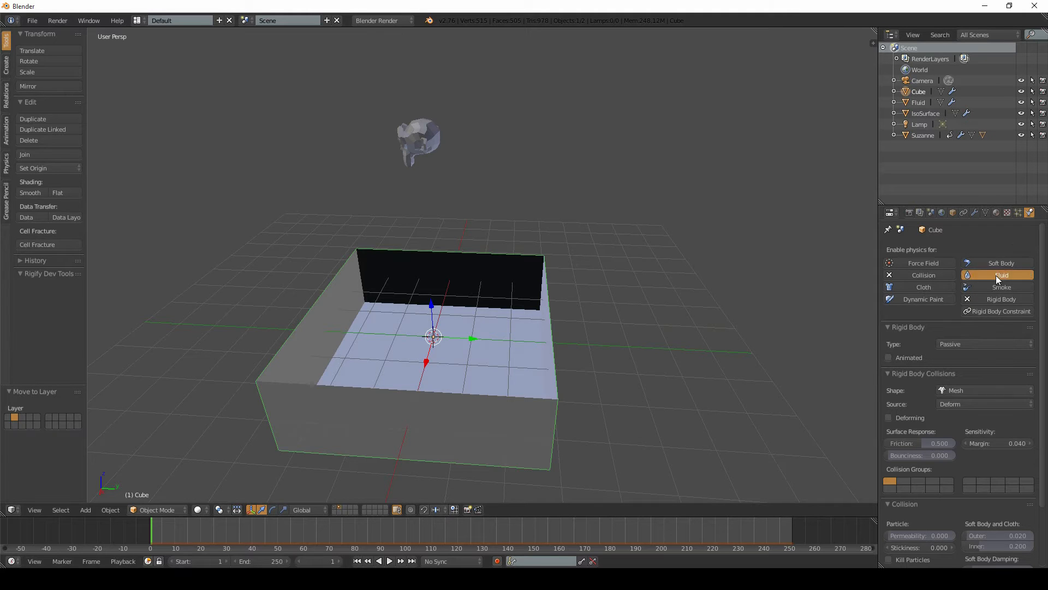
left_click(951, 343)
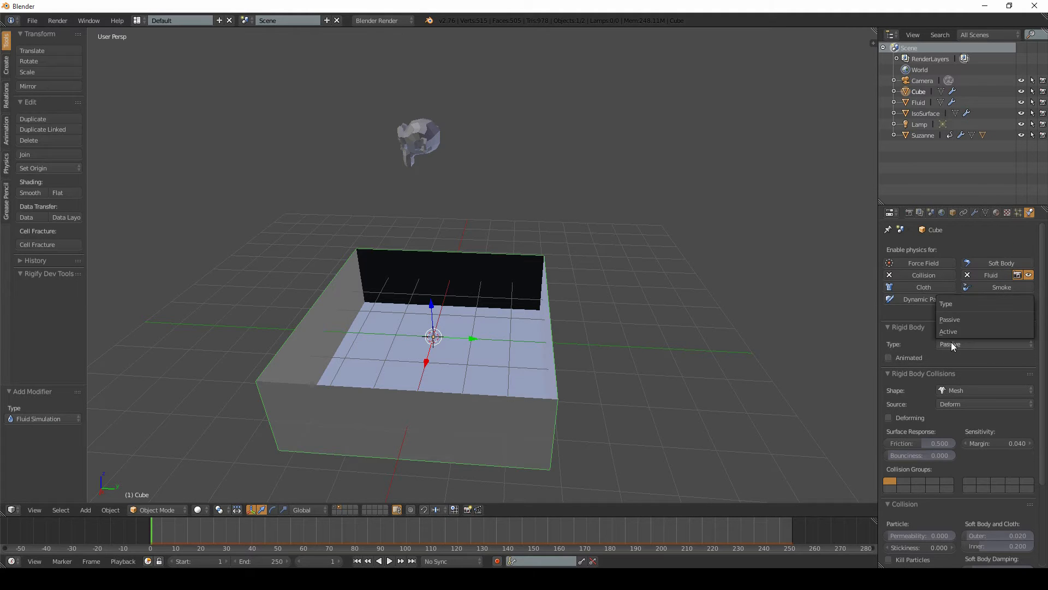
left_click(889, 328)
left_click(889, 340)
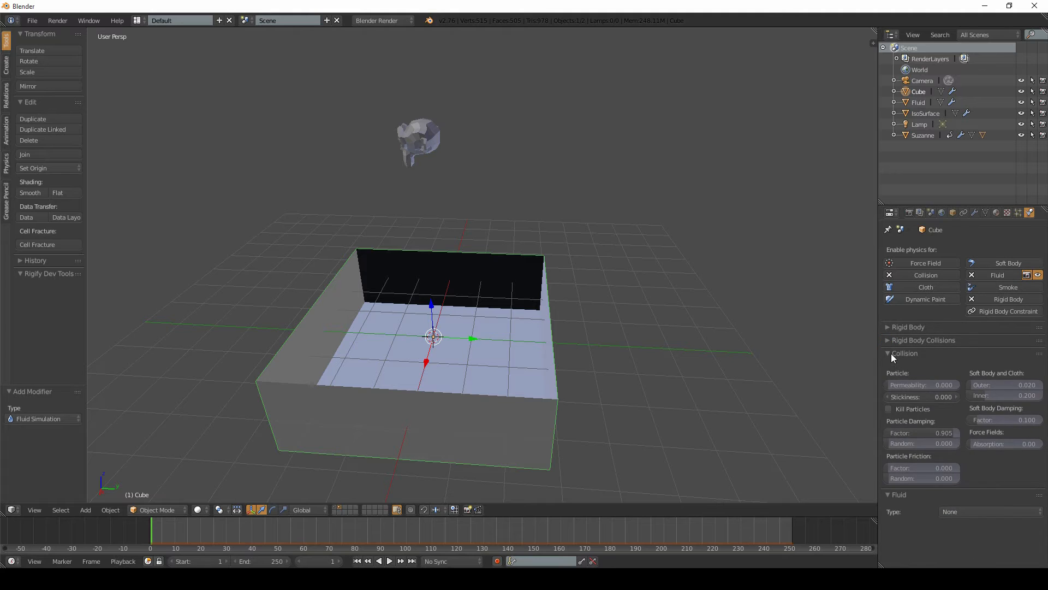
left_click(891, 353)
left_click(967, 383)
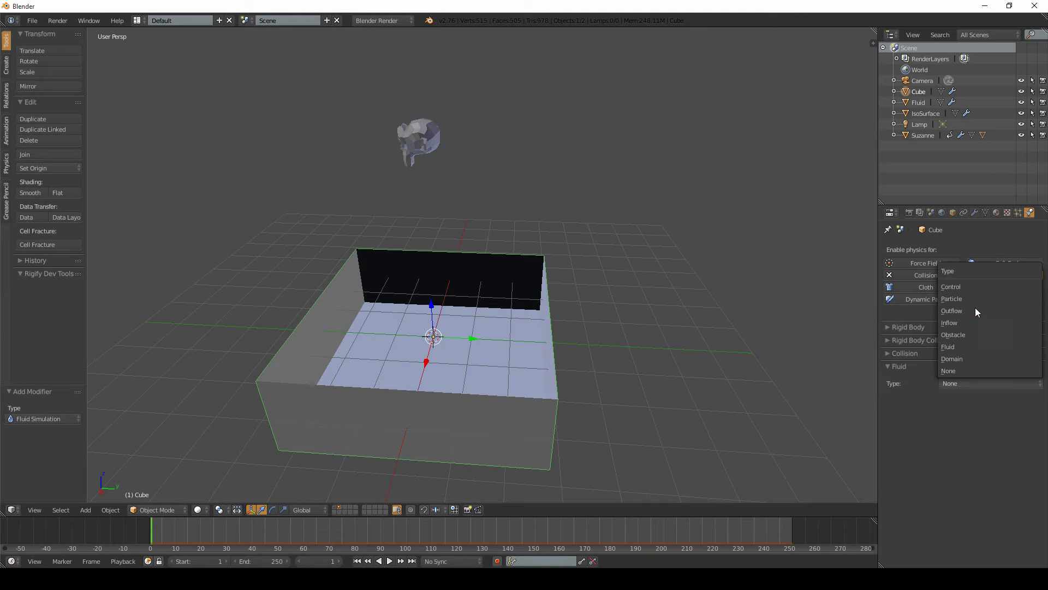
left_click(968, 335)
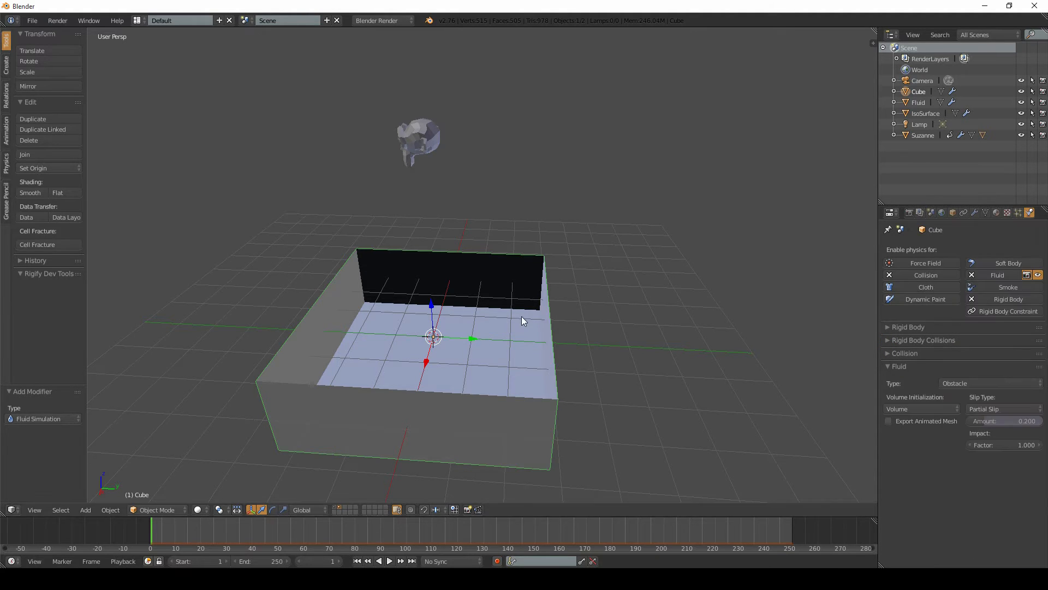
- Add a cube scaled up about 3.43 times around the container and raise it about 2.15 units along Z in wireframe shading
middle_click_drag(522, 316, 523, 271)
key("shift+a")
mouse_move(532, 309)
left_click(579, 321)
key("s")
left_click(588, 238)
key("z")
key("g")
key("z")
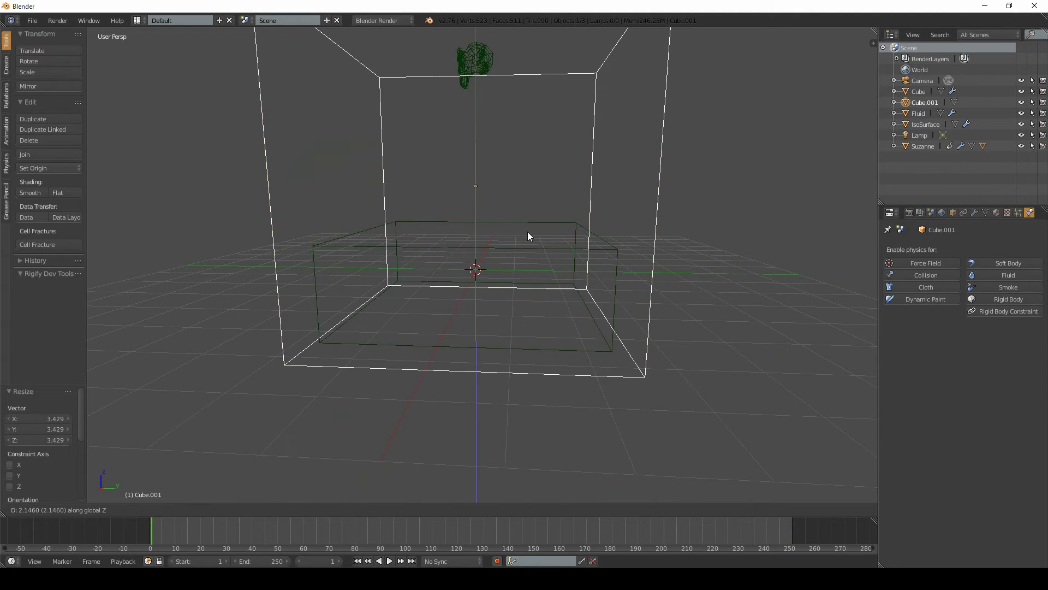
left_click(528, 231)
- Stretch the enclosing cube about 1.07 times along Z in front orthographic view so it encloses the head and container with more margin
key("KP_5")
scroll(526, 228, "down", 6)
key("KP_1")
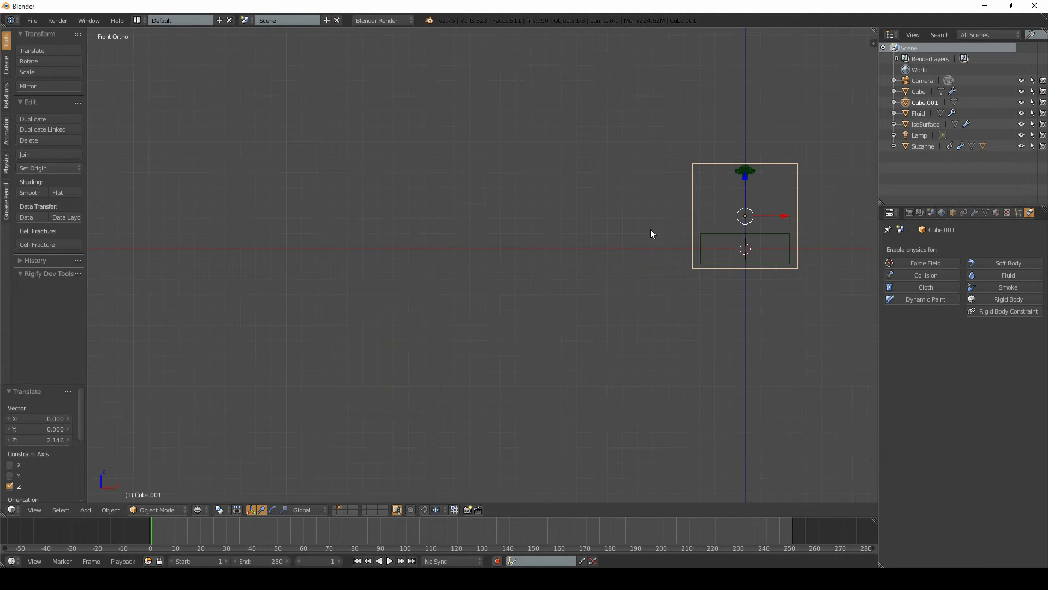
middle_click_drag(733, 225, 546, 300, "shift")
scroll(599, 327, "up", 3)
middle_click_drag(599, 326, 532, 278, "shift")
scroll(491, 307, "up", 3)
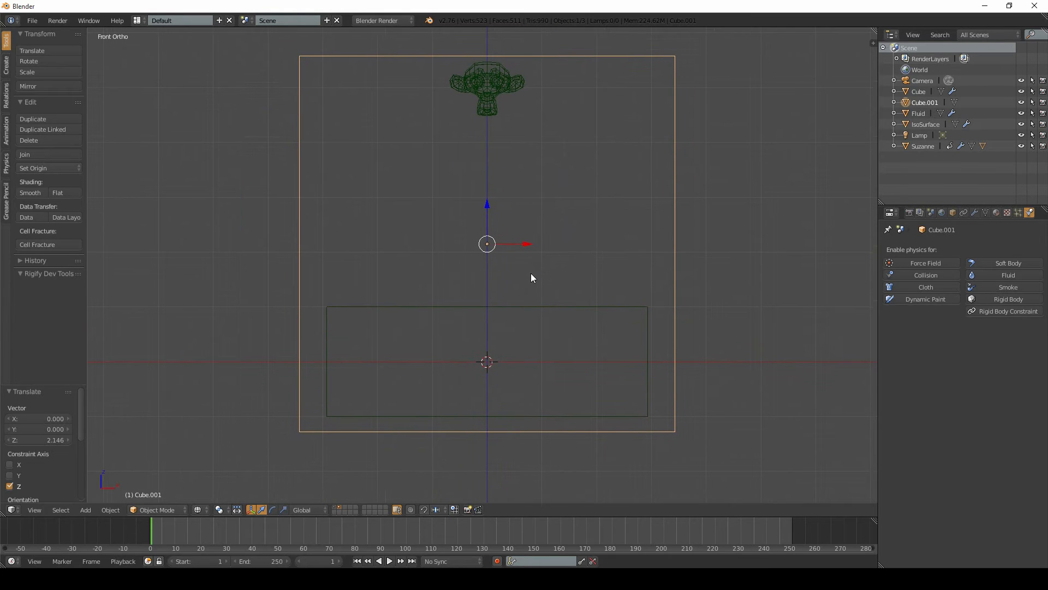
key("s")
key("z")
left_click(535, 175)
middle_click_drag(515, 213, 503, 221, "shift")
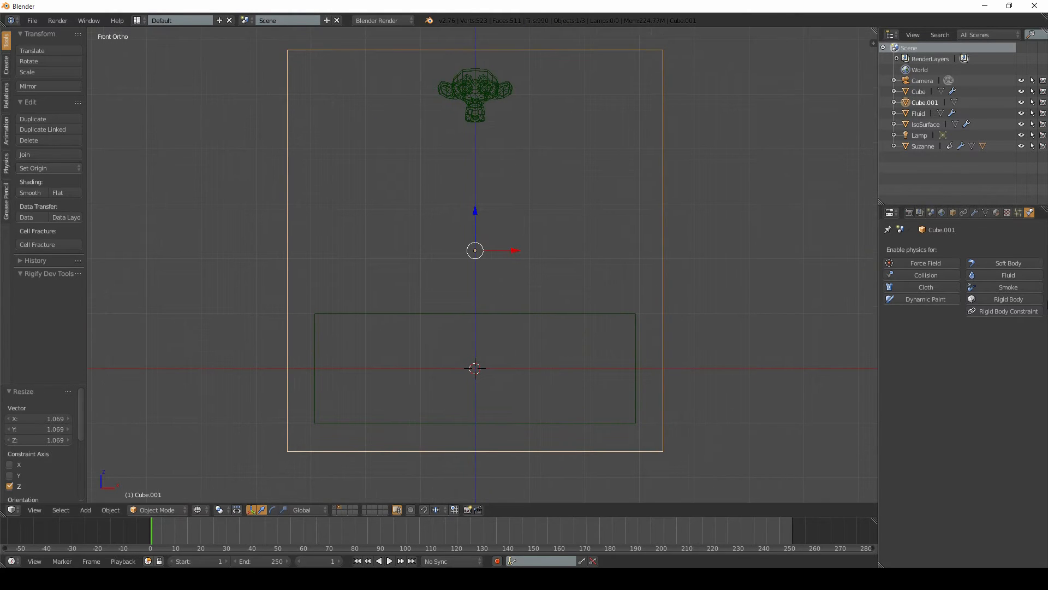
- Enable Fluid physics on the enclosing cube and set its fluid type to Domain
left_click(1023, 276)
left_click(969, 345)
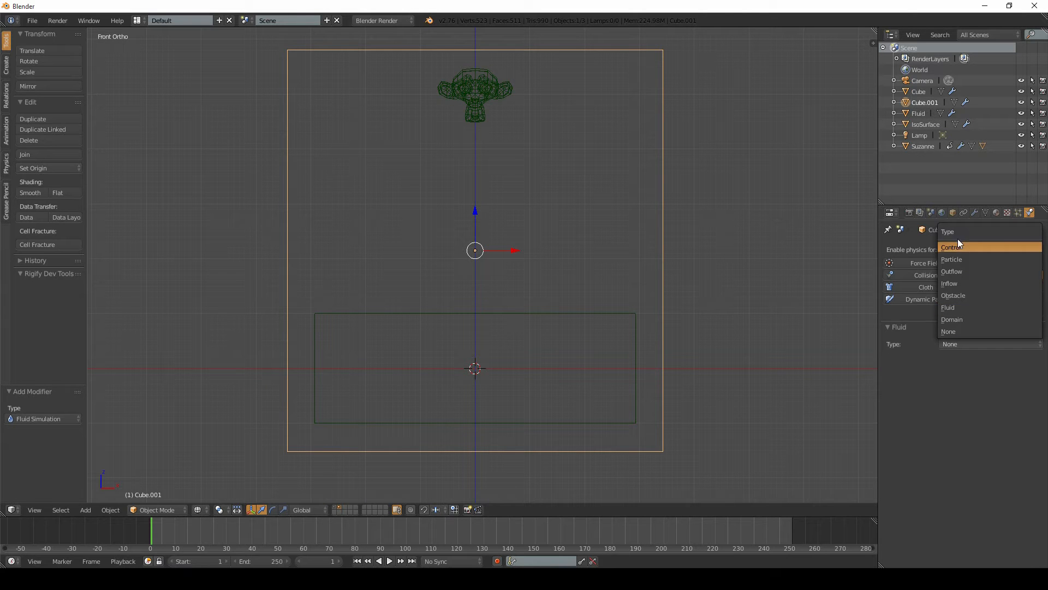
left_click(955, 319)
middle_click_drag(565, 272, 562, 282, "shift")
- Add another cube and move it up about 2.13 units along Z, above the container and below the monkey head
key("shift+a")
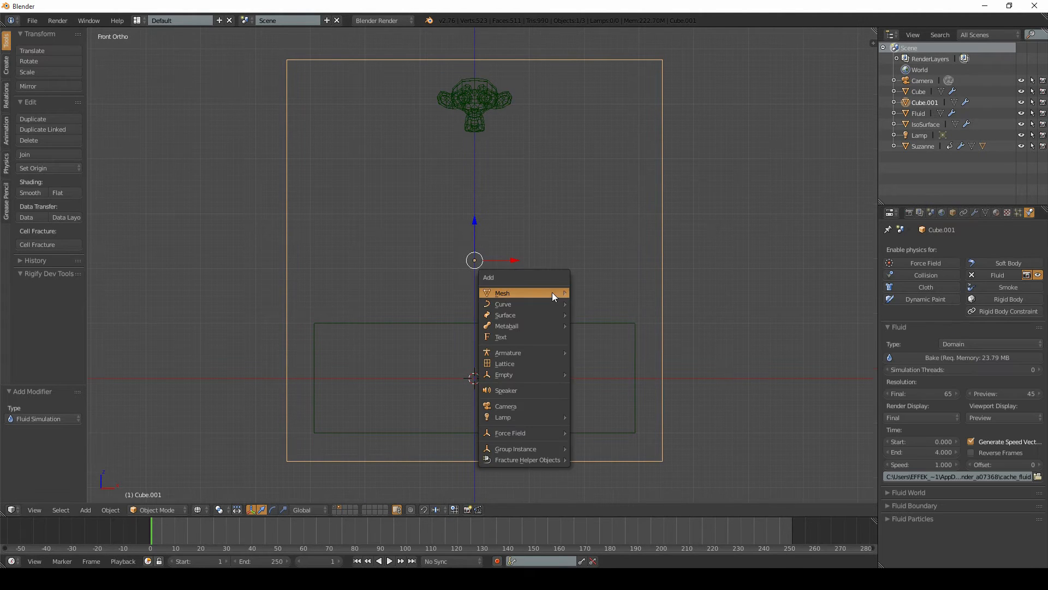
mouse_move(552, 293)
left_click(610, 304)
mouse_move(490, 288)
middle_mouse_down("shift")
mouse_move(496, 263)
mouse_move(499, 279)
middle_mouse_up("shift")
key("g")
key("z")
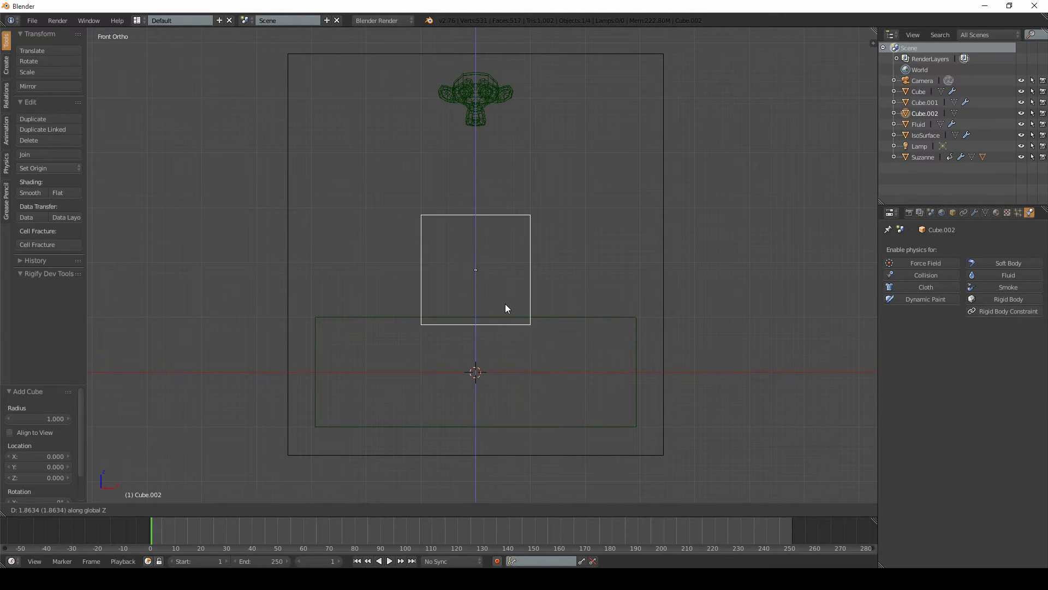
left_click(502, 290)
- Scale the new cube about 2.82 times in X and Y only, and switch the viewport back to solid shading
key("s")
key("shift+z")
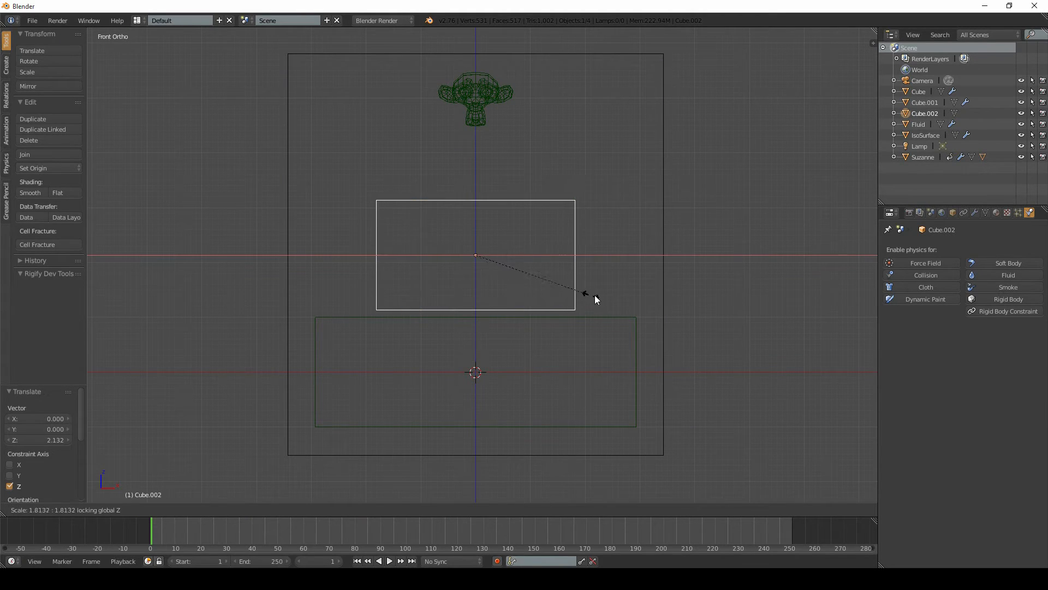
left_click(660, 305)
mouse_move(659, 305)
middle_mouse_down()
mouse_move(615, 318)
mouse_move(573, 350)
mouse_move(535, 306)
middle_mouse_up()
key("z")
scroll(491, 267, "down", 6)
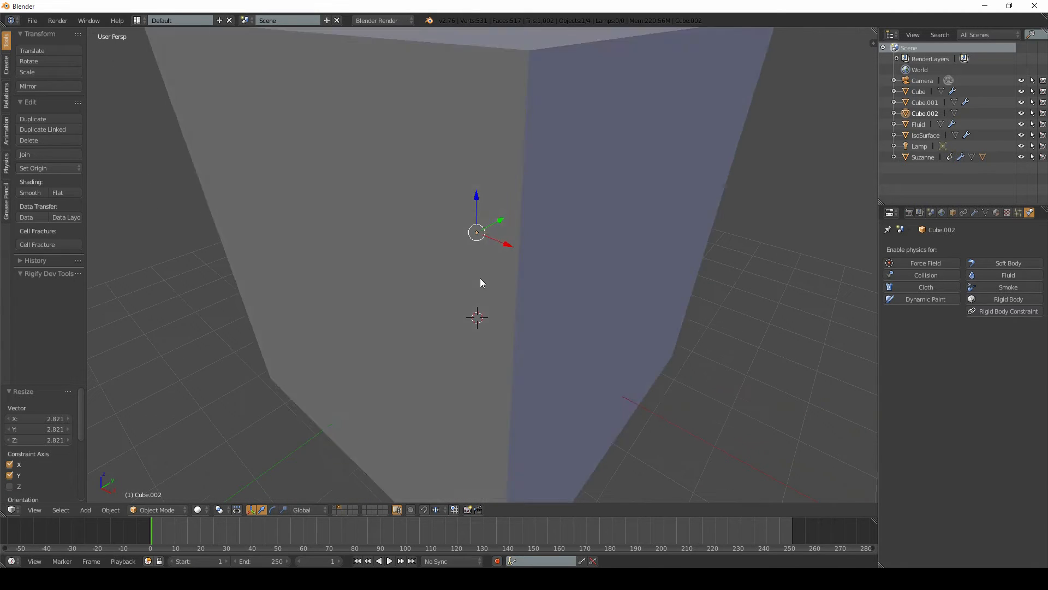
- Switch the viewport to wireframe, enable Fluid physics on the block above the container and set its type to Fluid
key("z")
left_click(1010, 275)
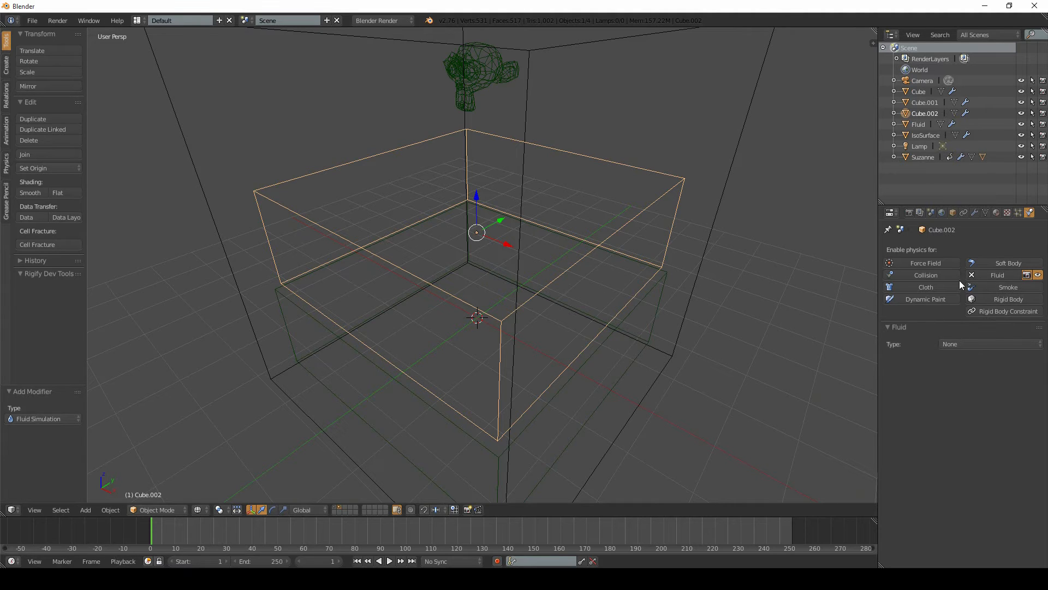
left_click(936, 342)
left_click(961, 343)
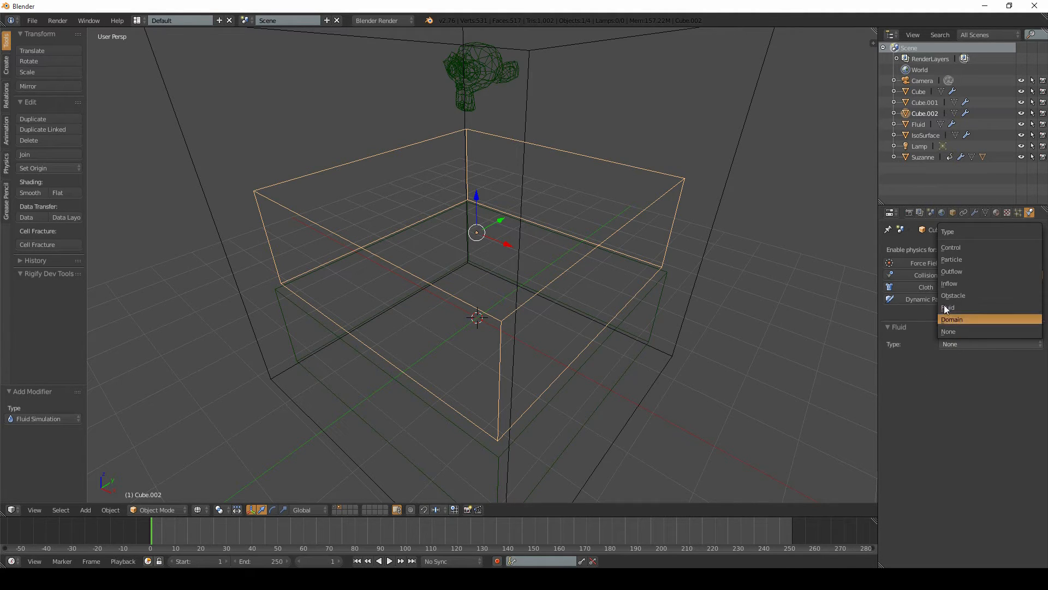
left_click(959, 307)
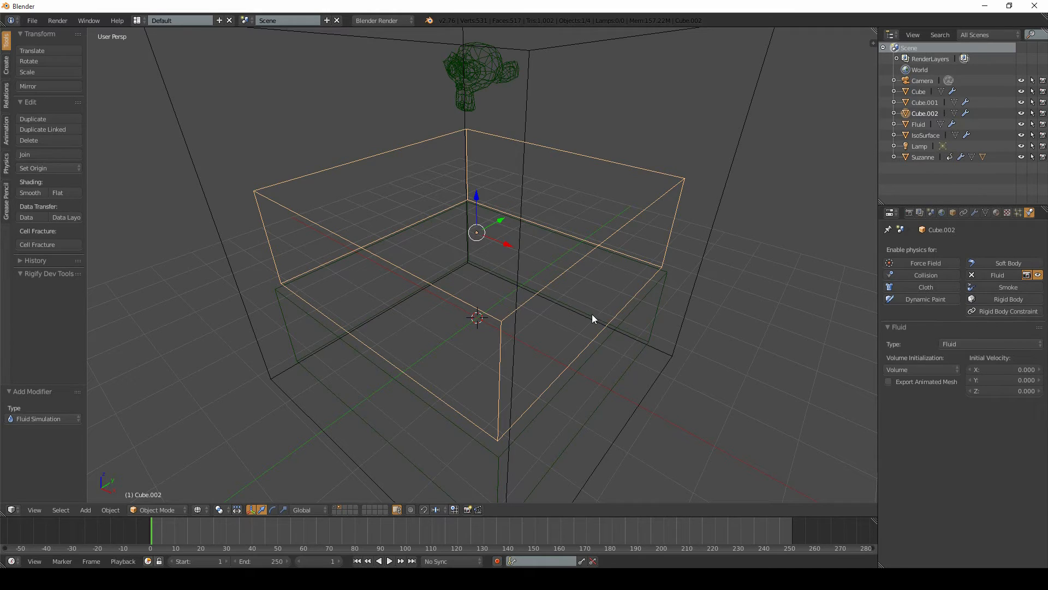
- Set the domain cube's viewport display to Final and bake the fluid simulation
right_click(710, 216)
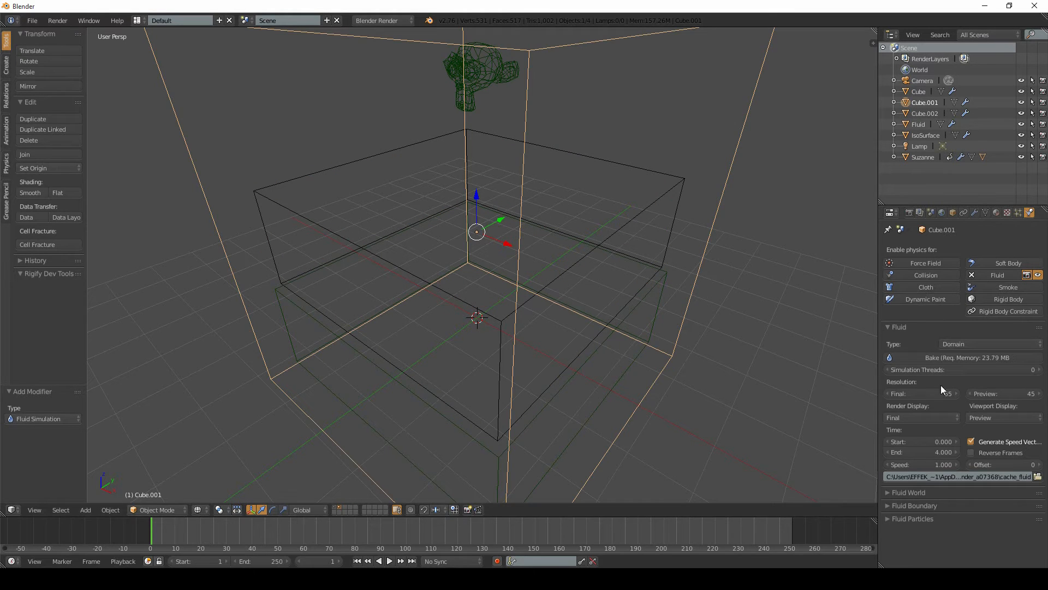
left_click(908, 417)
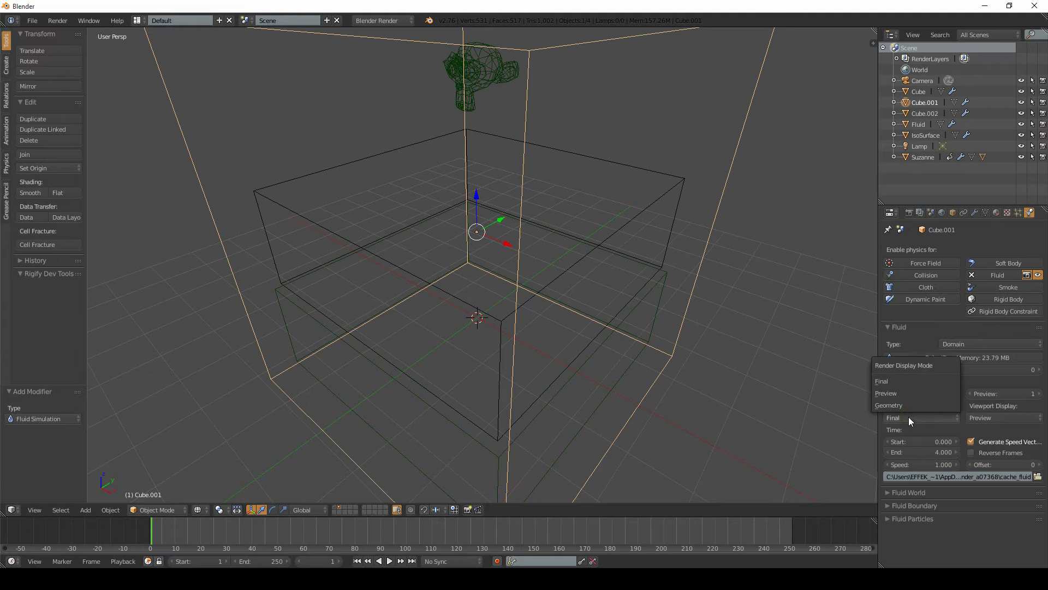
left_click(1005, 418)
left_click(971, 377)
middle_click_drag(492, 284, 465, 273)
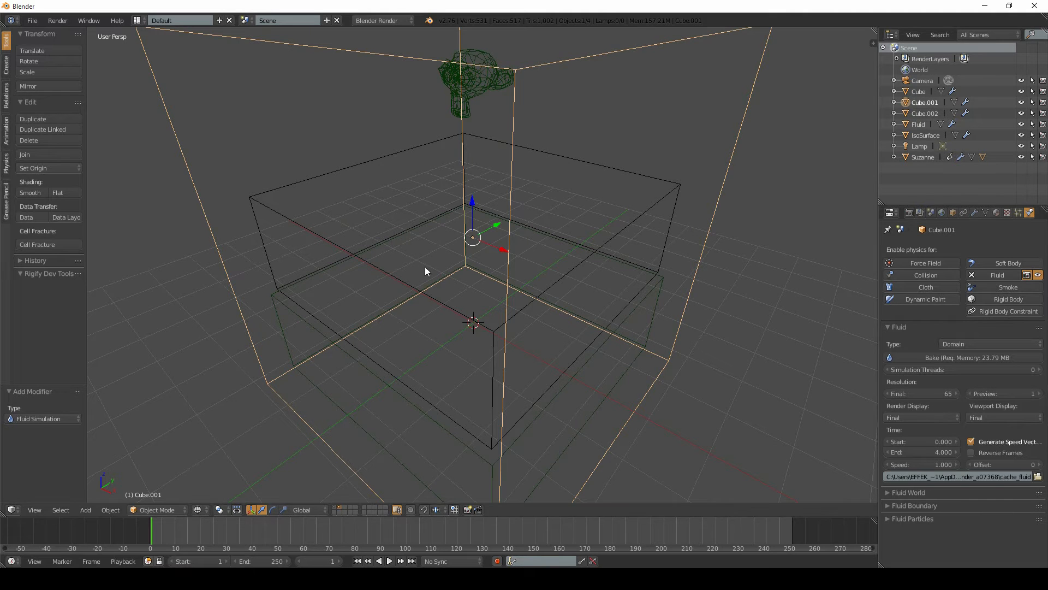
middle_click_drag(425, 267, 486, 227)
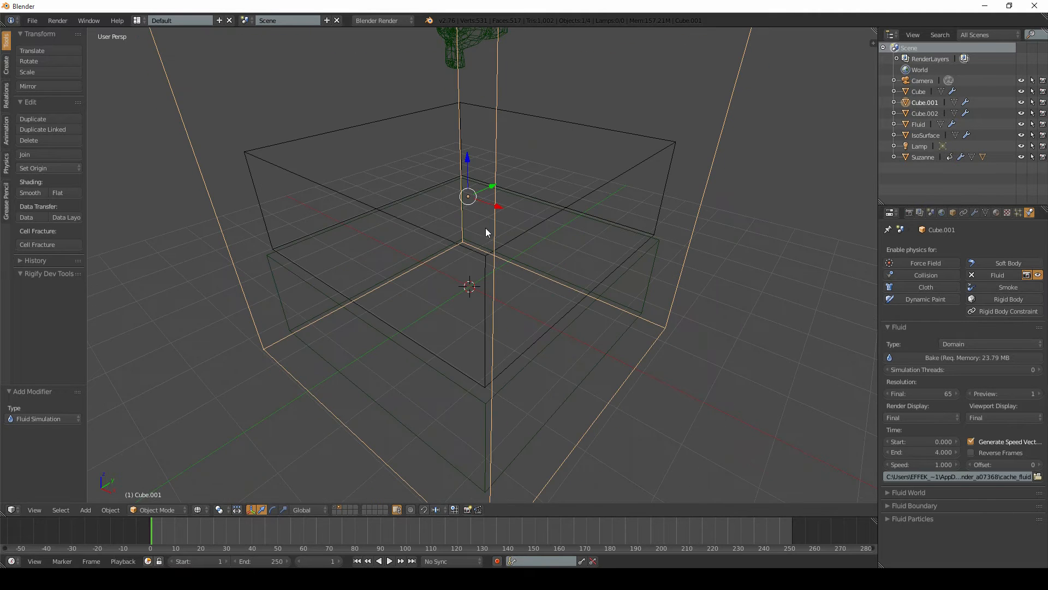
left_click(923, 359)
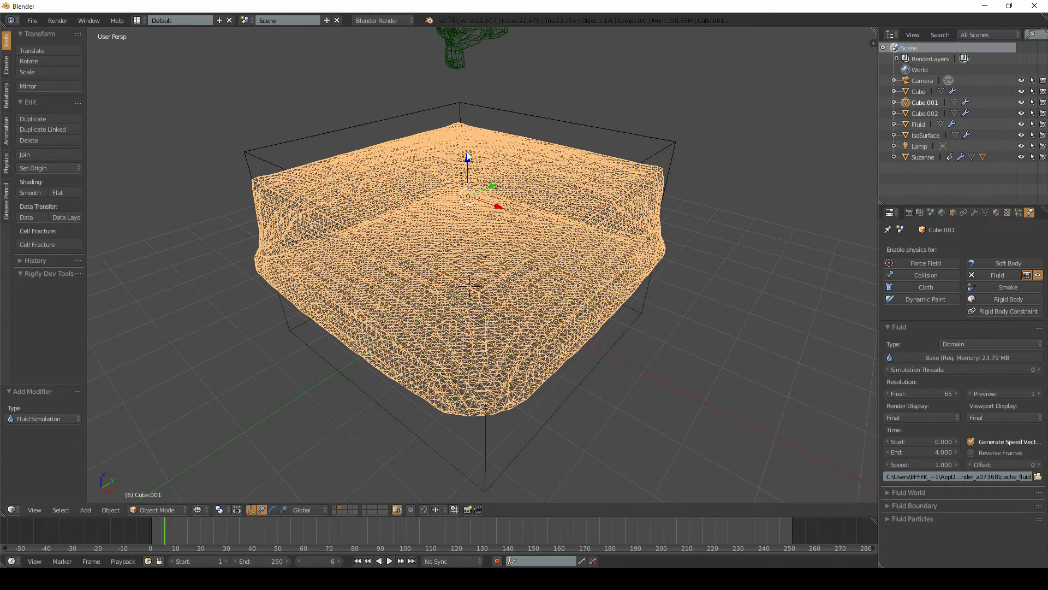
- Enable Fluid physics on the monkey head and set its fluid type to Obstacle
middle_click_drag(414, 230, 467, 137)
right_click(462, 102)
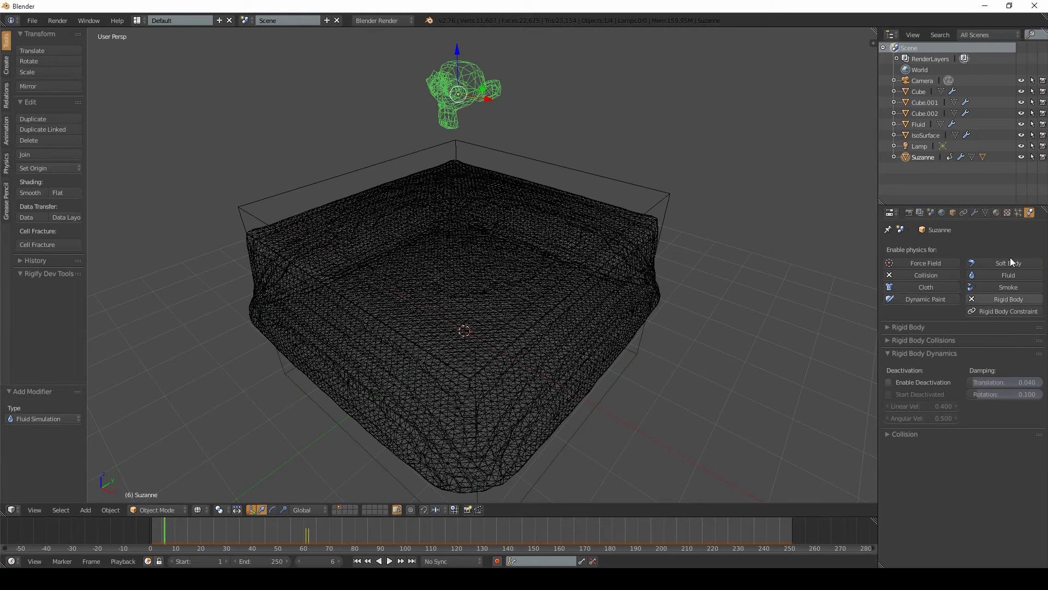
left_click(1000, 274)
scroll(775, 371, "down", 5)
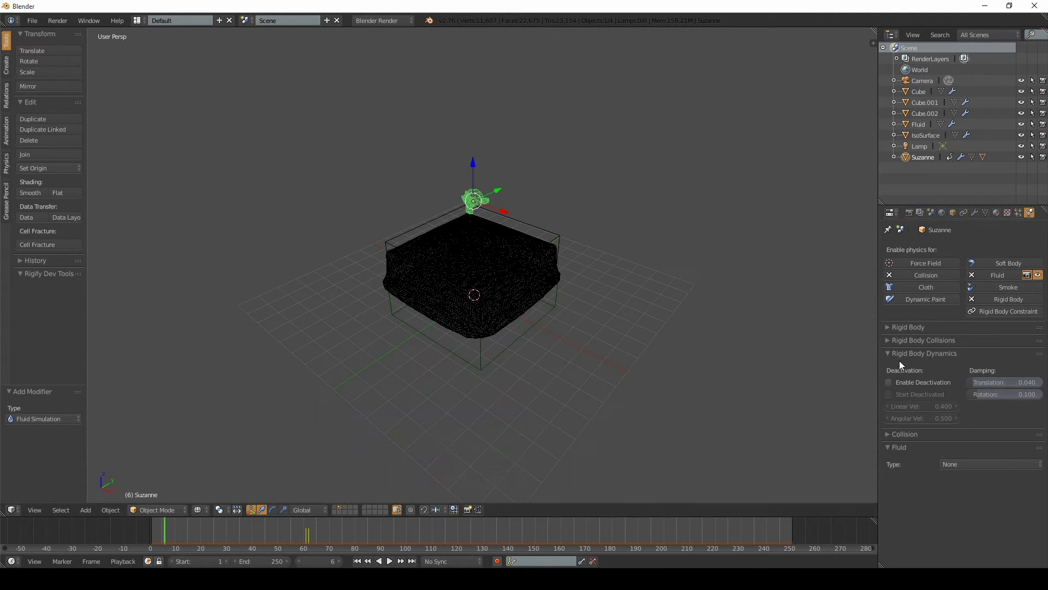
scroll(600, 295, "up", 4)
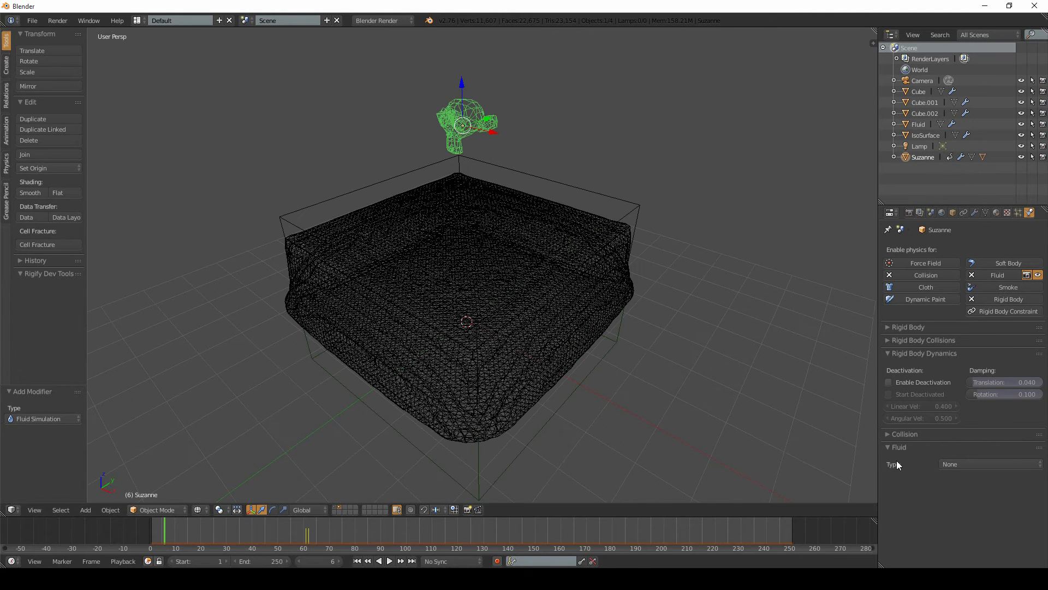
left_click(958, 464)
left_click(956, 415)
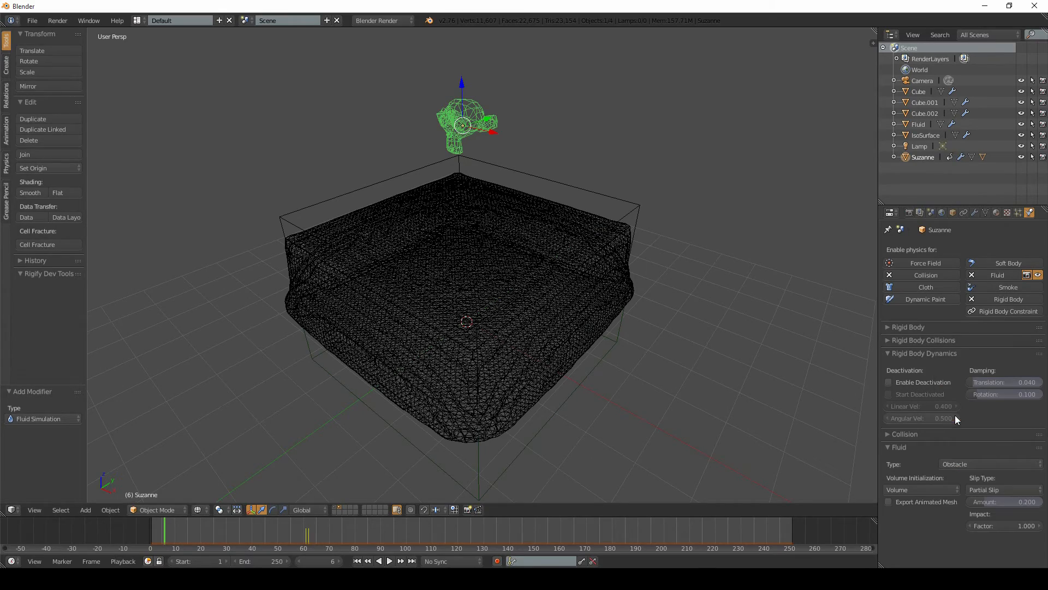
scroll(479, 219, "up", 1)
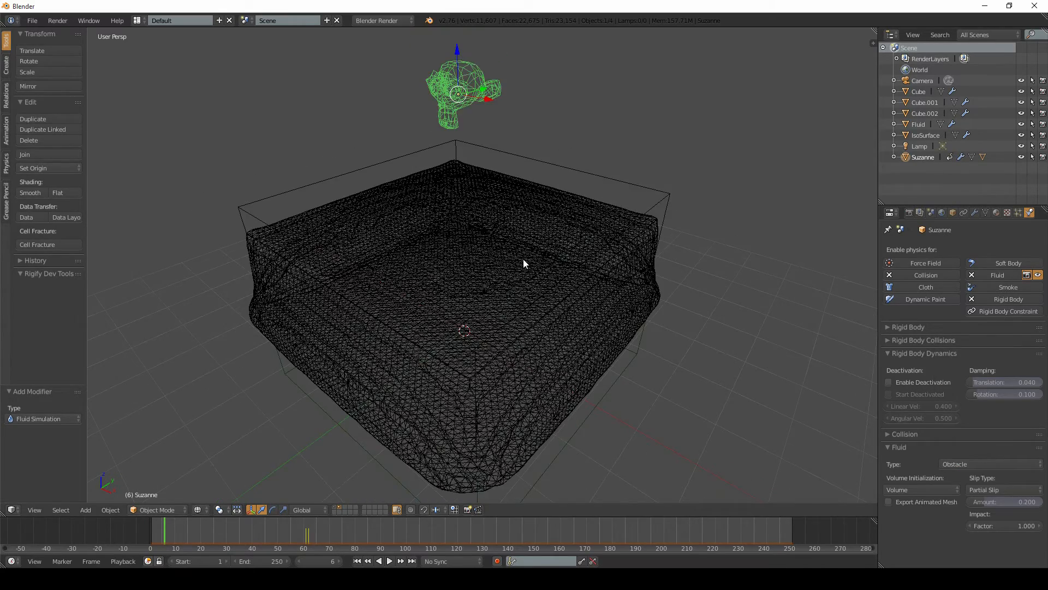
- Bake the domain's fluid simulation again with the monkey head included and view the fluid from the side
middle_click_drag(523, 264, 517, 234)
right_click(519, 240)
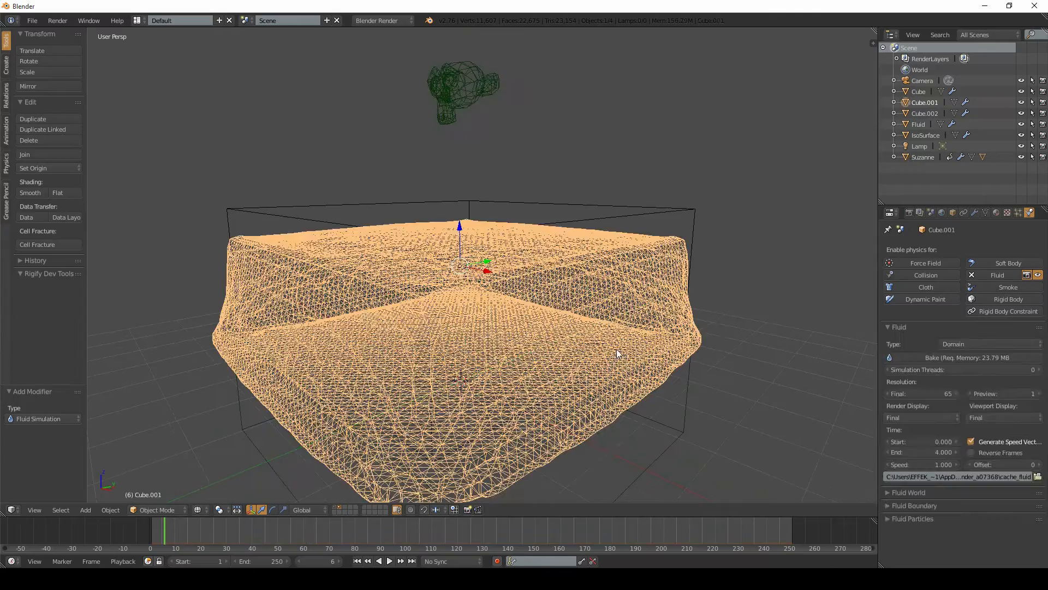
left_click(951, 362)
middle_click_drag(391, 328, 401, 279, "shift")
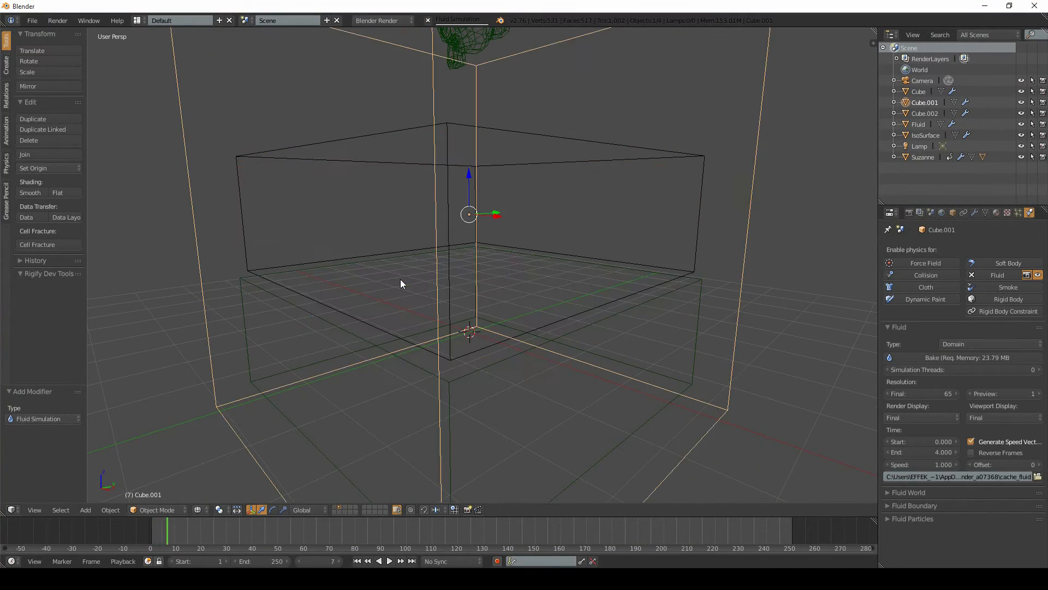
mouse_move(400, 279)
middle_mouse_down()
mouse_move(414, 287)
mouse_move(401, 307)
mouse_move(356, 260)
mouse_move(355, 284)
middle_mouse_up()
key("z")
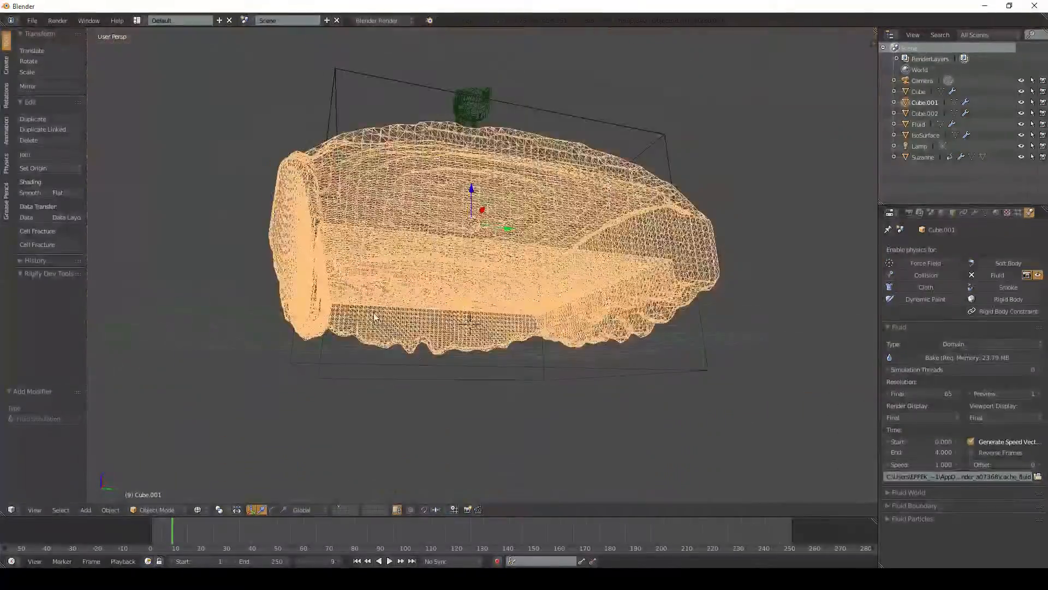
- Set the container cube's fluid volume initialization to Shell
right_click(411, 354)
middle_click_drag(411, 354, 642, 382)
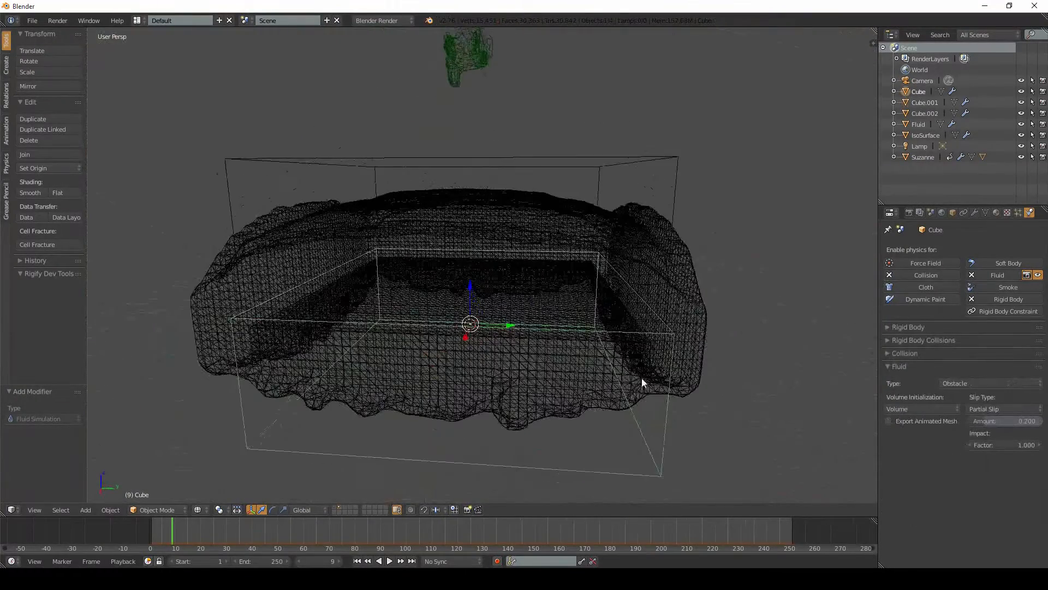
left_click(926, 405)
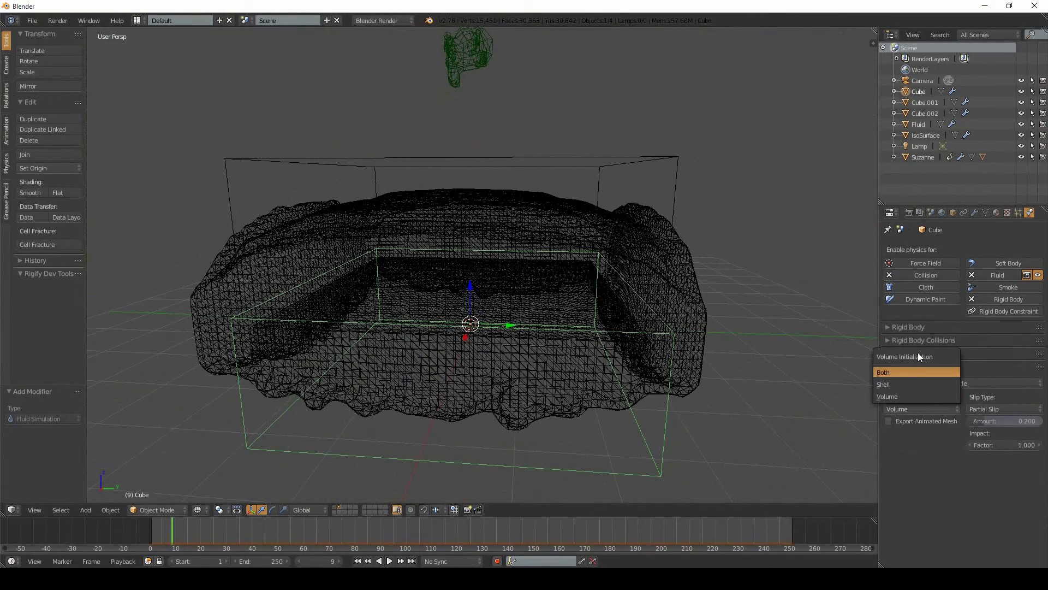
left_click(906, 382)
- Rebake the fluid domain with the updated container and switch the viewport to solid shading
right_click(554, 283)
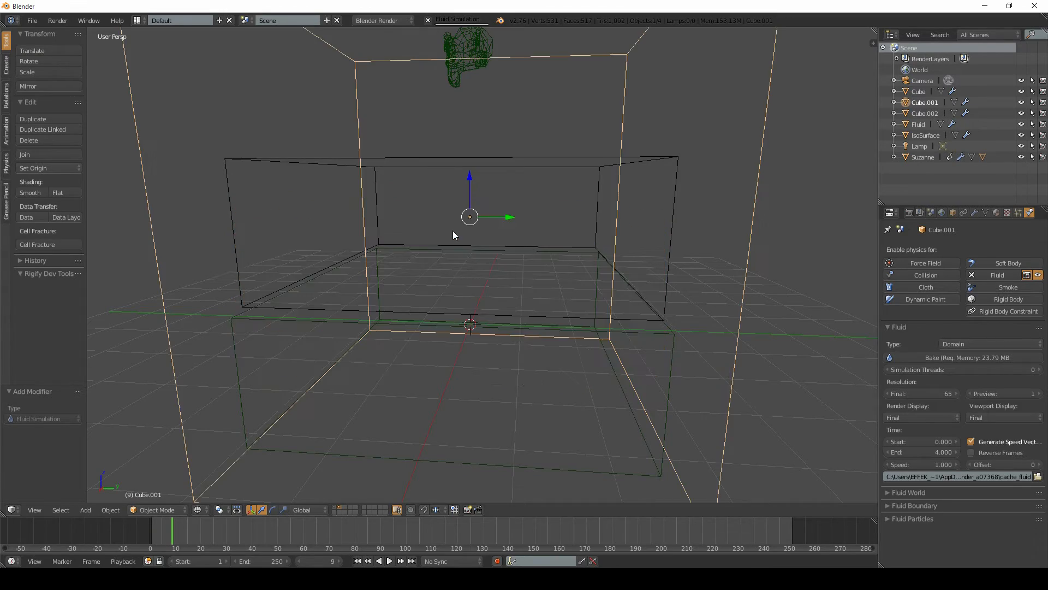
key("z")
key("z")
key("z")
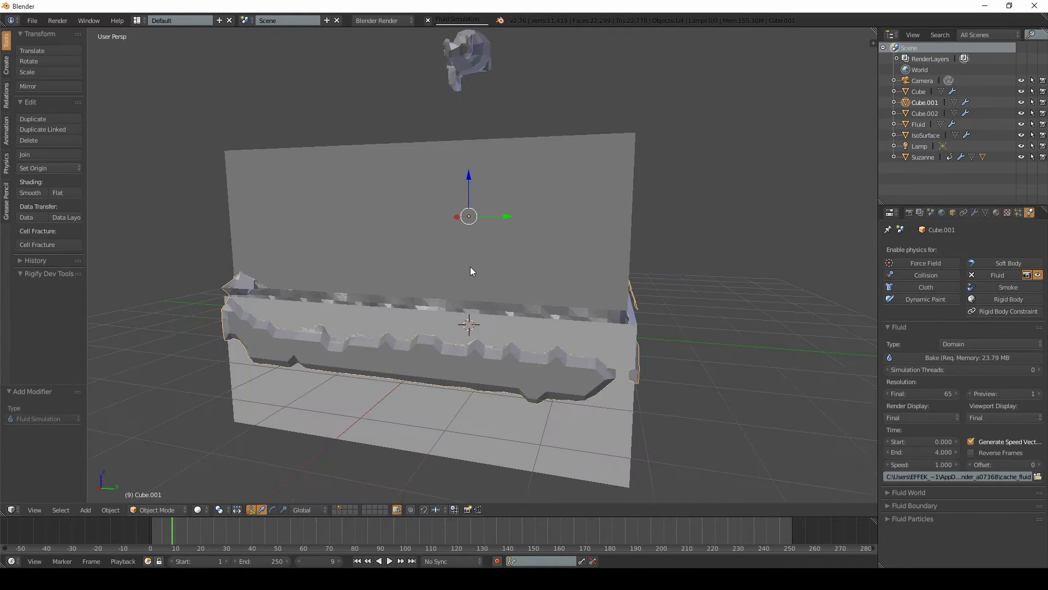
- Set the fluid block's maximum draw type to Wire so it no longer hides the simulated fluid
middle_click_drag(470, 267, 617, 140)
right_click(617, 141)
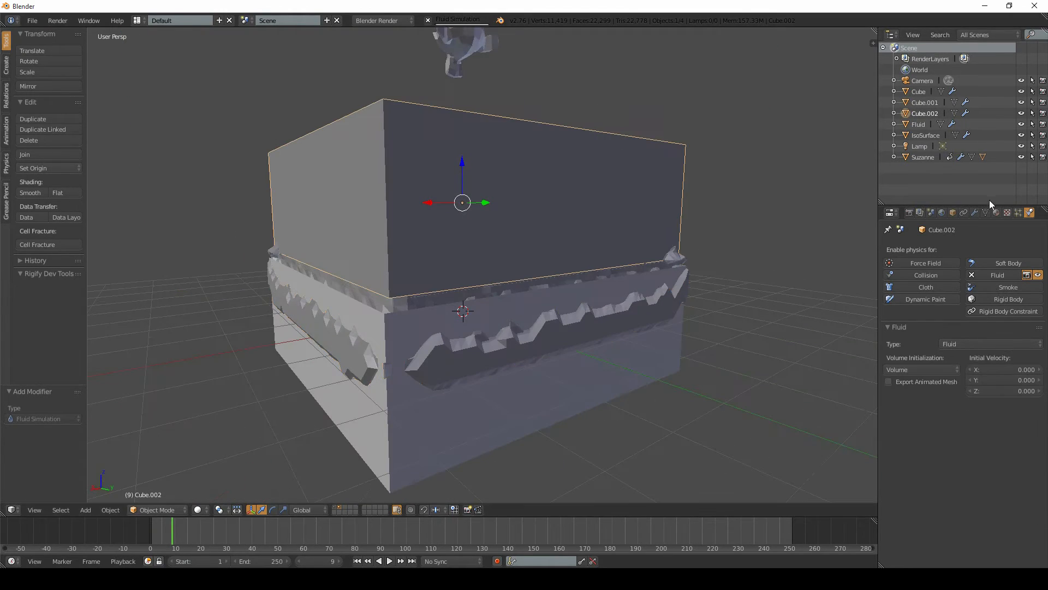
left_click(953, 213)
scroll(934, 257, "up", 10)
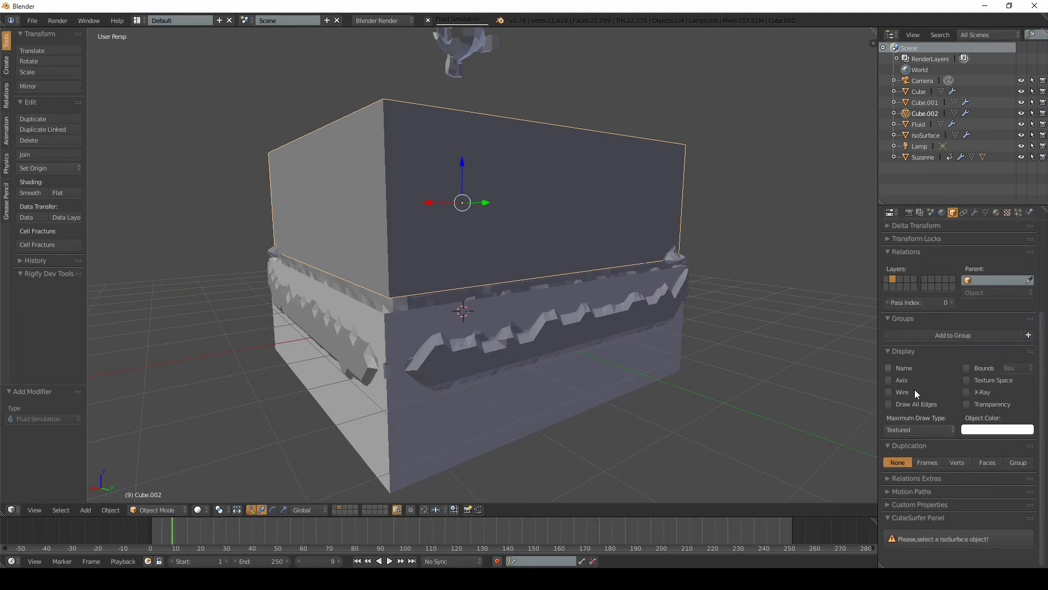
left_click(912, 428)
left_click(886, 405)
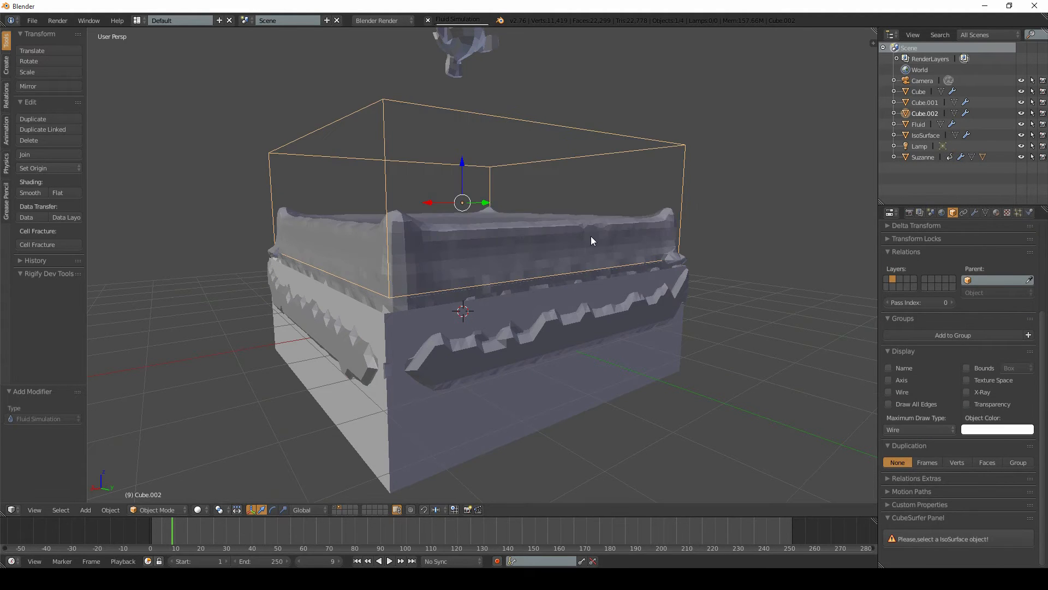
- Apply smooth shading to the simulated fluid mesh and examine its surface from several angles
middle_click_drag(590, 236, 529, 313)
right_click(640, 256)
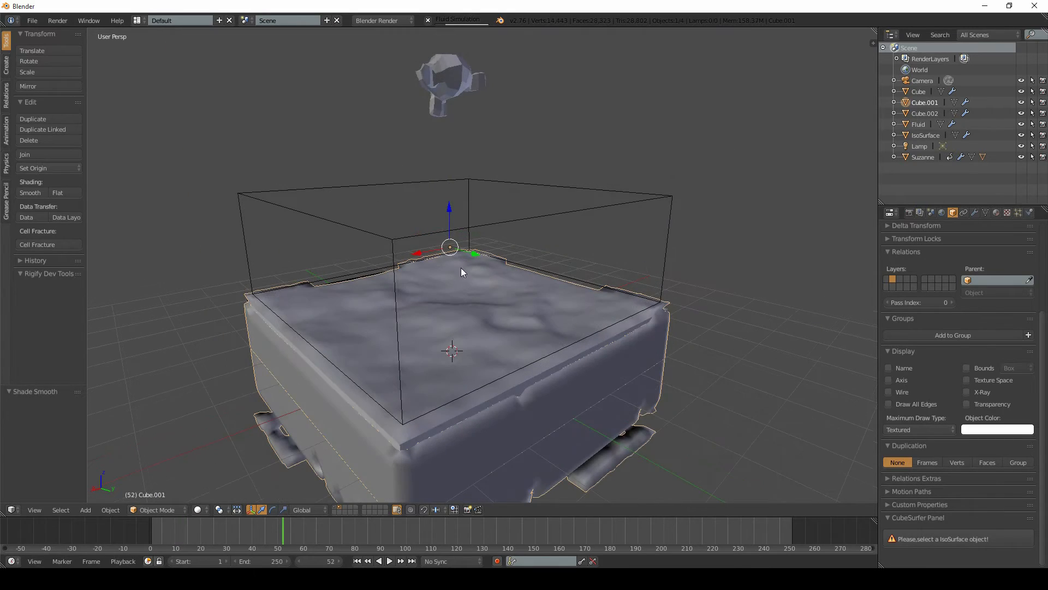
middle_click_drag(460, 268, 521, 305)
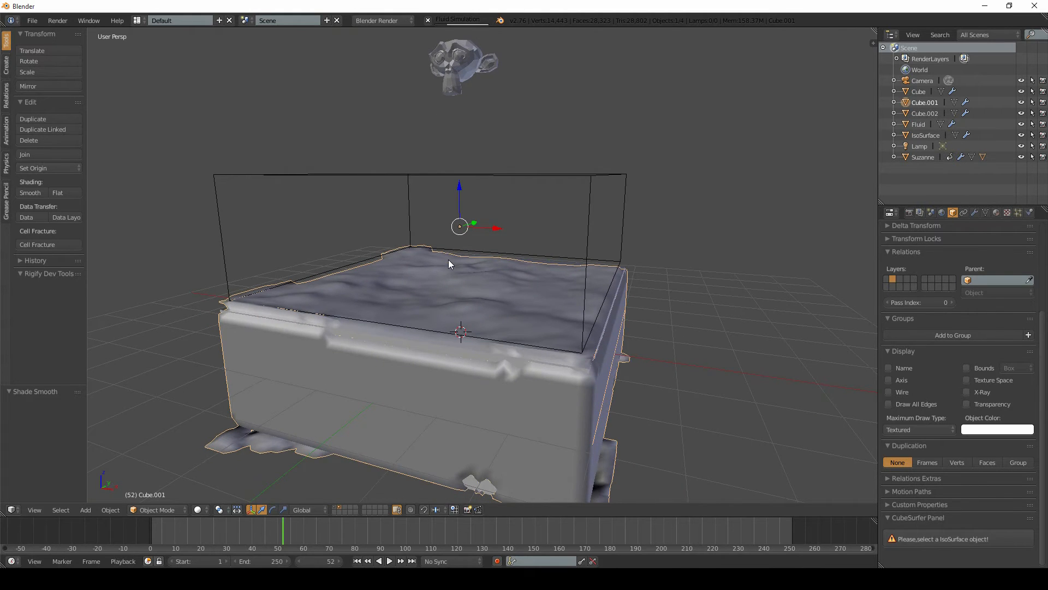
middle_click_drag(448, 260, 392, 298)
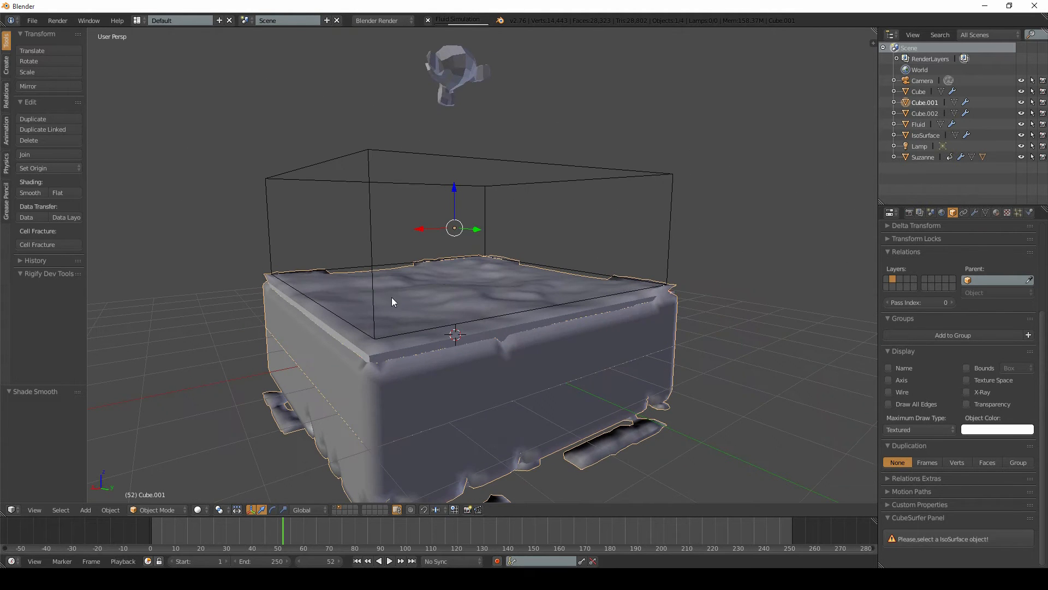
middle_click_drag(463, 311, 622, 393)
middle_click_drag(534, 327, 449, 268)
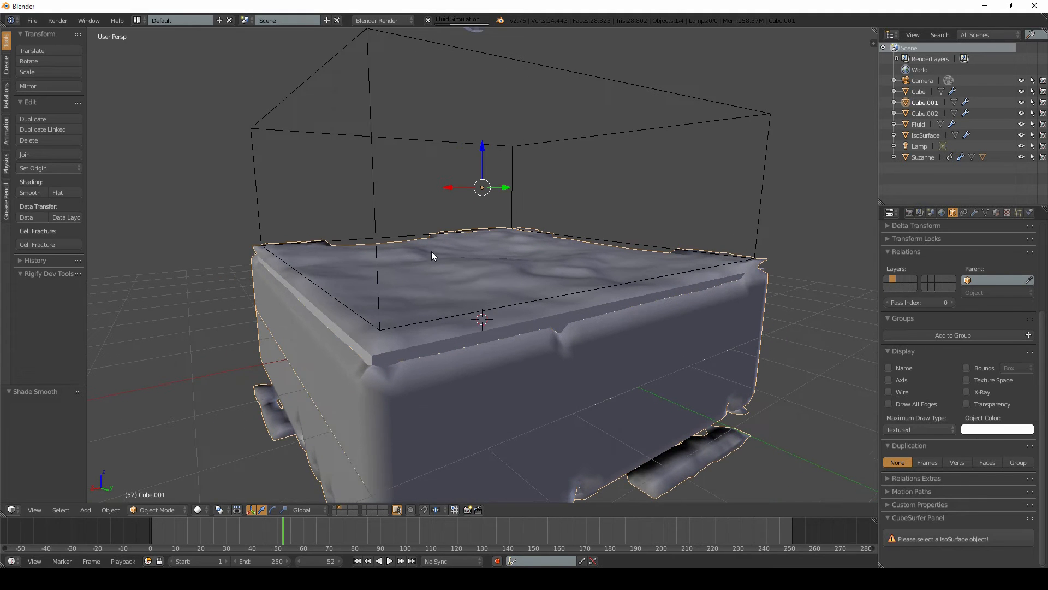
middle_click_drag(508, 250, 535, 279)
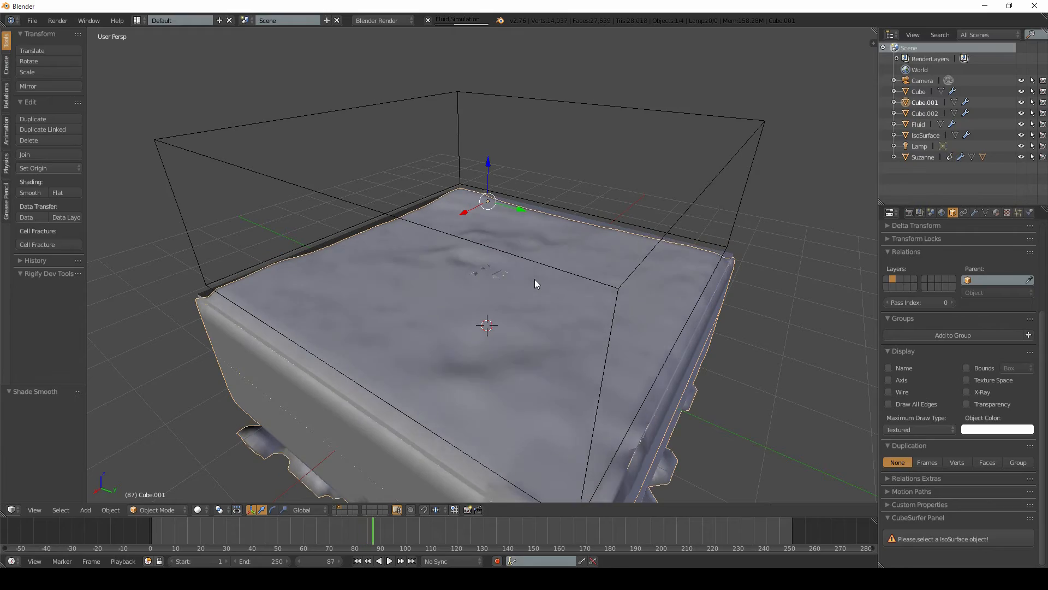
- Select the monkey head in wireframe view and step back and forth through the frames around 90 to examine it inside the fluid
key("z")
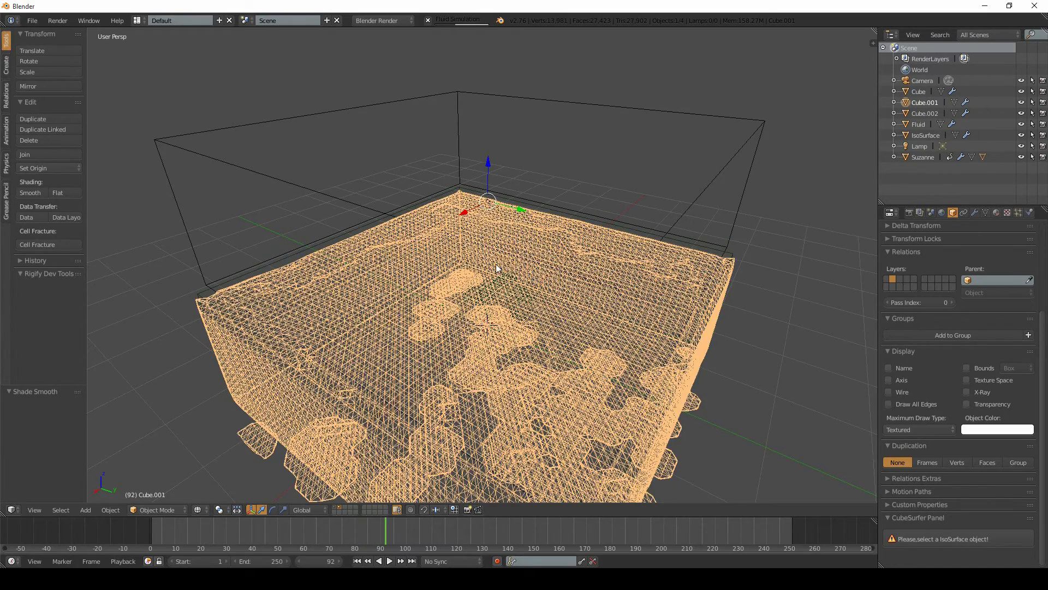
right_click(490, 339)
scroll(490, 339, "up", 2)
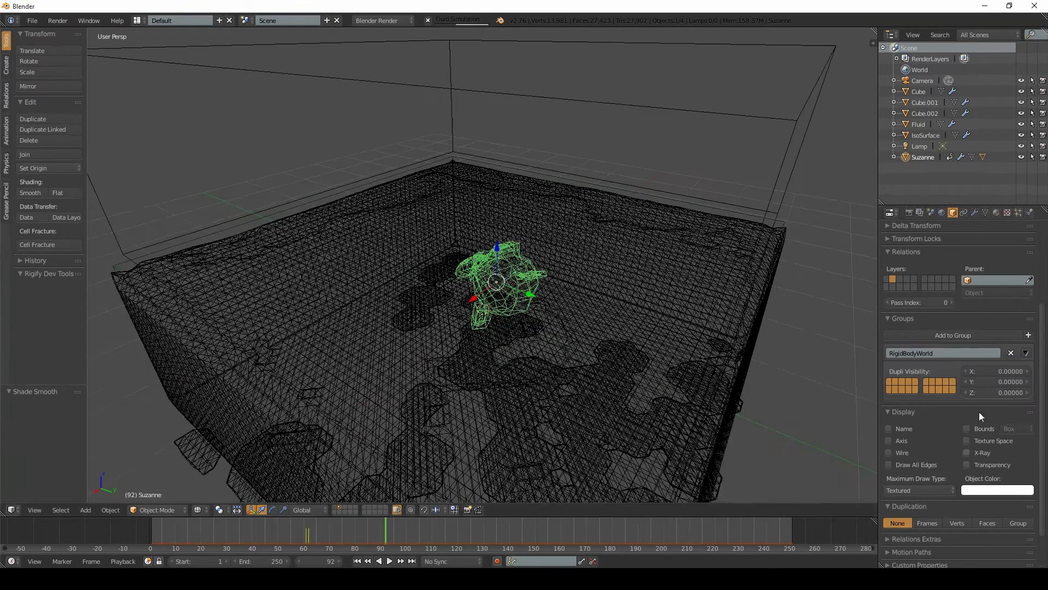
scroll(978, 412, "down", 2)
scroll(965, 398, "up", 2)
middle_click_drag(682, 377, 673, 349)
key("Left")
key("Left")
key("Left")
key("Left")
key("Left")
key("Left")
key("Left")
key("Left")
key("Left")
key("Left")
key("Left")
key("Left")
key("Left")
key("Left")
key("Left")
key("Left")
key("Left")
key("Left")
key("Left")
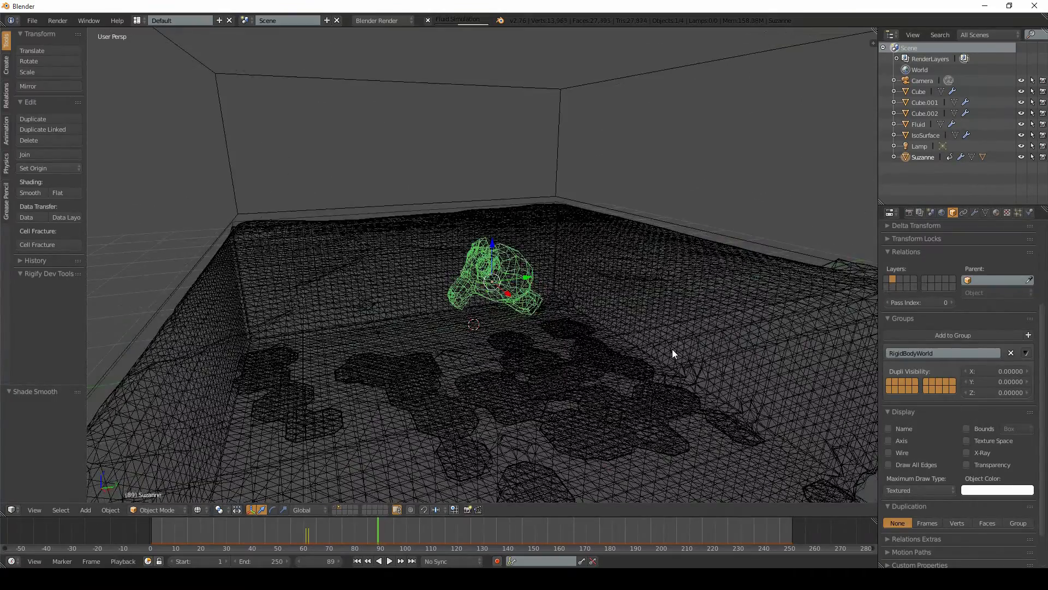
key("Right")
key("Right")
key("Right")
key("Right")
key("Right")
key("Right")
key("Right")
key("Right")
key("Right")
key("Right")
key("Right")
key("Right")
key("Right")
key("Right")
key("Right")
key("Right")
key("Right")
key("Right")
key("Right")
key("Right")
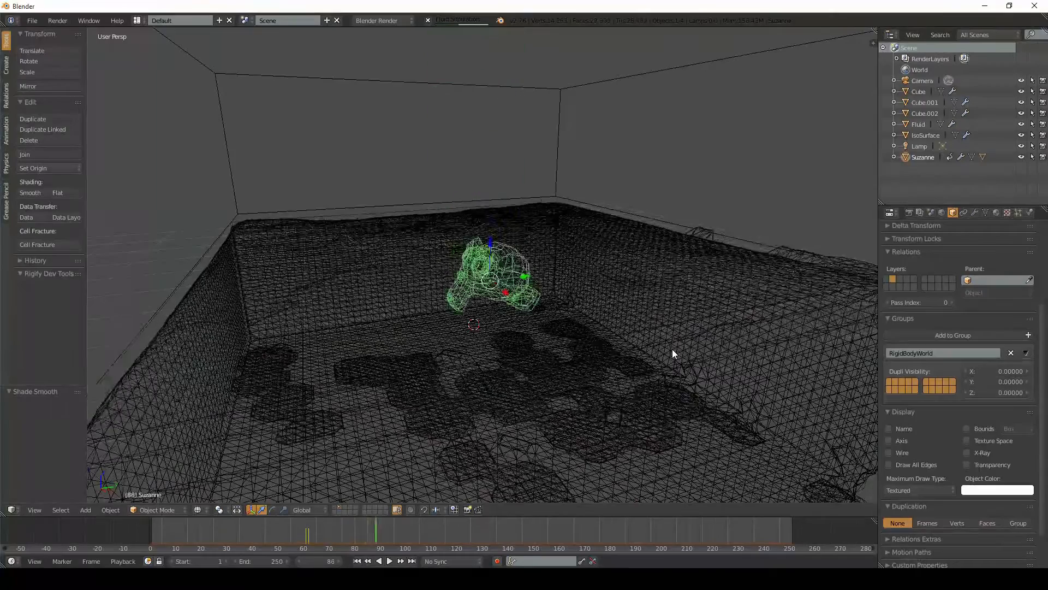
- Return to solid shading and turn on Export Animated Mesh in the monkey head's fluid settings
key("z")
scroll(592, 276, "up", 6)
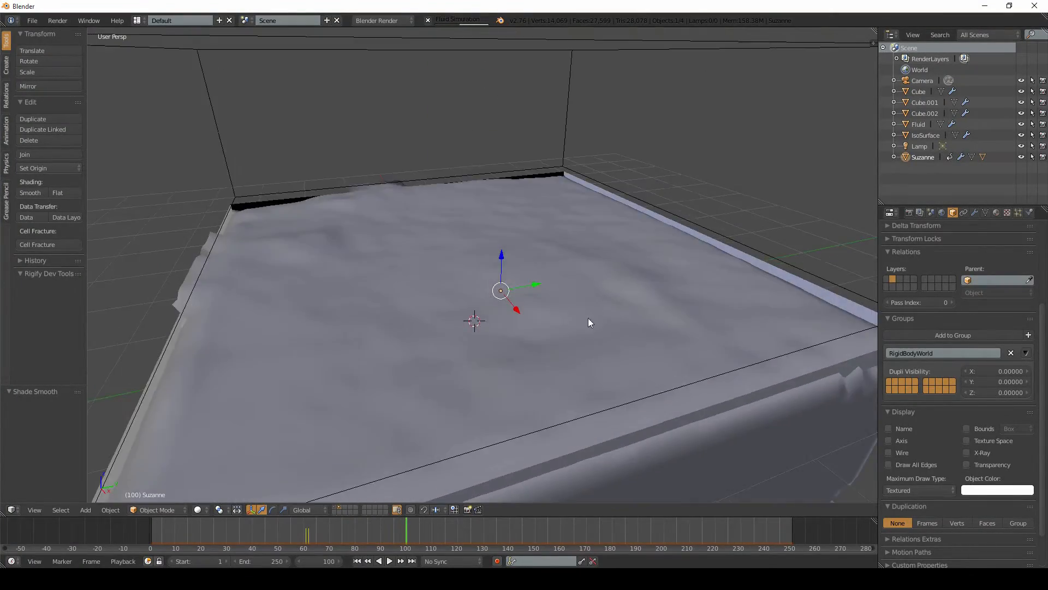
middle_click_drag(559, 353, 589, 312)
left_click(1030, 213)
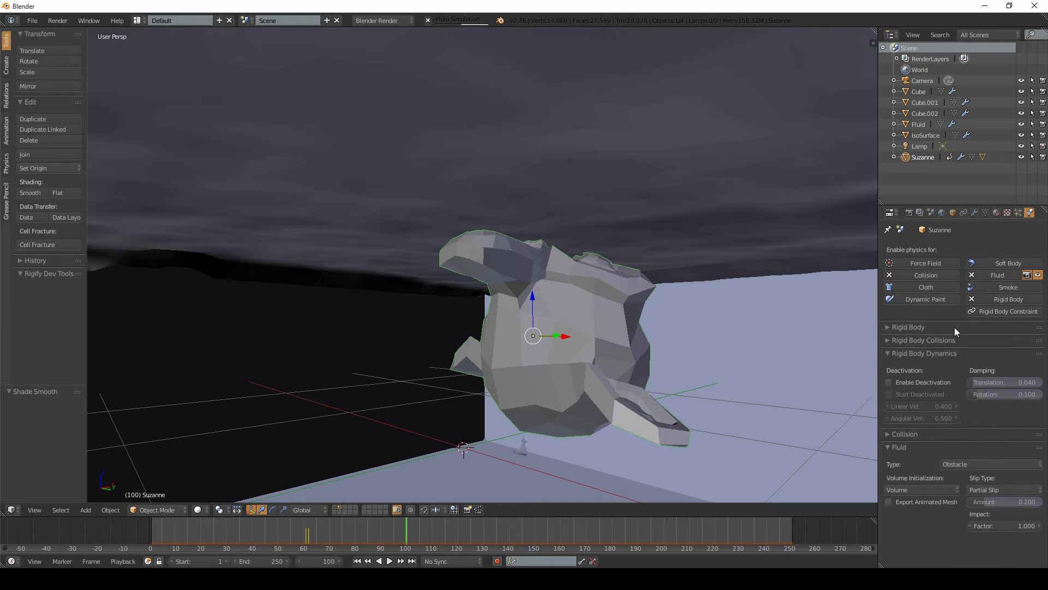
left_click(889, 502)
middle_click_drag(743, 470, 391, 5)
scroll(536, 293, "down", 7)
middle_click_drag(536, 284, 457, 290)
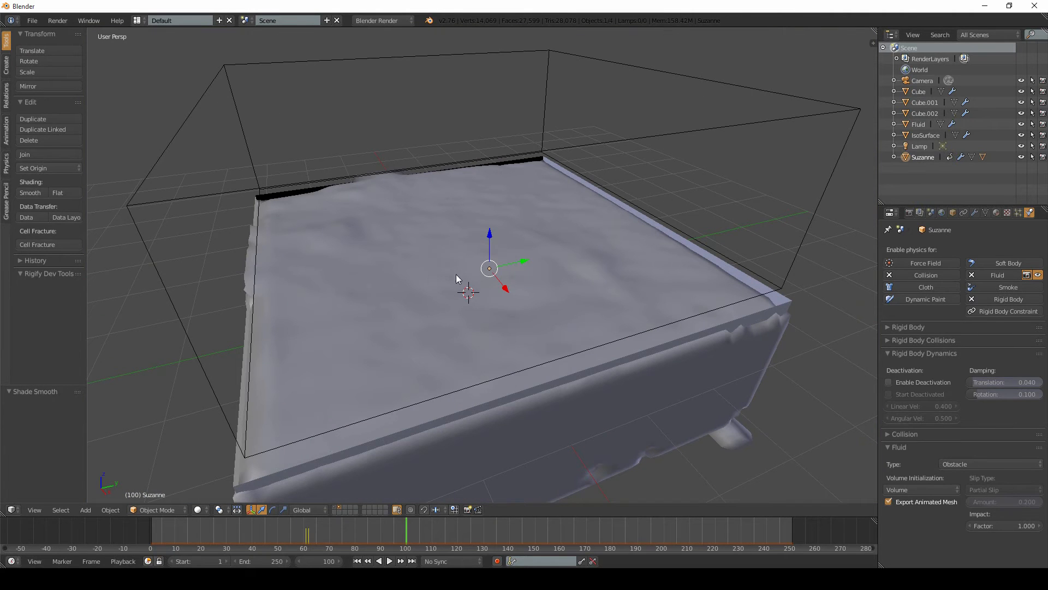
- Select the fluid domain and bake its fluid simulation again
right_click(472, 278)
left_click(944, 358)
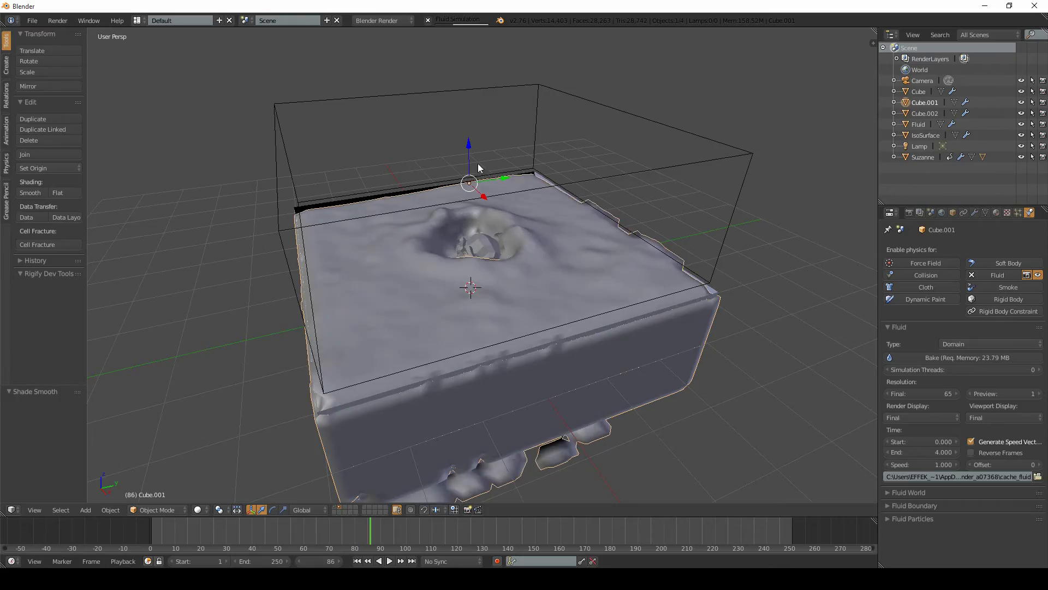
- Examine the monkey head plunging into the newly baked fluid from above and below, around frames 86 to 107
scroll(474, 257, "up", 4)
scroll(461, 346, "up", 3)
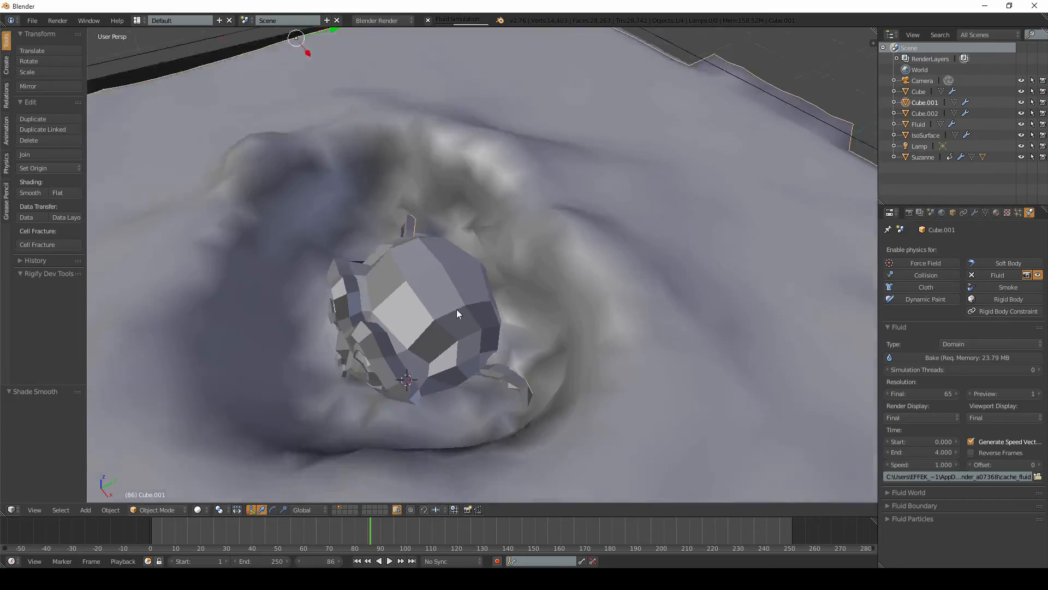
key("z")
scroll(439, 334, "down", 4)
mouse_move(431, 299)
middle_mouse_down()
mouse_move(441, 303)
mouse_move(424, 274)
mouse_move(382, 264)
middle_mouse_up()
scroll(441, 303, "up", 4)
key("z")
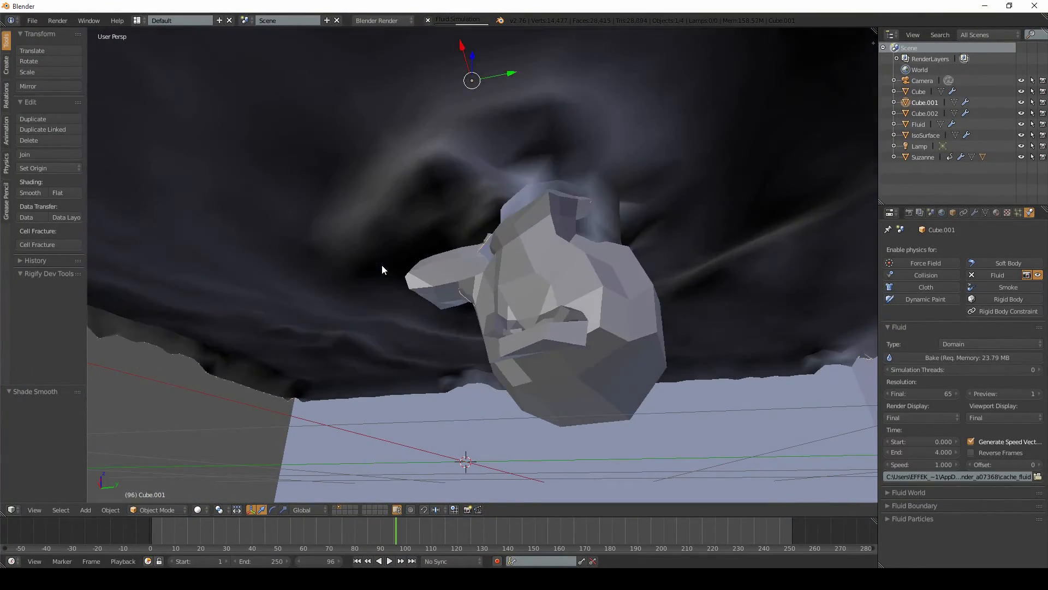
middle_click_drag(474, 206, 474, 290)
scroll(474, 290, "down", 3)
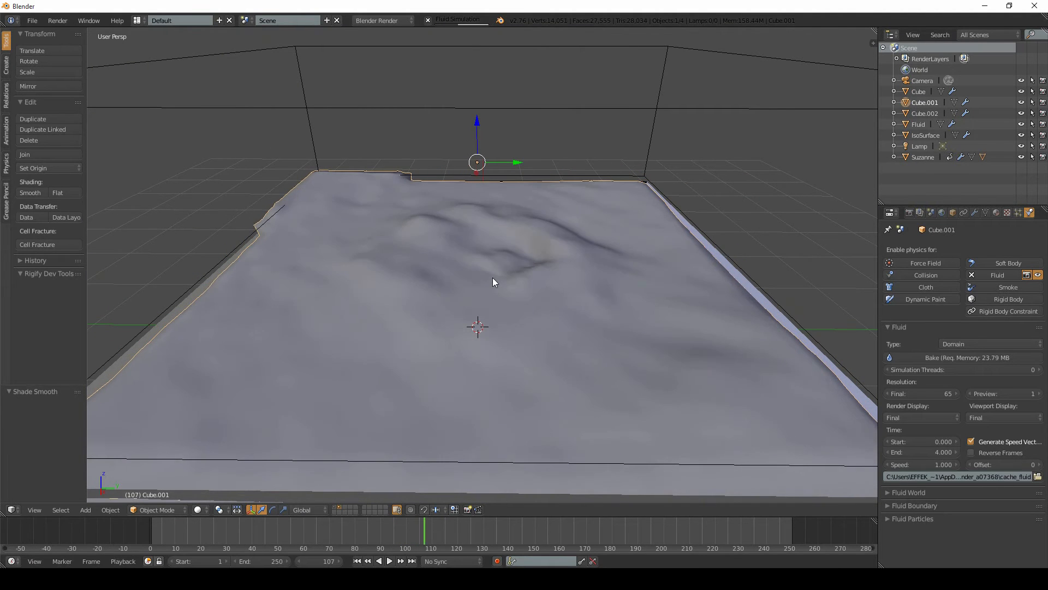
- Play the impact backward and forward, and scrub through the frames around it in wireframe view to inspect the submerged head
key("shift+alt+a")
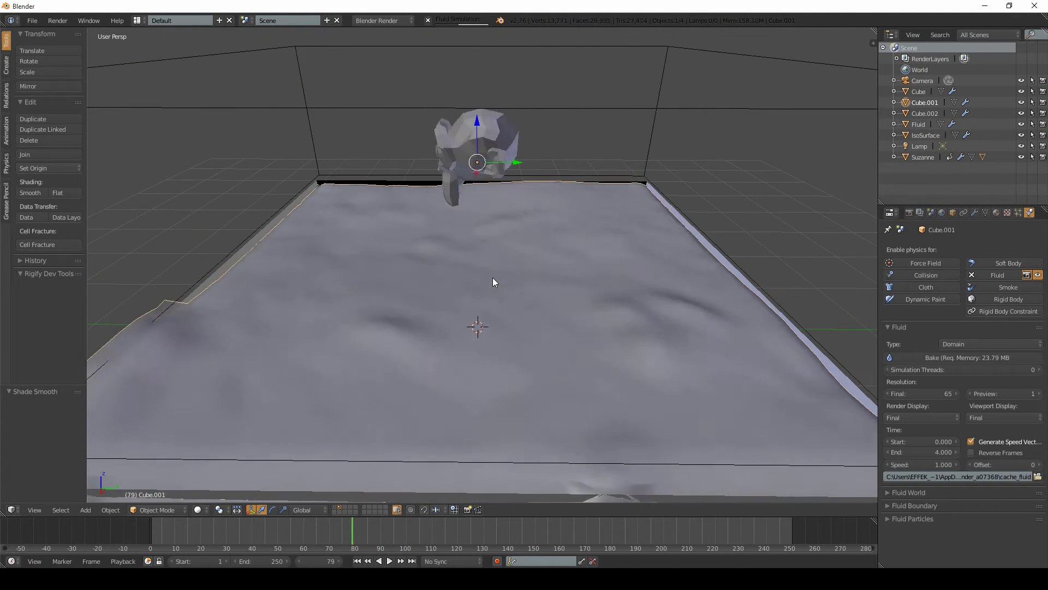
key("alt+a")
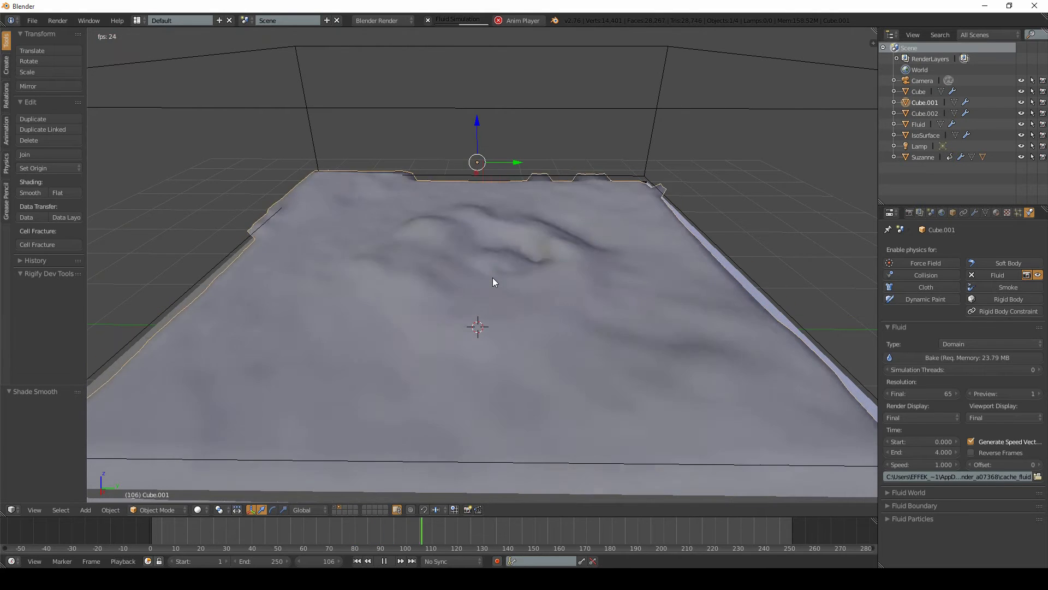
key("alt+a")
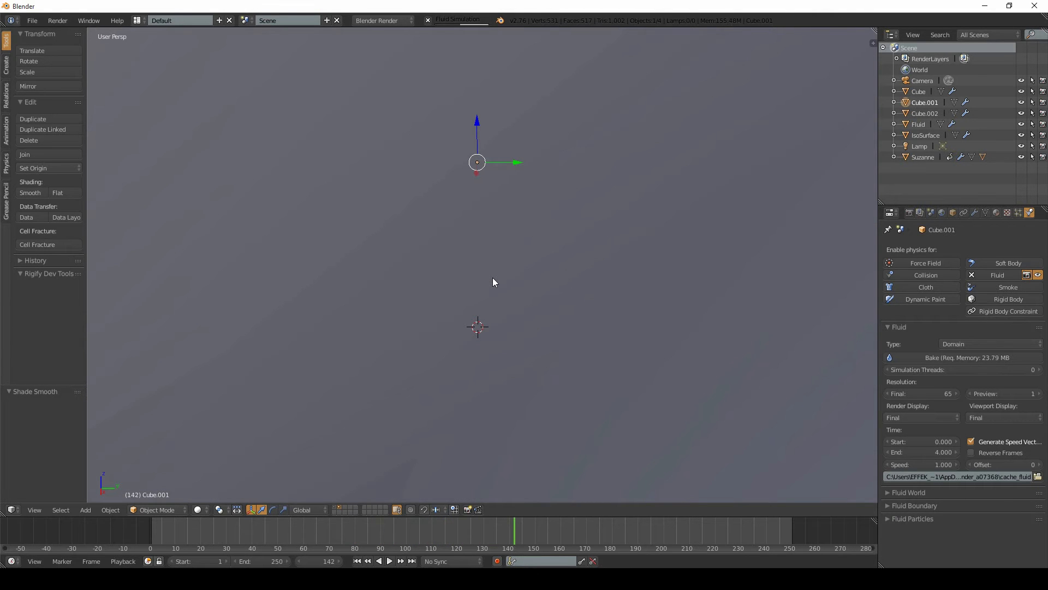
left_click_drag(500, 537, 460, 539)
key("z")
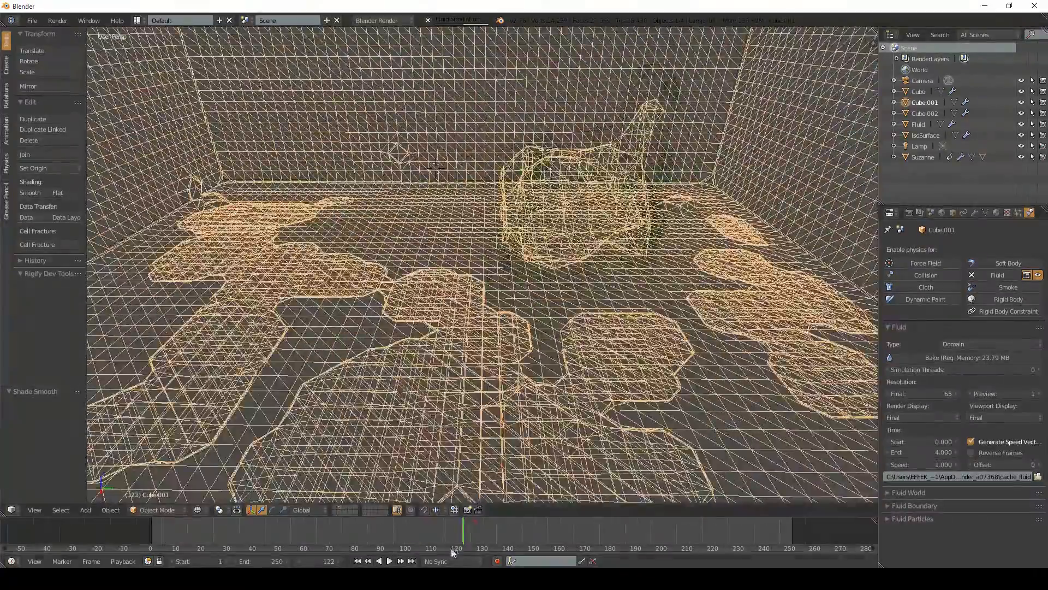
mouse_move(451, 546)
left_mouse_down()
mouse_move(503, 530)
mouse_move(650, 532)
mouse_move(552, 532)
left_mouse_up()
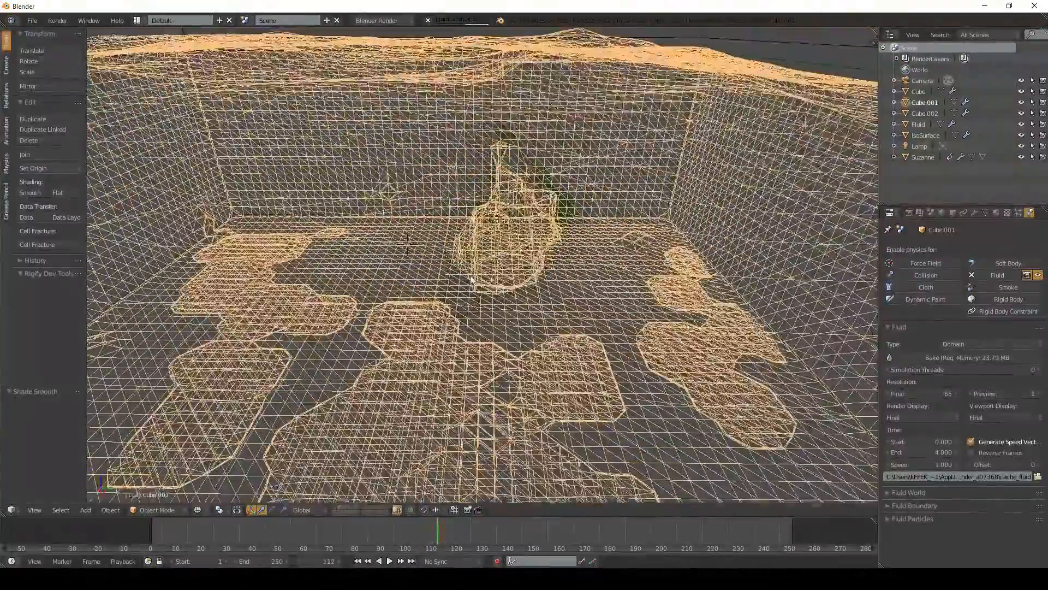
left_click_drag(432, 530, 352, 532)
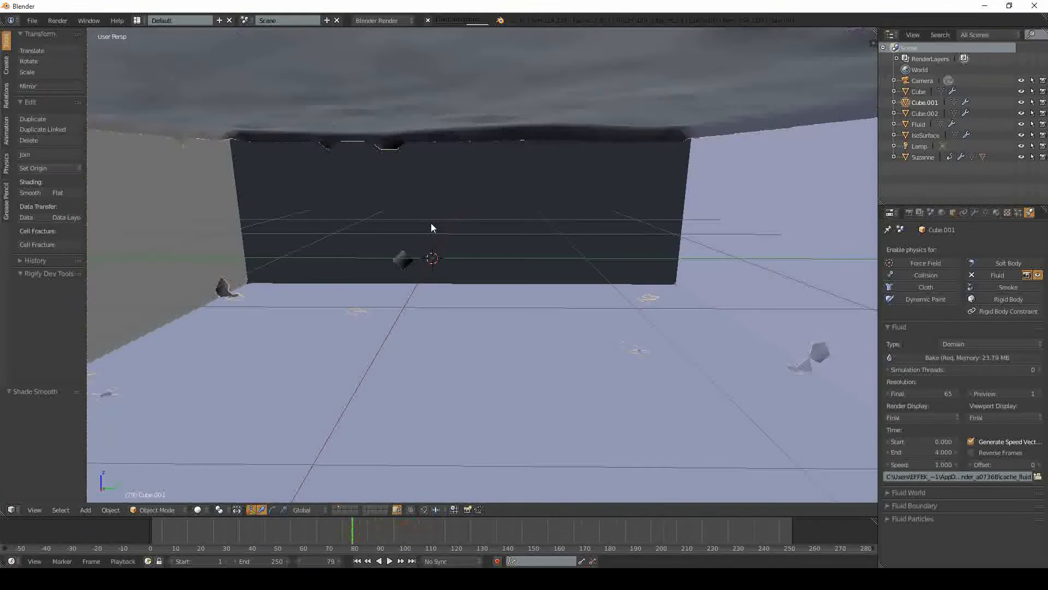
- Play the animation and examine the head and fluid from several angles inside the container
key("alt+a")
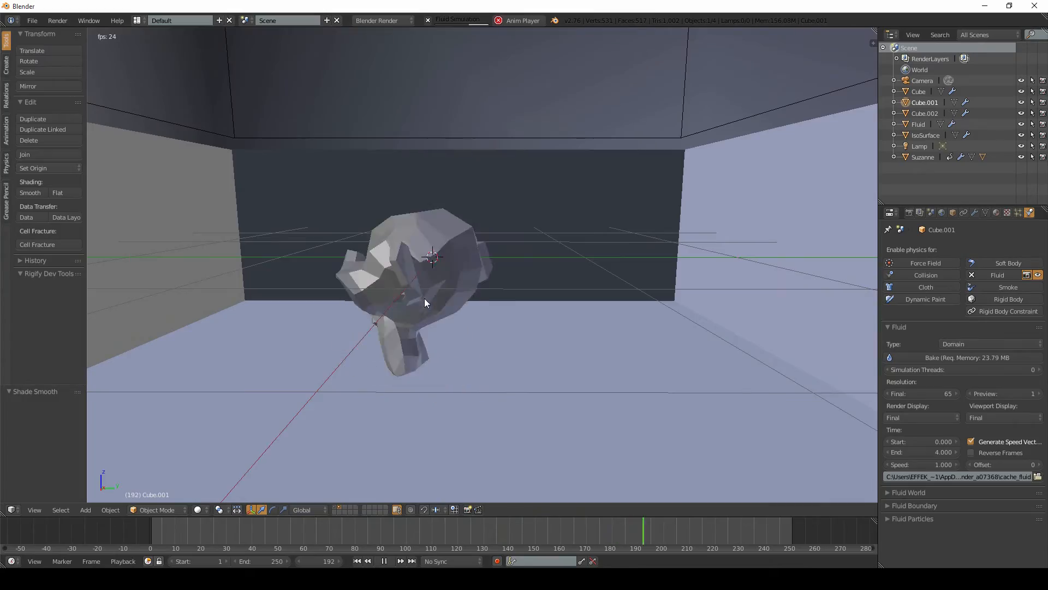
middle_click_drag(433, 235, 576, 212, "shift")
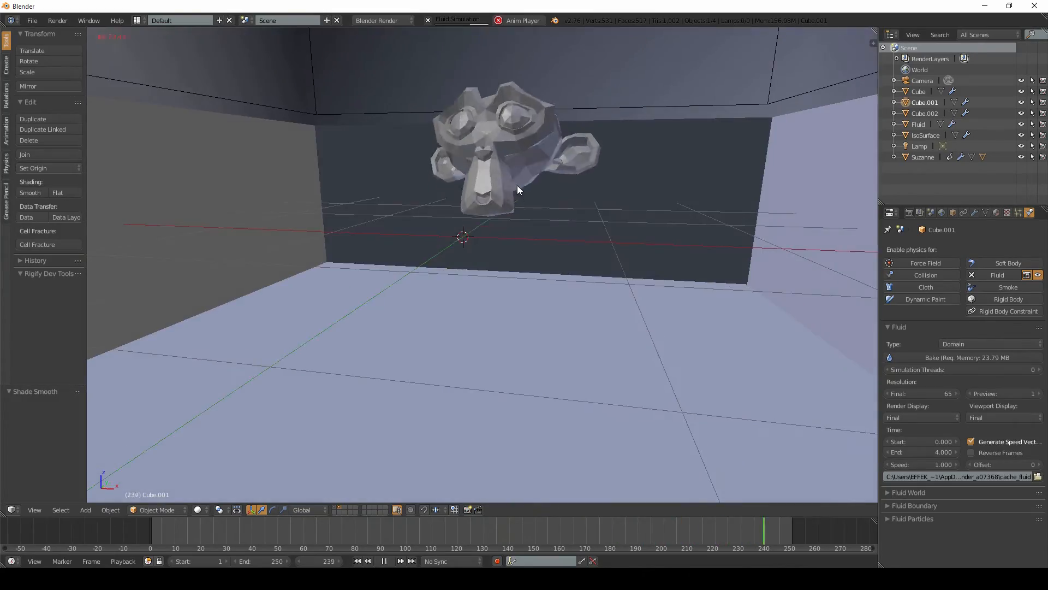
key("z")
mouse_move(488, 195)
middle_mouse_down()
mouse_move(479, 211)
mouse_move(470, 195)
mouse_move(471, 215)
middle_mouse_up()
key("z")
scroll(471, 195, "up", 4)
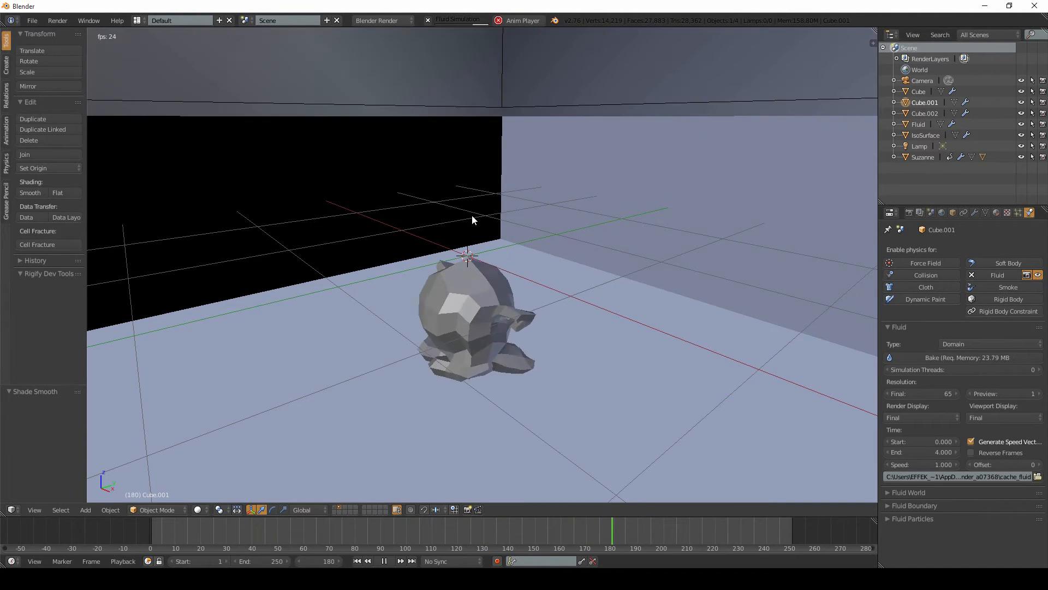
middle_click_drag(471, 215, 464, 232)
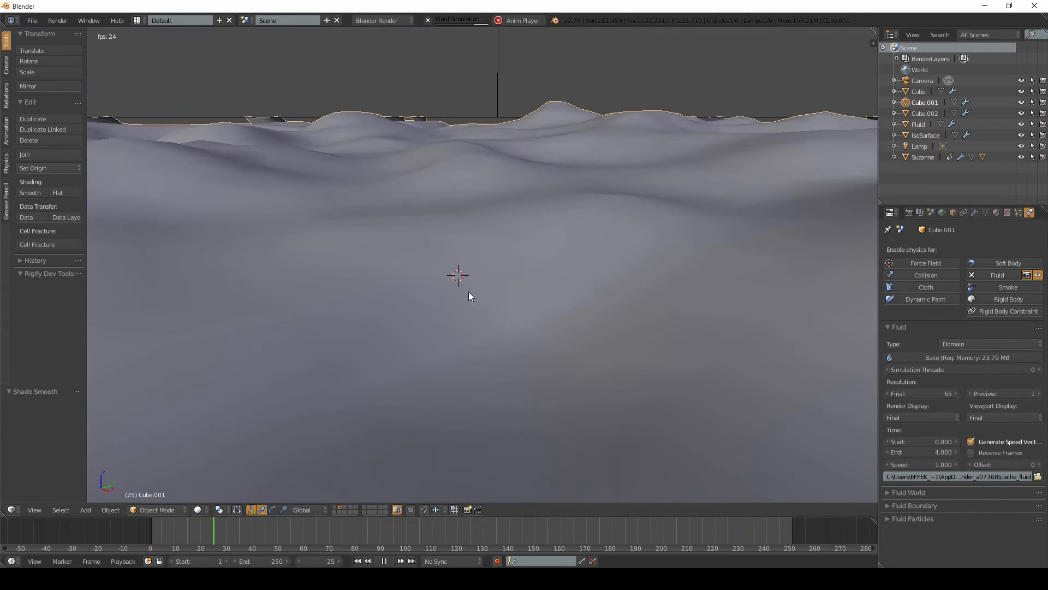
- Stop the playback, go to frame 160 and view the fluid surface
key("alt+a")
left_click_drag(288, 524, 561, 534)
middle_click_drag(503, 307, 447, 314)
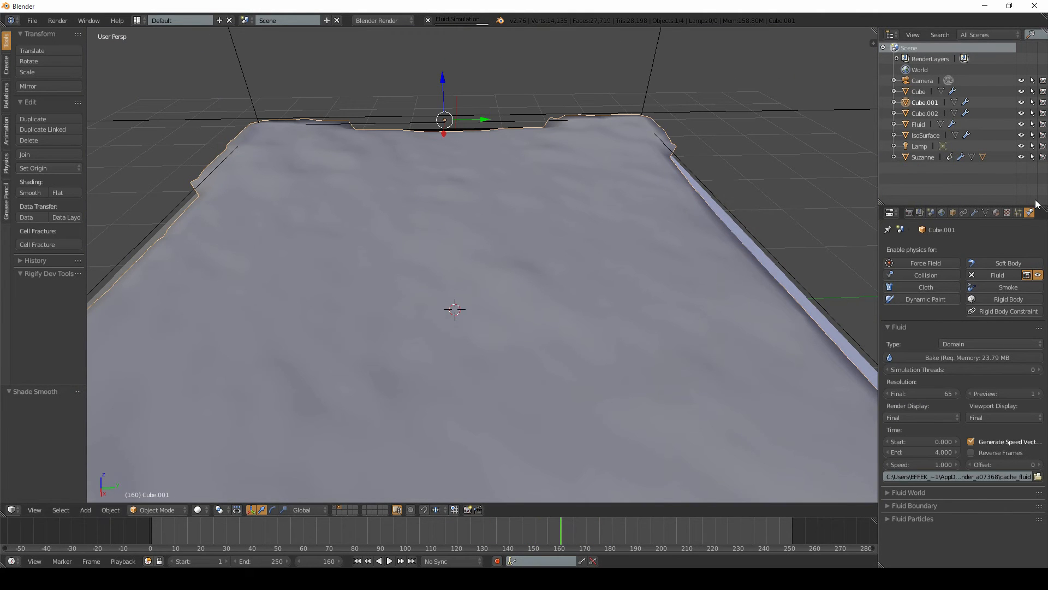
- Give the fluid domain a new material, switching the render engine to Cycles Render and enabling the material's nodes
left_click(996, 213)
left_click(935, 285)
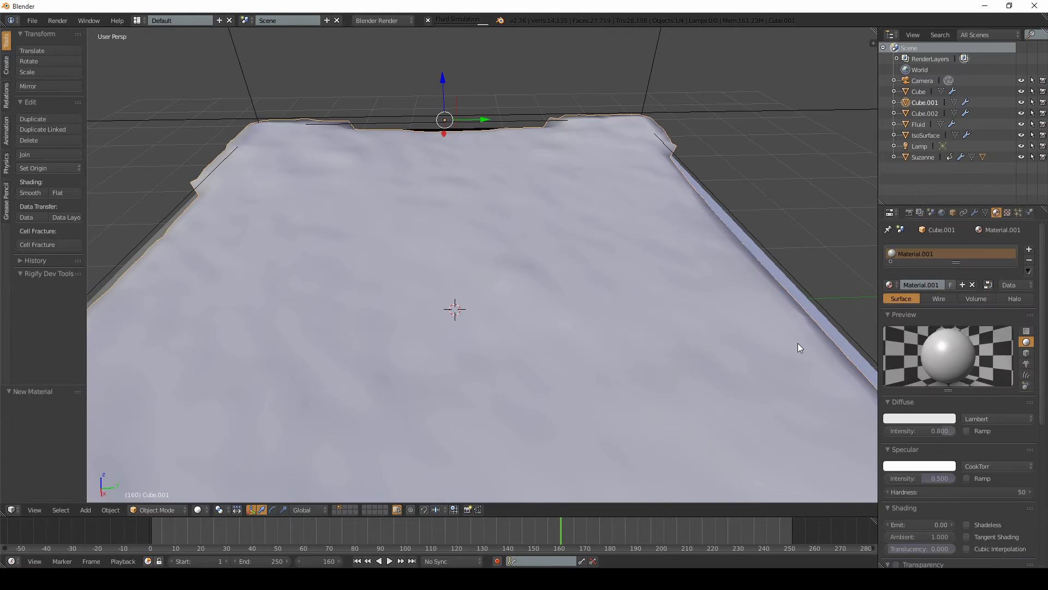
left_click(377, 20)
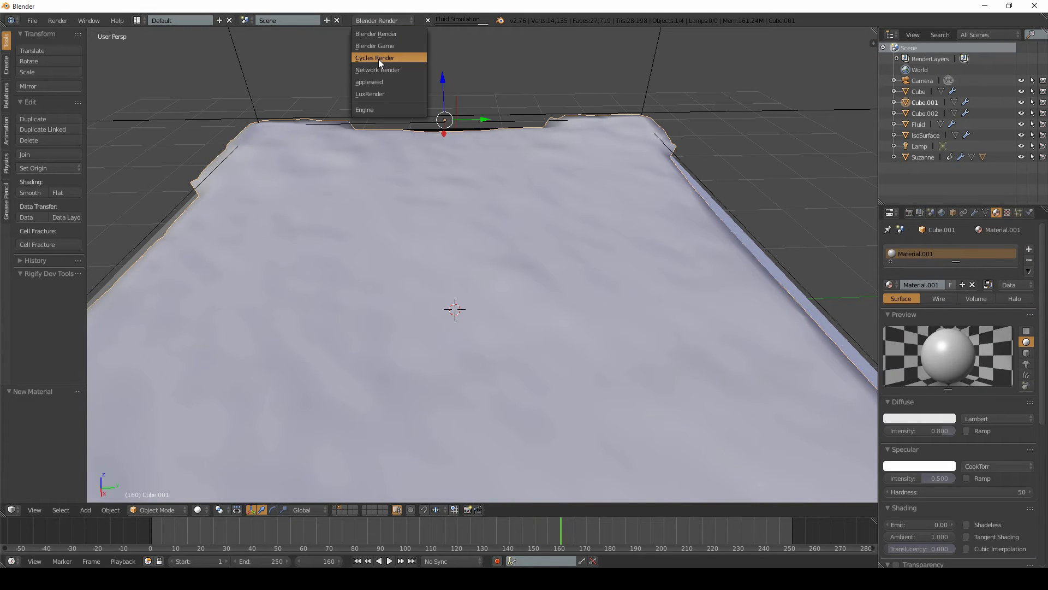
left_click(379, 59)
left_click(944, 343)
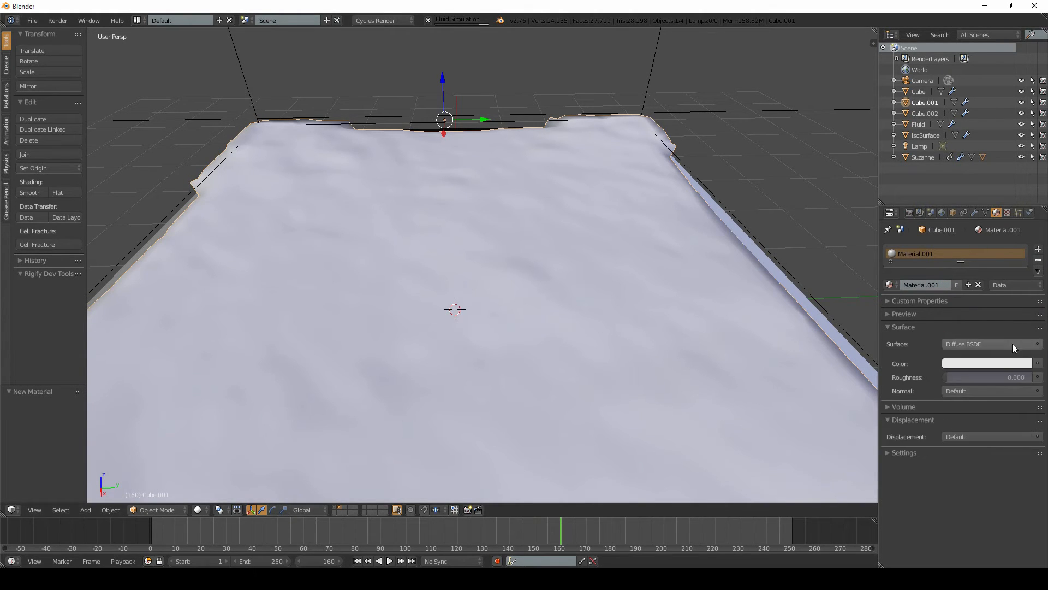
- Change the fluid material's surface to Glass BSDF with an IOR of 1.33
left_click(1010, 344)
left_click(983, 344)
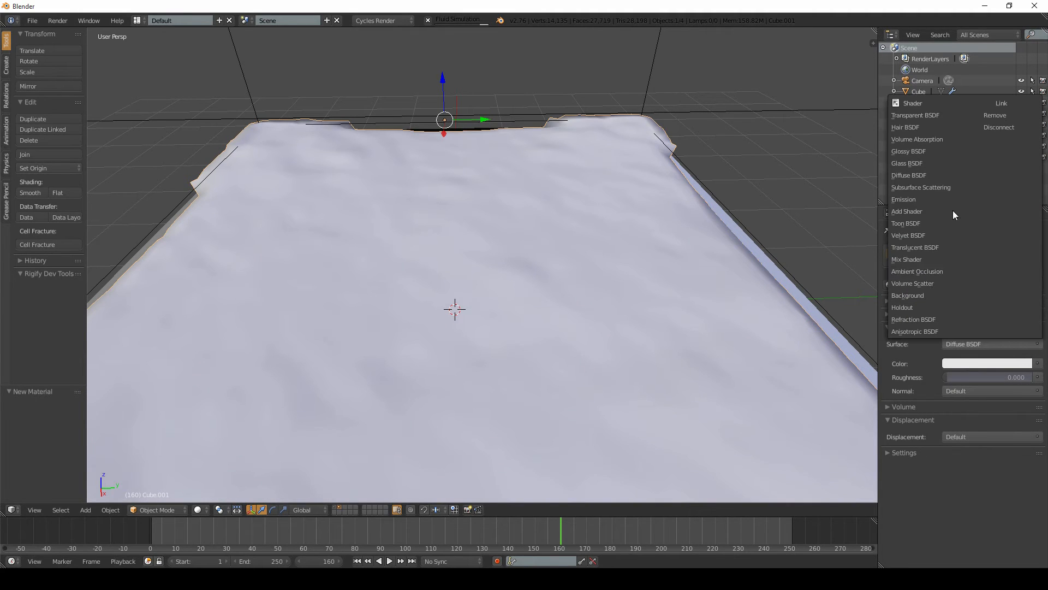
left_click(916, 162)
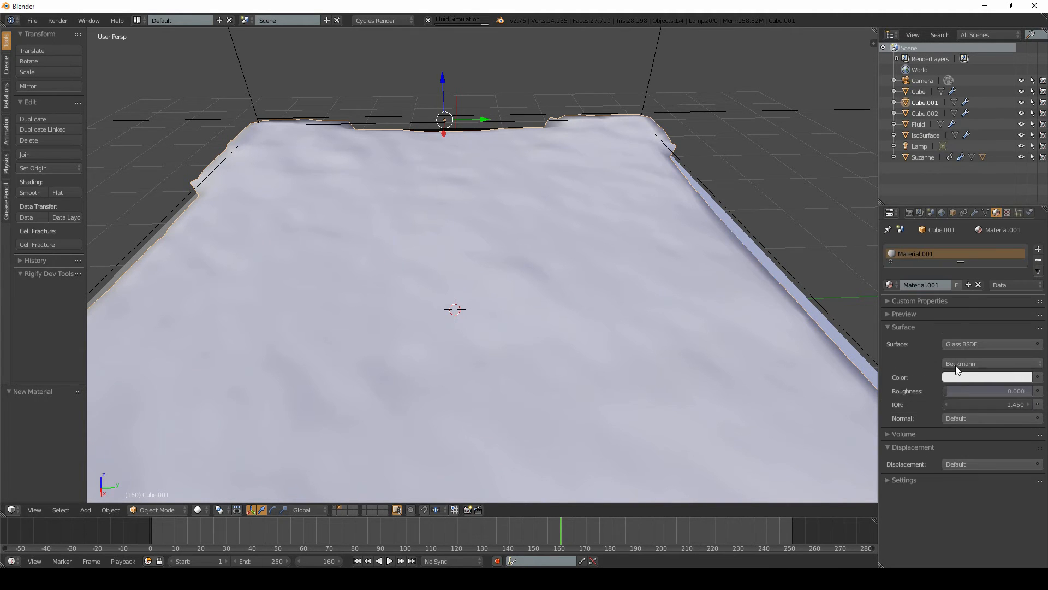
left_click(973, 407)
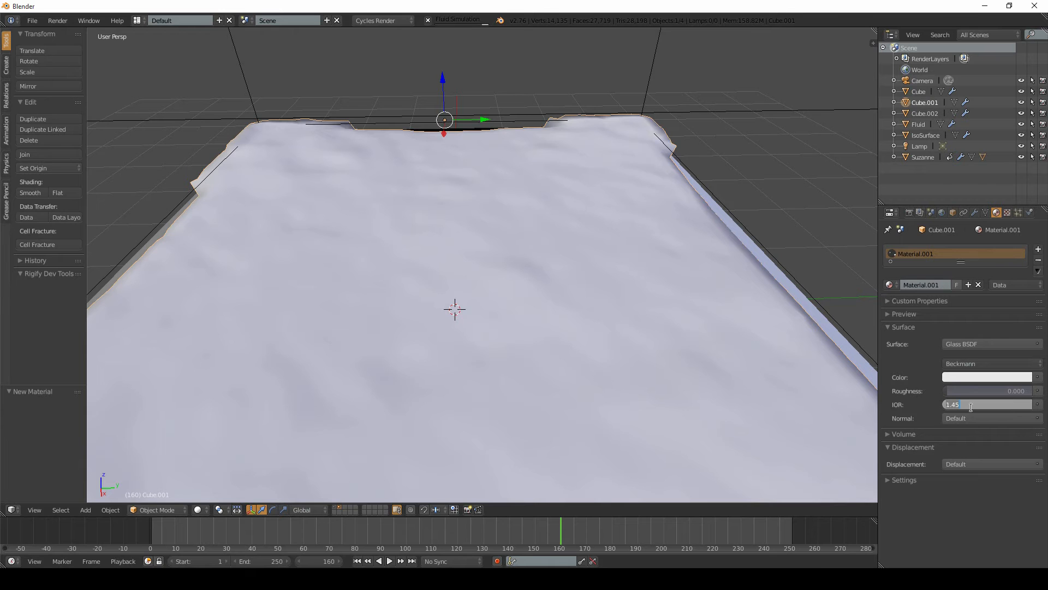
type("1.33")
key("Return")
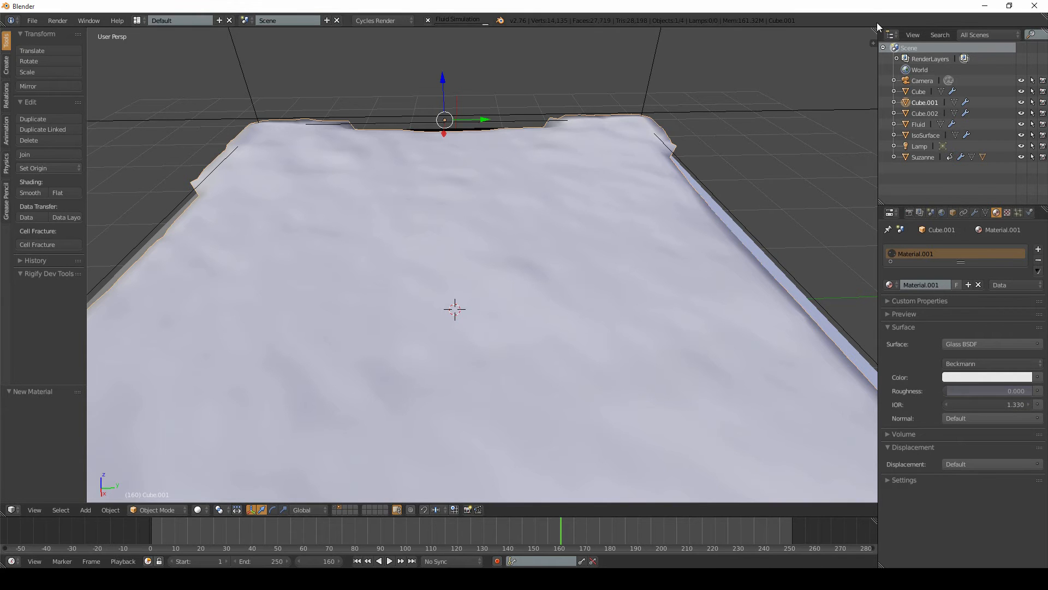
- Split the 3D view, turn the new area into a Node Editor showing the fluid material, and reposition the Glass BSDF node
left_click_drag(873, 29, 552, 246)
left_click(567, 510)
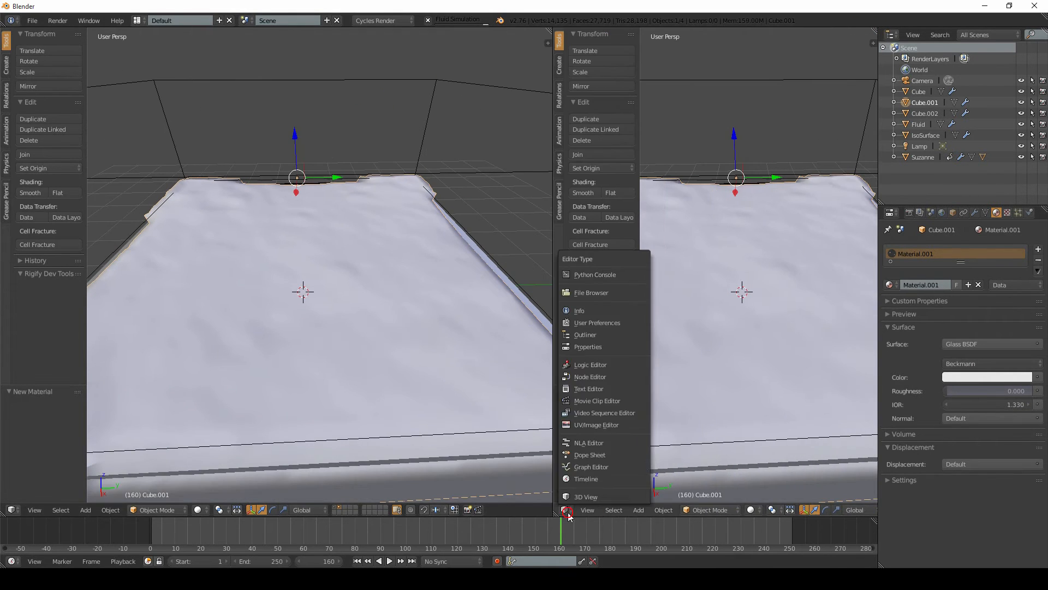
left_click(590, 377)
key("n")
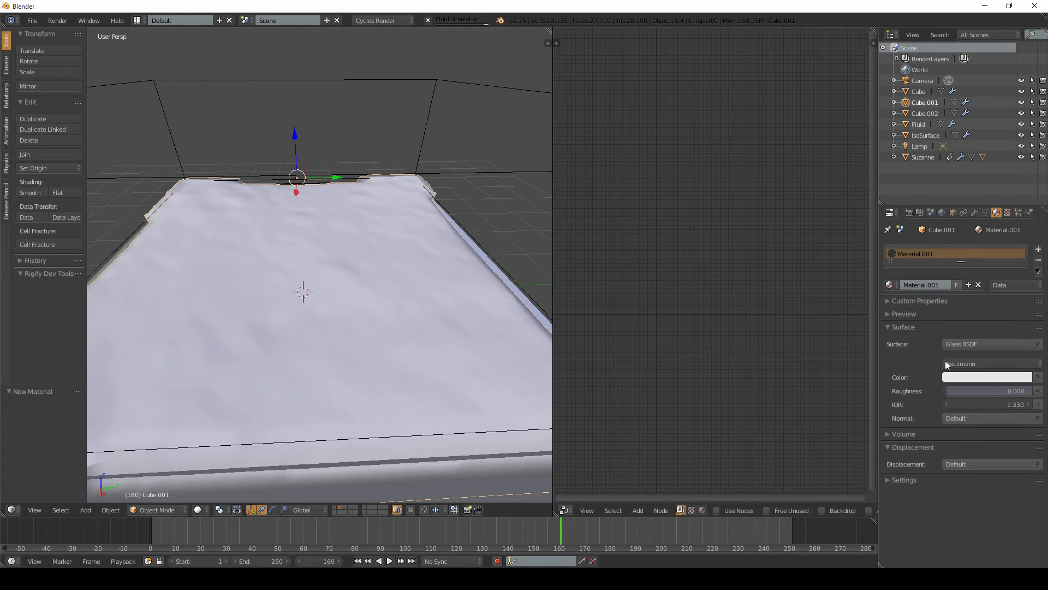
left_click(702, 510)
scroll(704, 349, "up", 4)
left_click_drag(702, 339, 634, 324)
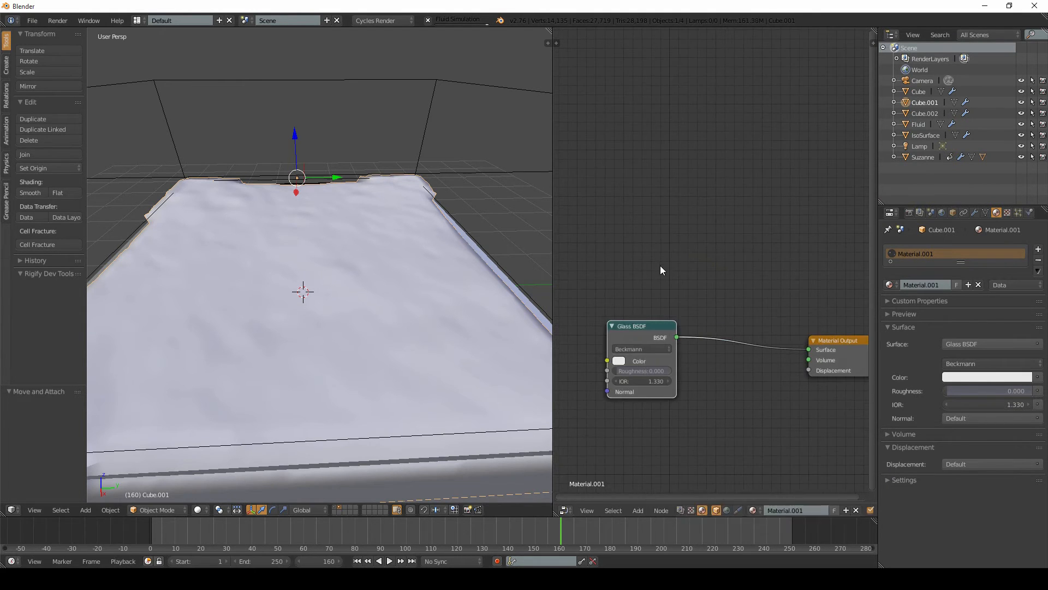
- Insert a Mix Shader between the Glass BSDF and the Material Output, moving the Glass BSDF node farther away from it
key("shift+a")
mouse_move(648, 296)
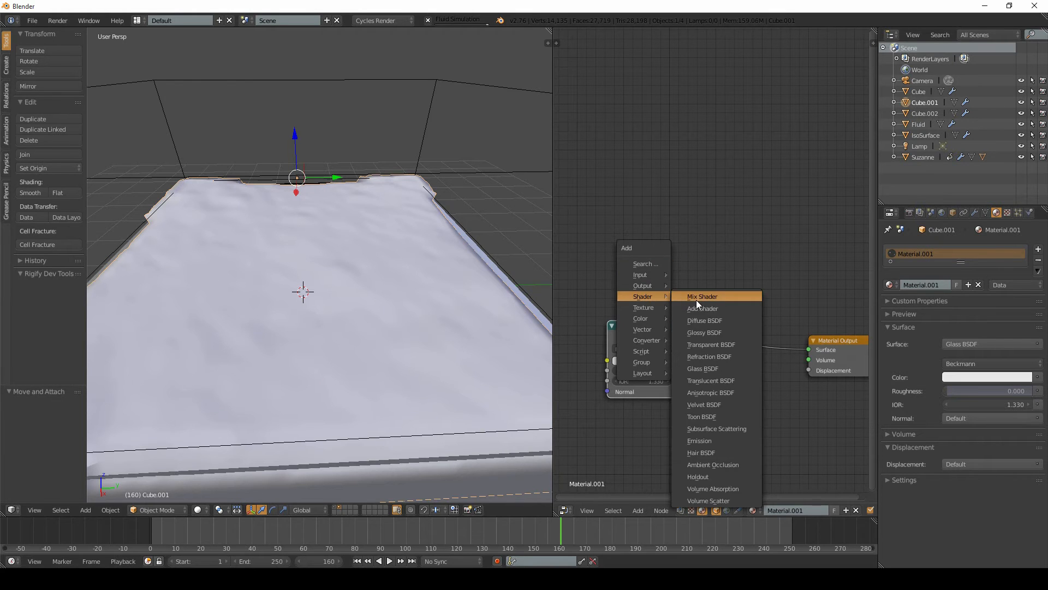
left_click(709, 382)
left_click(706, 323)
left_click_drag(644, 327, 592, 350)
- Add a Transparent BSDF below the glass node and connect it to the Mix Shader's second shader input
key("shift+a")
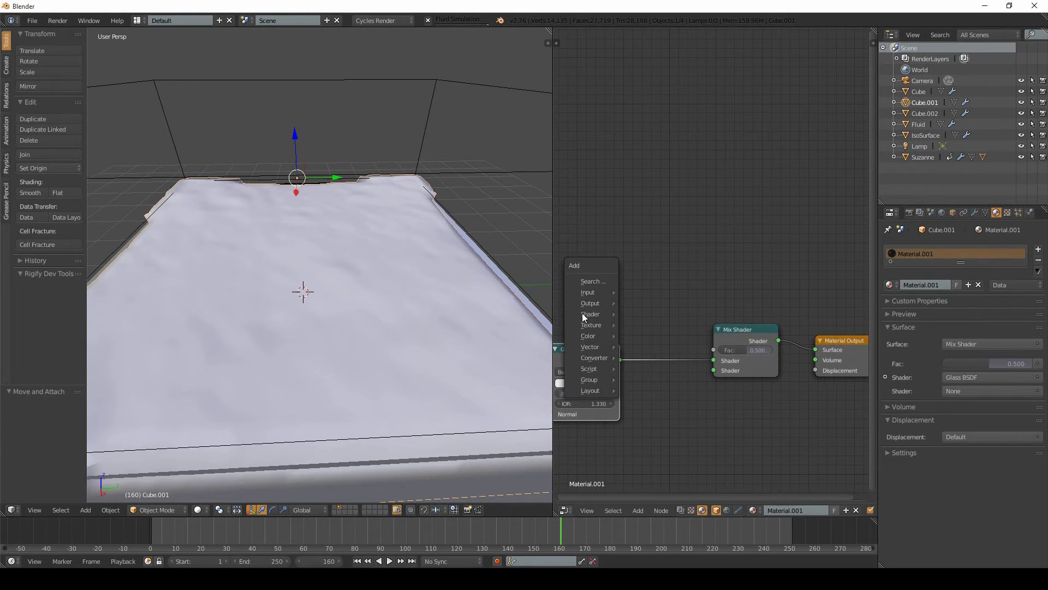
mouse_move(582, 313)
left_click(652, 365)
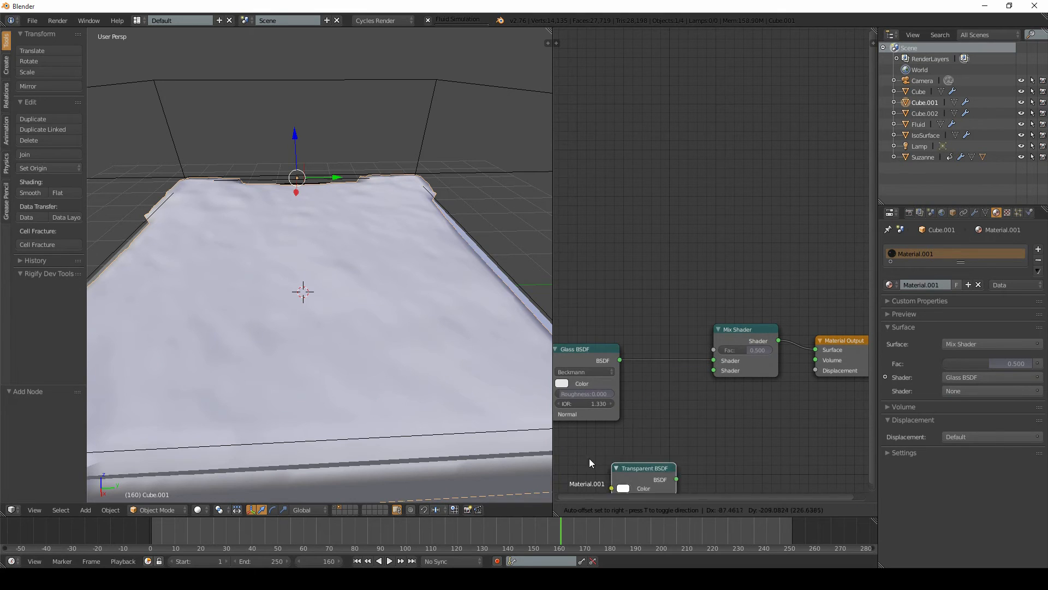
left_click(570, 432)
left_click_drag(654, 447, 718, 377)
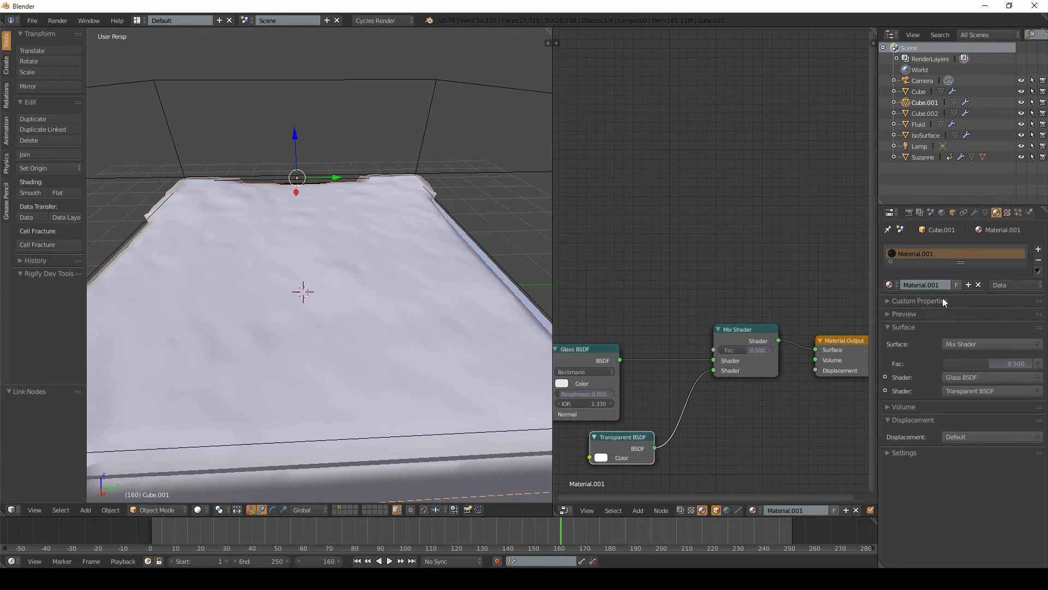
- Show the material preview and add a Light Path node above the Glass BSDF
left_click(904, 314)
middle_click_drag(678, 310, 707, 277)
key("shift+a")
mouse_move(644, 258)
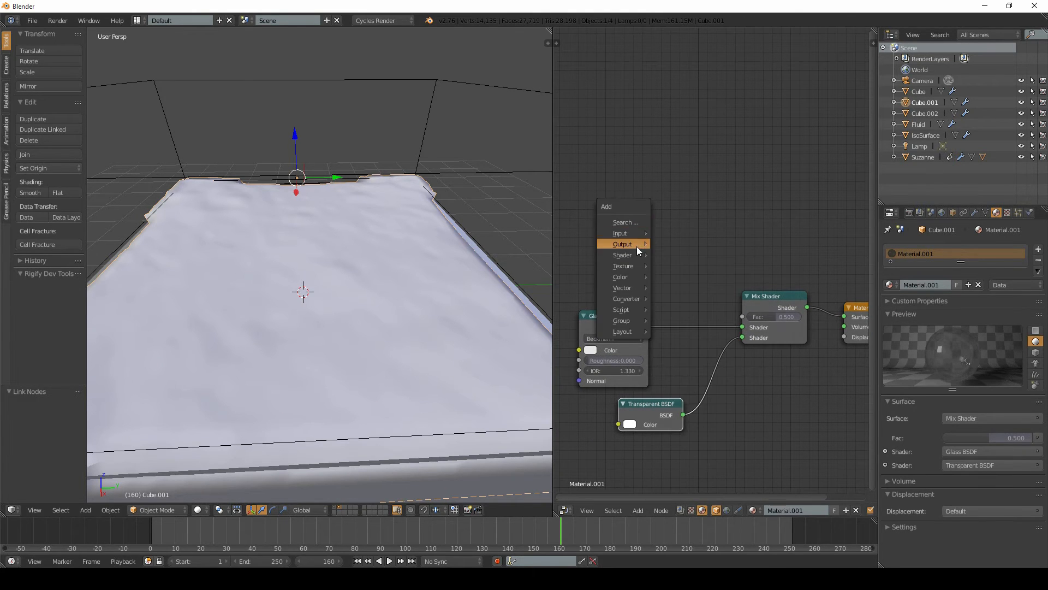
mouse_move(631, 230)
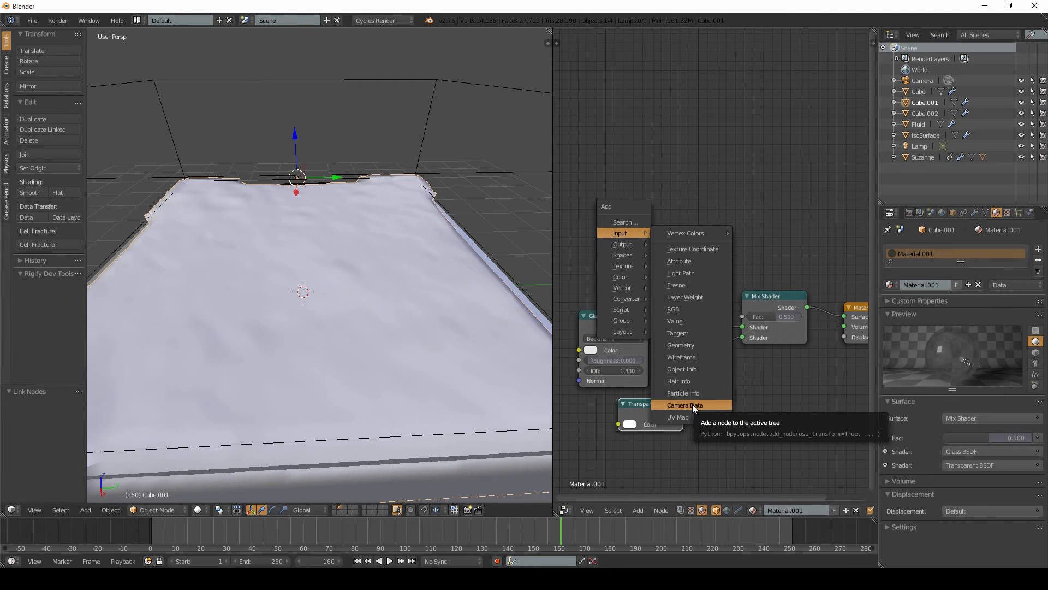
left_click(686, 276)
left_click(591, 171)
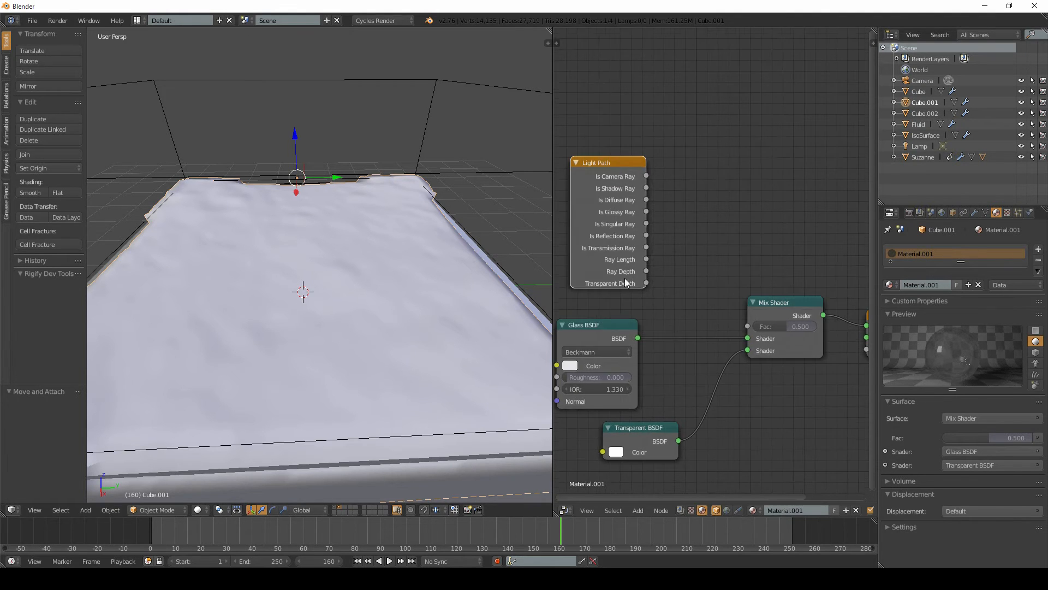
- Connect the Light Path's Is Shadow Ray output to the Mix Shader's Fac input and enlarge the material preview
scroll(624, 277, "up", 1)
left_click_drag(712, 227, 814, 366)
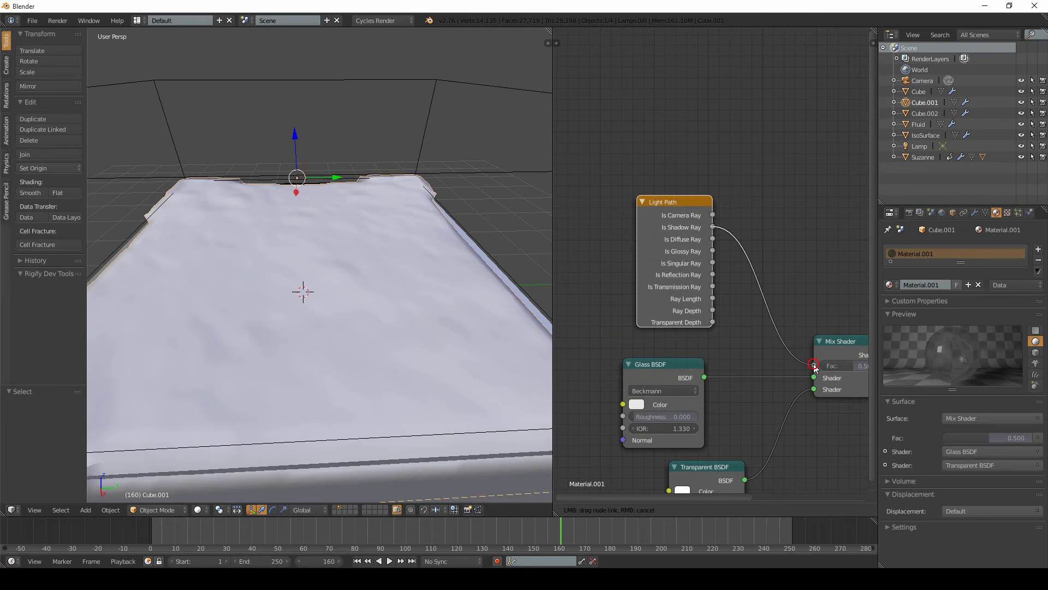
middle_click_drag(796, 325, 770, 278)
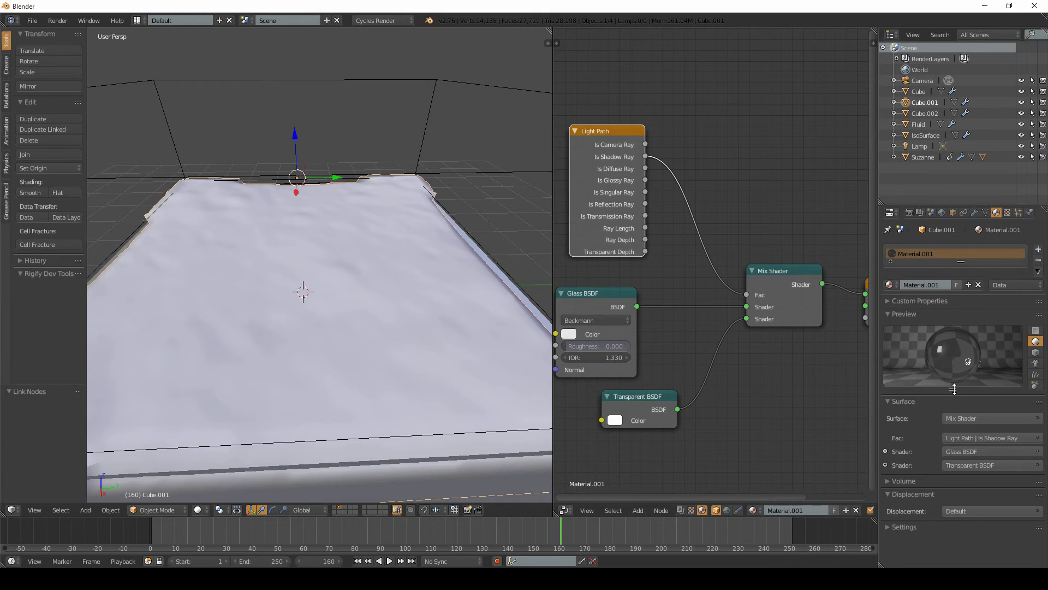
left_click_drag(954, 389, 954, 421)
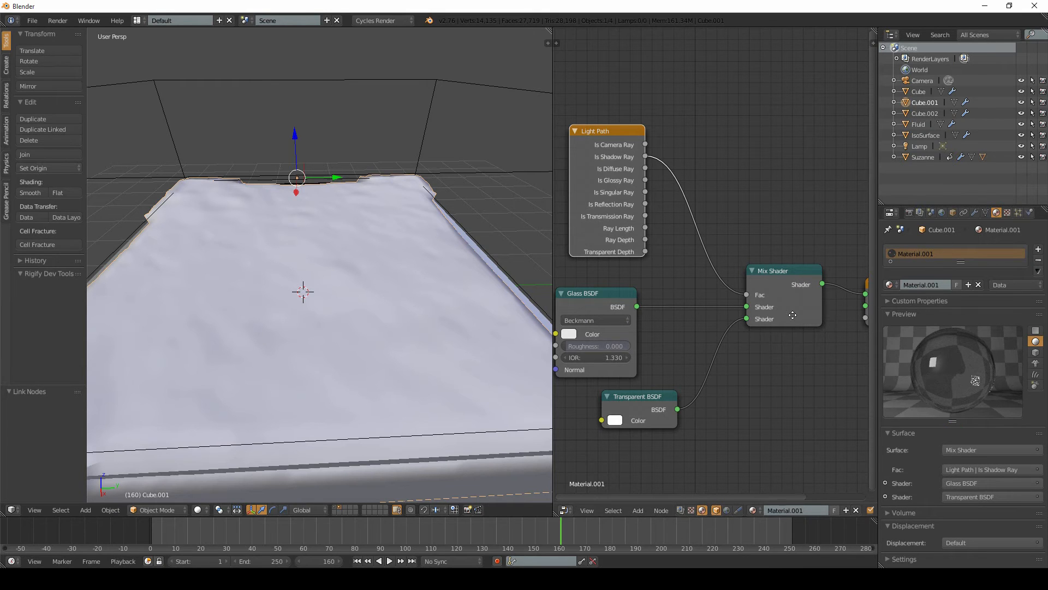
- Toggle muting of the Mix Shader to compare the material preview with and without it, shifting the Transparent BSDF slightly
middle_click_drag(789, 287, 744, 286)
key("m")
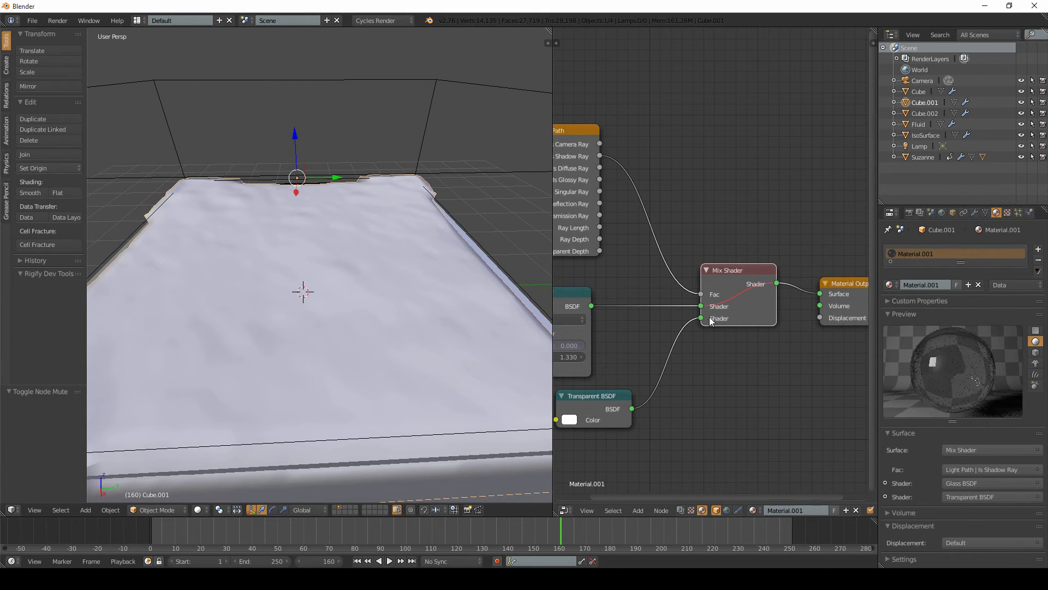
middle_click_drag(703, 338, 745, 301)
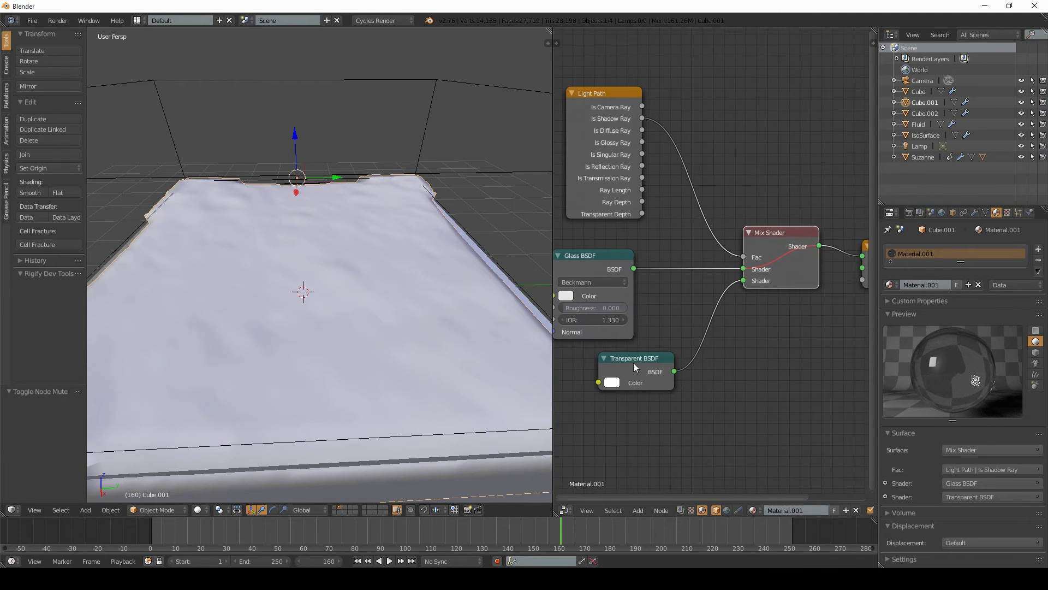
left_click_drag(633, 363, 615, 365)
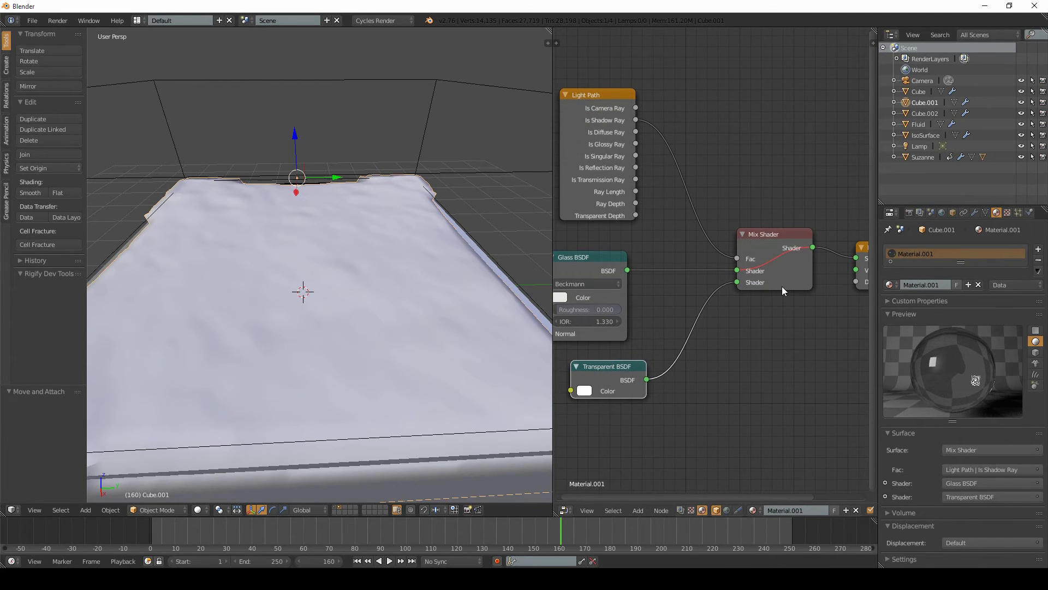
key("m")
left_click(786, 277)
key("m")
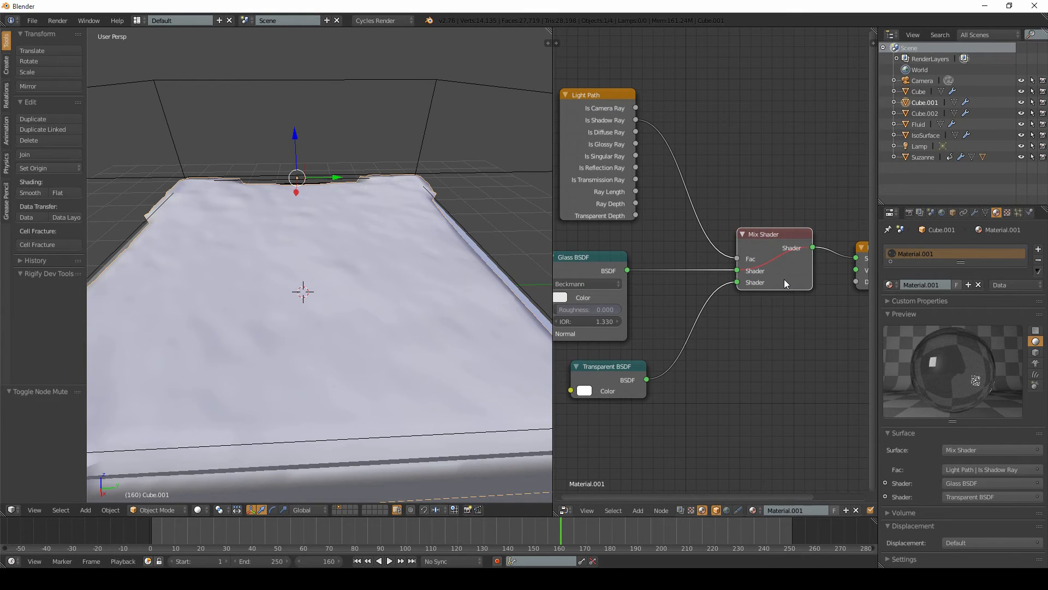
key("m")
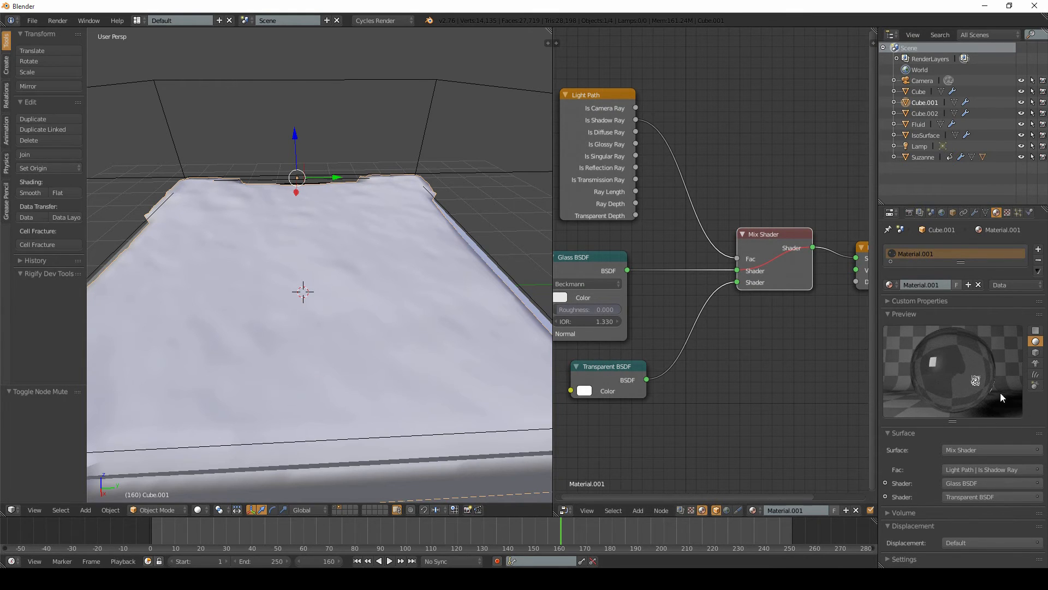
- Move the Glass BSDF node so it lines up between the Light Path and Transparent BSDF nodes
middle_click_drag(691, 348, 721, 358)
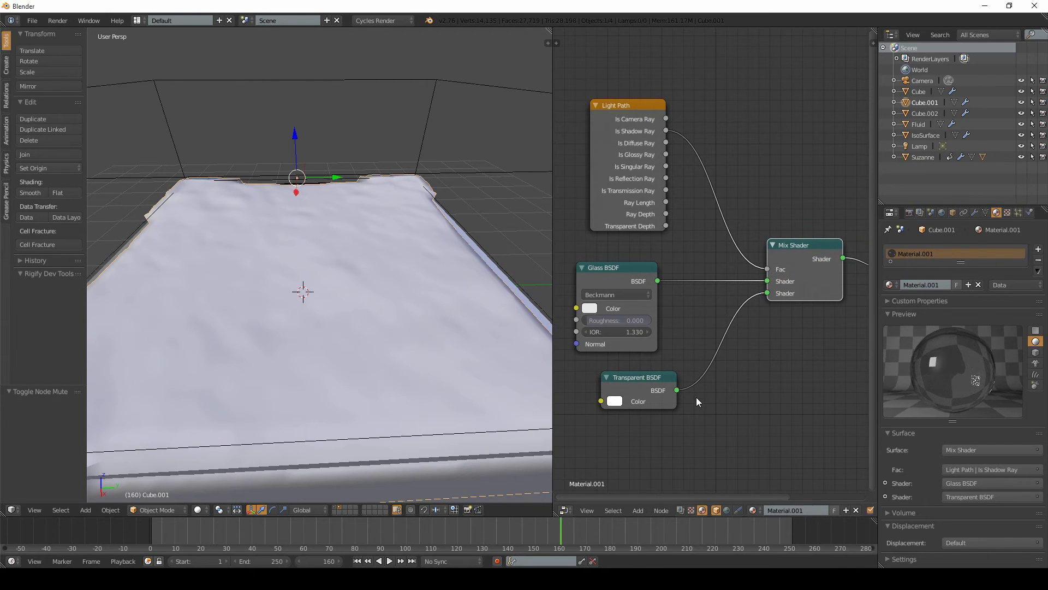
middle_click_drag(696, 402, 712, 382)
left_click(669, 358)
left_click_drag(643, 253, 662, 249)
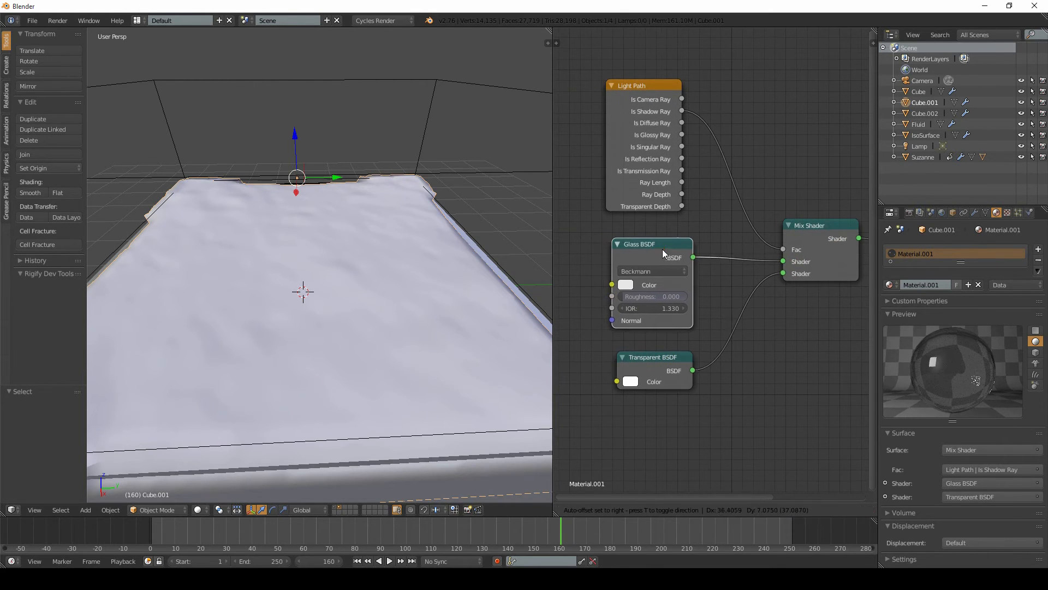
- Play the fluid animation from the beginning in solid and wireframe display, ending with the timeline at frame 72
middle_click_drag(312, 258, 307, 202)
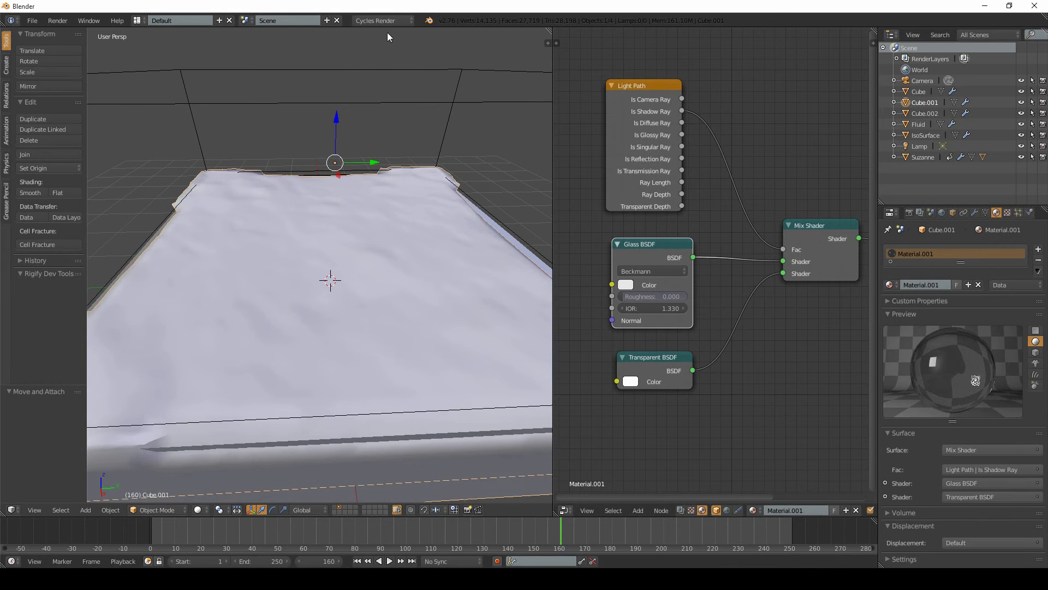
left_click_drag(546, 532, 156, 533)
key("alt+a")
scroll(321, 259, "down", 5)
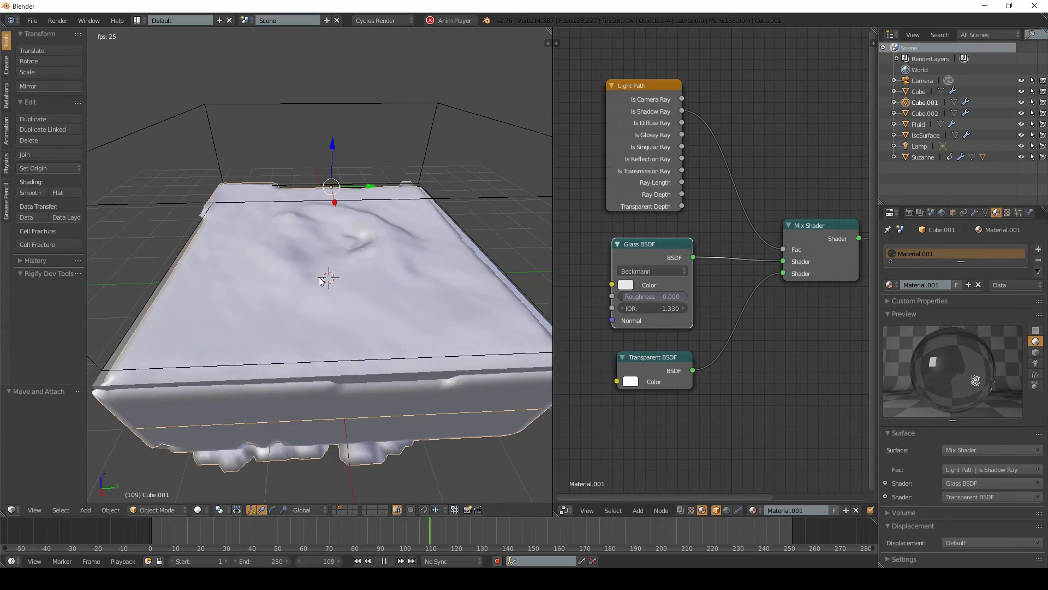
key("z")
scroll(328, 295, "up", 2)
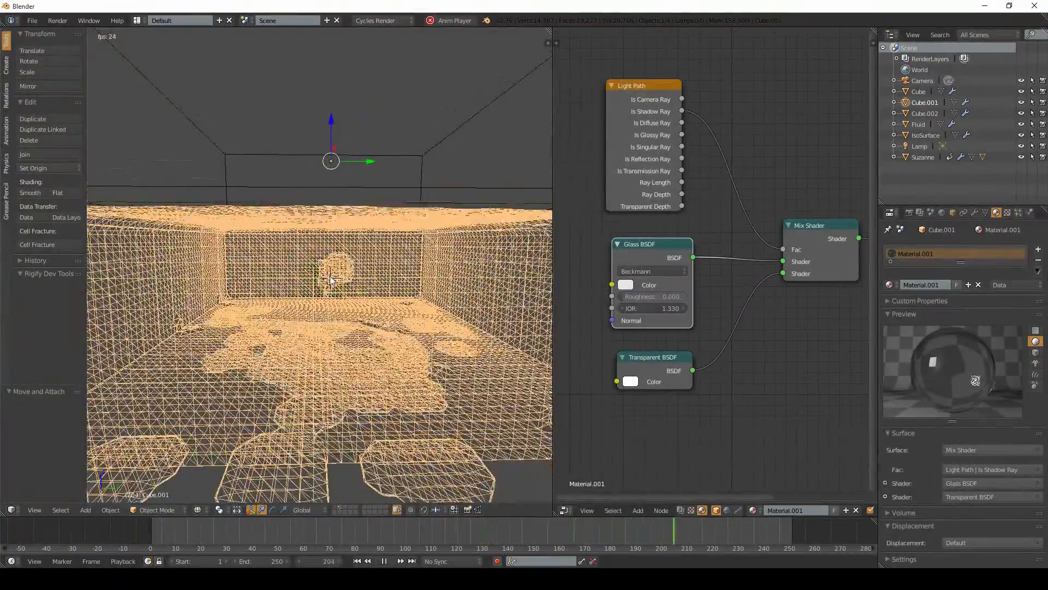
key("z")
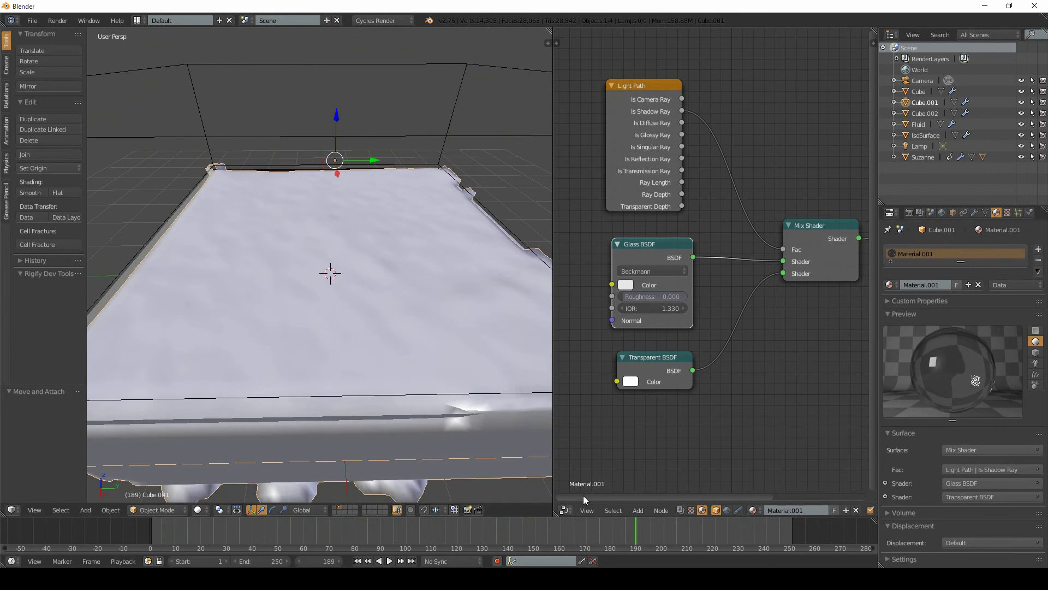
left_click(459, 527)
key("Escape")
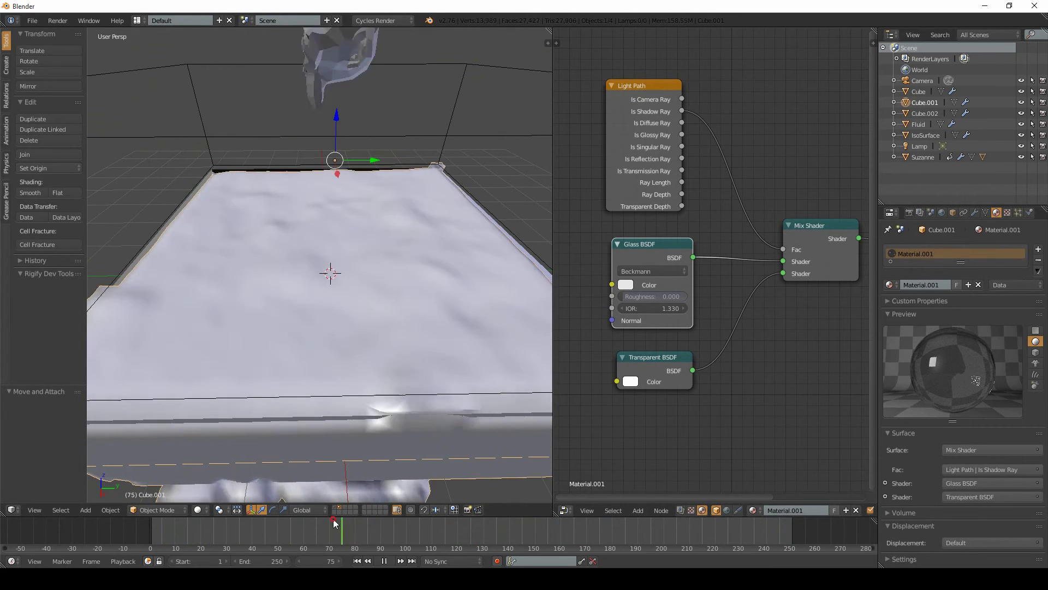
- Select the monkey head, examine its plunge in wireframe playback, stop at frame 80 and return to solid display focused on it
middle_click_drag(355, 280, 328, 388, "shift")
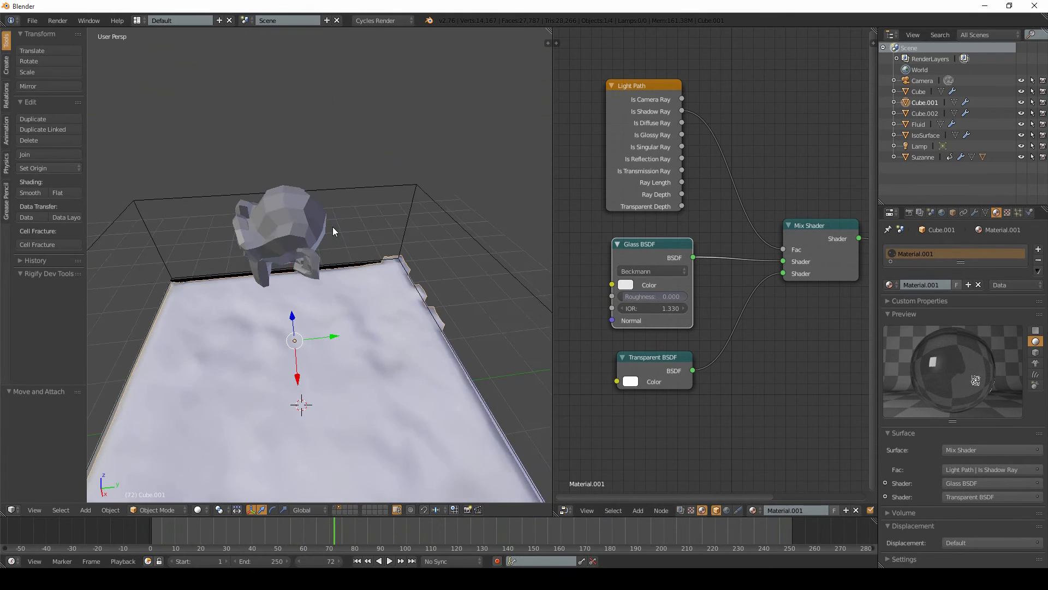
middle_click_drag(332, 227, 399, 242)
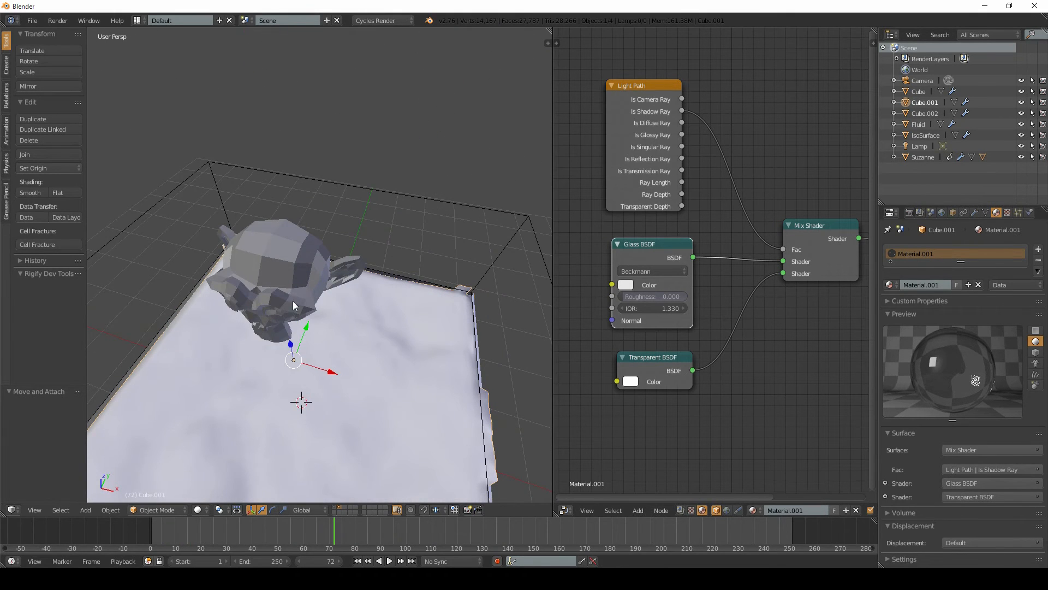
mouse_move(292, 304)
middle_mouse_down()
mouse_move(327, 233)
mouse_move(464, 236)
mouse_move(334, 267)
mouse_move(339, 326)
mouse_move(355, 273)
mouse_move(353, 283)
mouse_move(393, 222)
mouse_move(434, 221)
middle_mouse_up()
right_click(303, 273)
key("alt+a")
key("z")
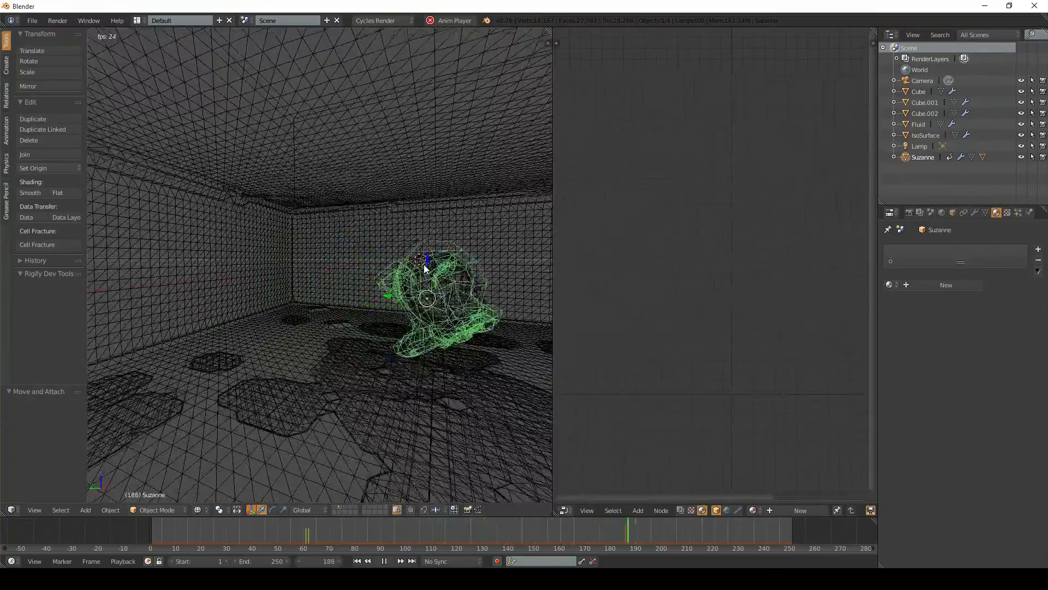
middle_click_drag(424, 268, 392, 262)
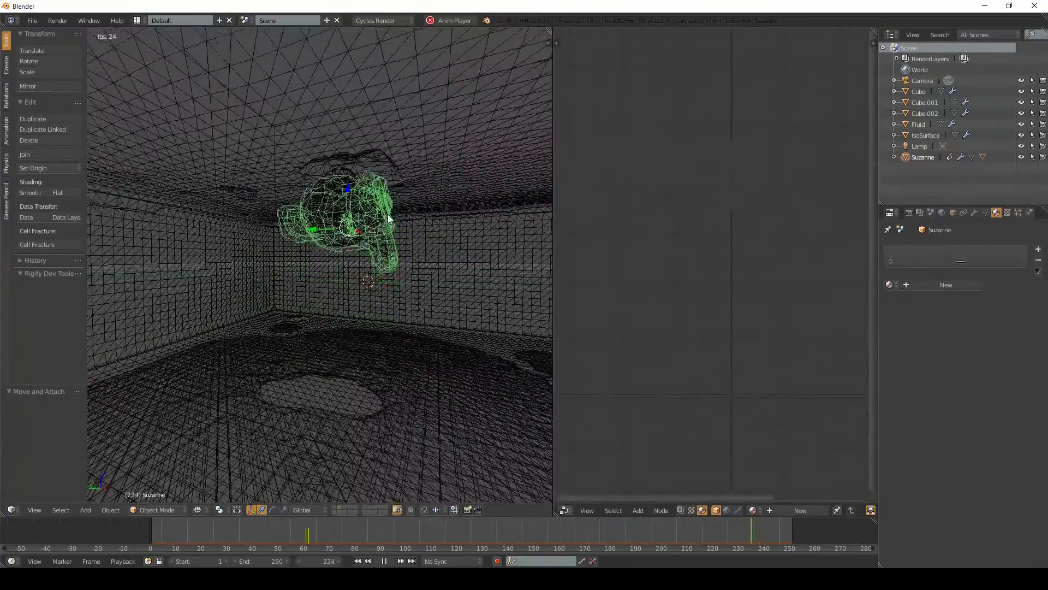
middle_click_drag(388, 216, 367, 198)
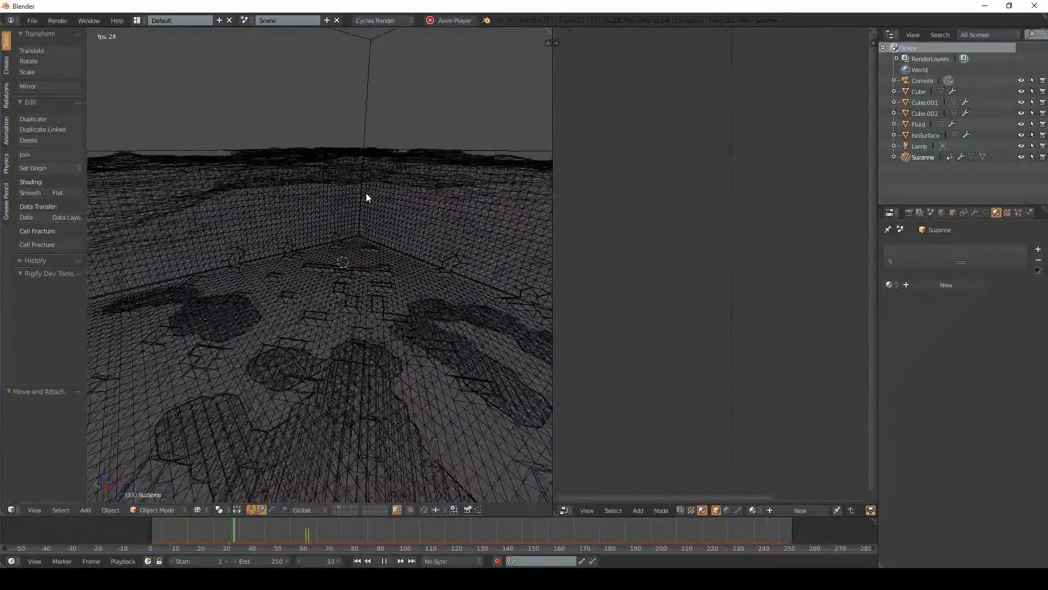
scroll(366, 193, "down", 8)
key("alt+a")
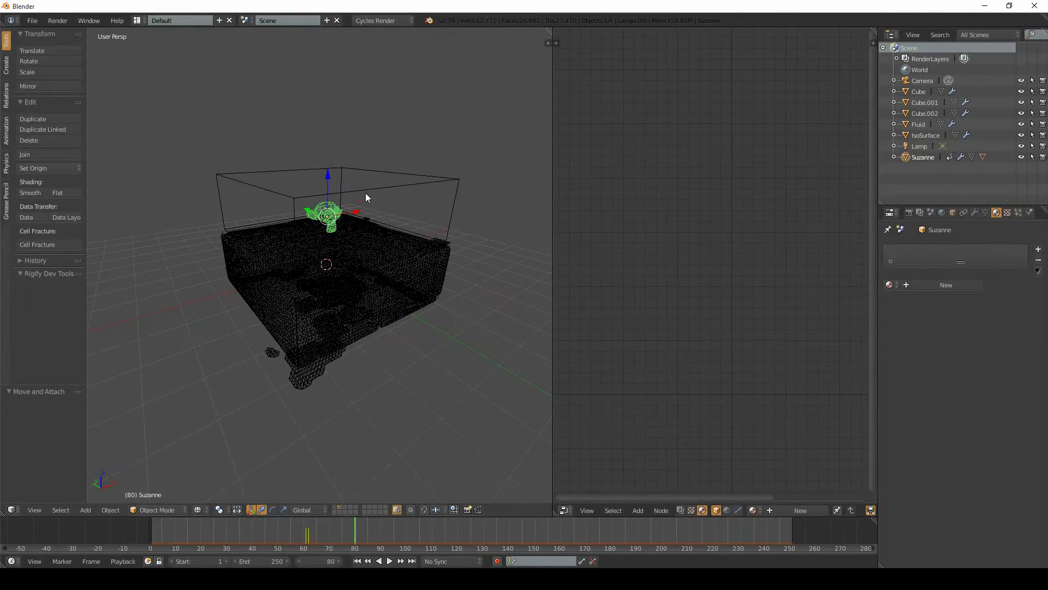
key("z")
key("KP_Decimal")
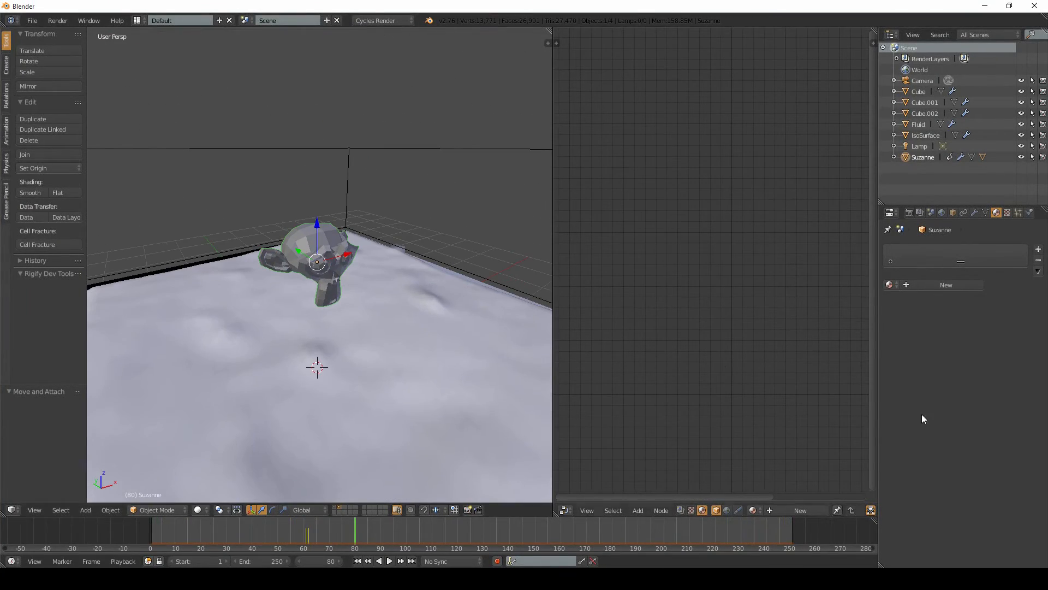
- Give the monkey head a new material with an Emission surface coloured green (R 0.025, G 0.800, B 0.000)
right_click(387, 370)
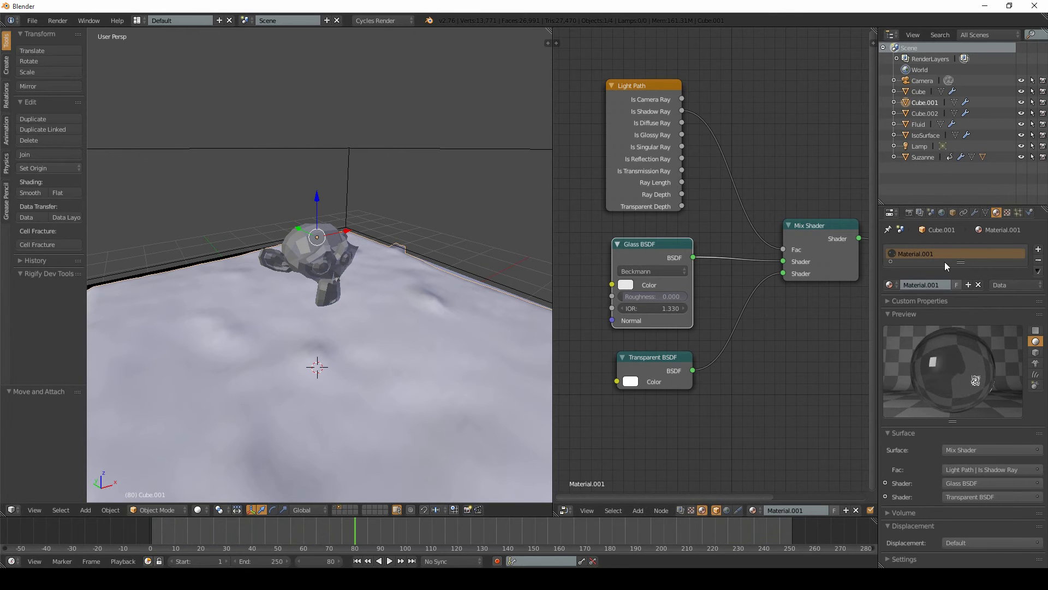
right_click(319, 257)
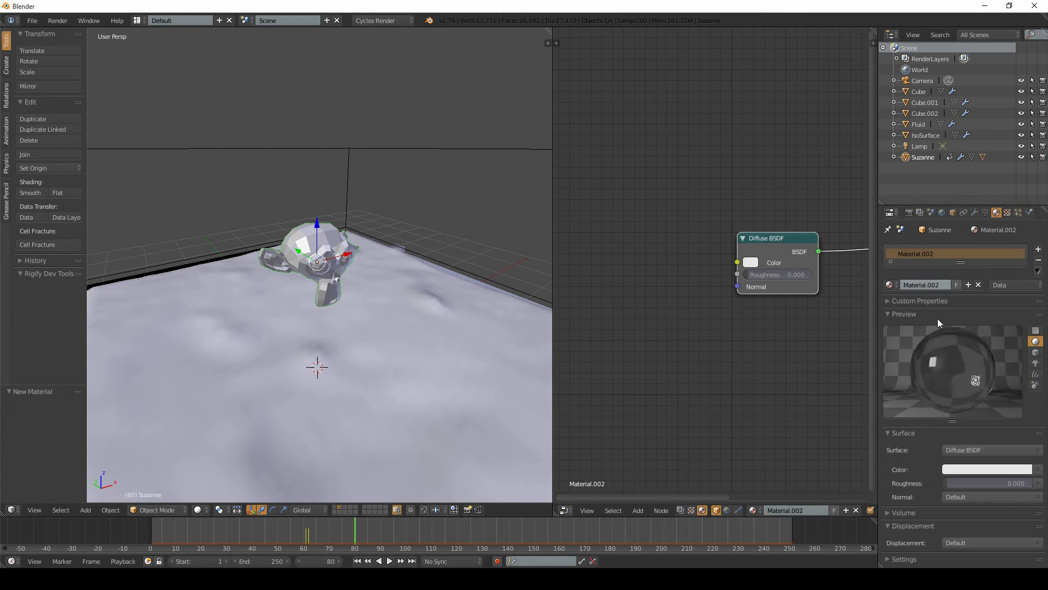
left_click(974, 449)
left_click(968, 451)
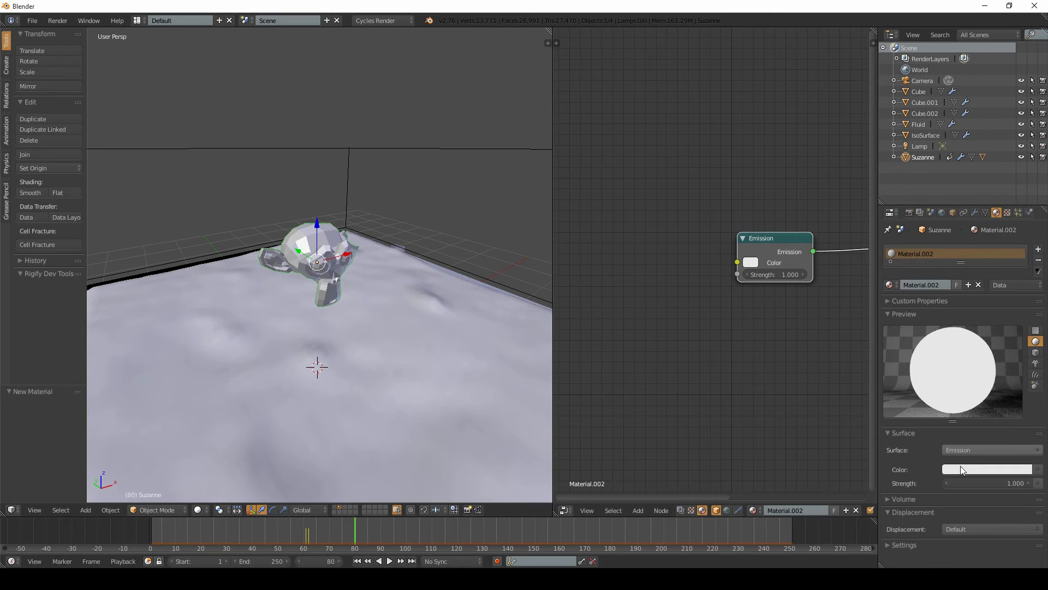
left_click(961, 469)
left_click_drag(971, 355, 936, 339)
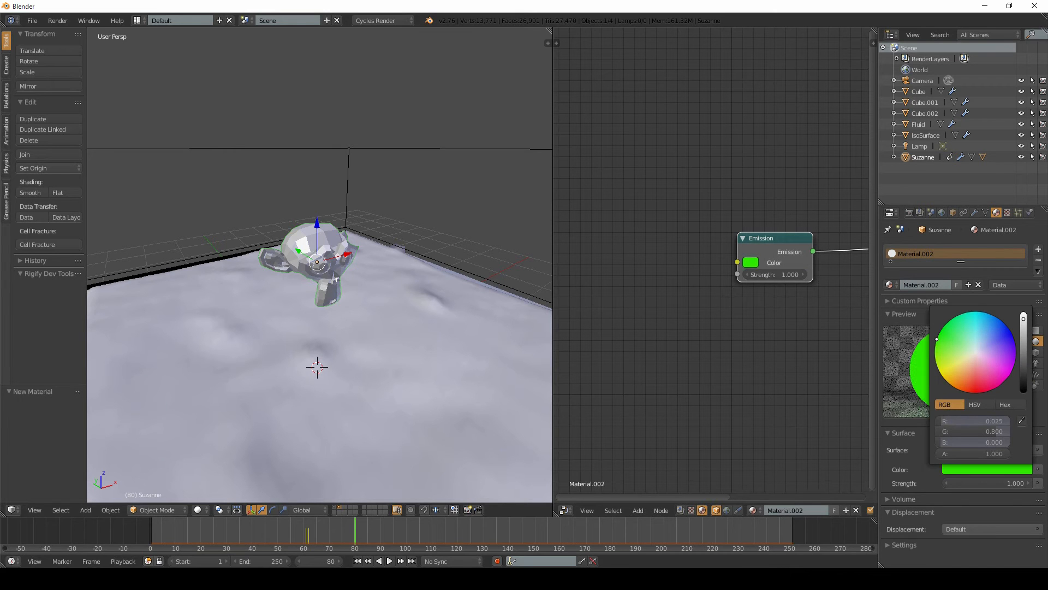
middle_click_drag(437, 328, 337, 313)
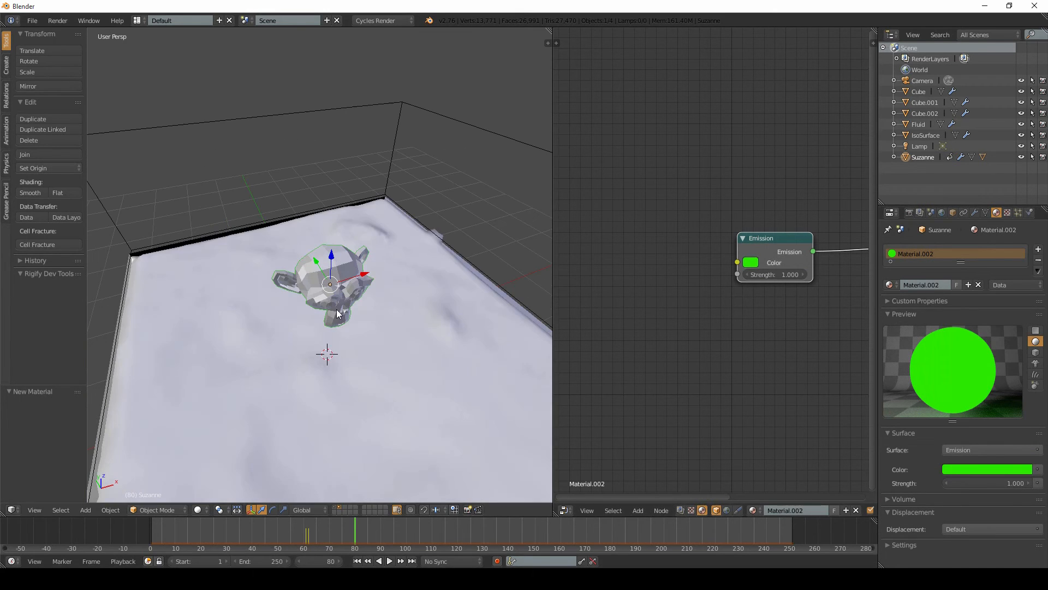
- Copy the green emission colour to the material's viewport colour, and brighten the emission colour
left_click(890, 543)
scroll(914, 536, "down", 4)
left_click(960, 382)
left_click(947, 499)
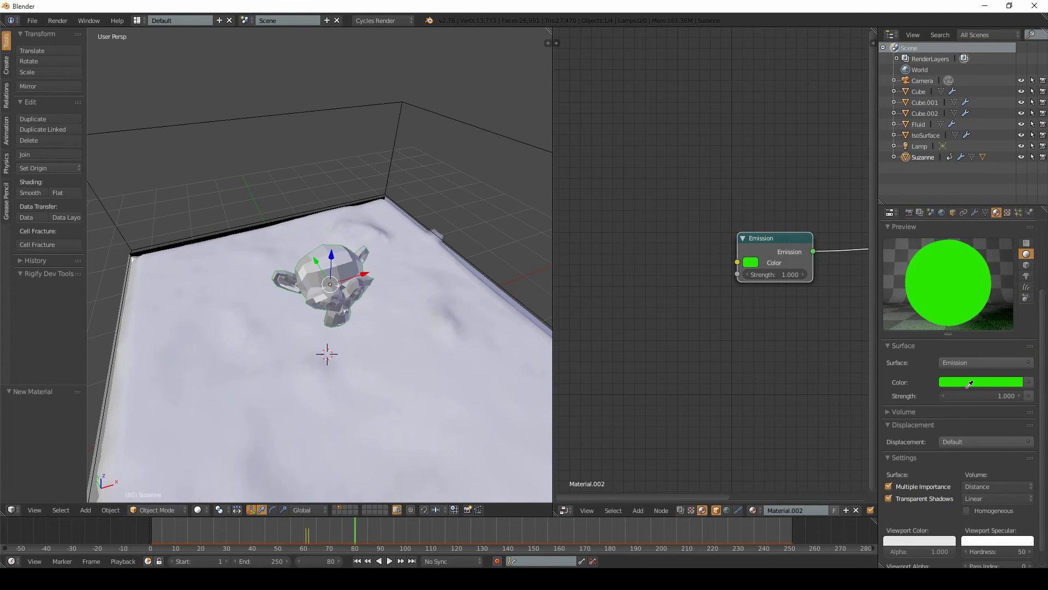
left_click(969, 384)
left_click(958, 382)
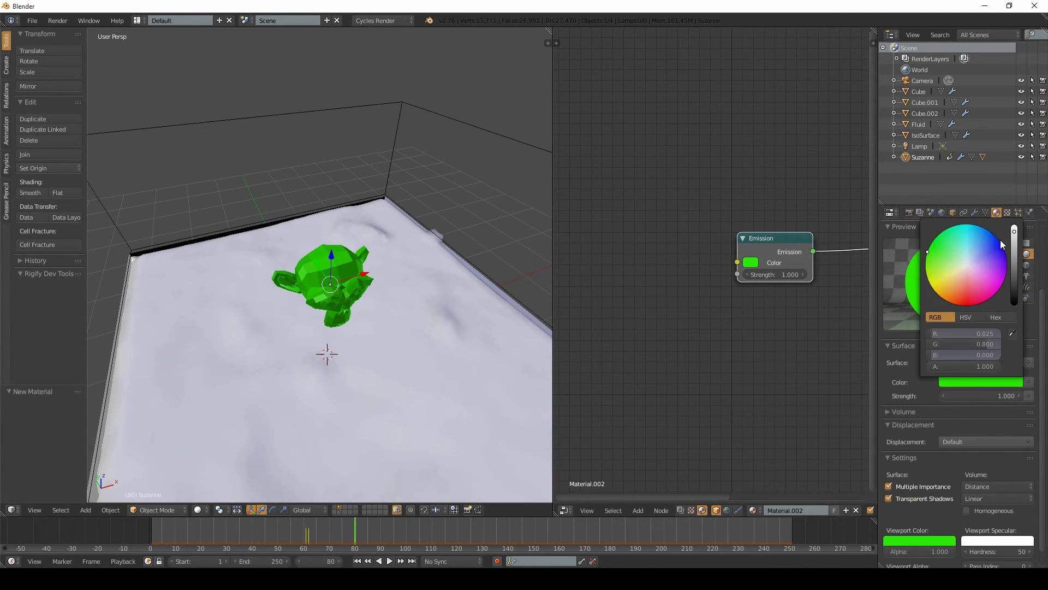
left_click(946, 382)
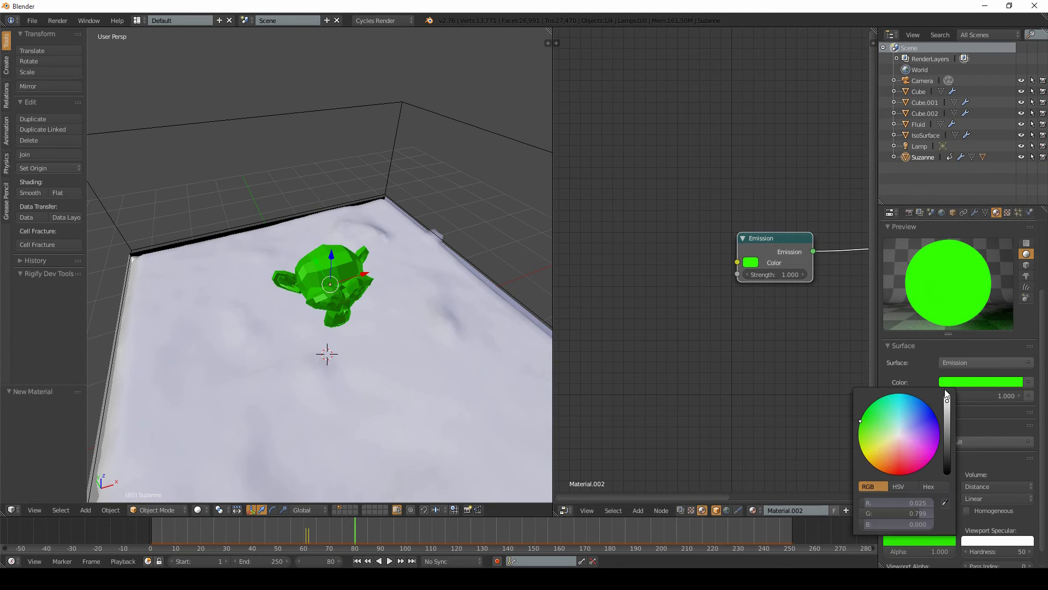
- Check the scene in a rendered viewport preview and return to solid display
middle_click_drag(259, 330, 262, 233)
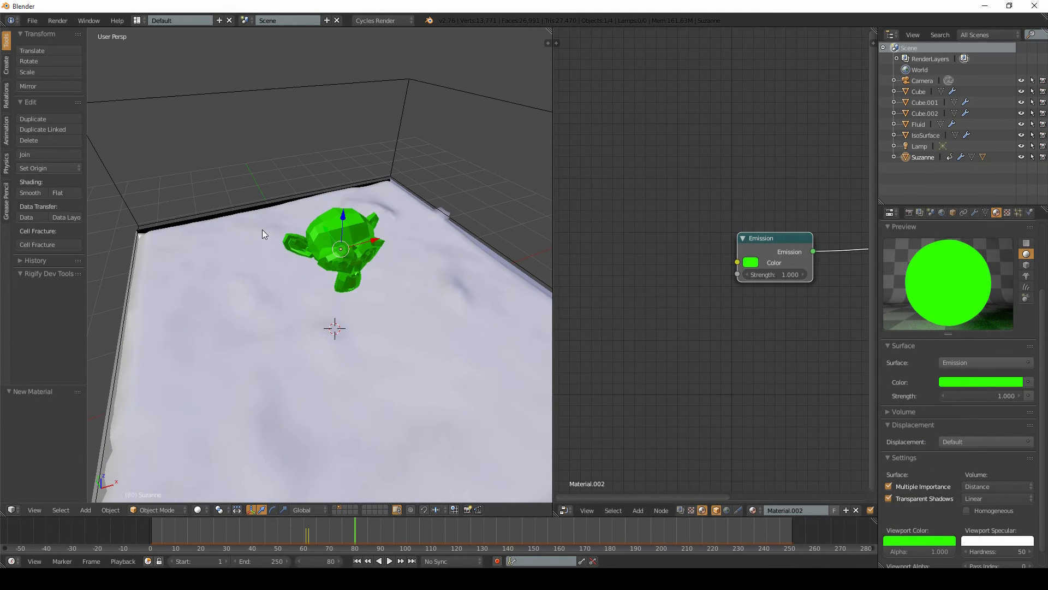
key("shift+z")
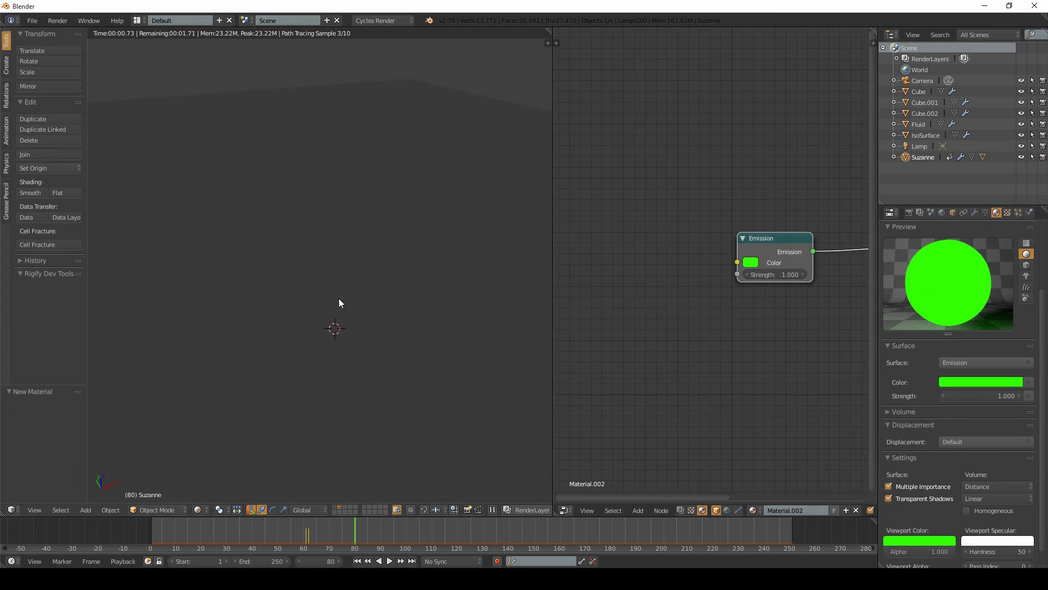
key("shift+z")
scroll(357, 289, "down", 2)
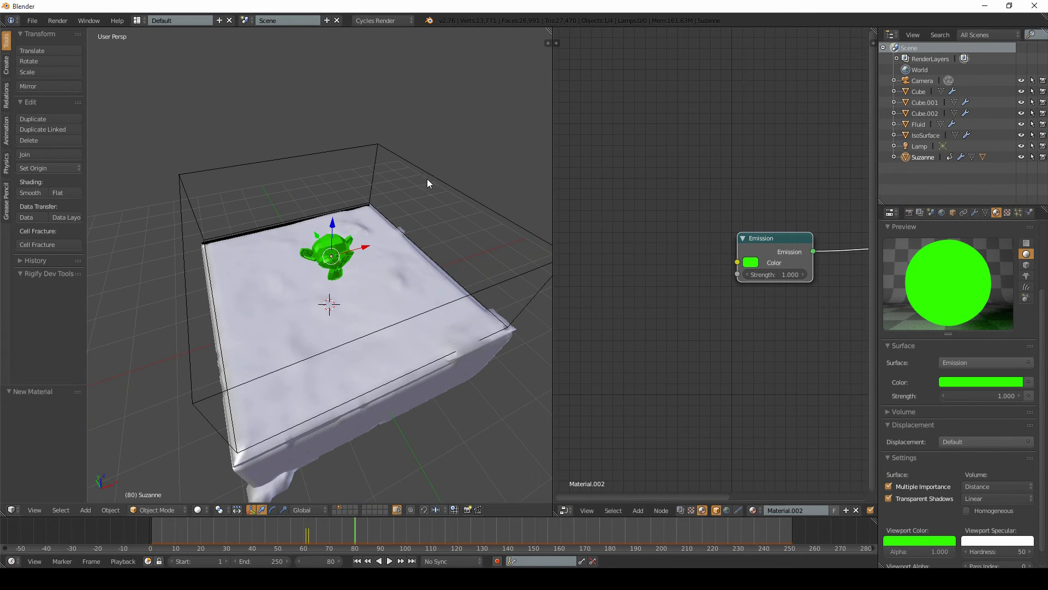
- Exclude the upper box Cube.002 from rendering and switch the viewport to wireframe display
right_click(427, 179)
left_click(1043, 113)
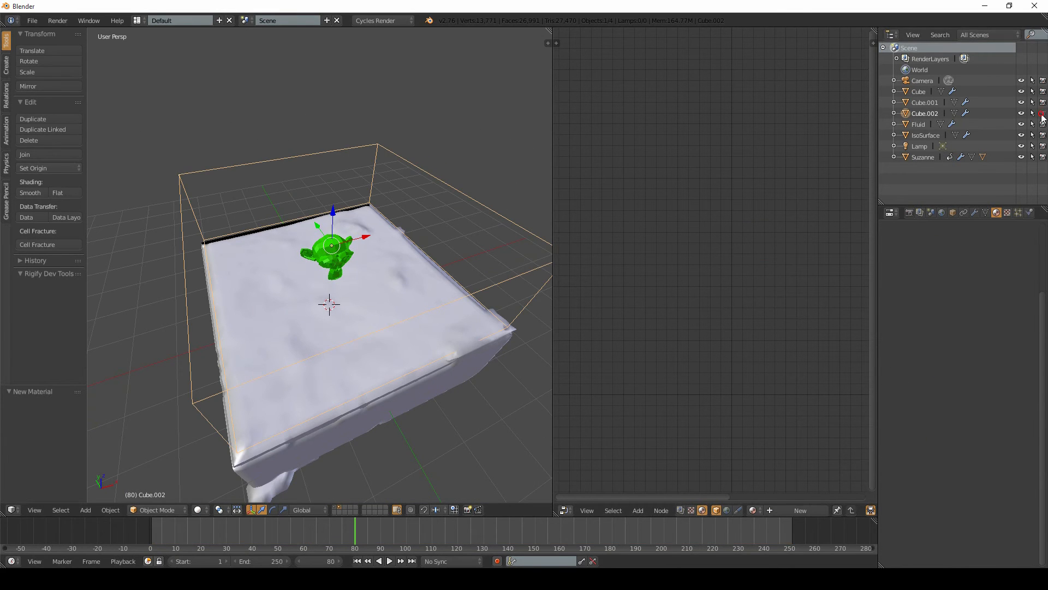
key("z")
mouse_move(346, 344)
middle_mouse_down()
mouse_move(335, 323)
mouse_move(468, 293)
mouse_move(395, 301)
mouse_move(461, 367)
middle_mouse_up()
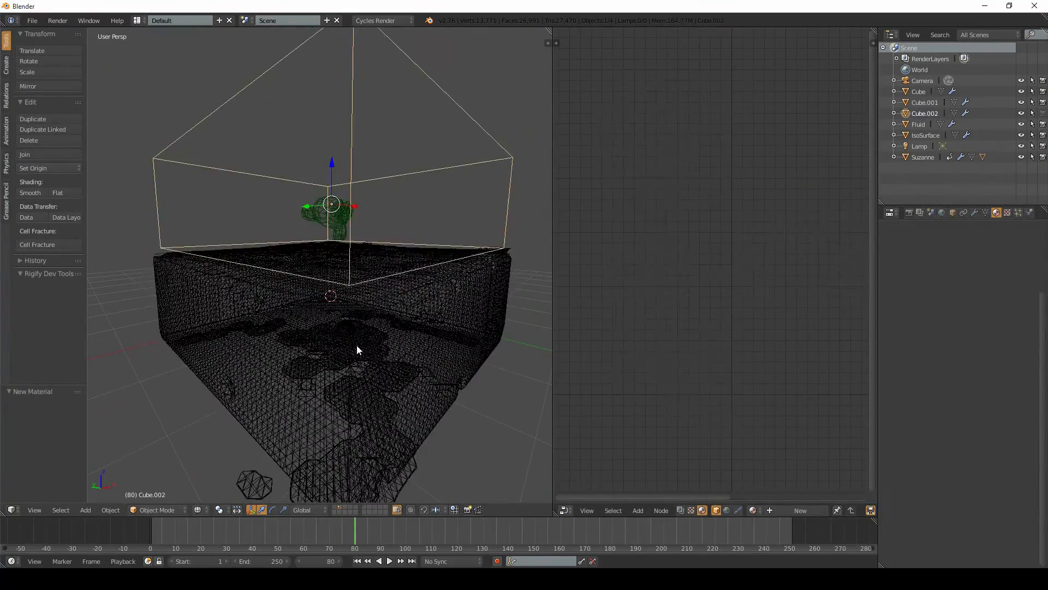
- Select the lower box enclosing the fluid and try to scale it
right_click(339, 346)
right_click(512, 255)
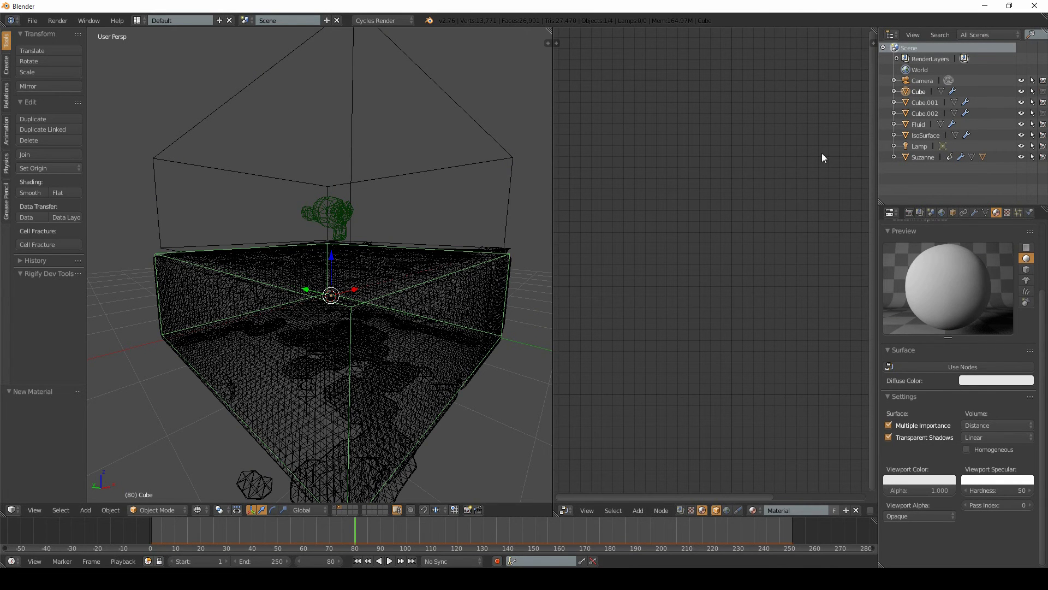
middle_click_drag(339, 202, 360, 219)
scroll(983, 268, "up", 4)
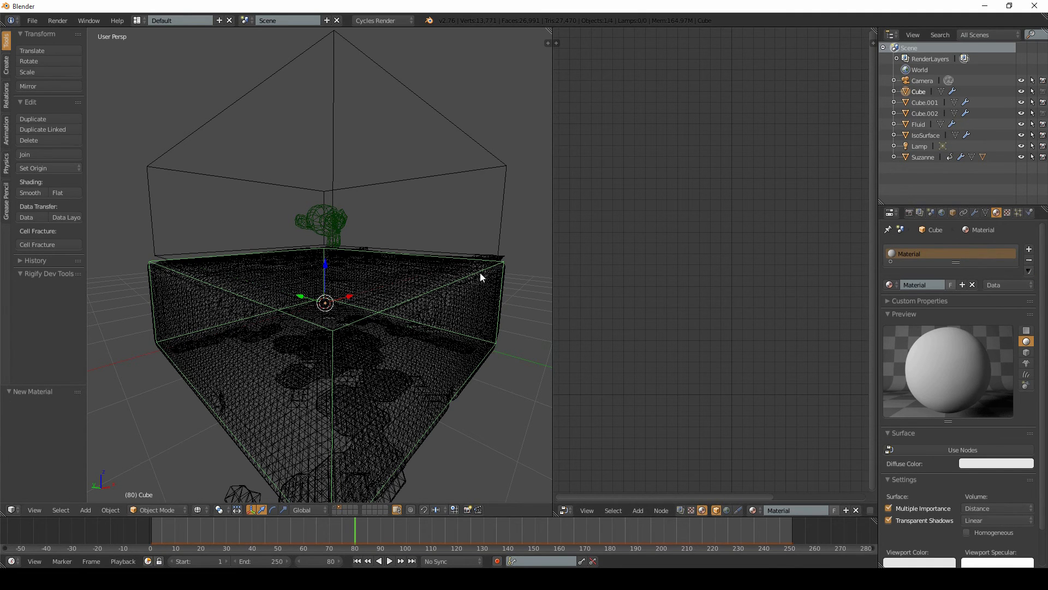
key("s")
key("Escape")
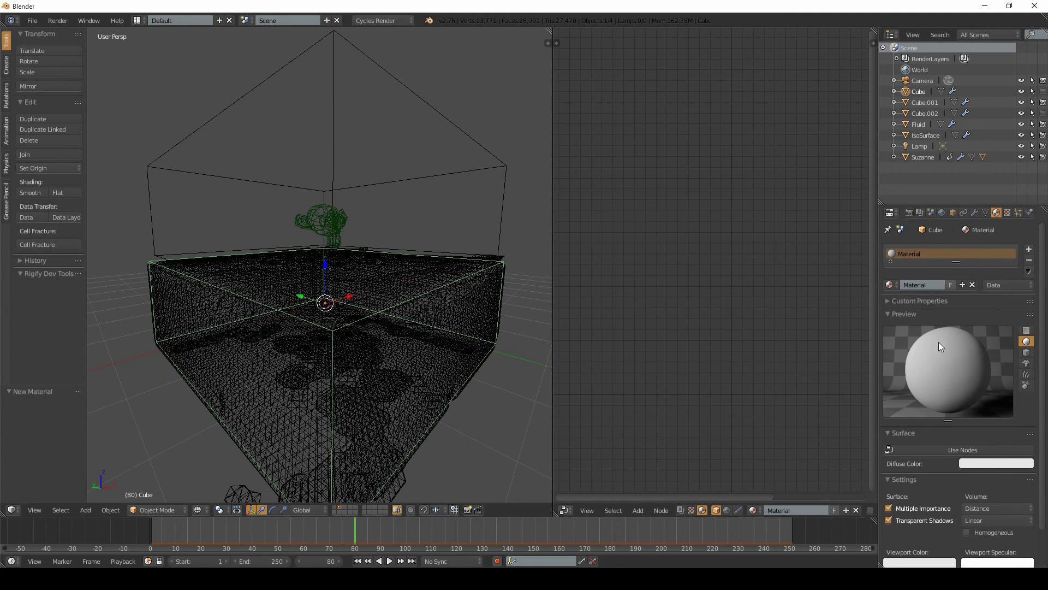
- Rename the lower box's material Invisible, enable its nodes and set its surface shader to Transparent BSDF
left_click(895, 284)
left_click(948, 450)
left_click(947, 451)
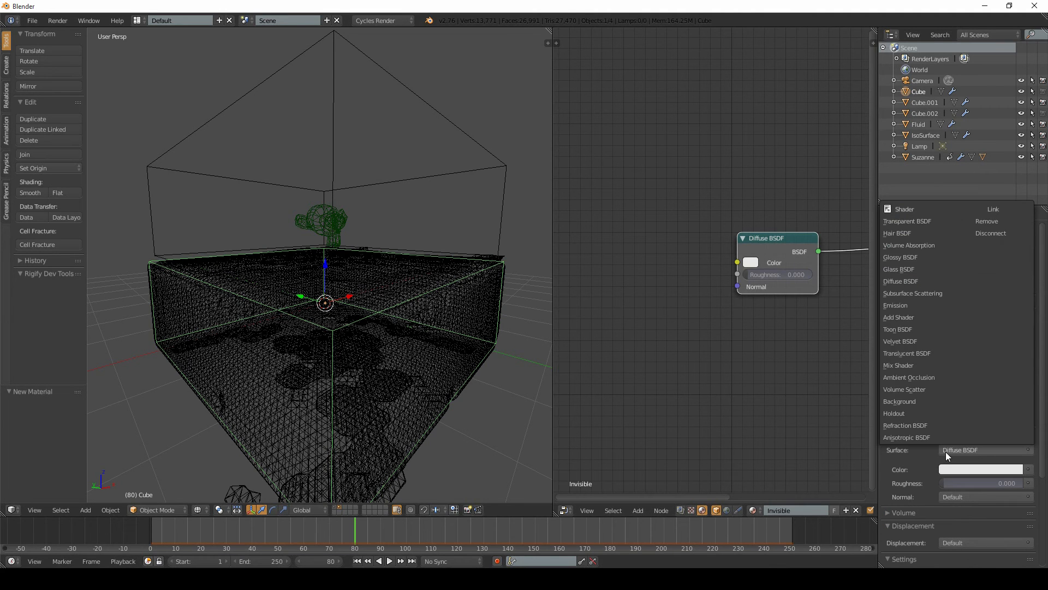
key("t")
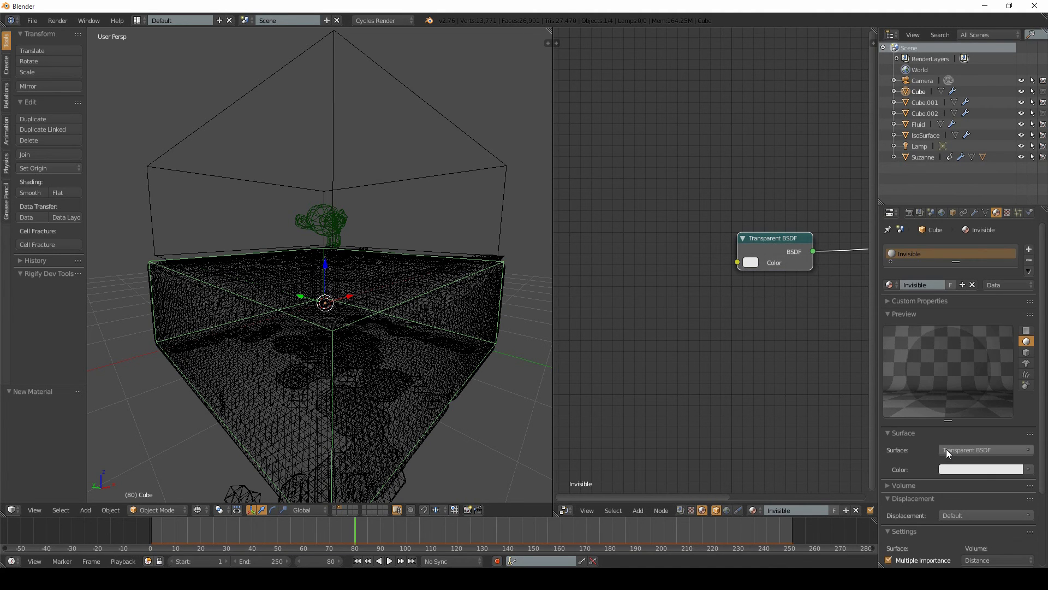
- Raise the Invisible material's Transparent BSDF colour to pure white
left_click(986, 473)
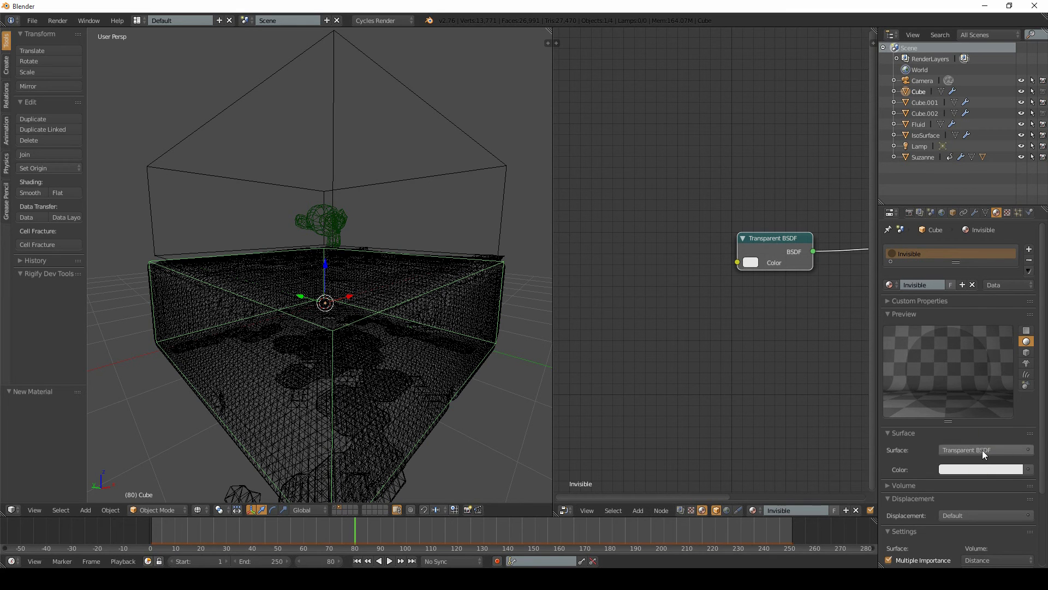
left_click(977, 473)
left_click_drag(1014, 345, 1014, 316)
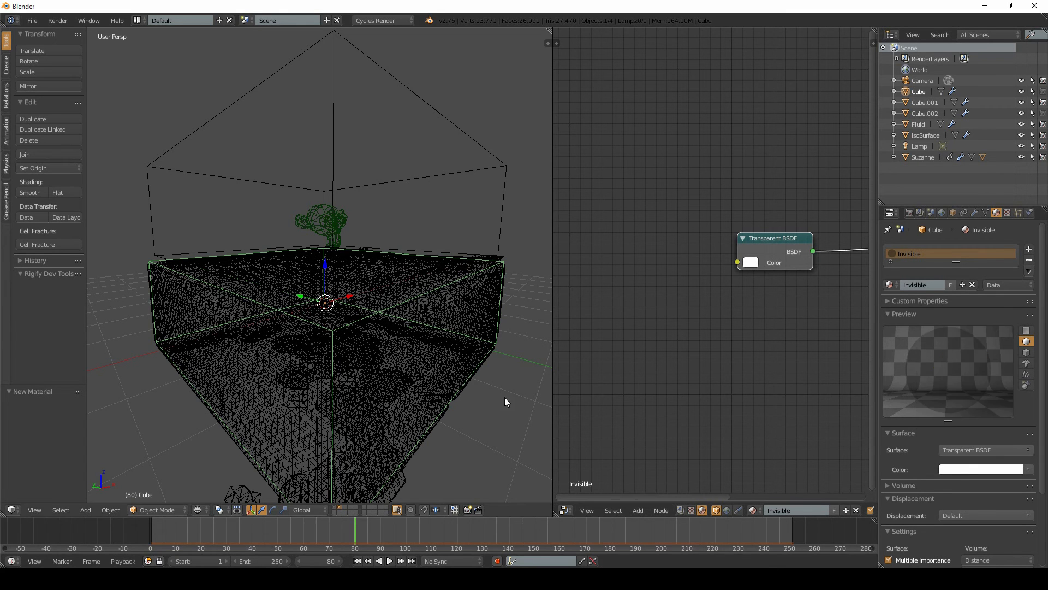
- Switch the viewport to solid display and assign the Invisible material to the upper box Cube.002
middle_click_drag(399, 220, 393, 172)
key("shift+z")
right_click(393, 173)
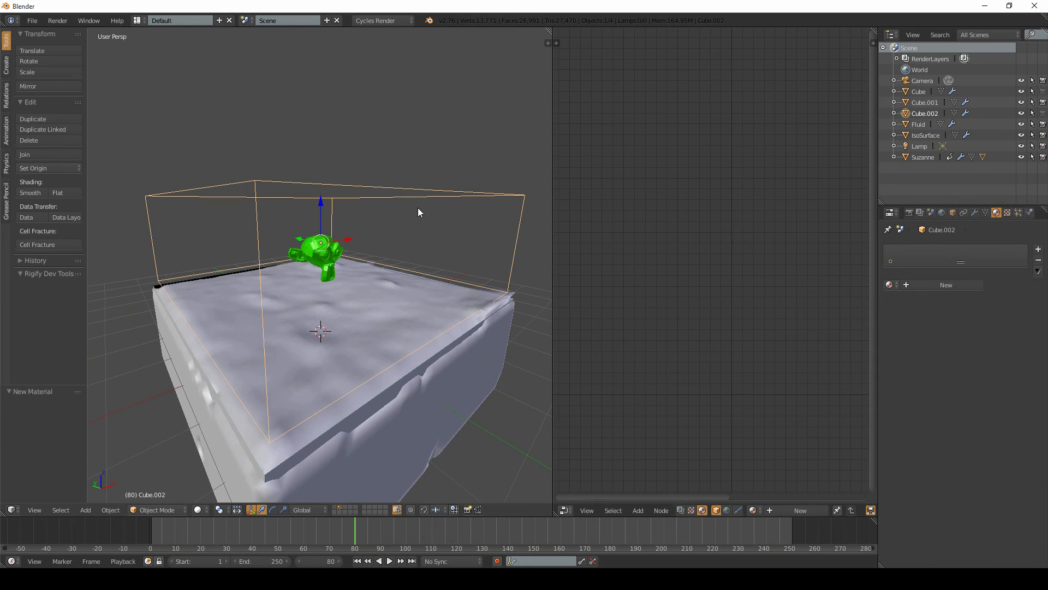
left_click(890, 285)
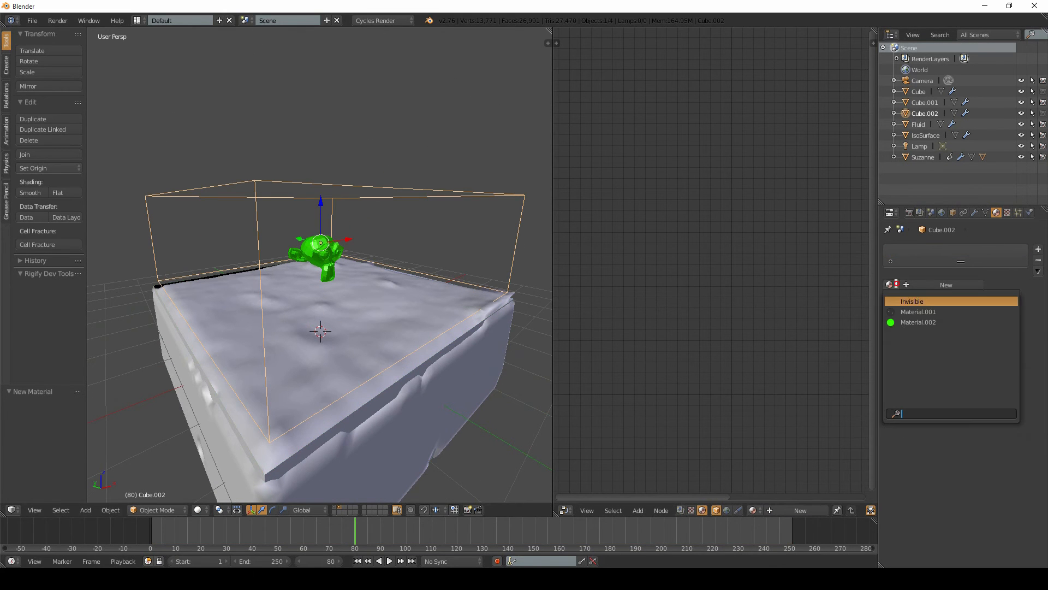
left_click(913, 302)
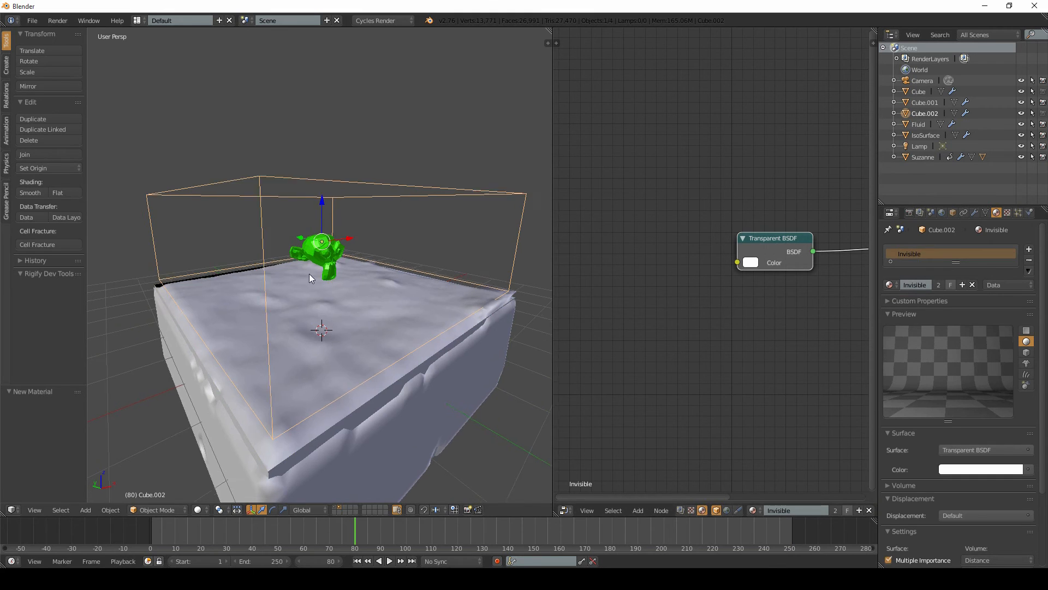
- Play the animation in a rendered viewport preview and examine the splash from a closer angle
middle_click_drag(309, 273, 321, 248)
key("shift+z")
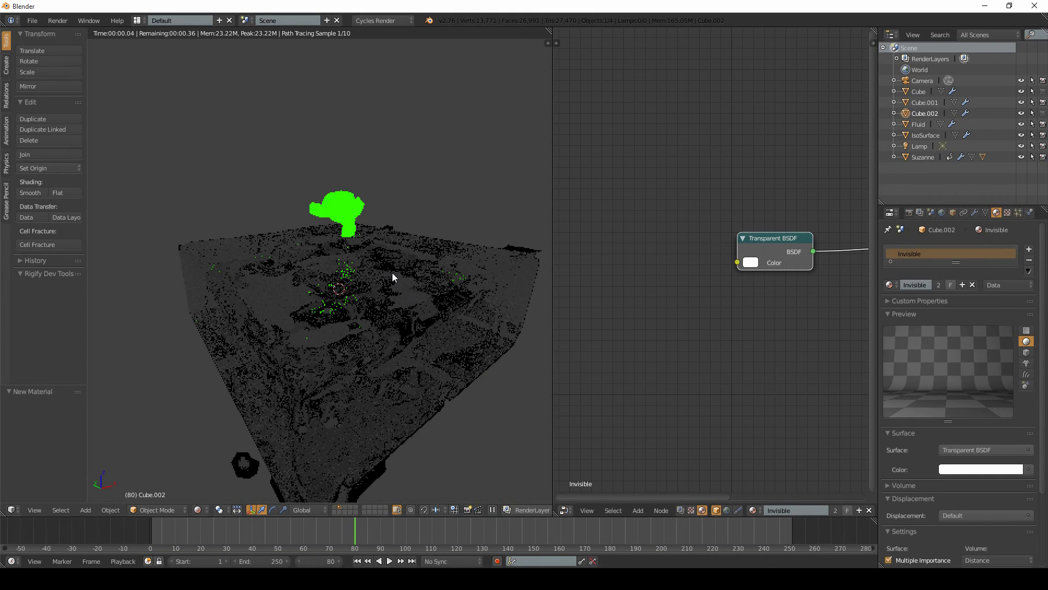
key("alt+a")
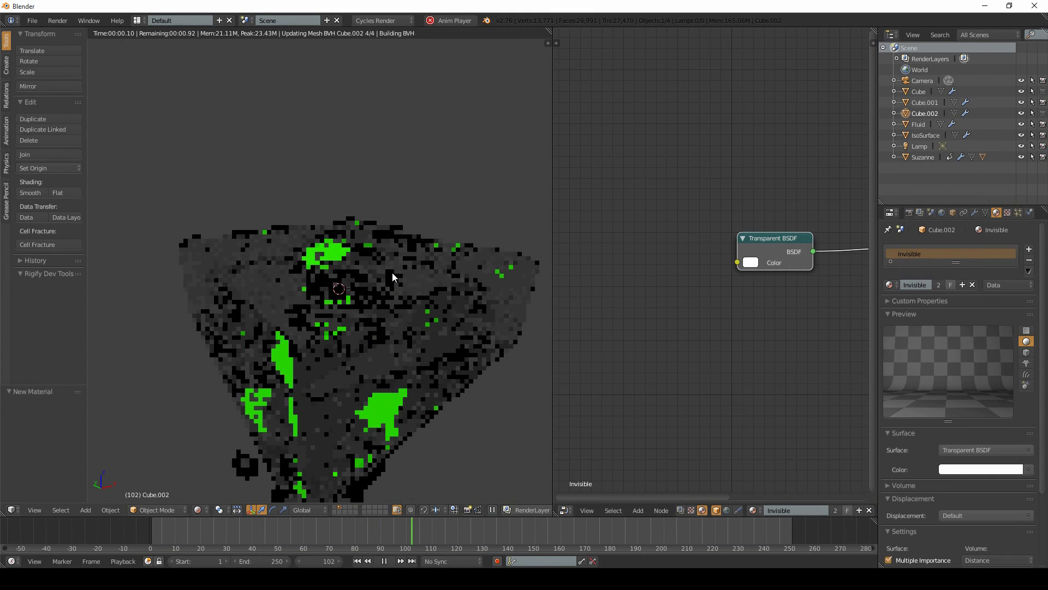
mouse_move(392, 265)
middle_mouse_down()
mouse_move(389, 223)
mouse_move(376, 244)
mouse_move(382, 258)
middle_mouse_up()
scroll(382, 259, "up", 3)
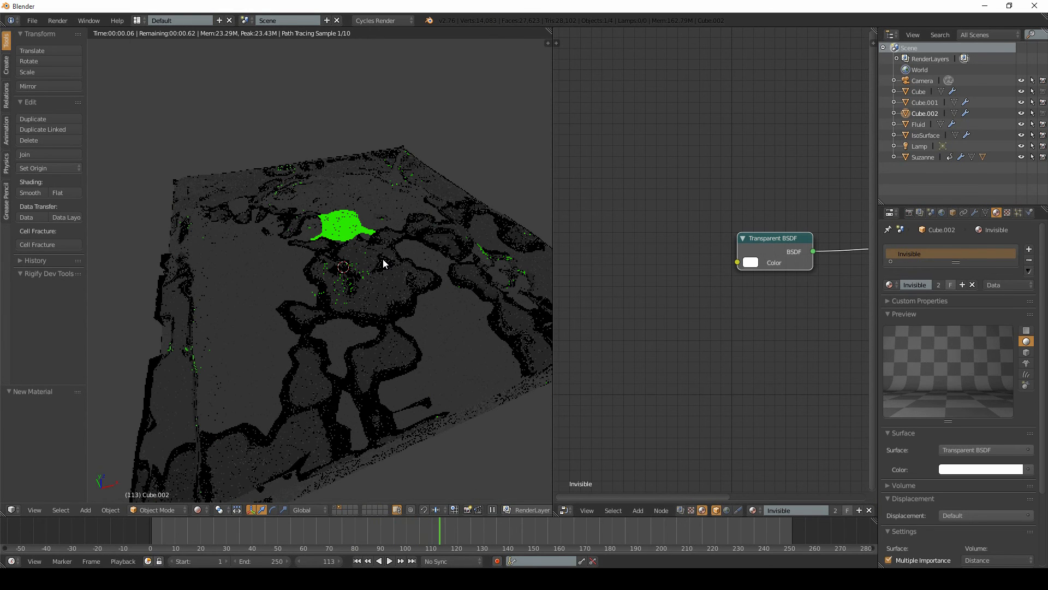
- Set the Cycles render device to GPU Compute and return to solid display
left_click(909, 212)
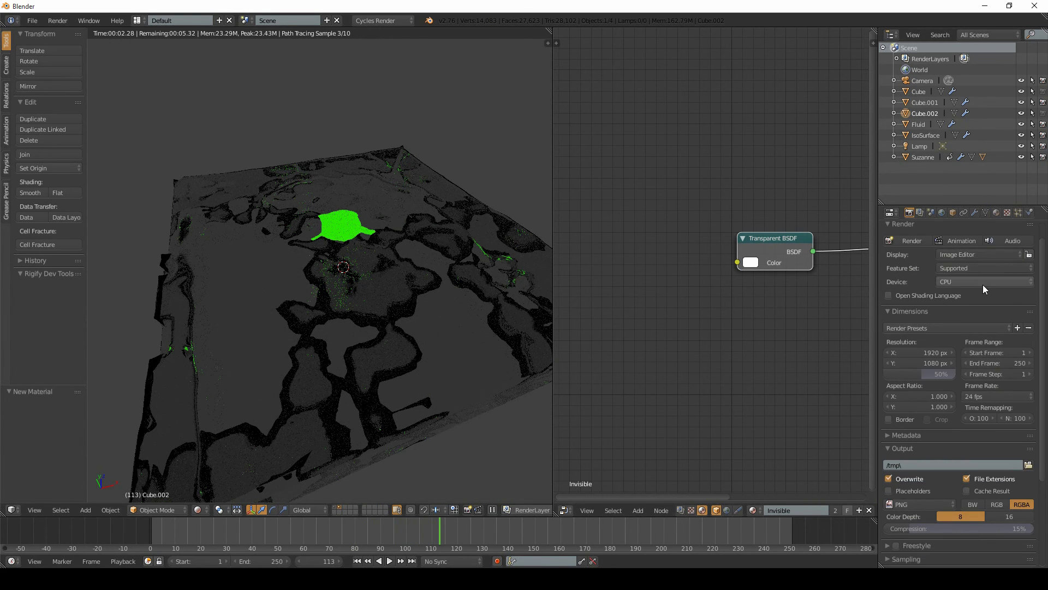
left_click(977, 281)
left_click(958, 257)
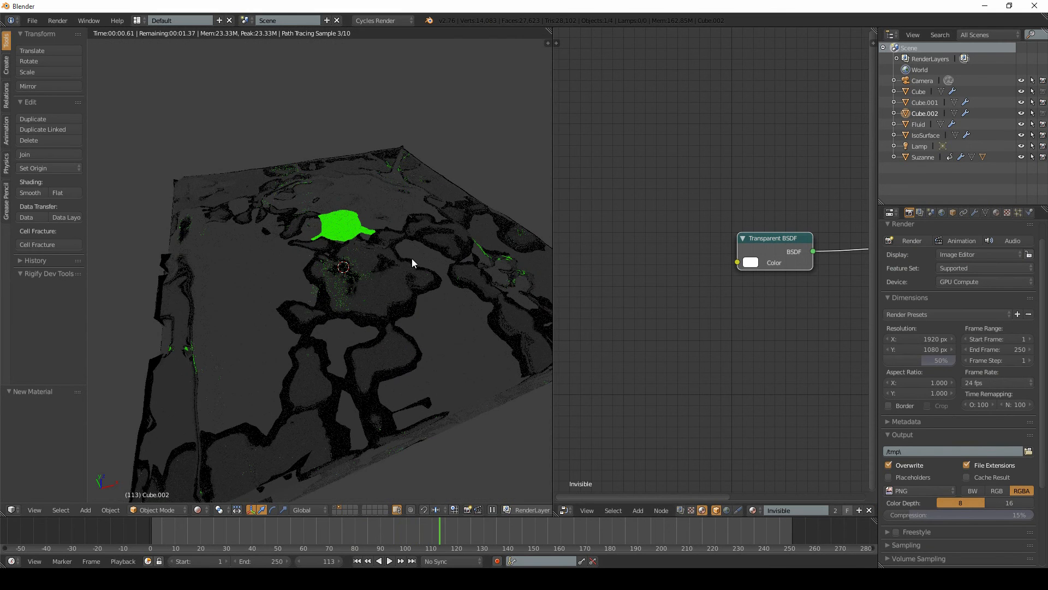
key("shift+z")
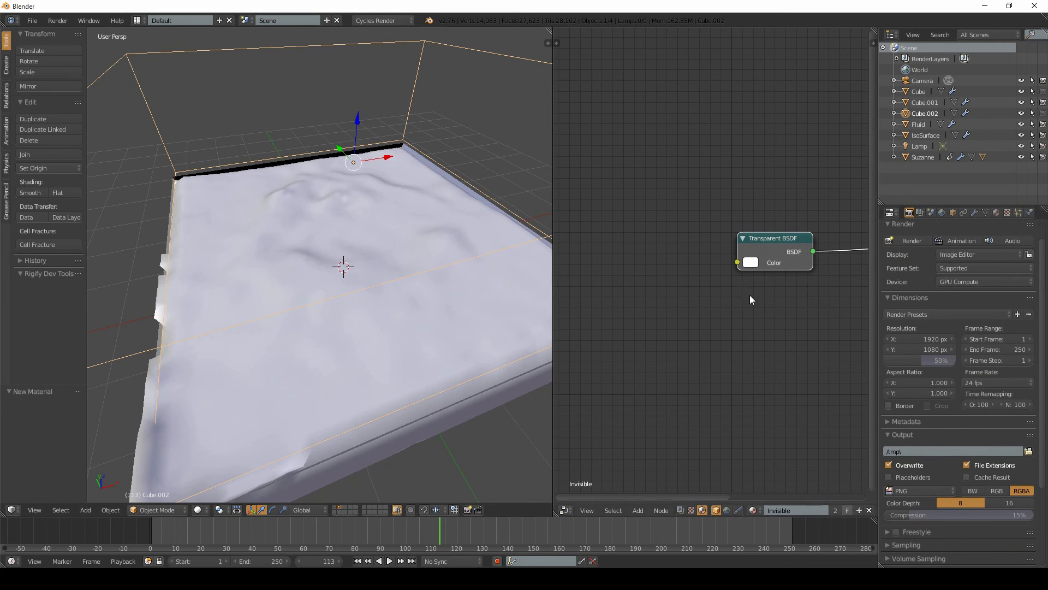
- Apply the integrator preset The Good One to the render's light paths
scroll(977, 319, "down", 3)
scroll(977, 319, "down", 2)
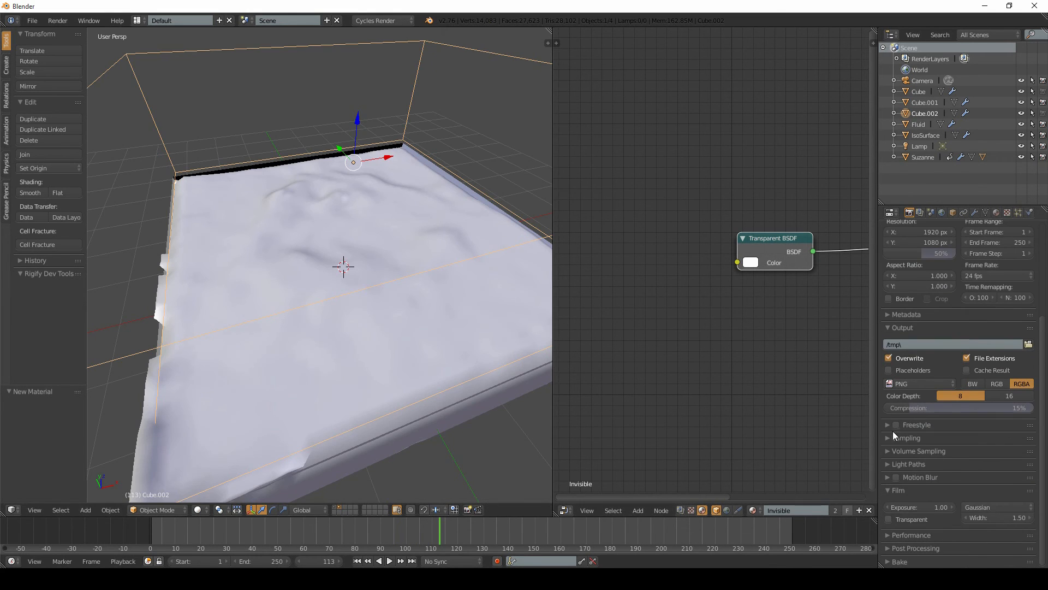
left_click(887, 464)
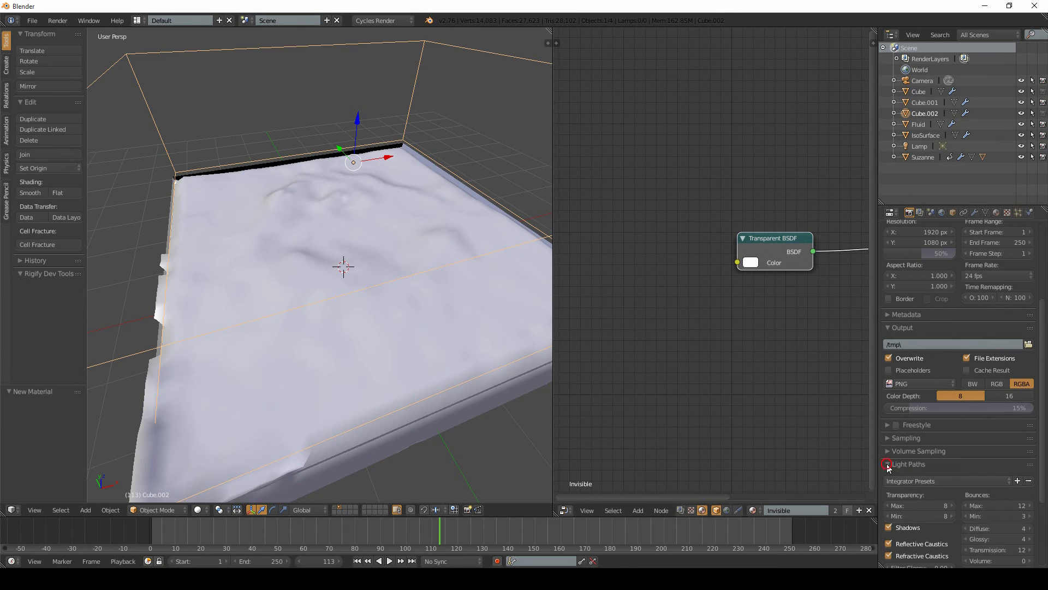
scroll(981, 435, "down", 5)
left_click(978, 371)
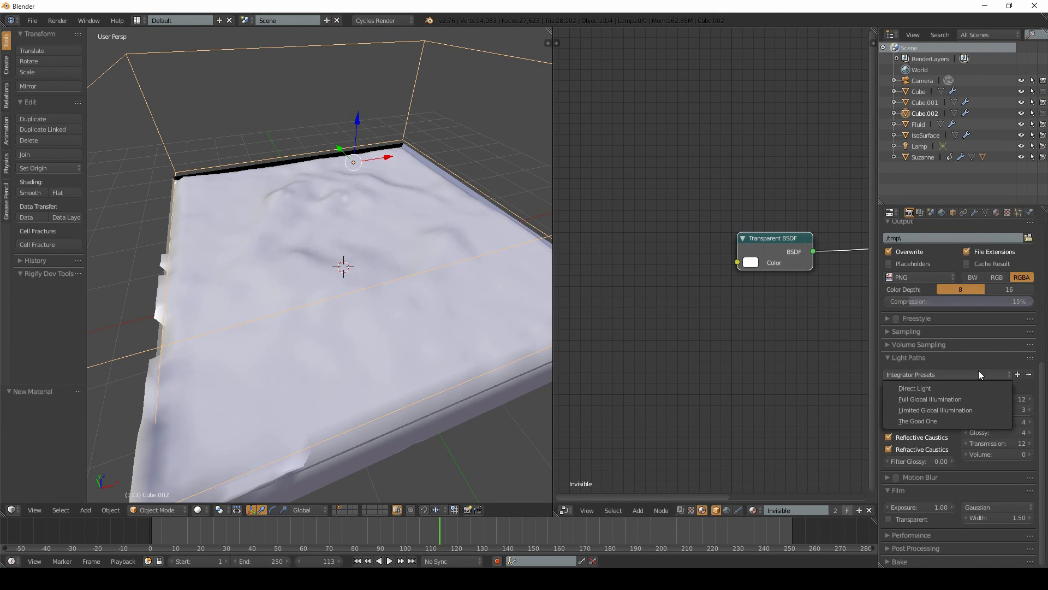
left_click(946, 377)
left_click(935, 376)
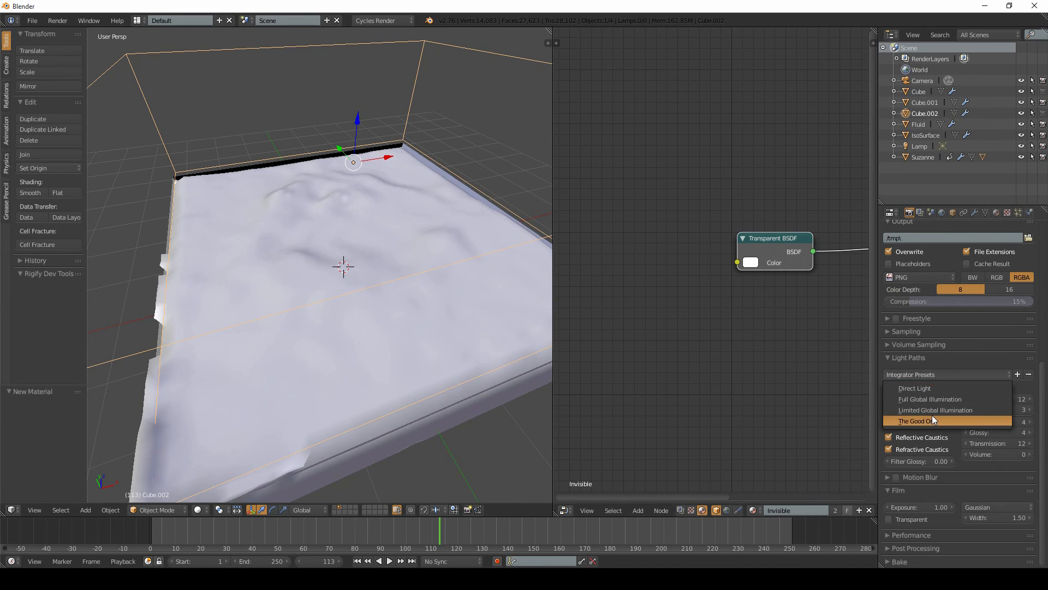
left_click(931, 419)
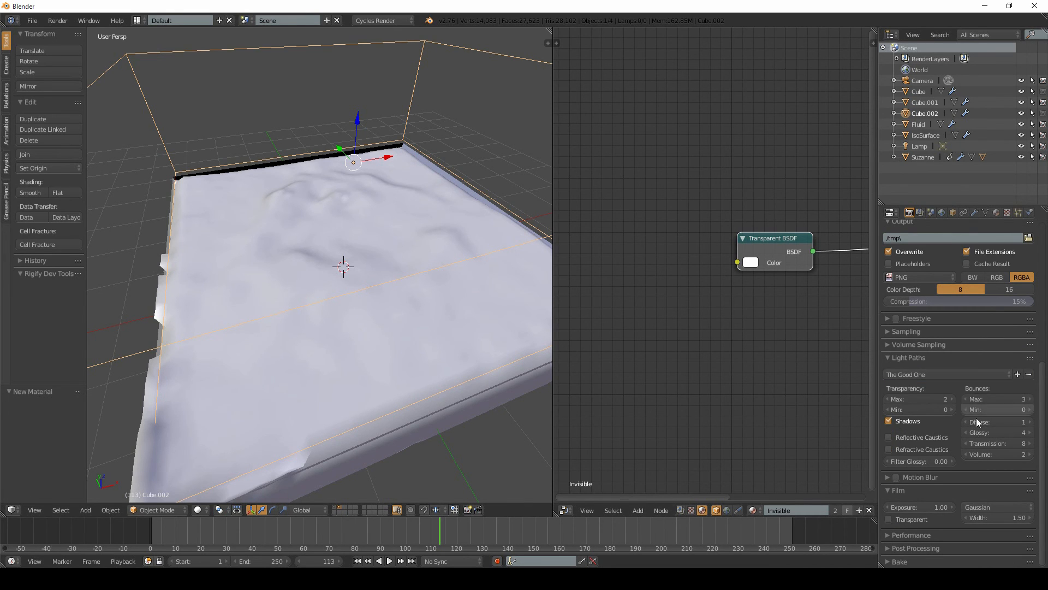
- Raise the maximum transparency bounces to 5 in the light path settings
left_click(952, 399)
left_click(952, 399)
left_click(952, 399)
- Inspect the water surface up close in rendered display and switch back to solid
key("shift+z")
scroll(388, 224, "up", 2)
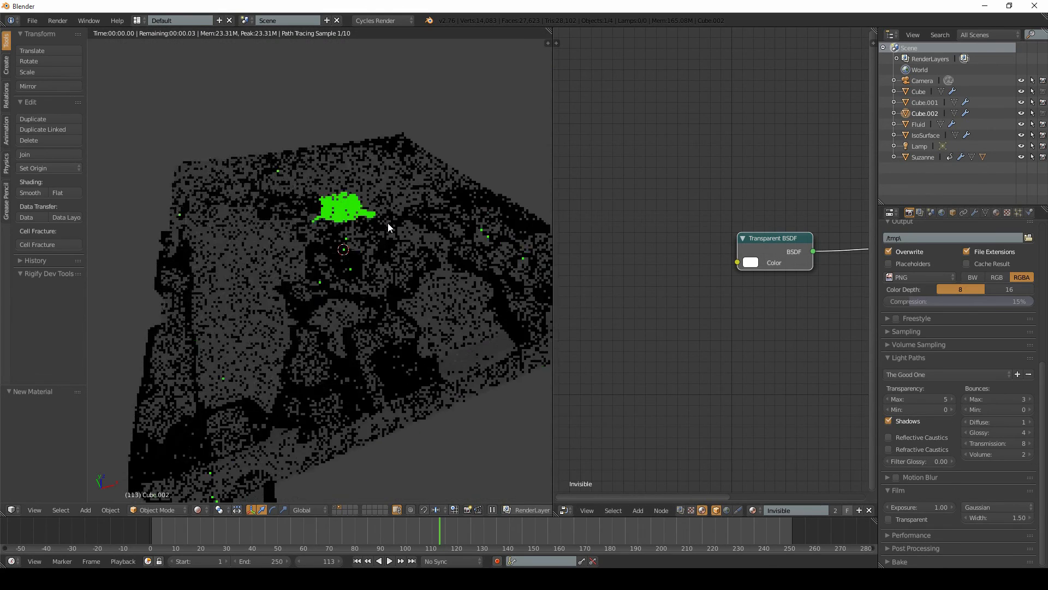
mouse_move(387, 223)
middle_mouse_down()
mouse_move(382, 284)
mouse_move(399, 286)
mouse_move(374, 315)
mouse_move(373, 304)
mouse_move(375, 288)
mouse_move(386, 330)
mouse_move(363, 281)
mouse_move(358, 232)
mouse_move(372, 310)
mouse_move(372, 243)
mouse_move(353, 234)
mouse_move(358, 204)
mouse_move(364, 230)
mouse_move(385, 240)
middle_mouse_up()
key("shift+z")
scroll(369, 244, "down", 8)
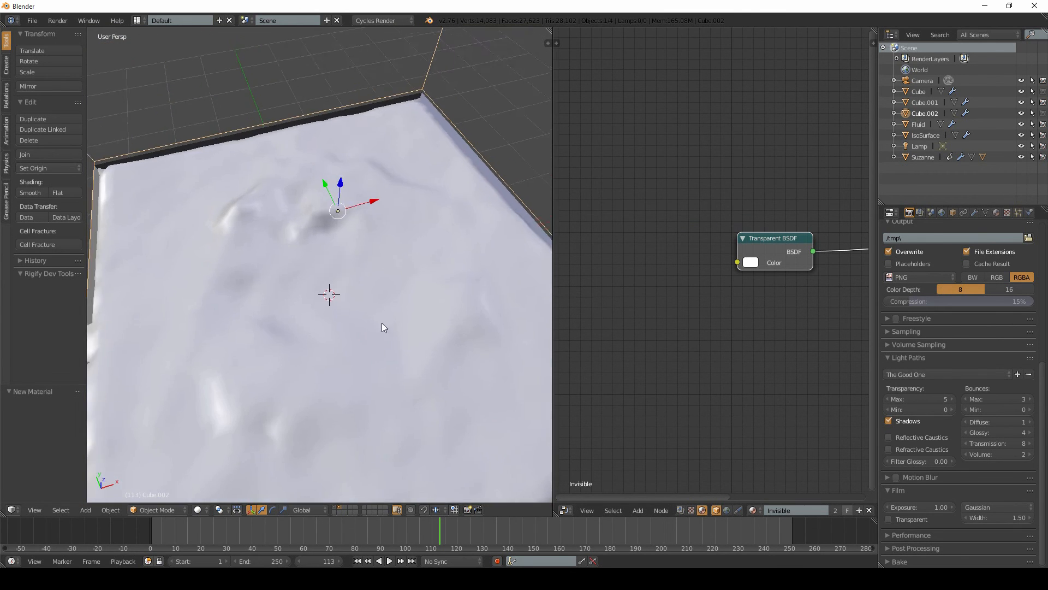
- Play the animation from the first frame and stop it at frame 88, as the head plunges into the fluid
key("shift+Left")
key("alt+a")
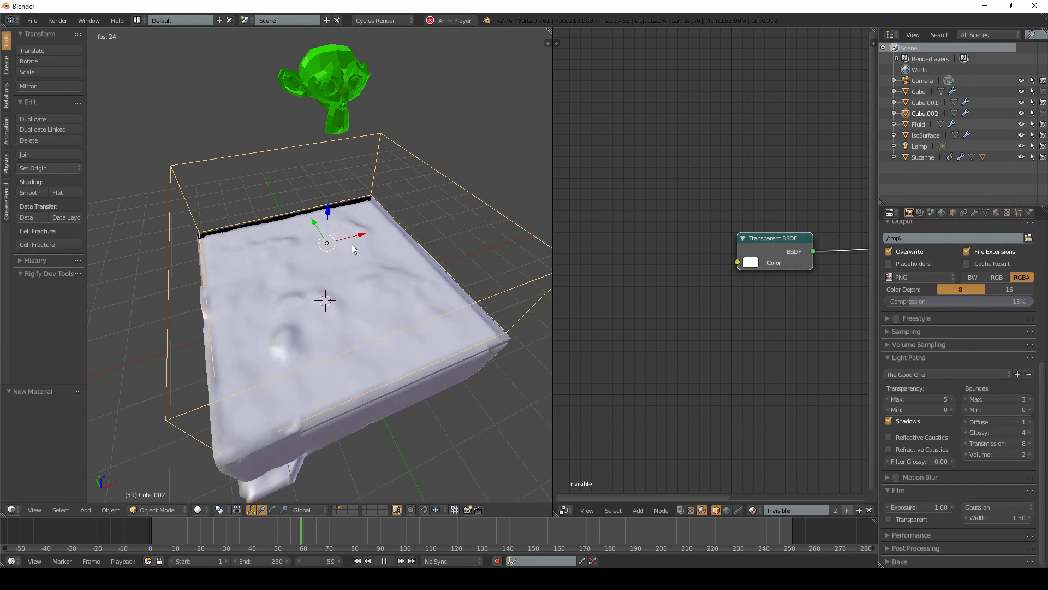
key("alt+a")
- Examine the green head's glow and reflections in the water with a rendered preview, and return to solid display
key("shift+z")
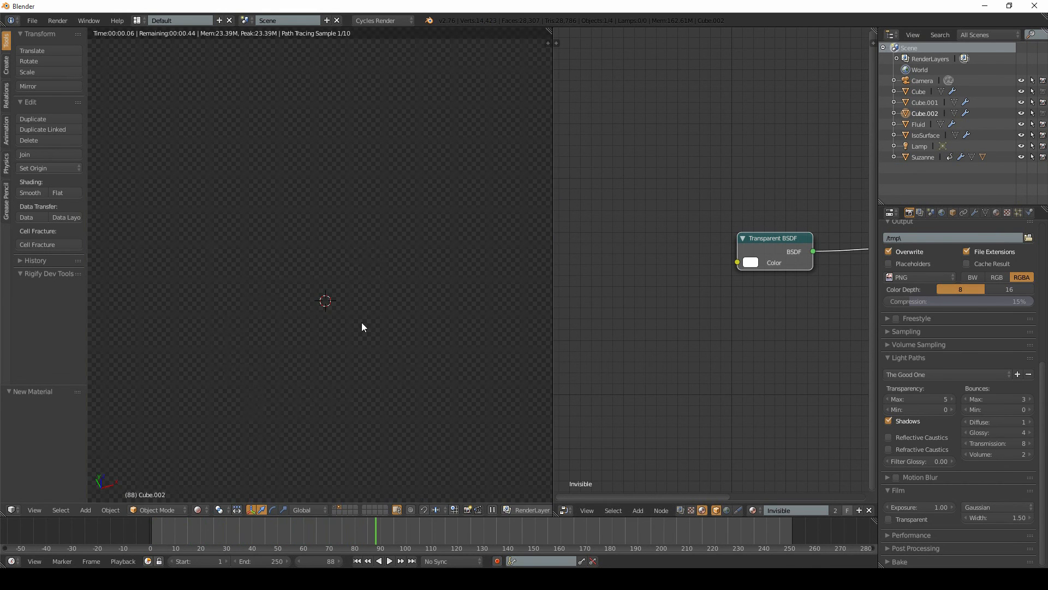
middle_click_drag(364, 338, 342, 277)
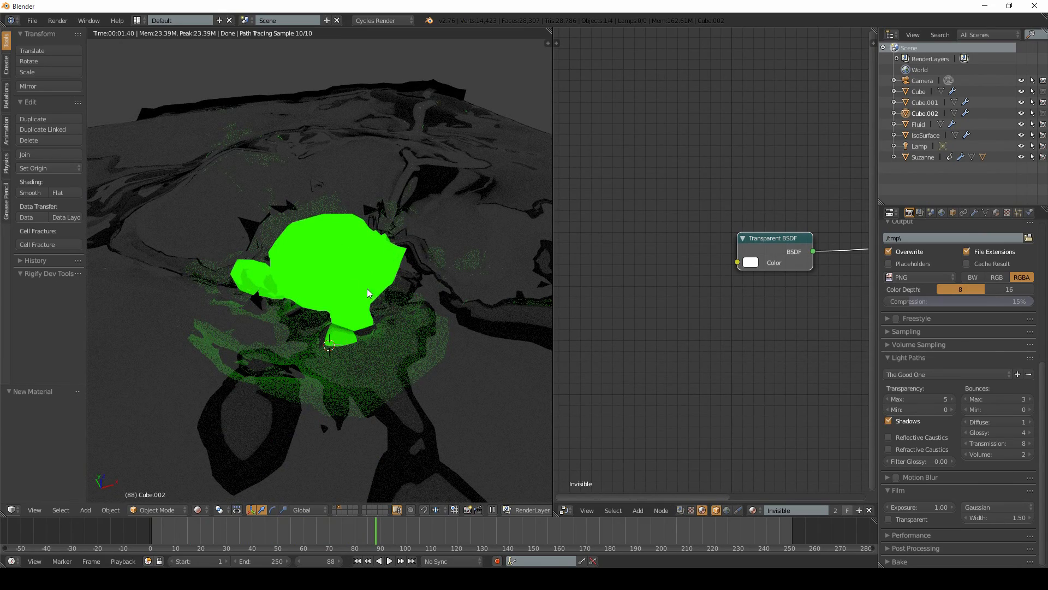
key("shift+z")
scroll(353, 243, "down", 5)
middle_click_drag(352, 229, 342, 261)
scroll(342, 261, "down", 3)
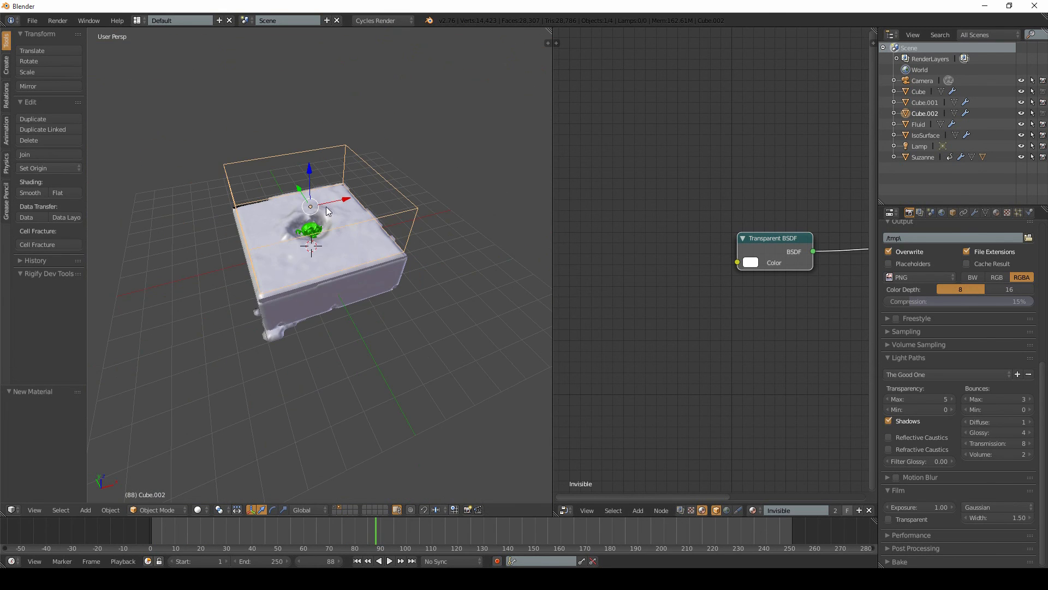
- View the fluid from a low angle and open the world settings
key("shift+a")
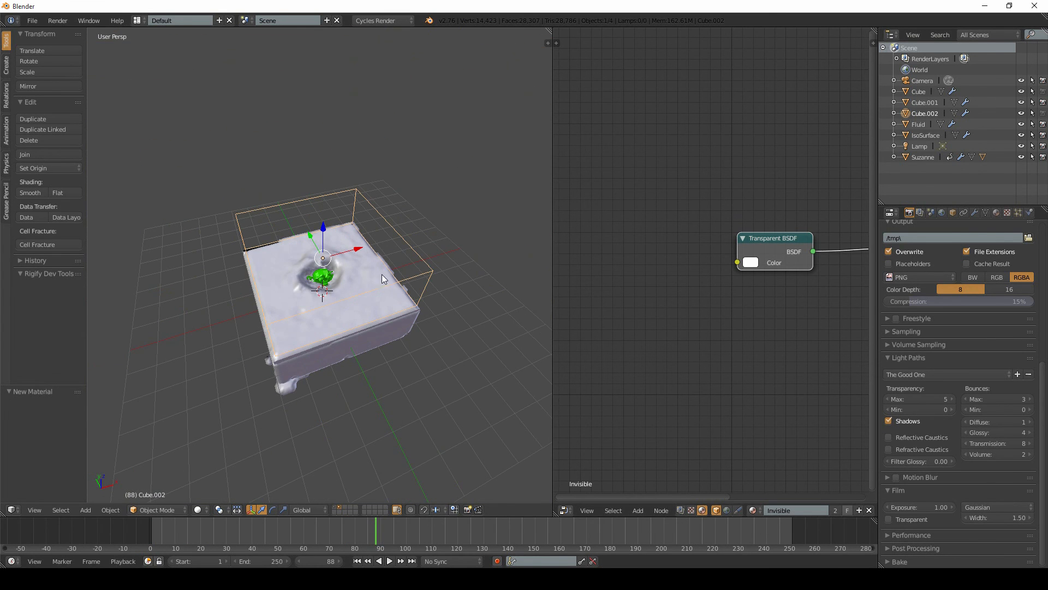
middle_click_drag(381, 274, 352, 304)
scroll(361, 284, "up", 5)
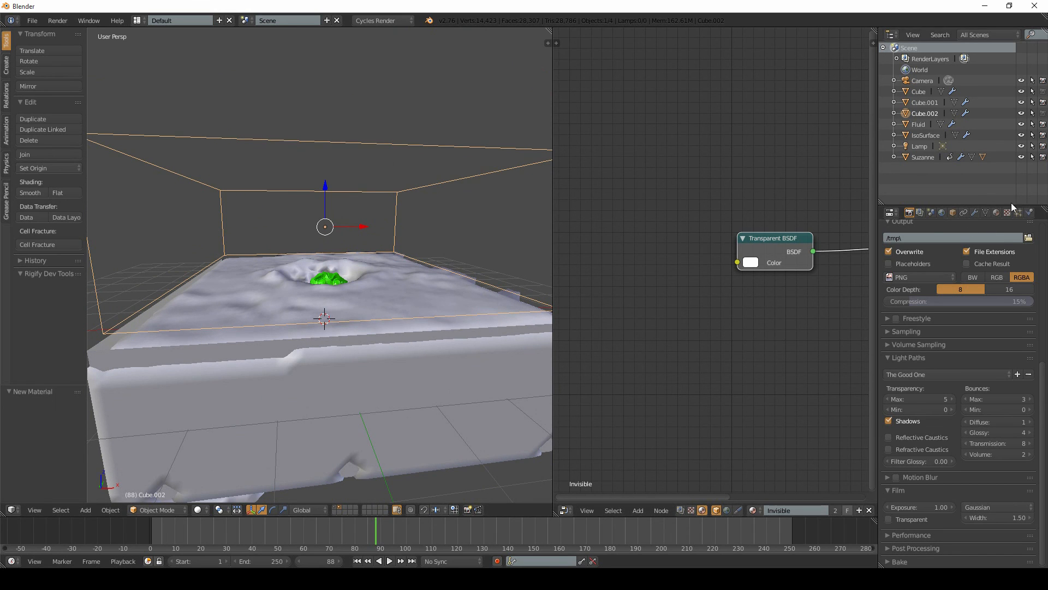
left_click(942, 212)
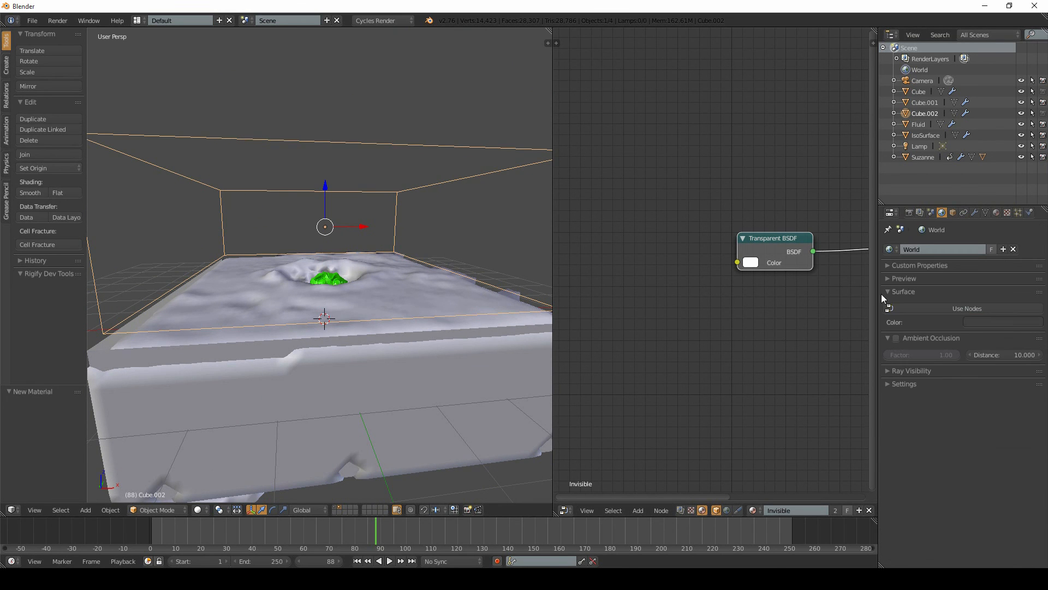